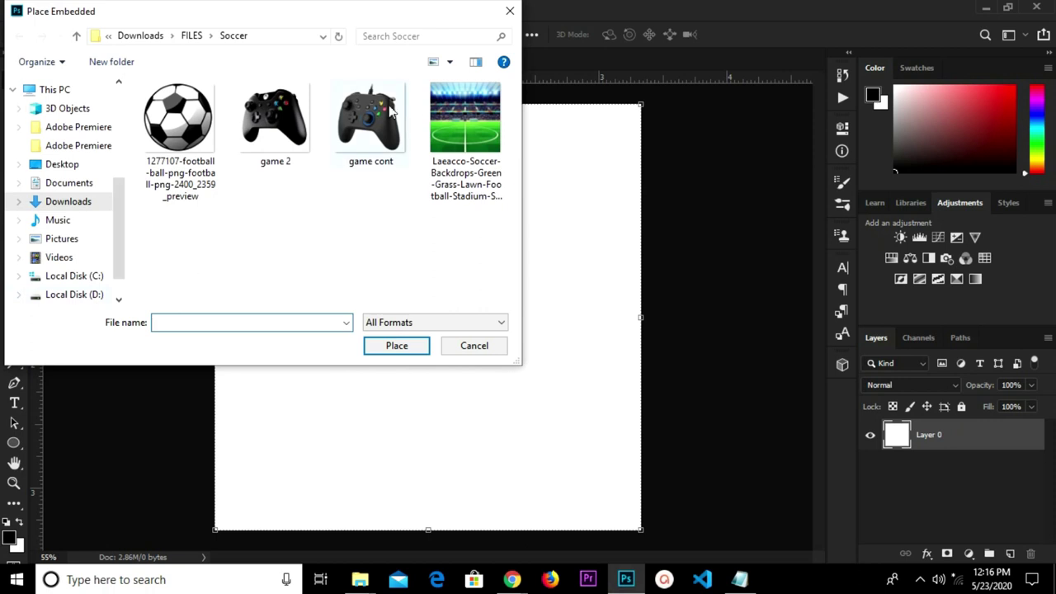
Place the soccer stadium backdrop image as an embedded layer filling the canvas and convert it to a smart object.
click(393, 347)
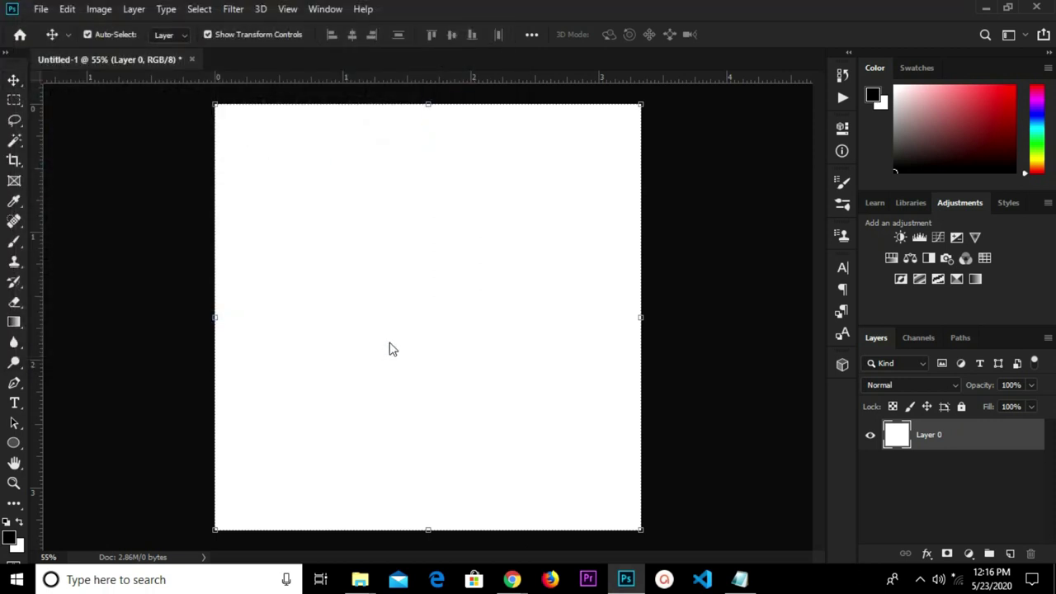
click(589, 34)
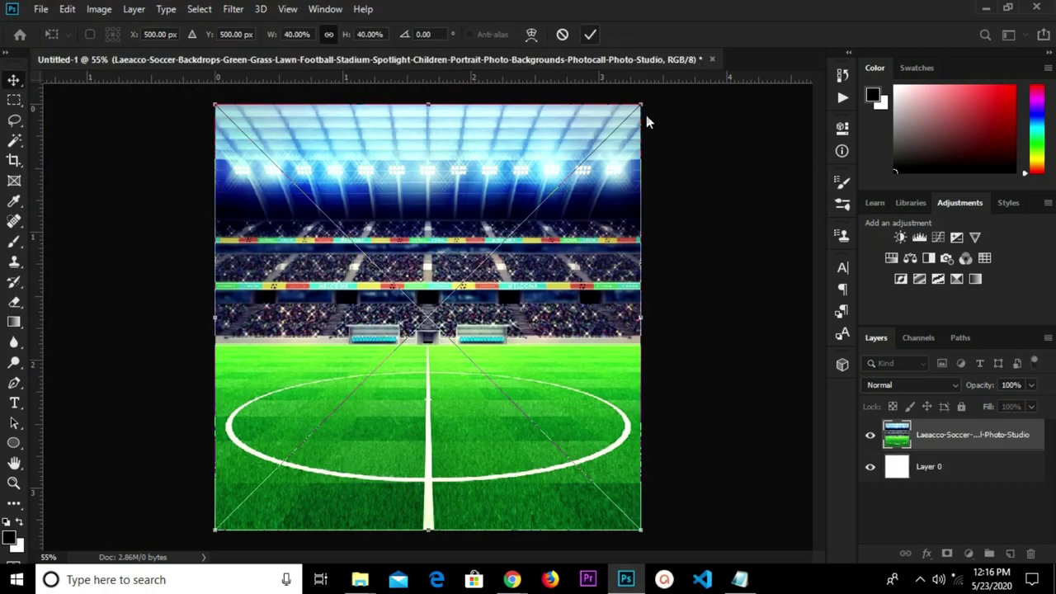
right_click(908, 432)
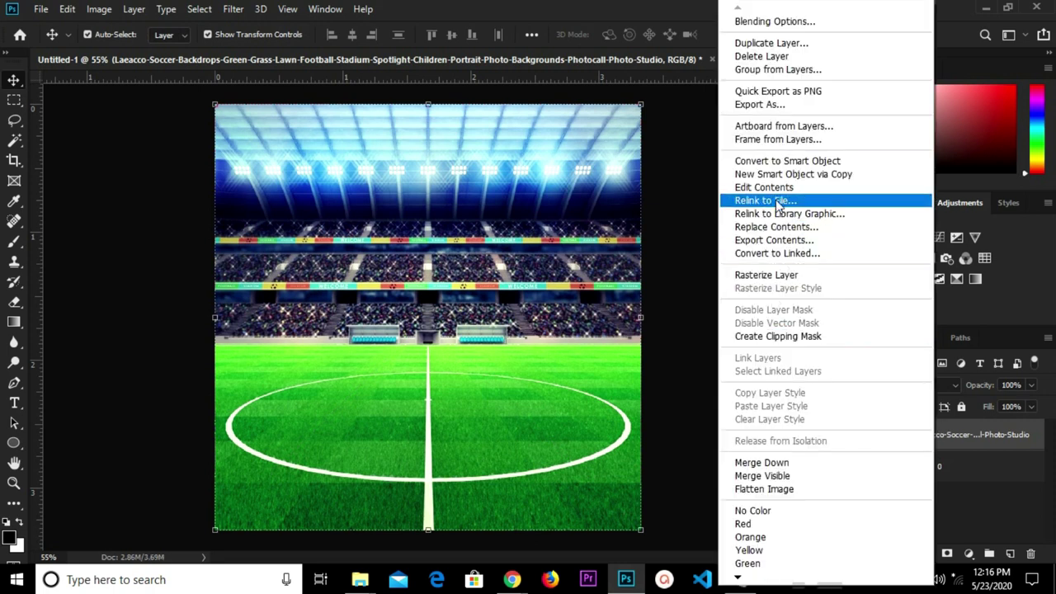
click(750, 161)
Enlarge the stadium backdrop to about 105% so it extends slightly past the canvas on all sides.
key(ctrl+minus)
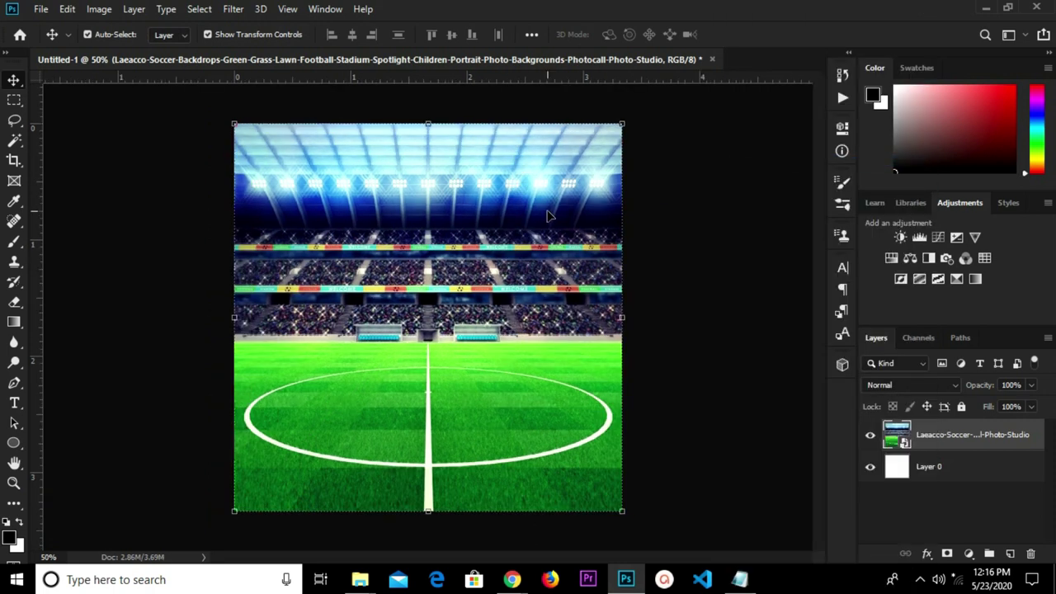
key(ctrl+t)
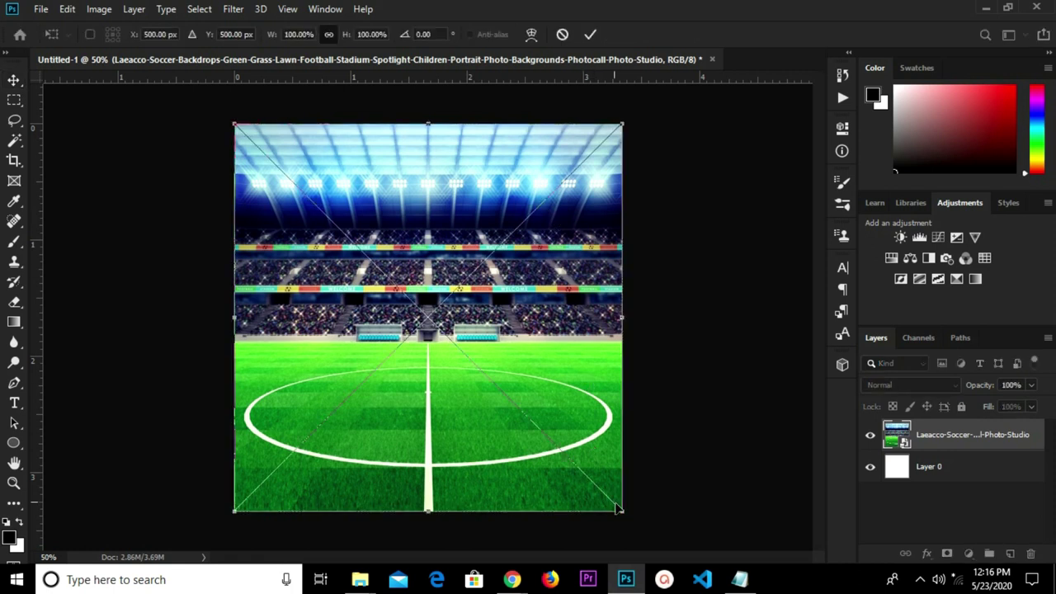
drag(622, 512, 633, 521)
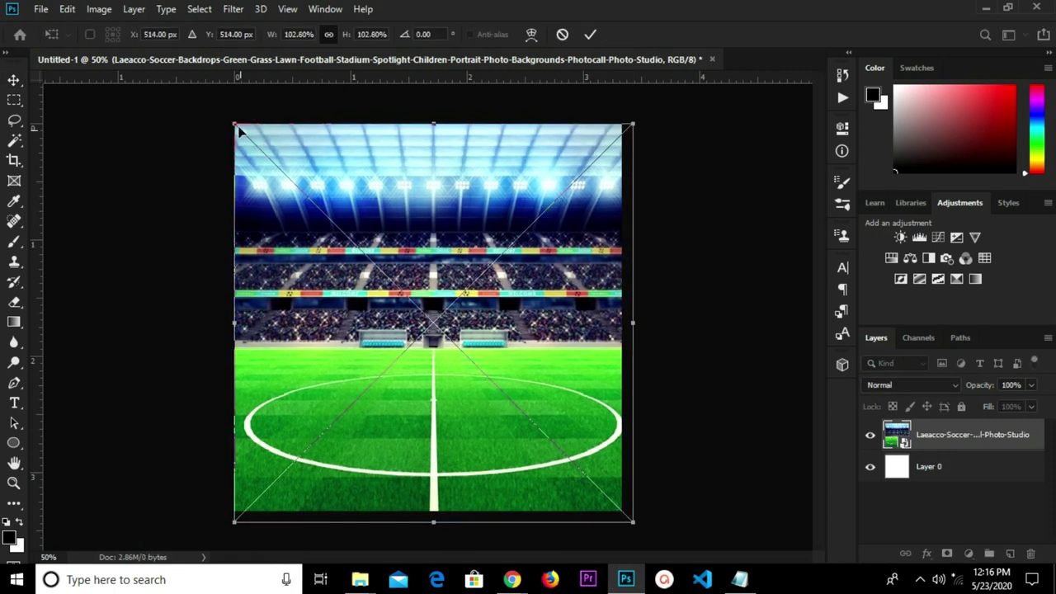
drag(235, 124, 224, 113)
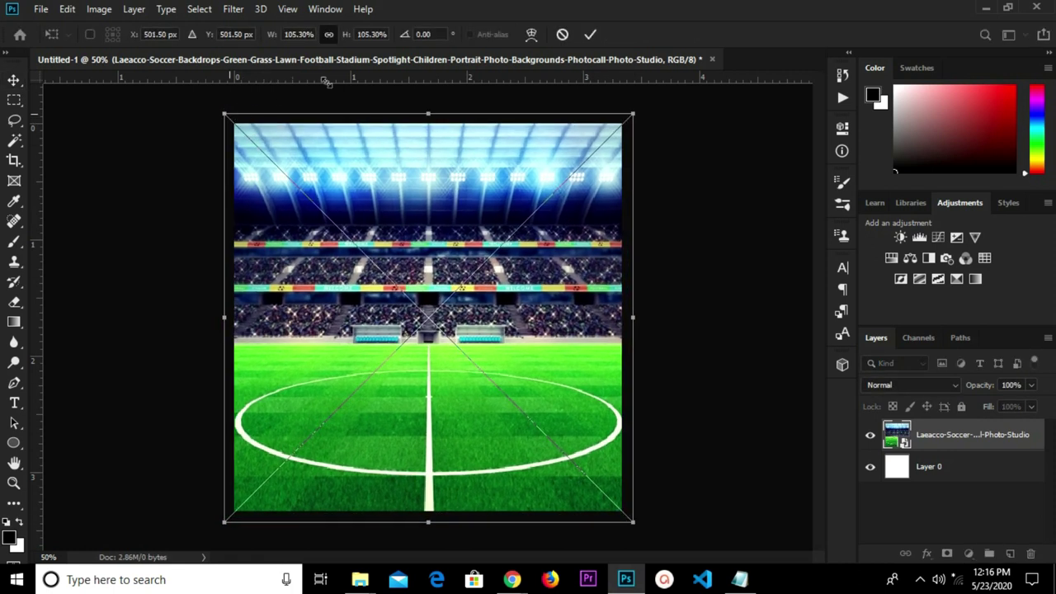
click(590, 33)
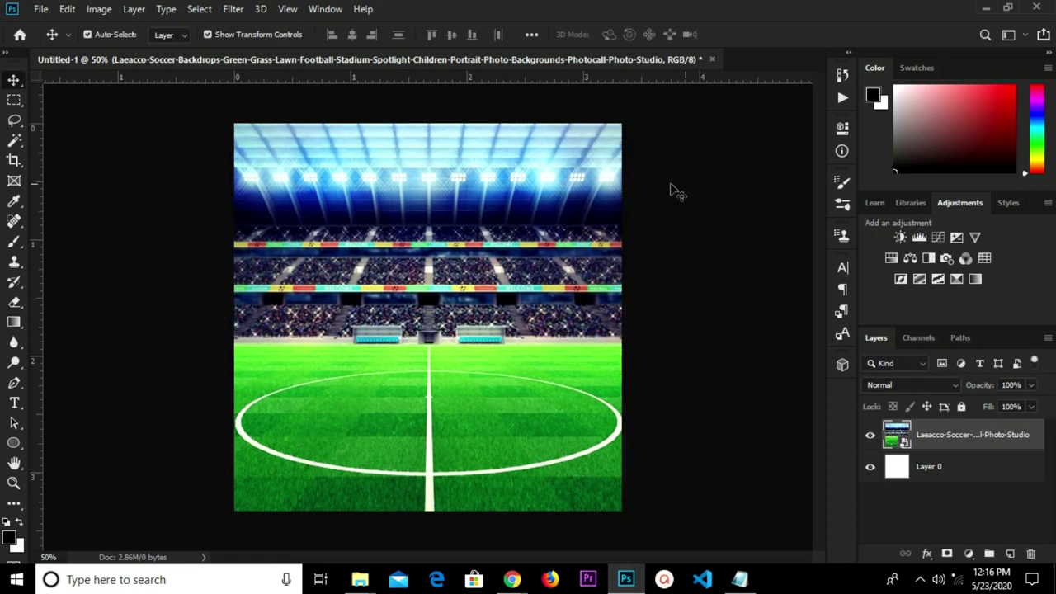
key(ctrl+minus)
scroll(718, 429, up, 3)
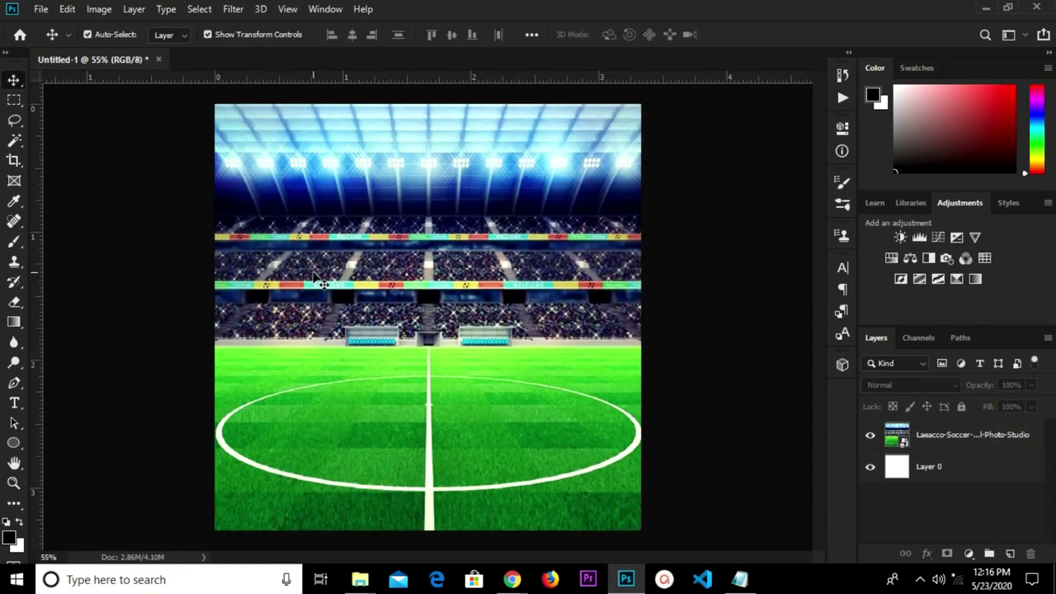
Switch to the soccer notes in Notepad, copy the line "Design Studio" and return to Photoshop.
click(739, 580)
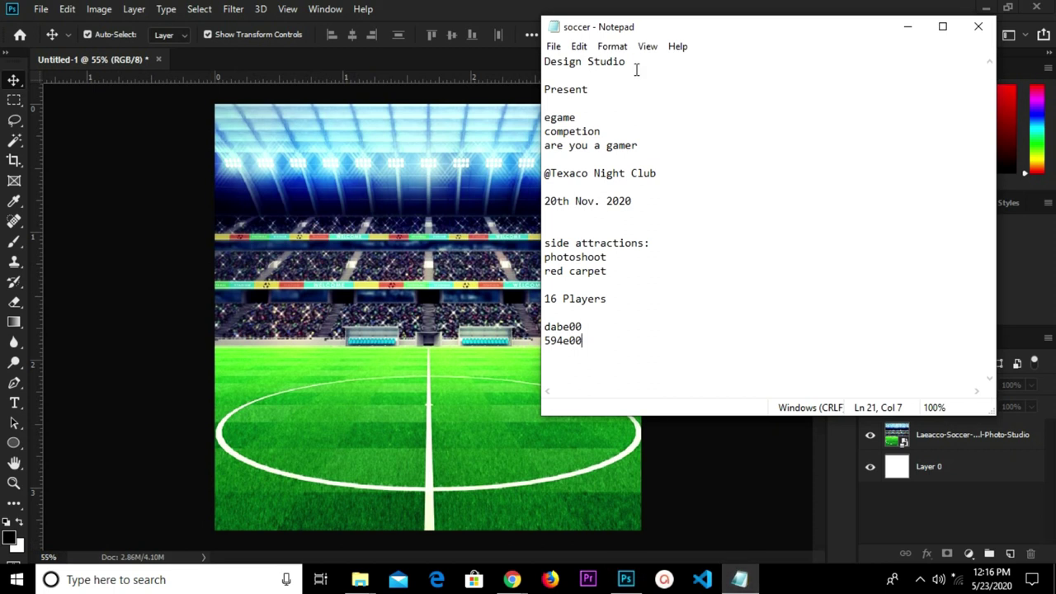
drag(636, 70, 537, 61)
right_click(564, 63)
click(602, 110)
click(447, 194)
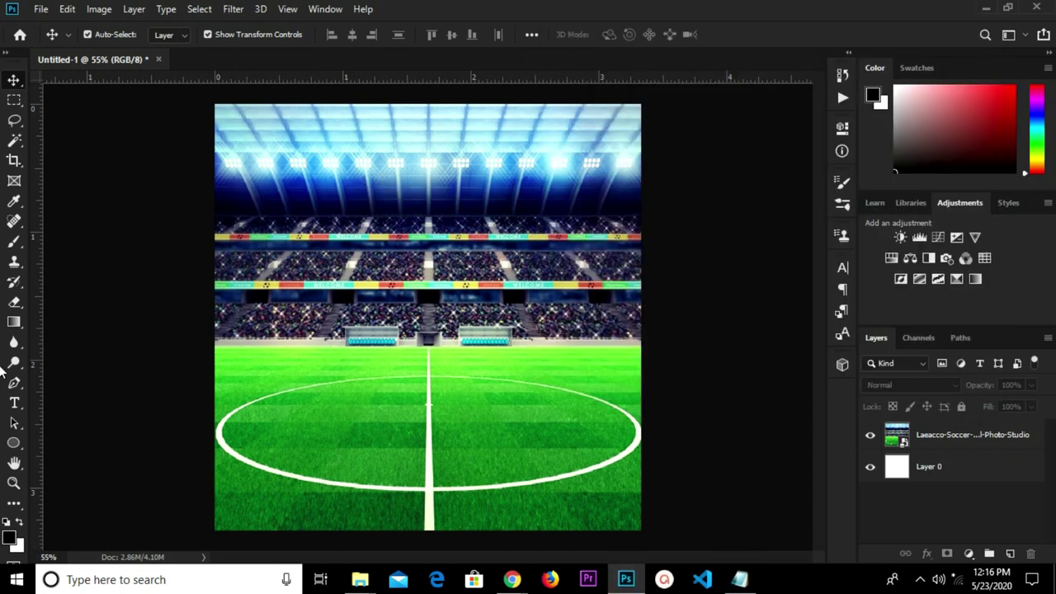
Add the text "Design Studio" in black 8 pt Cocogoose Regular over the stadium roof.
click(14, 403)
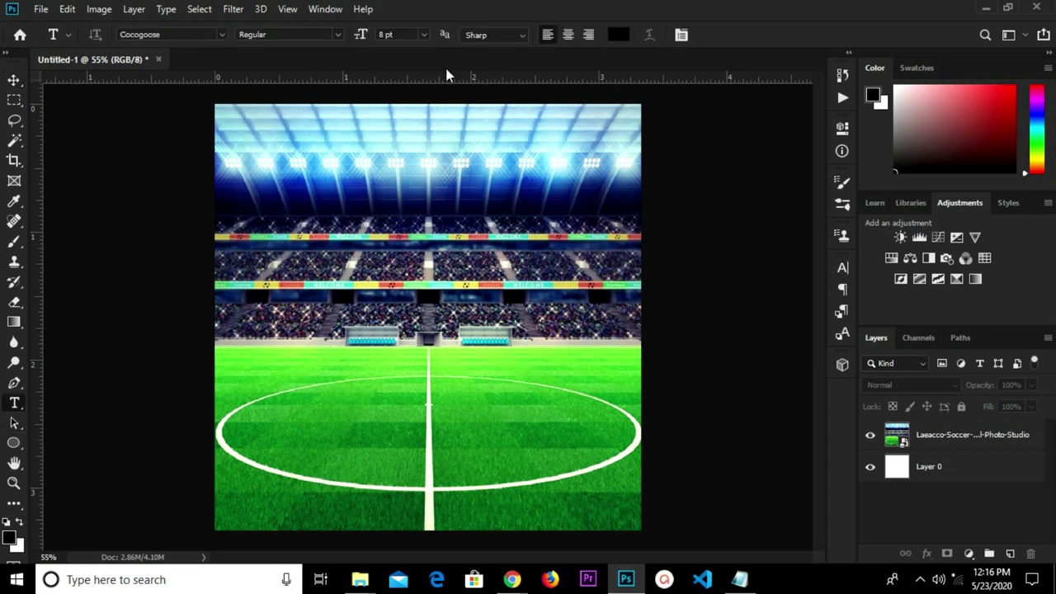
click(395, 34)
key(Return)
click(290, 159)
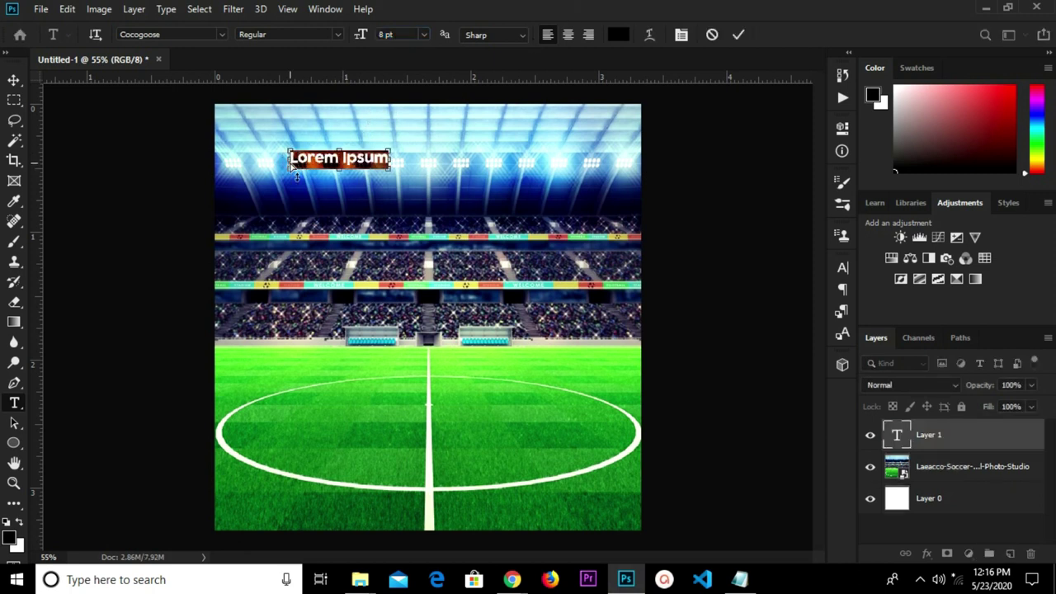
text(Design Studio)
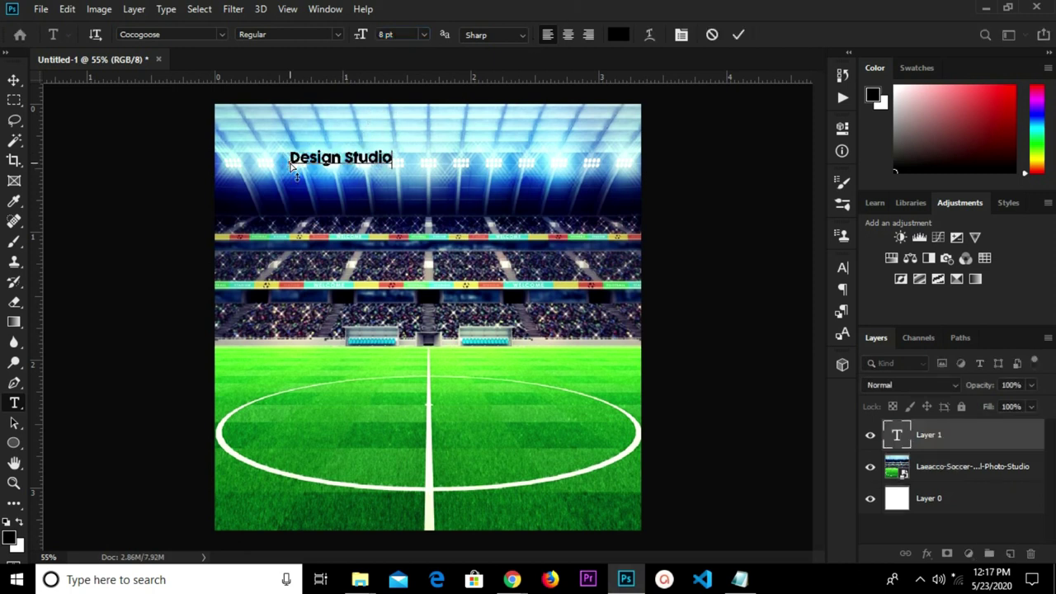
click(739, 35)
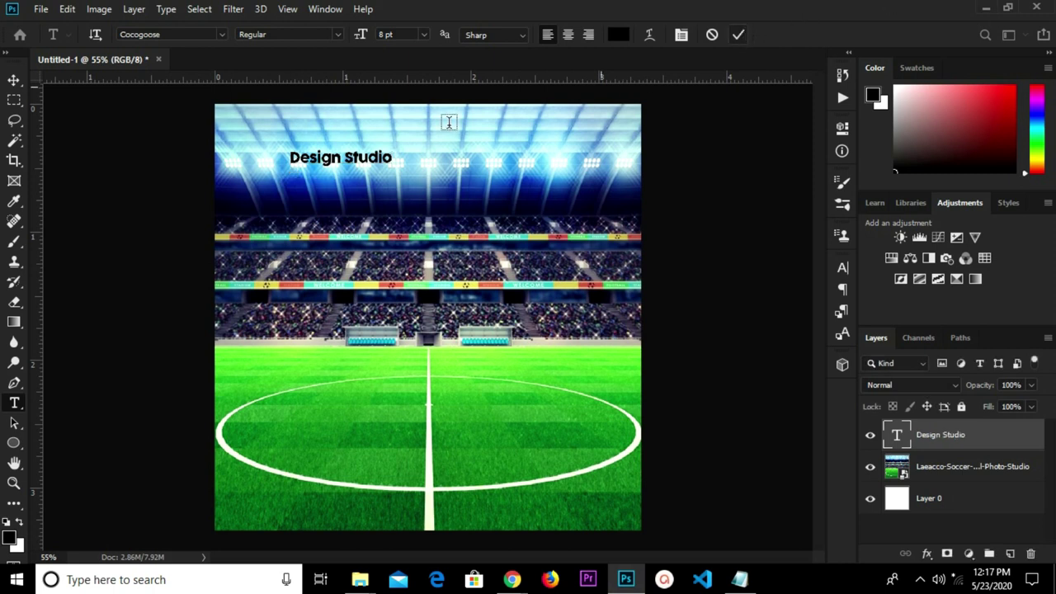
Centre the "Design Studio" text horizontally on the canvas and move it up near the top edge.
click(12, 82)
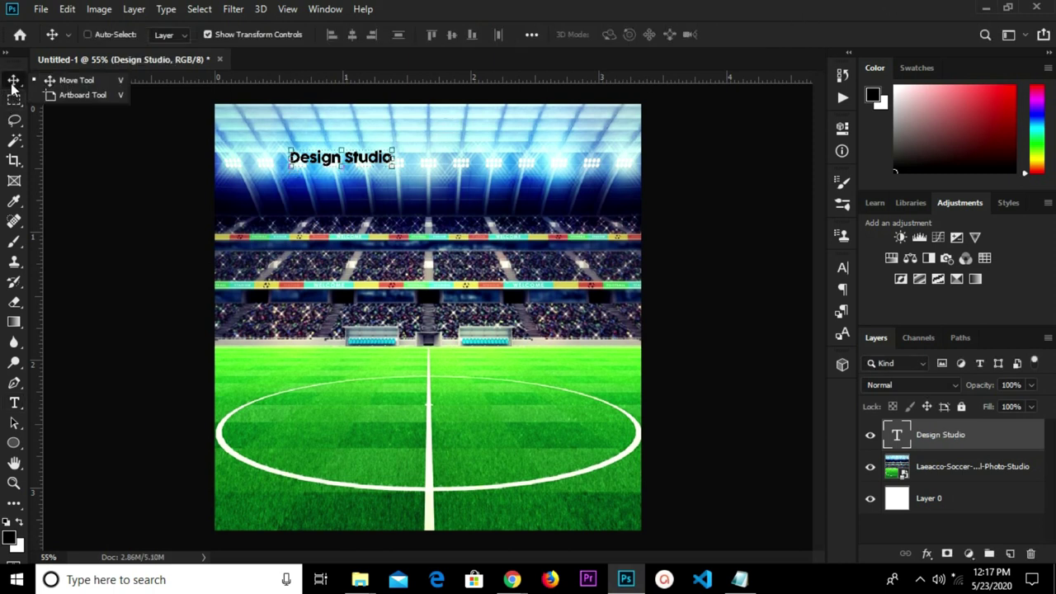
click(87, 34)
key(ctrl+a)
click(353, 38)
key(ctrl+plus)
key(ctrl+d)
drag(452, 169, 452, 128)
scroll(452, 124, up, 1)
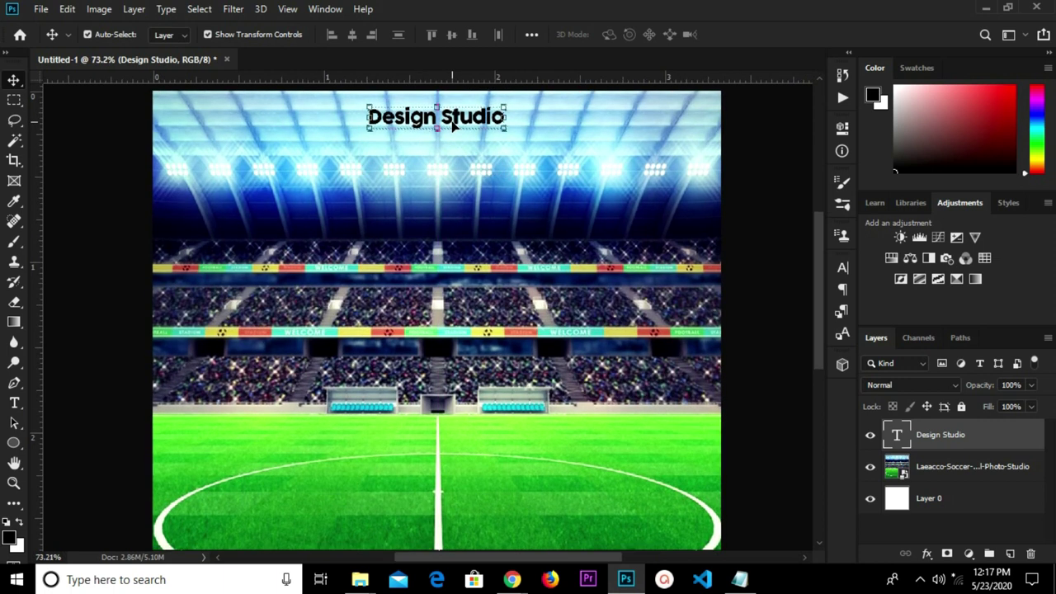
Duplicate the "Design Studio" text directly below the original and change the copy to read "Presents".
drag(452, 122, 455, 139)
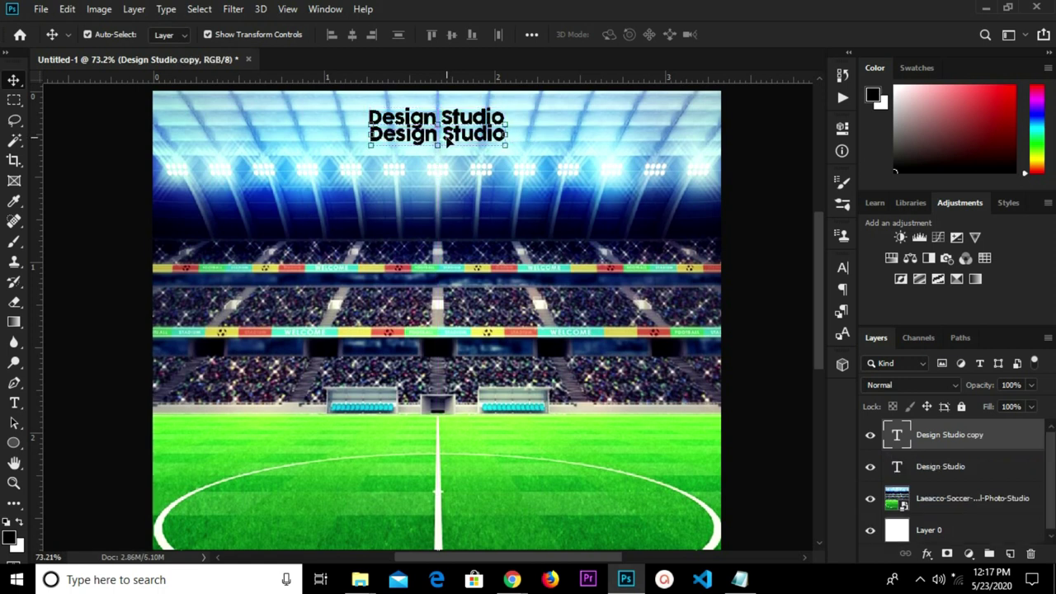
double_click(446, 142)
key(ctrl+a)
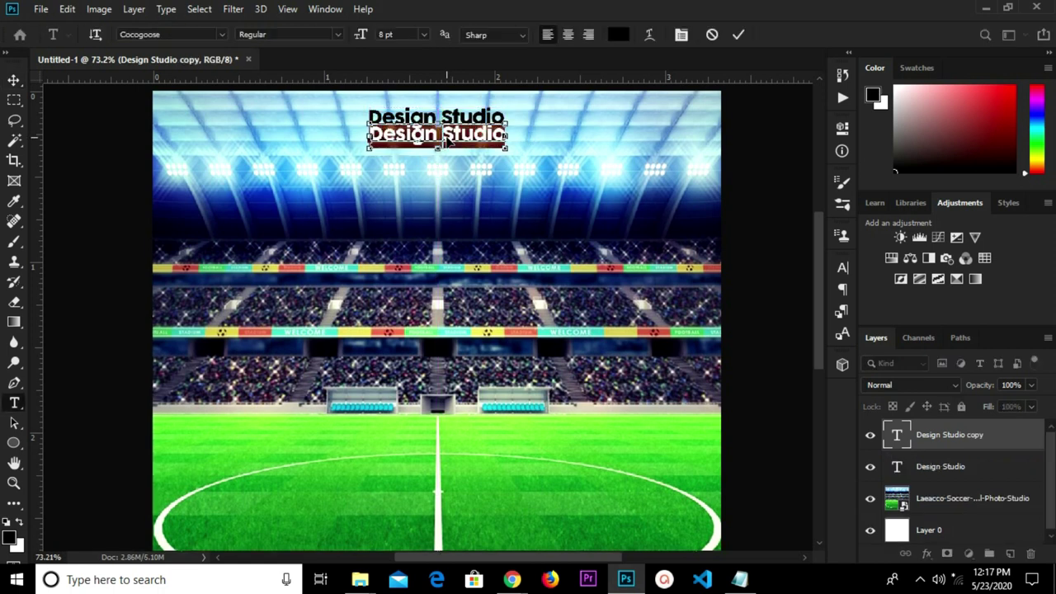
text(Presents)
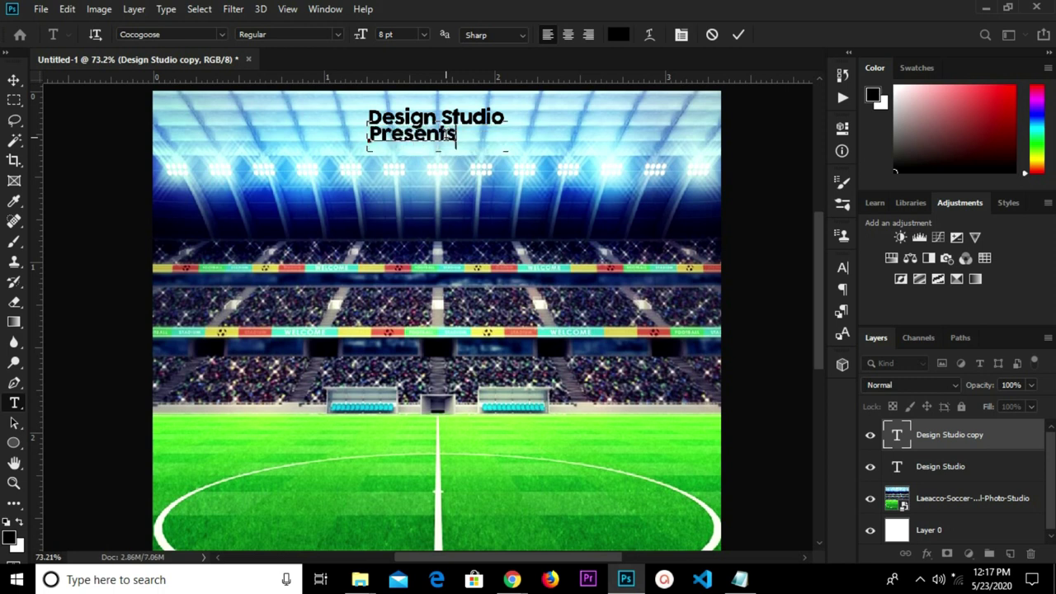
click(739, 34)
Set the "Presents" text to 6 pt and apply faux italic.
click(422, 34)
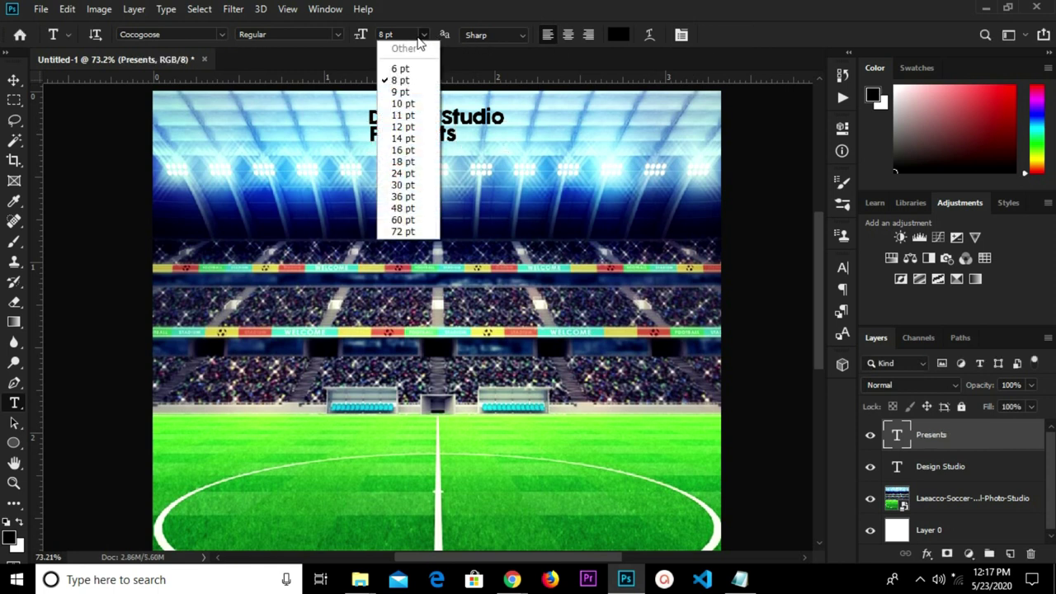
click(400, 68)
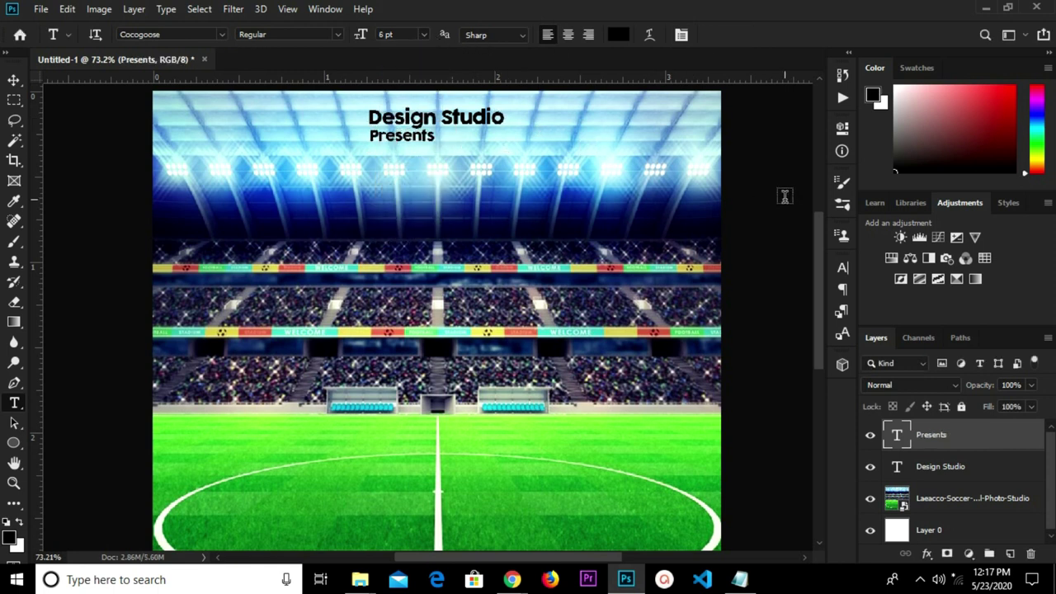
click(842, 267)
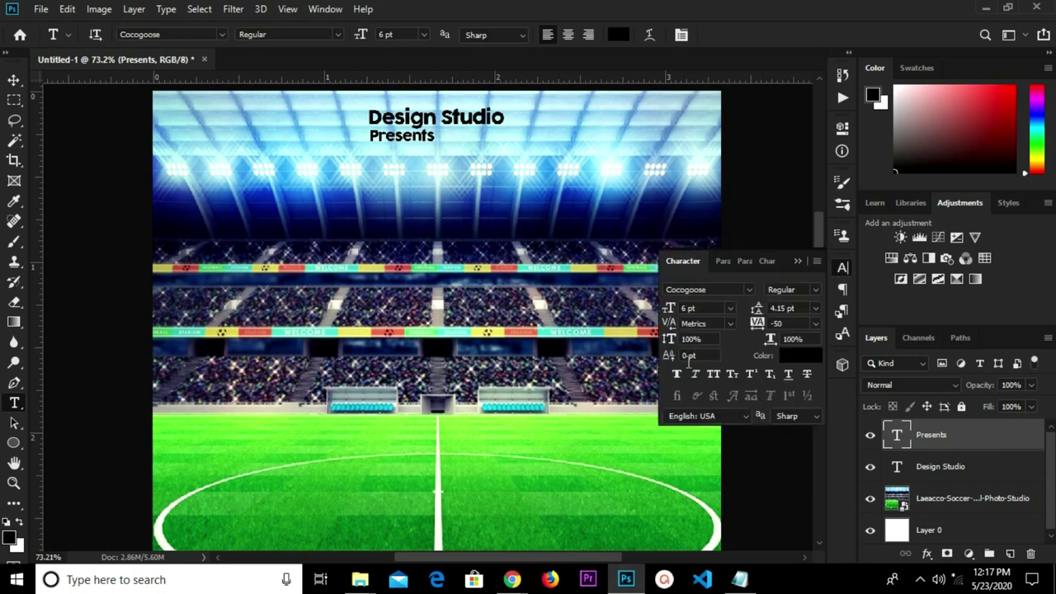
click(798, 262)
click(475, 231)
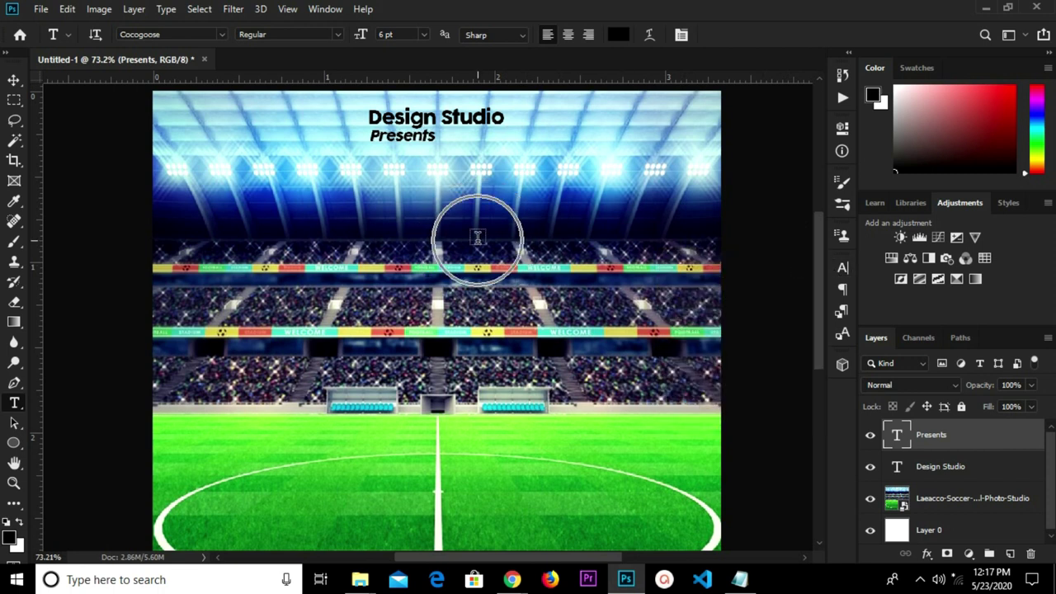
Centre the "Presents" text horizontally on the canvas under the title.
key(v)
key(ctrl+a)
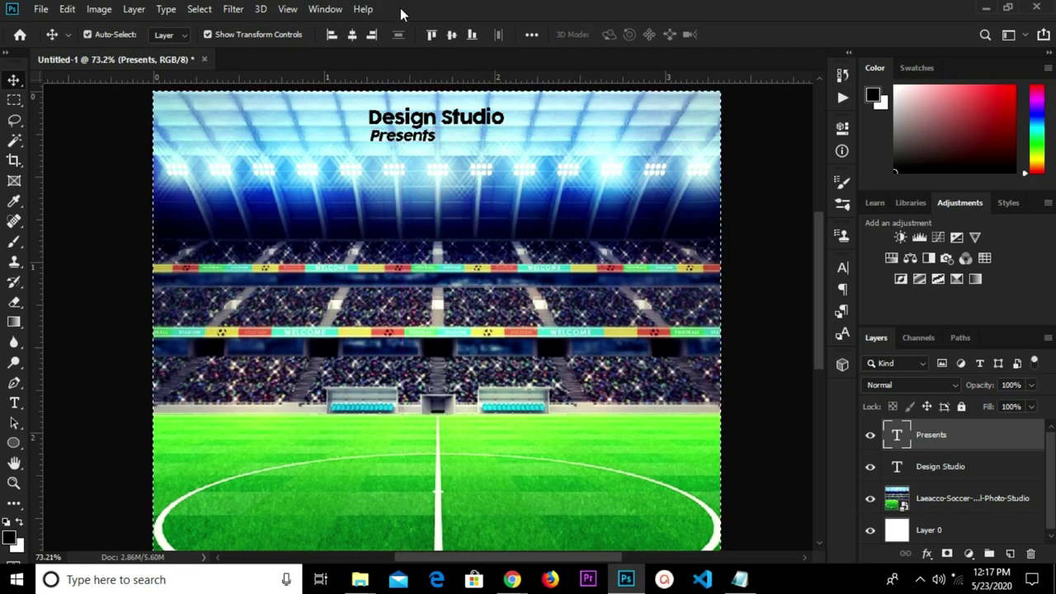
click(350, 37)
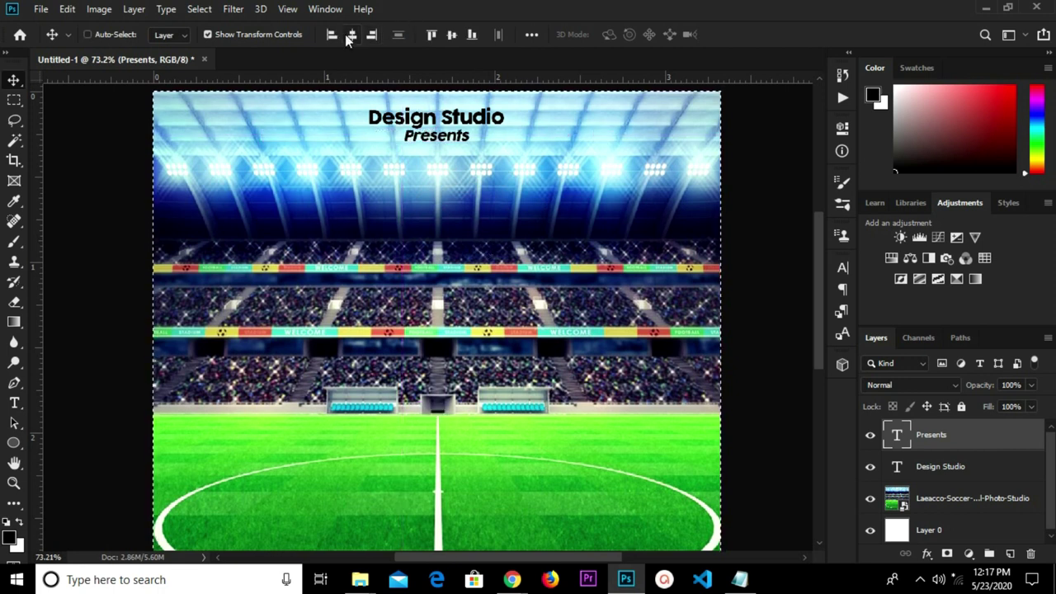
key(ctrl+d)
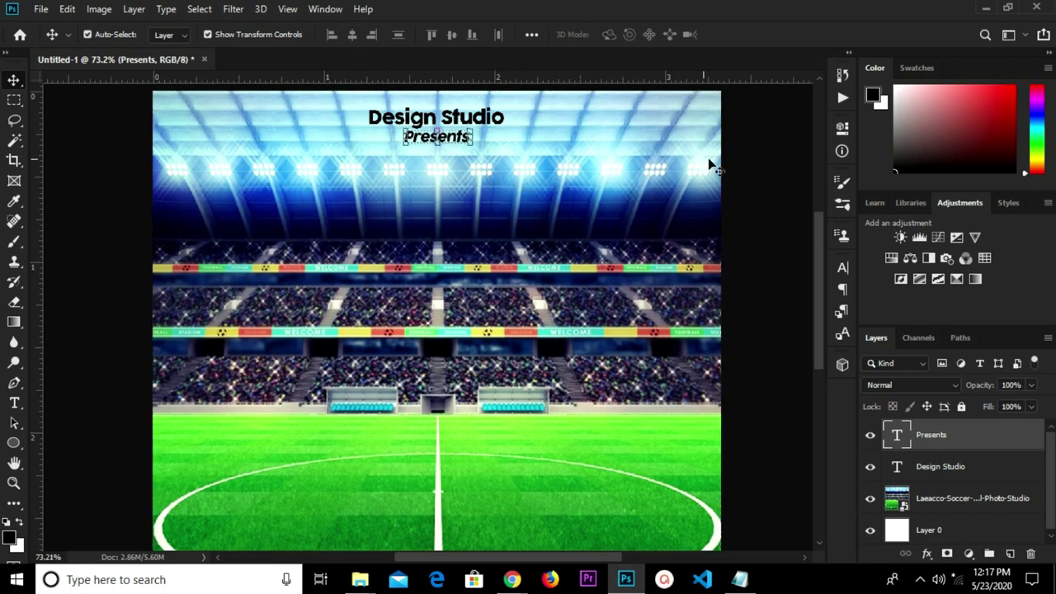
Copy the lines "egame", "competion" and "are you a gamer" from the Notepad notes and return to Photoshop.
click(739, 579)
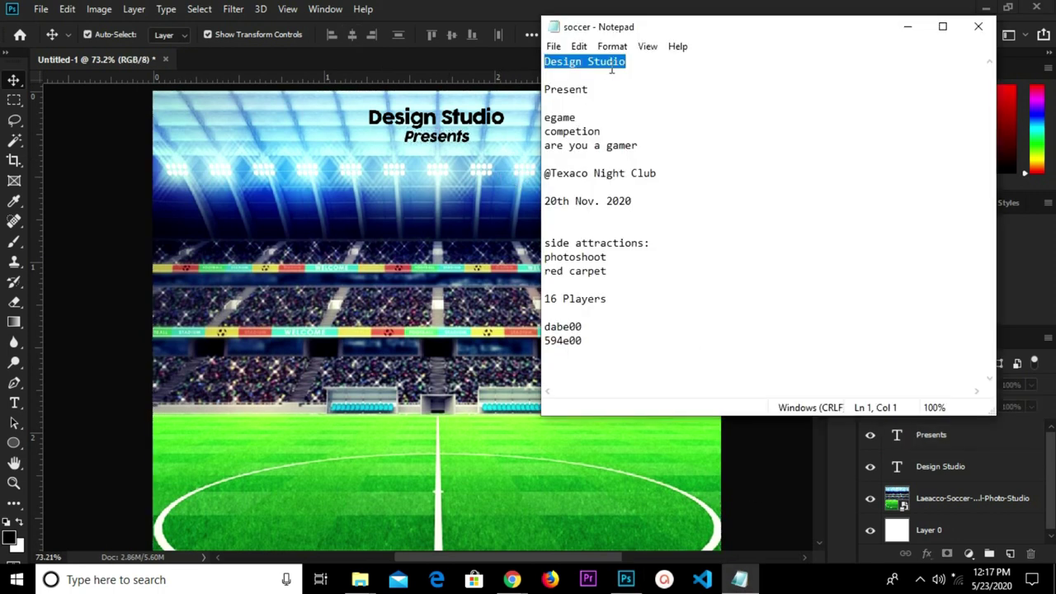
drag(652, 147, 550, 118)
right_click(560, 118)
click(611, 90)
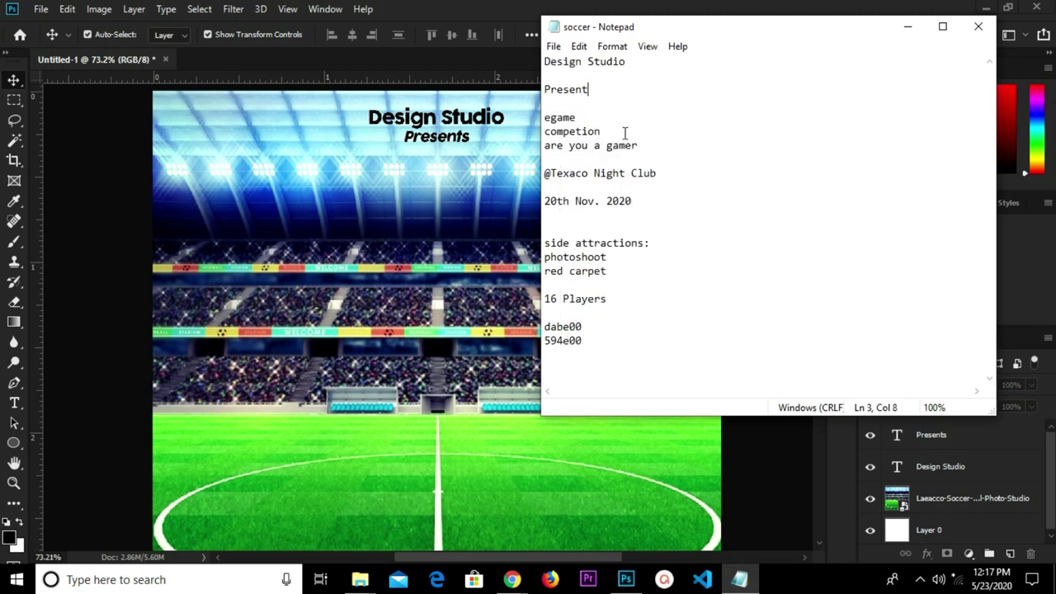
drag(646, 149, 547, 105)
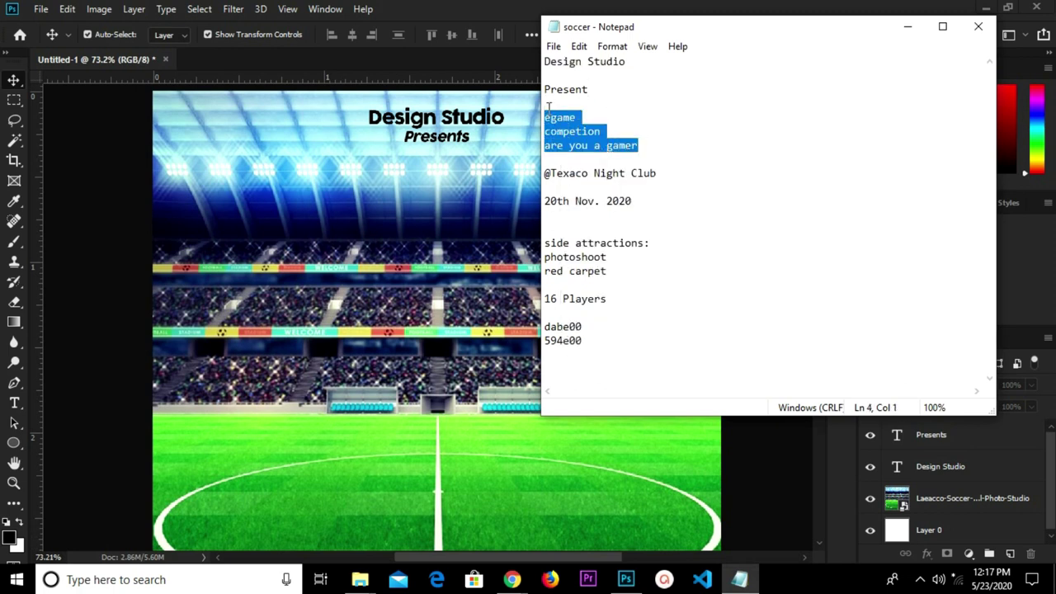
right_click(548, 107)
click(591, 160)
click(279, 239)
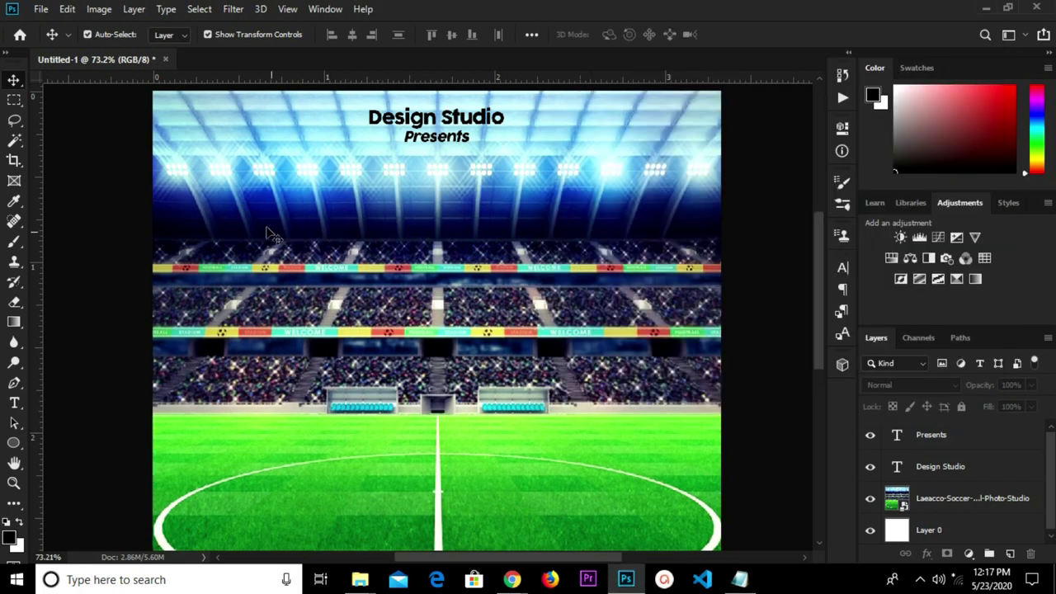
Paste the copied three lines as a new 6 pt text layer over the upper stands.
key(t)
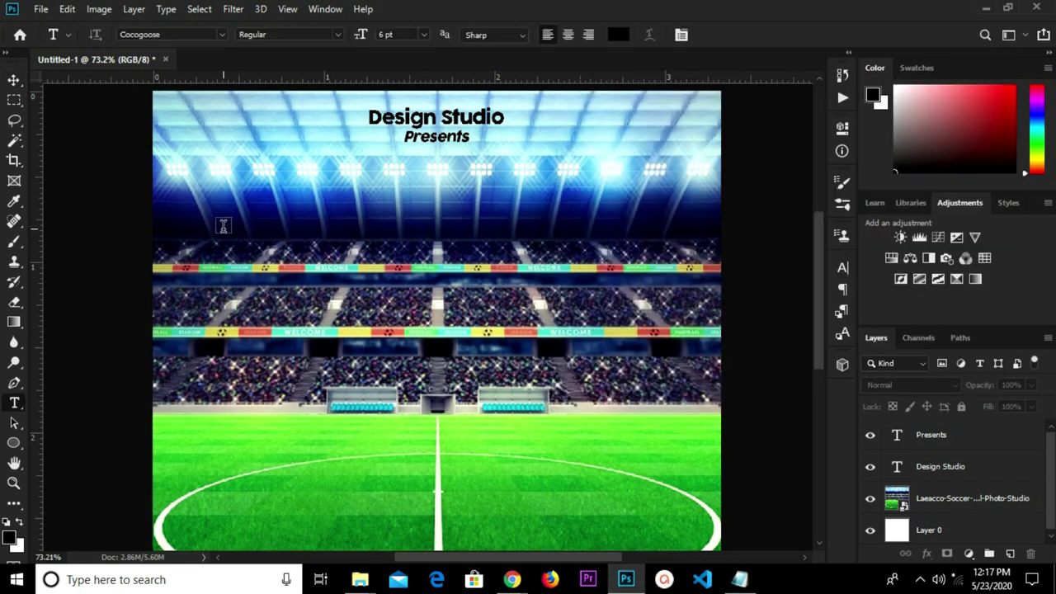
click(222, 226)
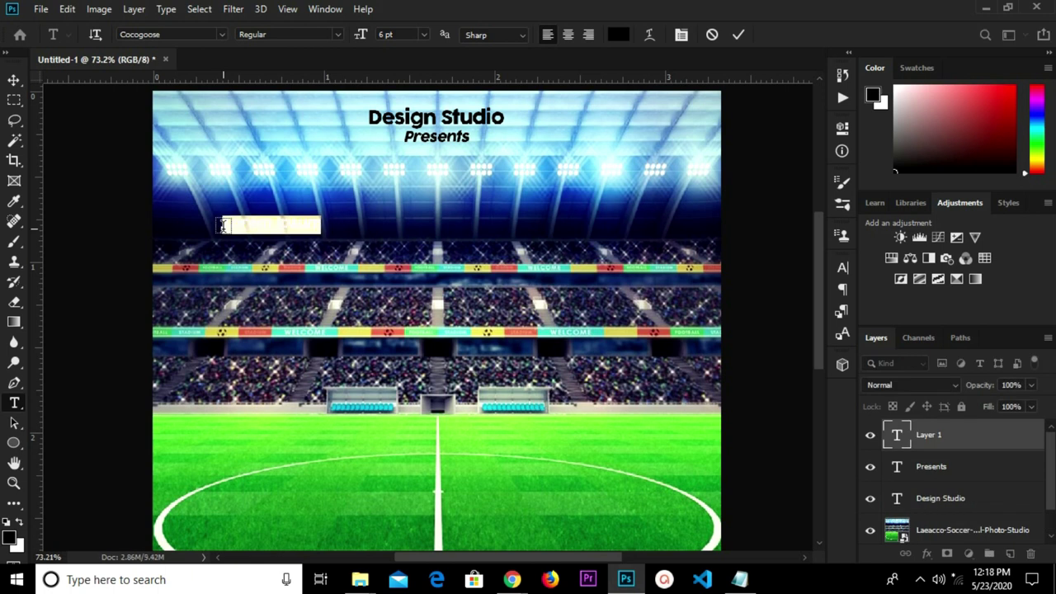
key(ctrl+v)
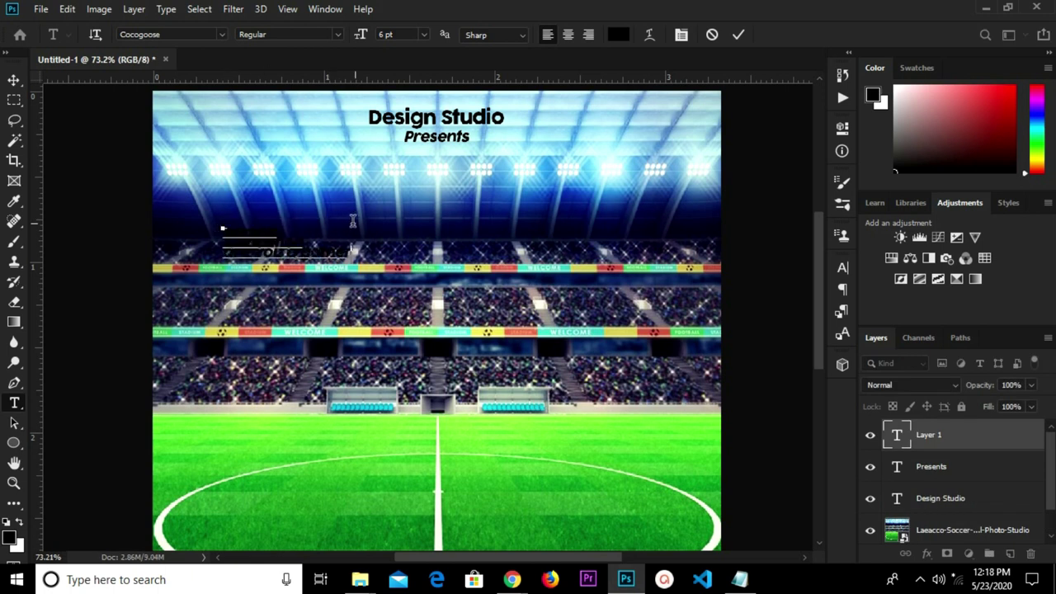
click(738, 36)
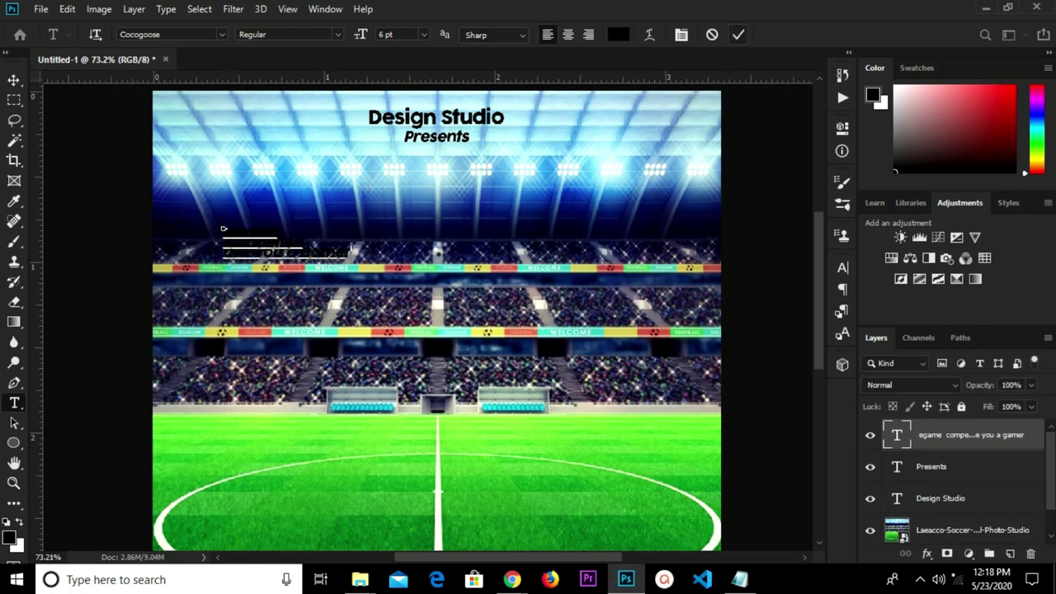
Set the leading of the pasted three-line text layer to Auto.
scroll(275, 240, up, 2)
scroll(275, 240, up, 1)
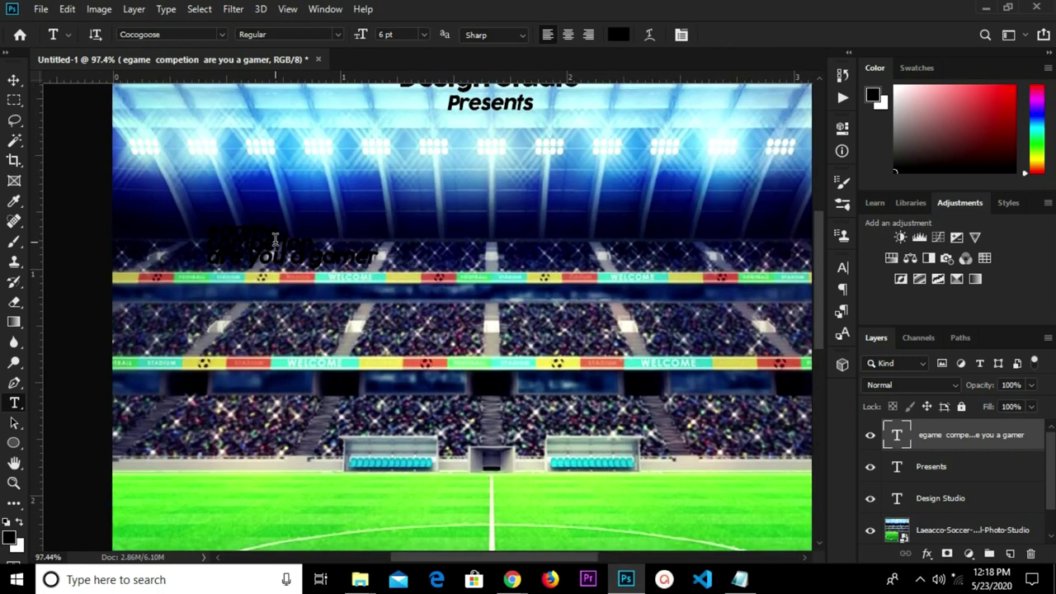
key(v)
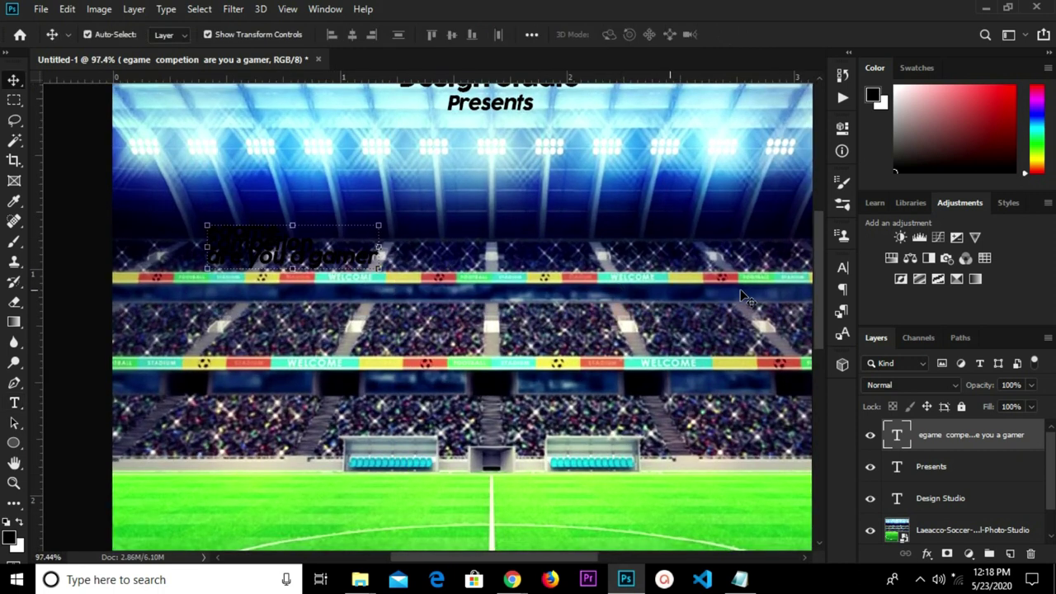
click(842, 267)
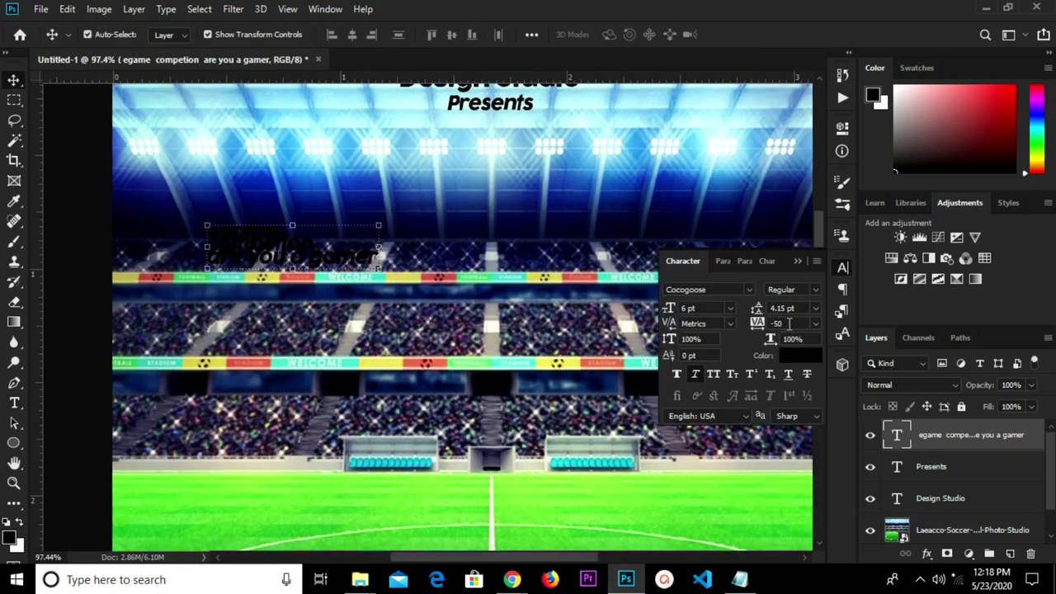
click(815, 309)
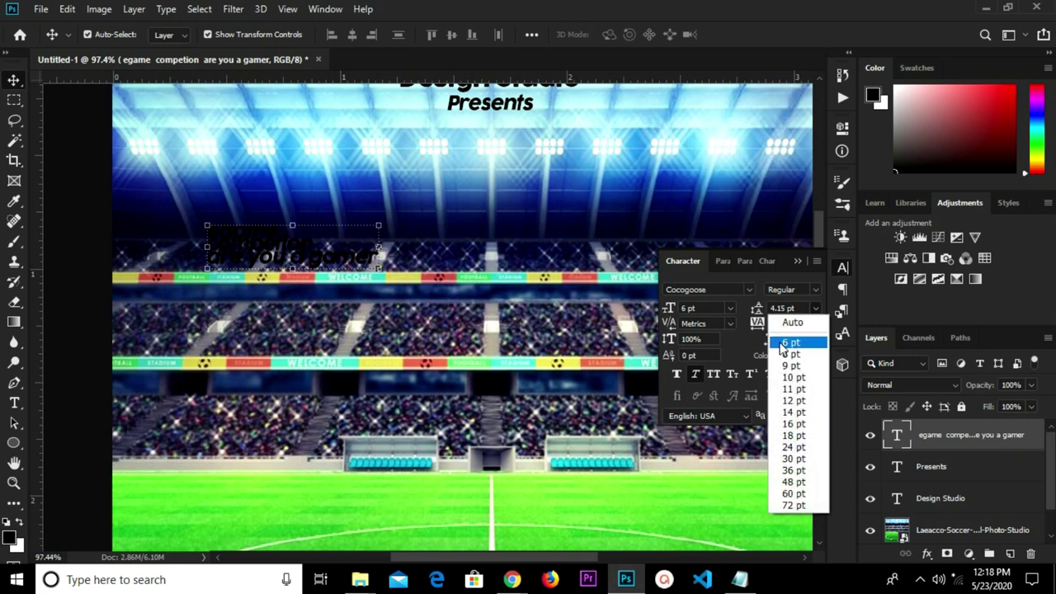
click(792, 321)
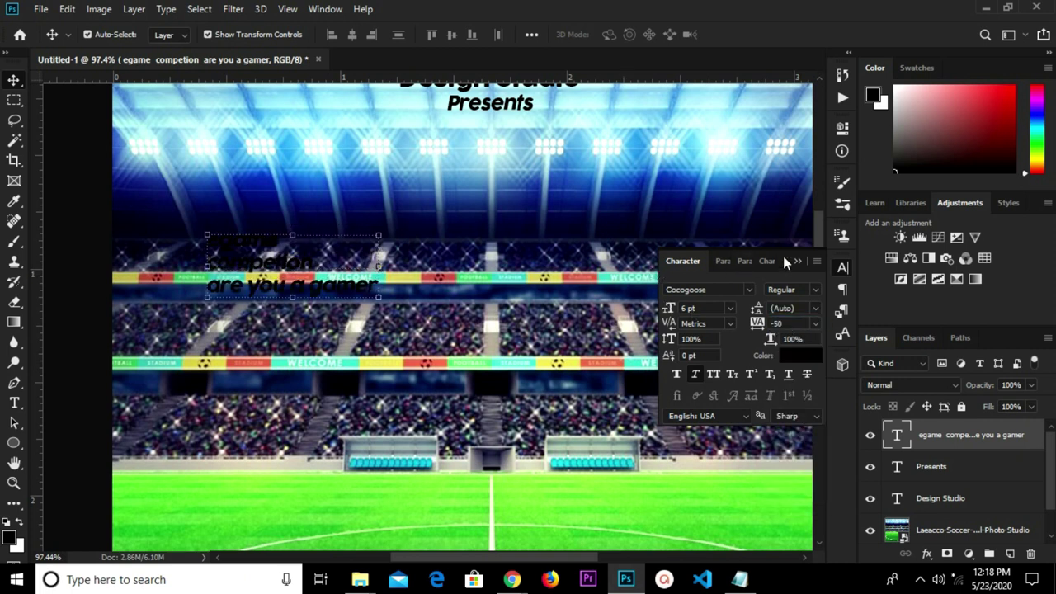
click(803, 256)
Remove the "egame" line from the pasted text layer, keeping "competion" and "are you a gamer".
alt+scroll(336, 231, up, 1)
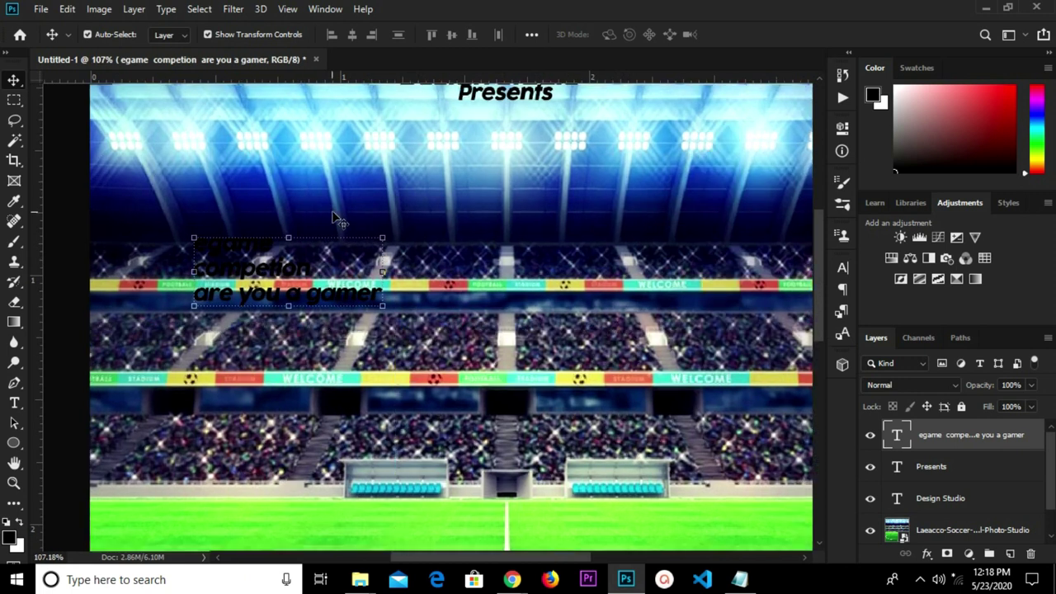
key(t)
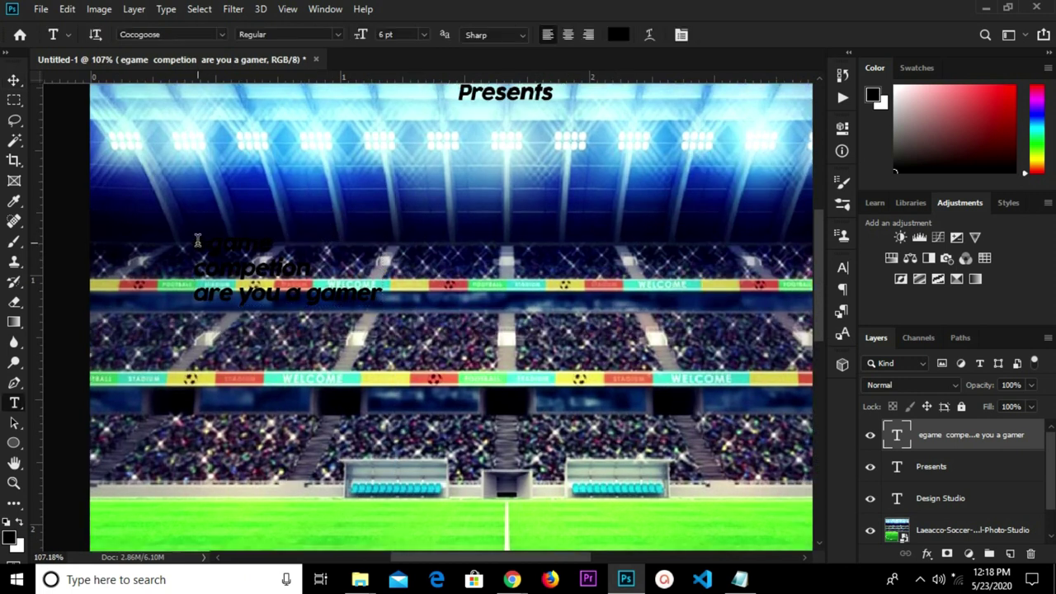
double_click(198, 239)
key(BackSpace)
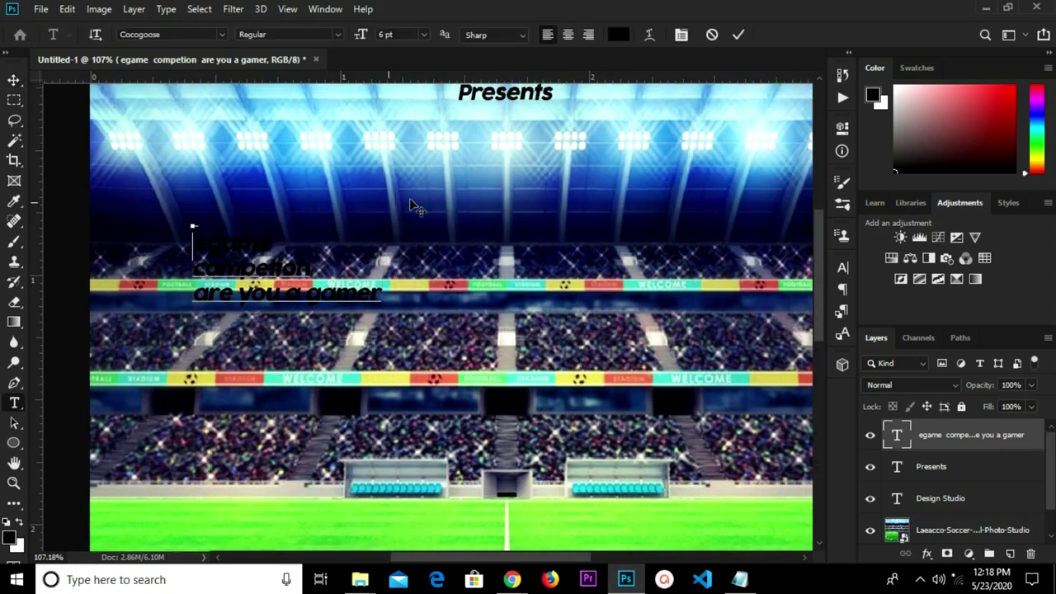
alt+scroll(462, 206, down, 2)
click(738, 34)
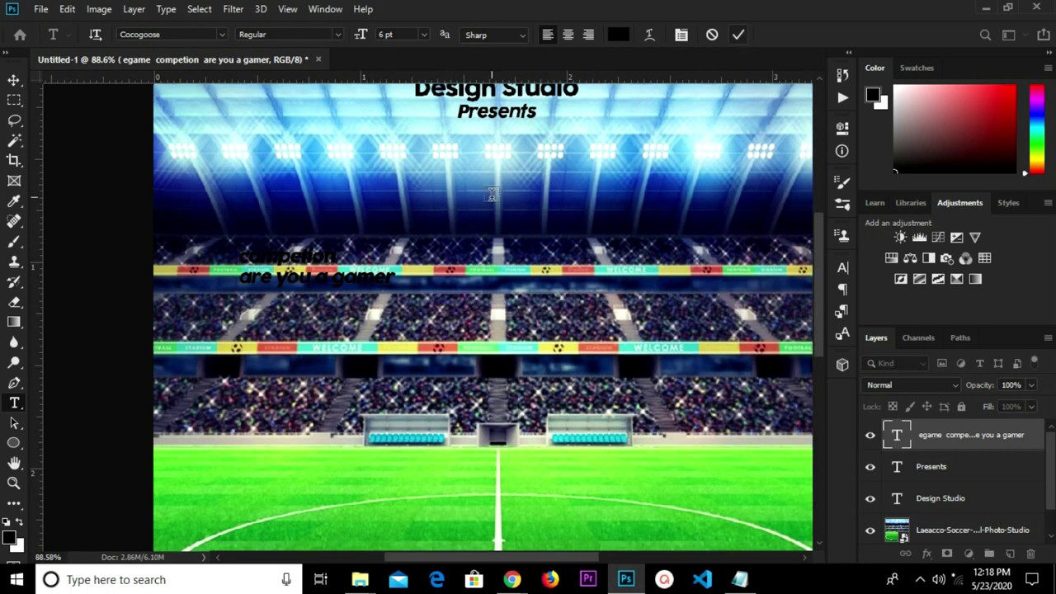
Add "egame" as a separate text layer below the floodlights, with faux italic off and All Caps on.
click(491, 194)
text(egame)
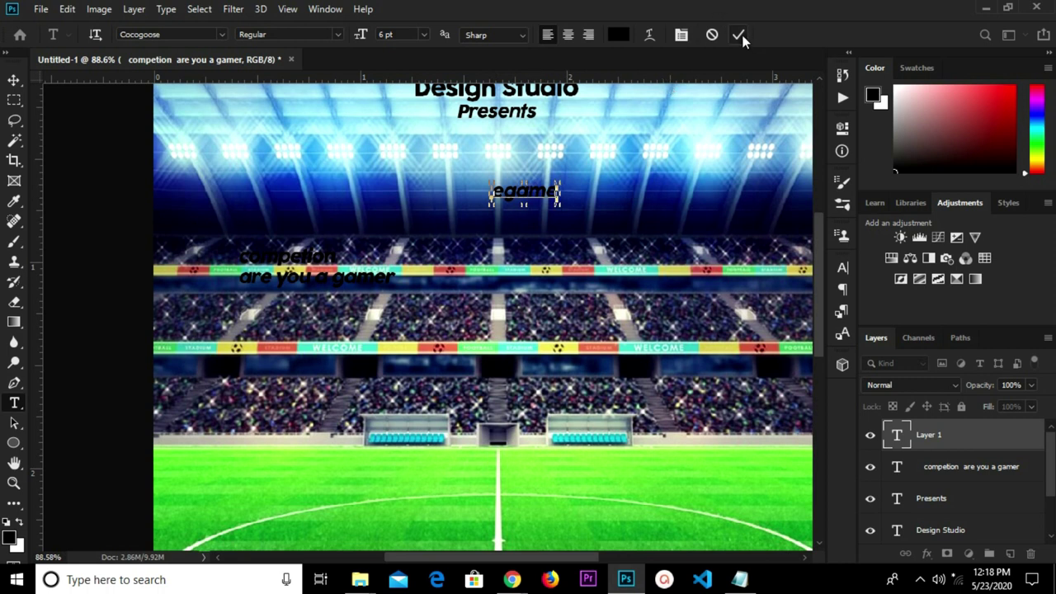
click(843, 267)
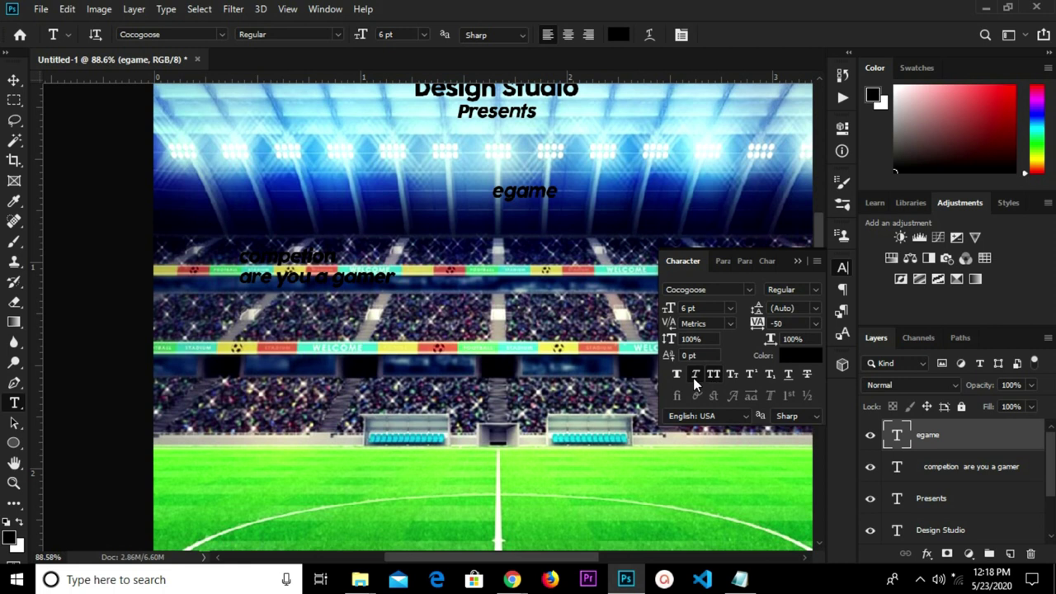
click(713, 374)
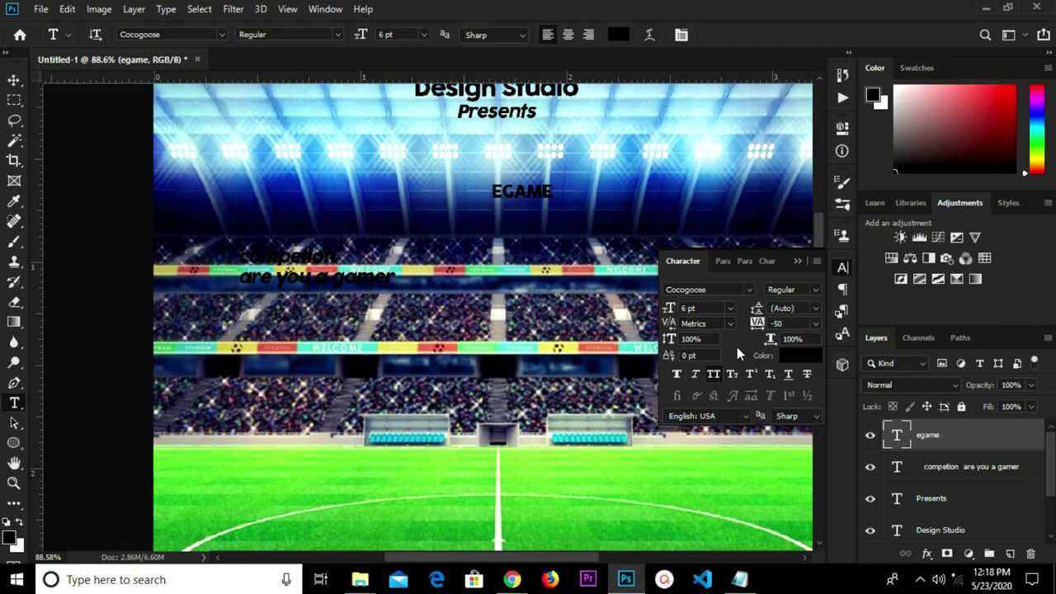
click(797, 262)
Replace the first letter of the separate "egame" text with a capital "E".
scroll(520, 194, up, 2)
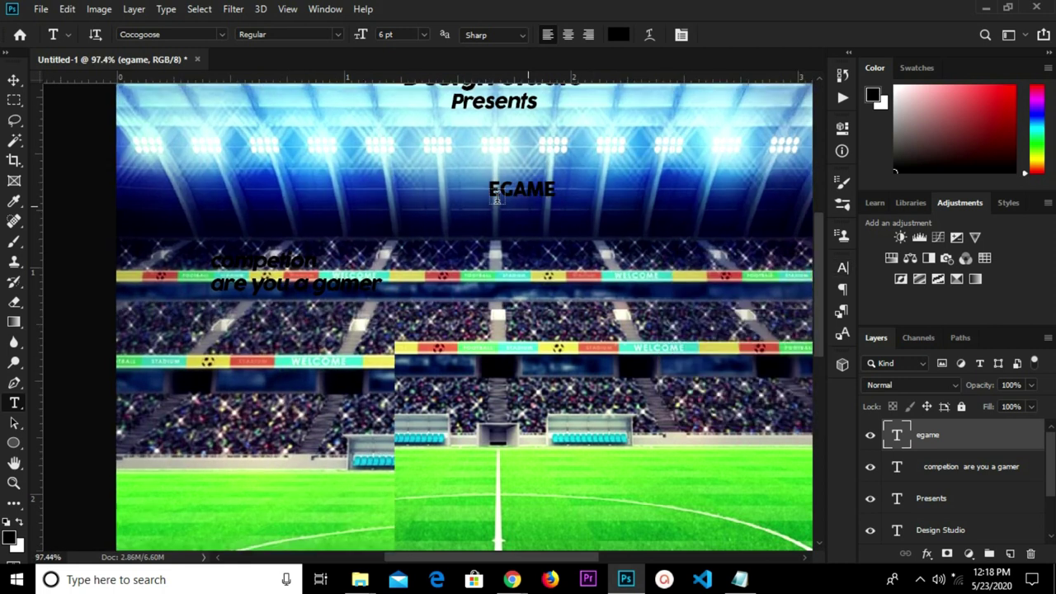
click(500, 188)
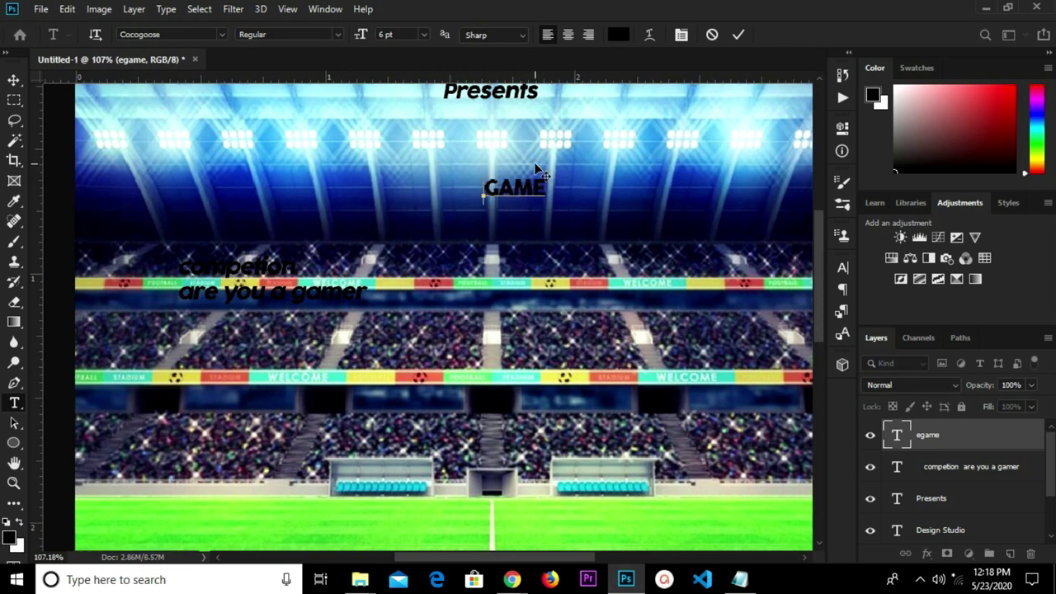
click(738, 37)
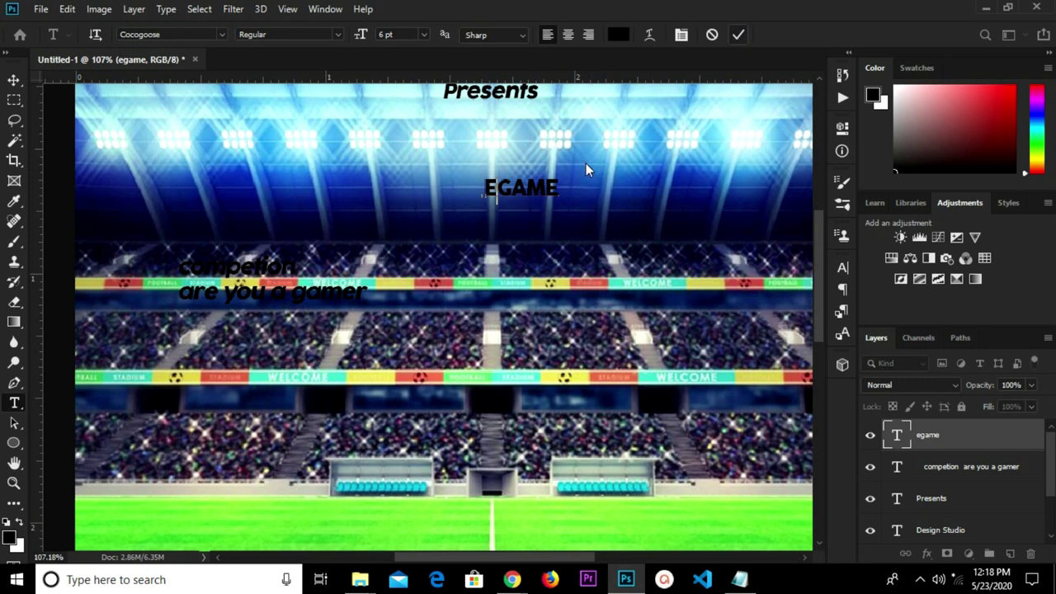
Turn off All Caps for the "Egame" text and change its first letter to a lowercase "e".
click(842, 271)
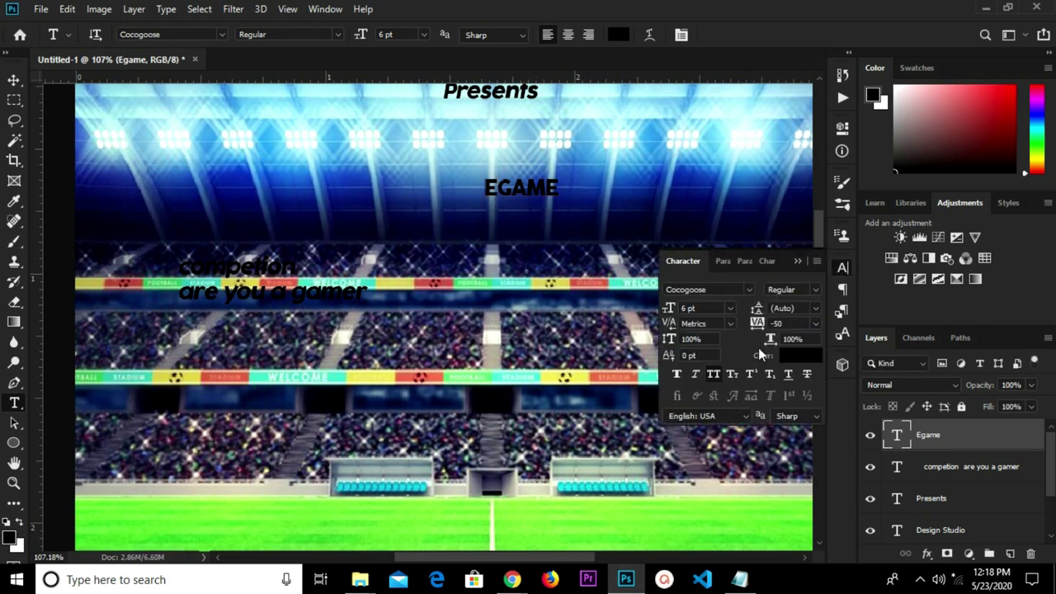
key(ctrl+shift+k)
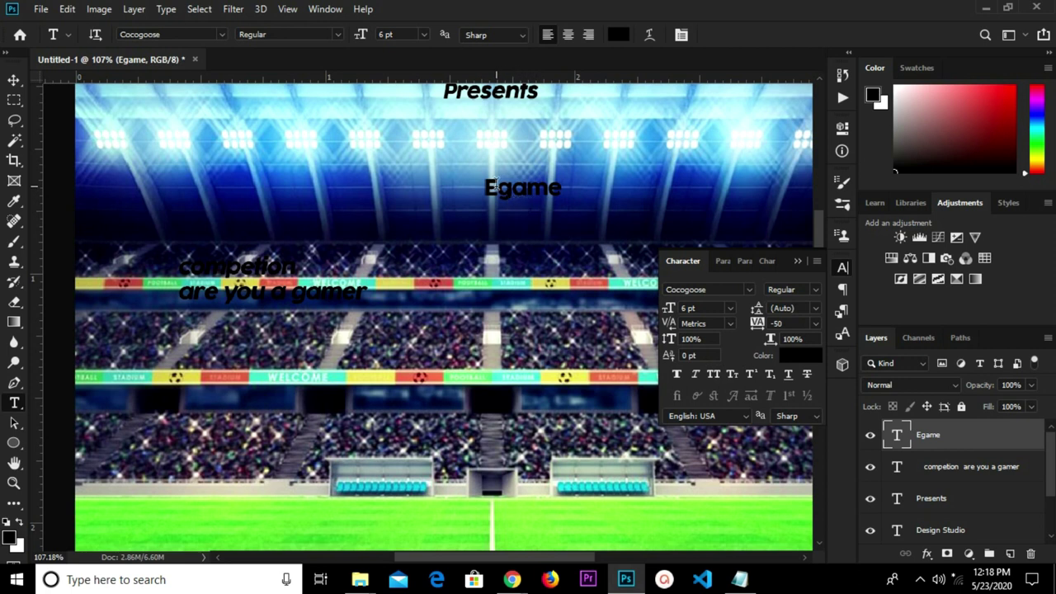
double_click(496, 187)
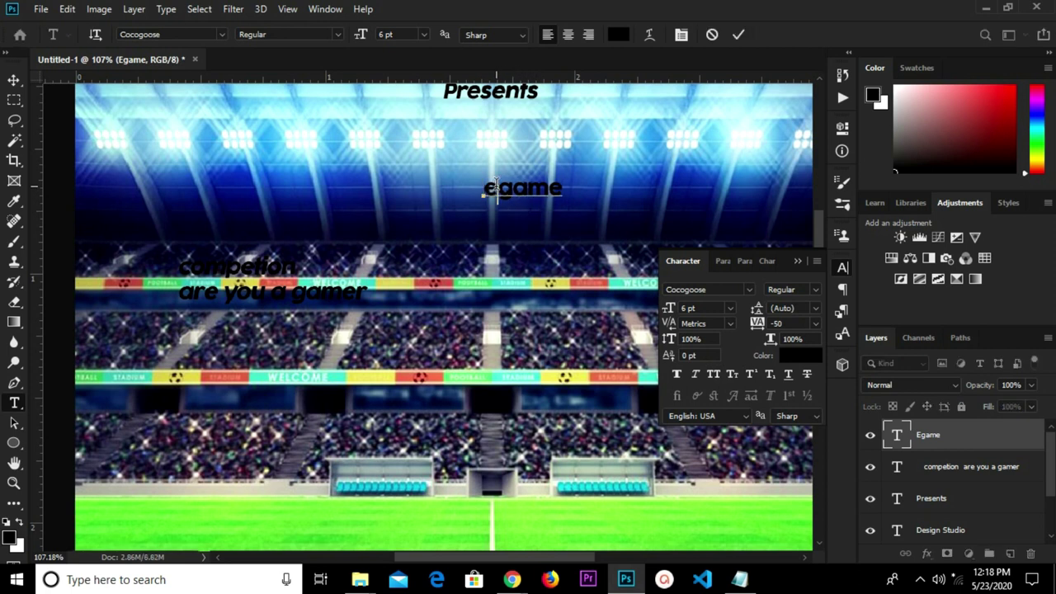
Apply All Caps only to the letters "game" in the "egame" text and commit the edit.
drag(498, 188, 573, 190)
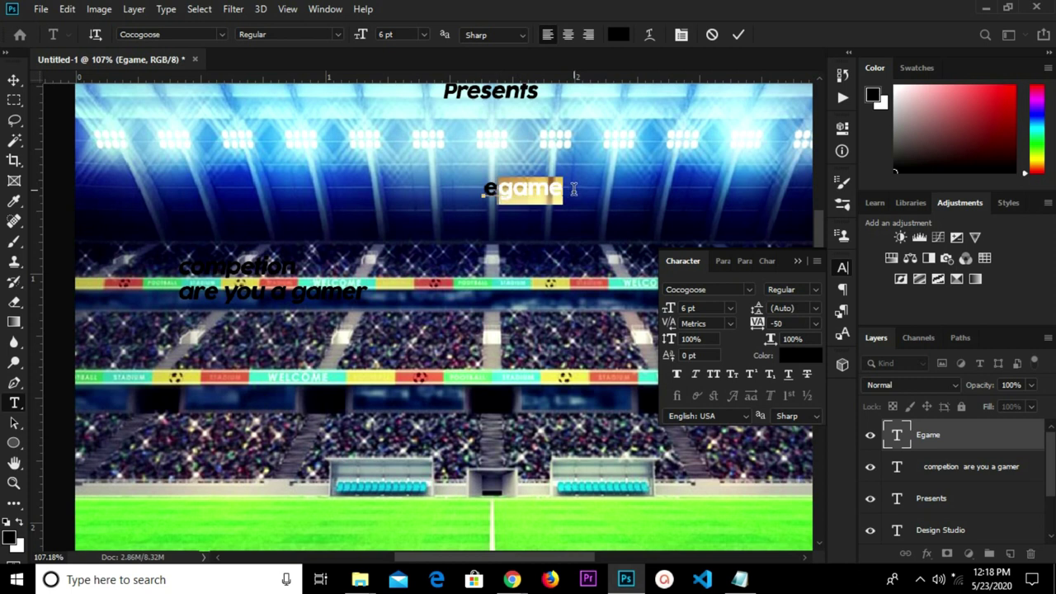
click(713, 374)
click(795, 262)
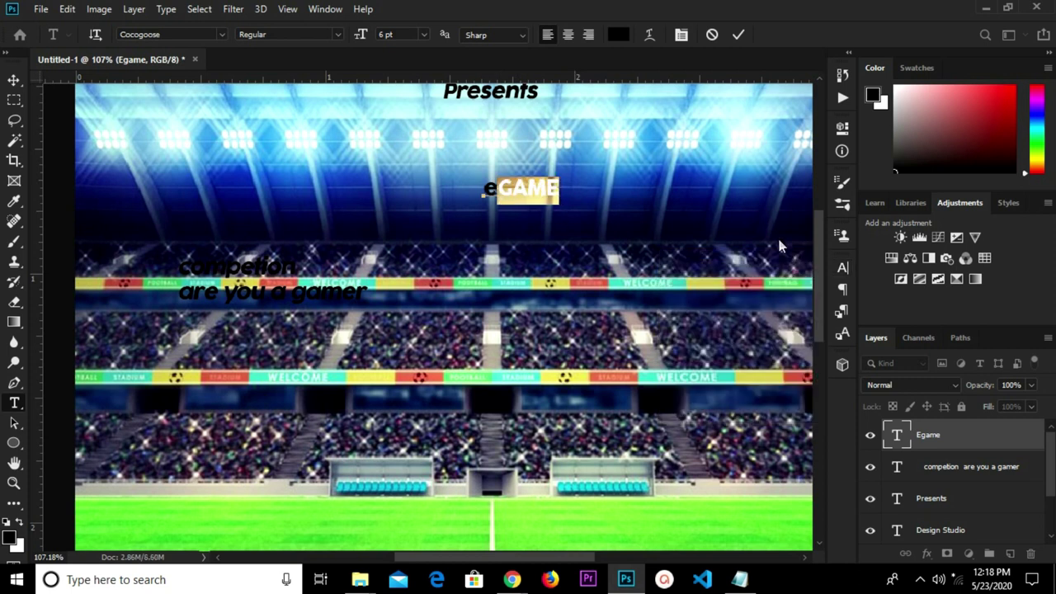
click(735, 39)
Set the font size of the "eGAME" text to 29 pt.
click(375, 35)
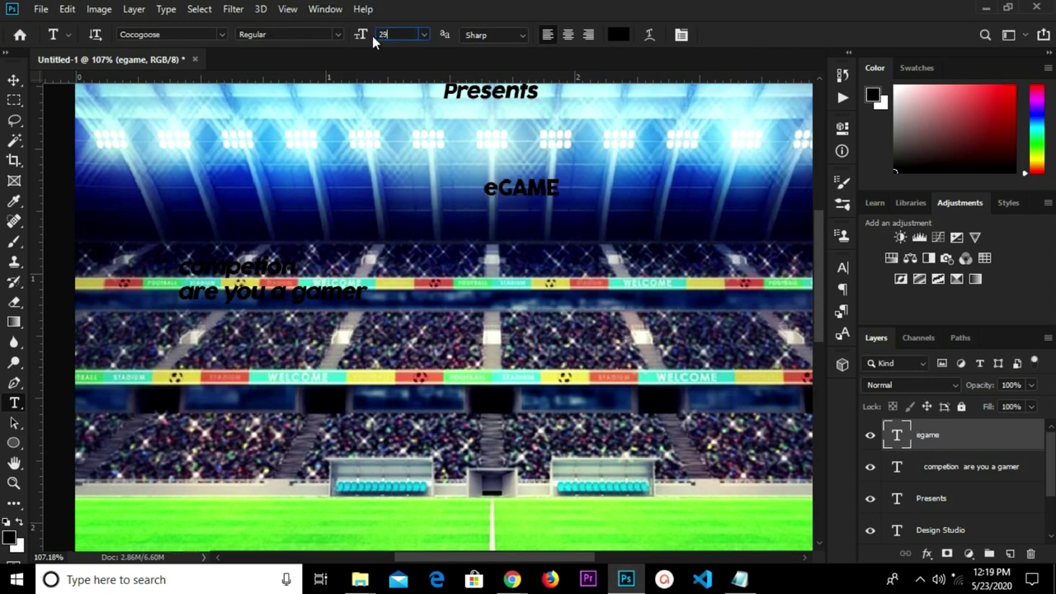
text(29)
key(Return)
alt+scroll(475, 159, down, 2)
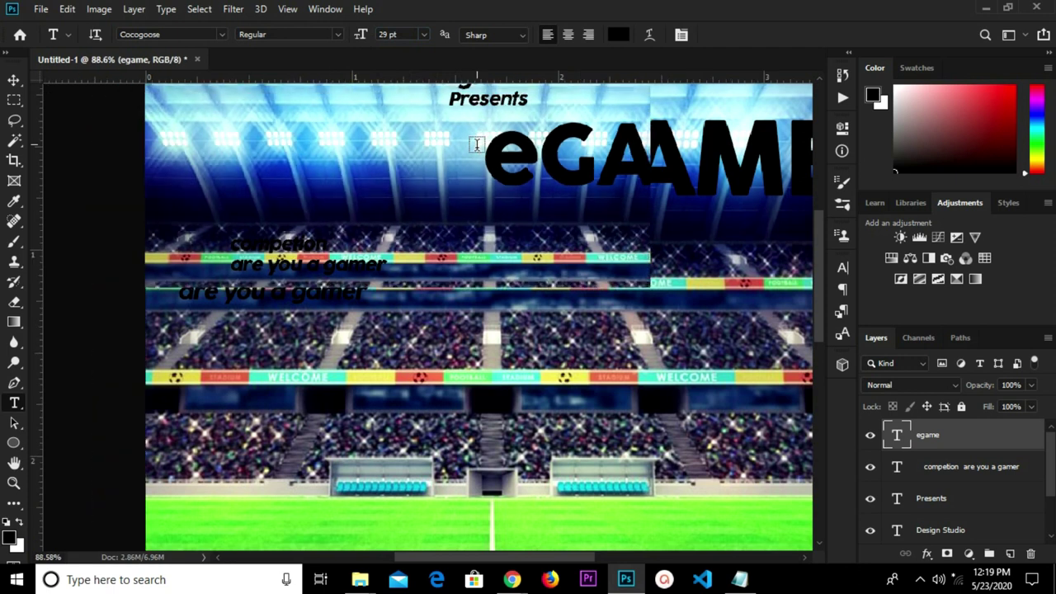
Centre the "eGAME" text horizontally on the canvas and shift it slightly down, away from "Presents".
key(v)
alt+scroll(487, 198, down, 1)
key(ctrl+a)
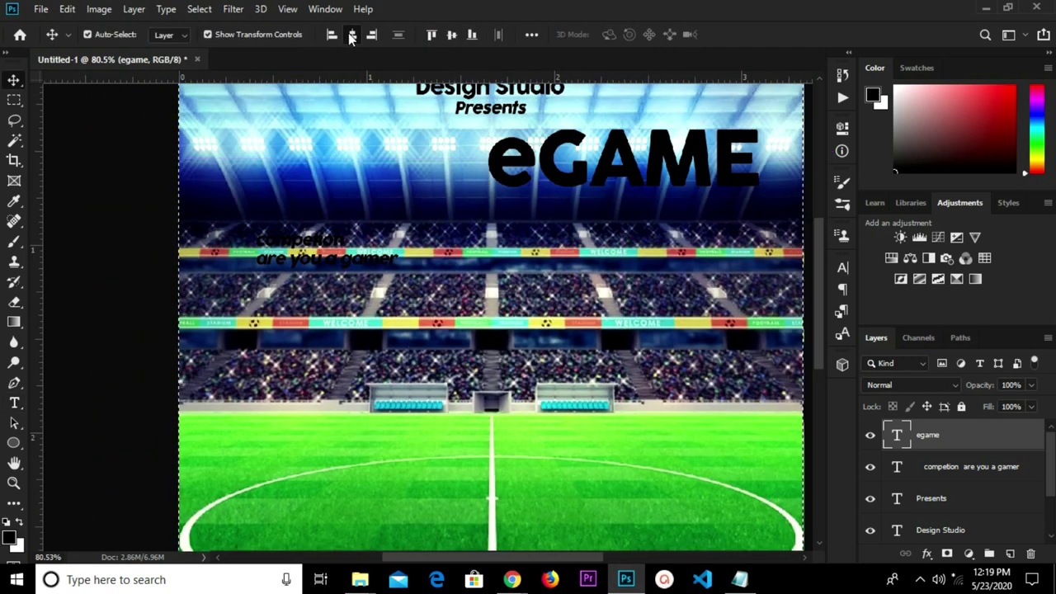
key(ctrl+d)
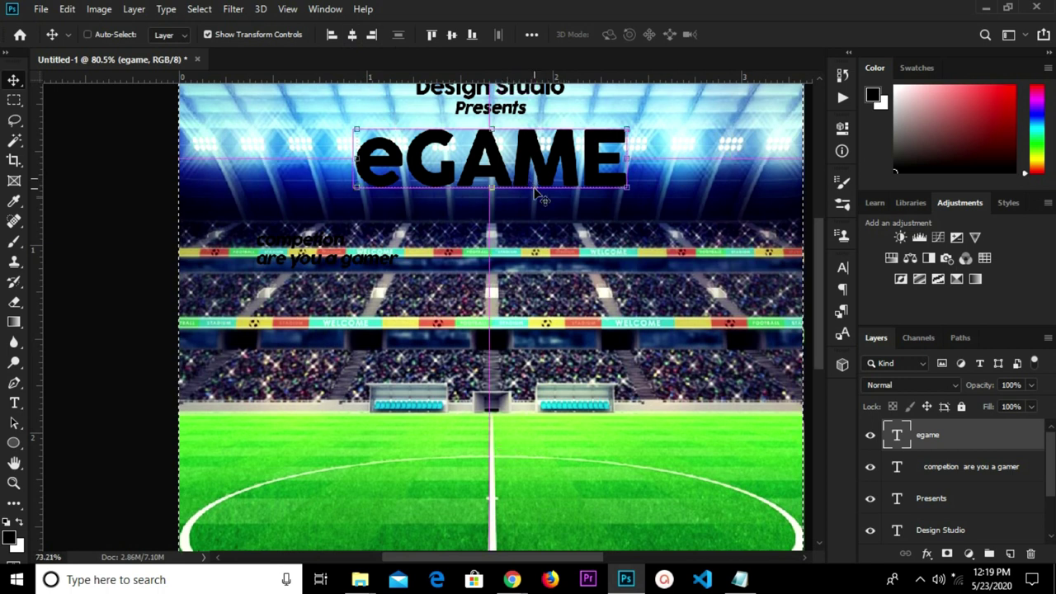
alt+scroll(533, 195, down, 3)
drag(544, 165, 552, 180)
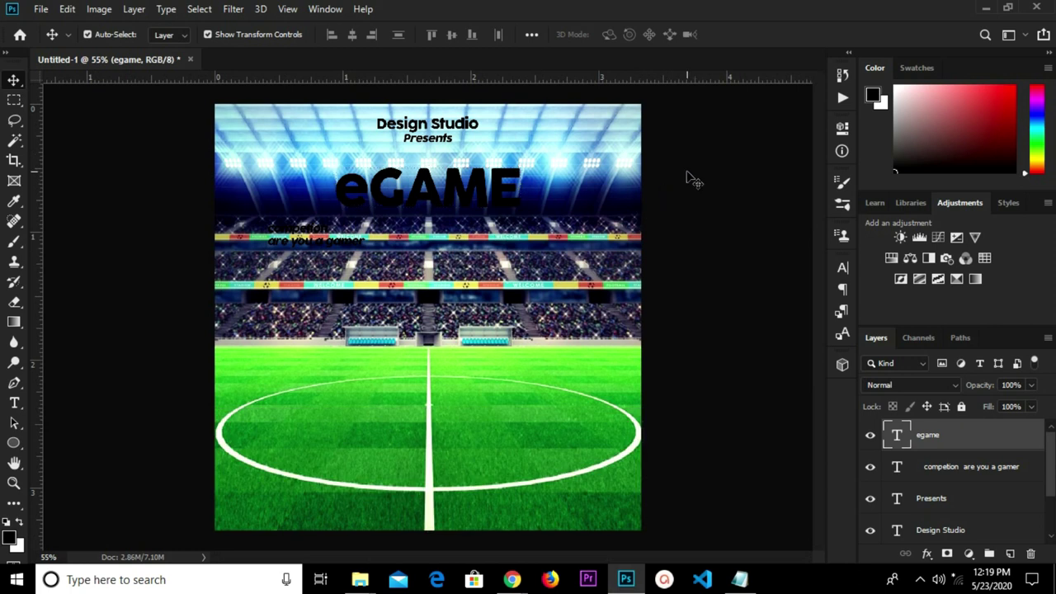
click(687, 173)
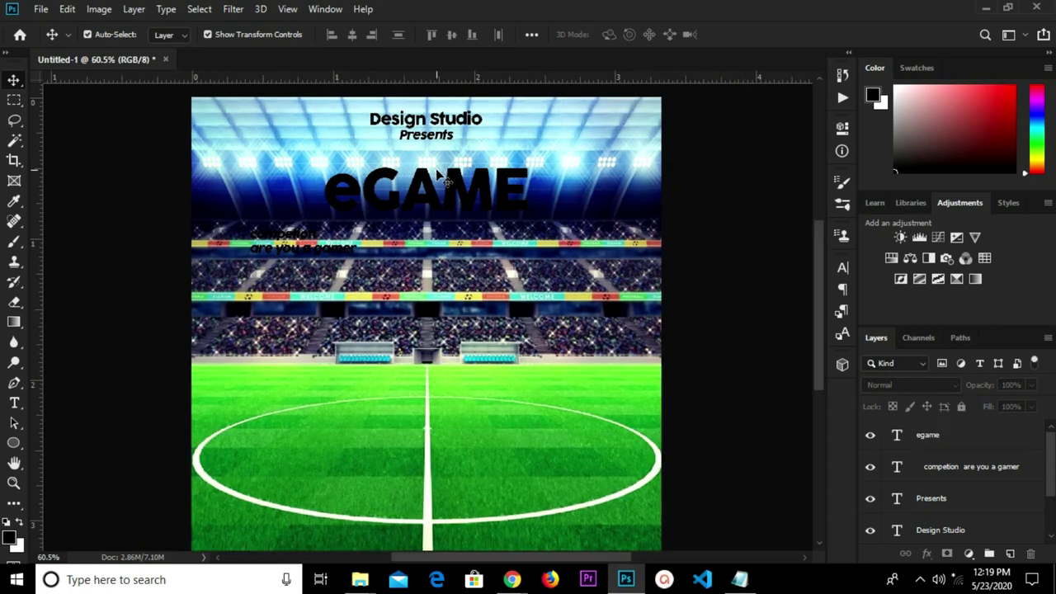
Add a Gradient Overlay layer style to the "eGAME" text and move the style settings clear of the lettering.
scroll(441, 176, up, 1)
click(437, 198)
click(927, 552)
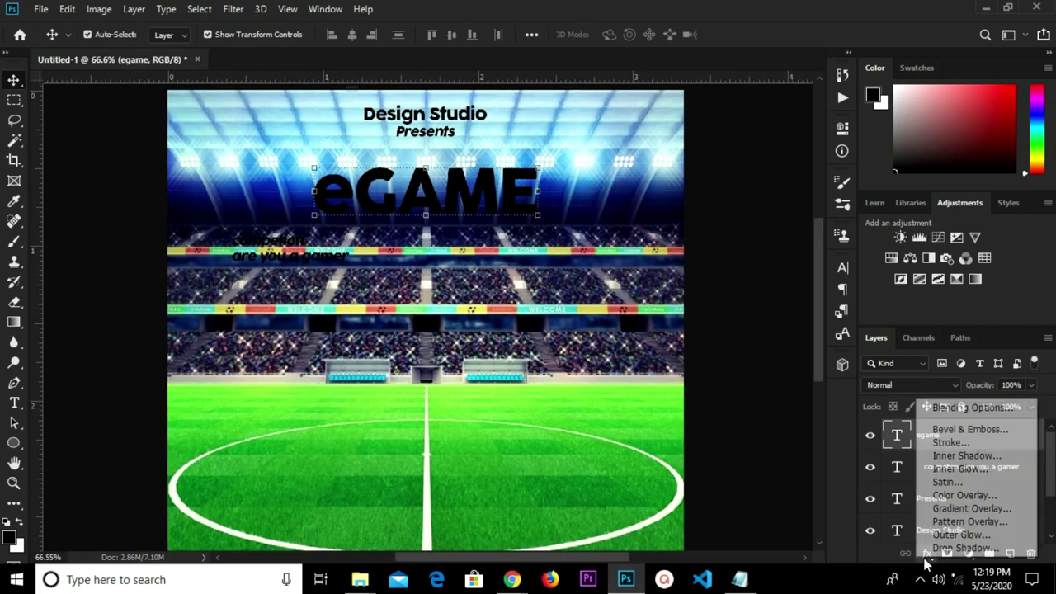
click(951, 508)
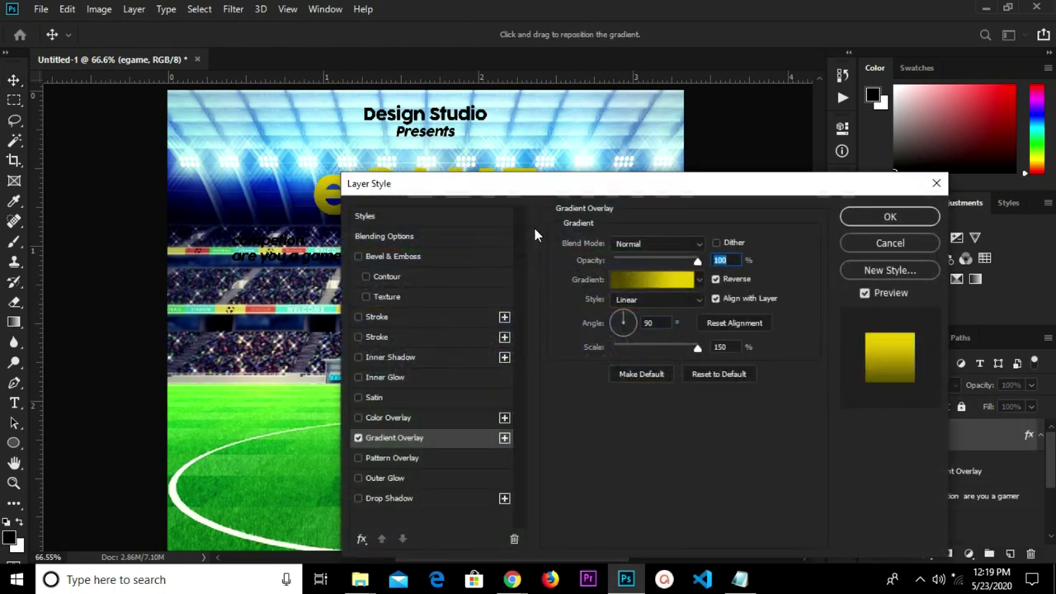
drag(538, 183, 715, 220)
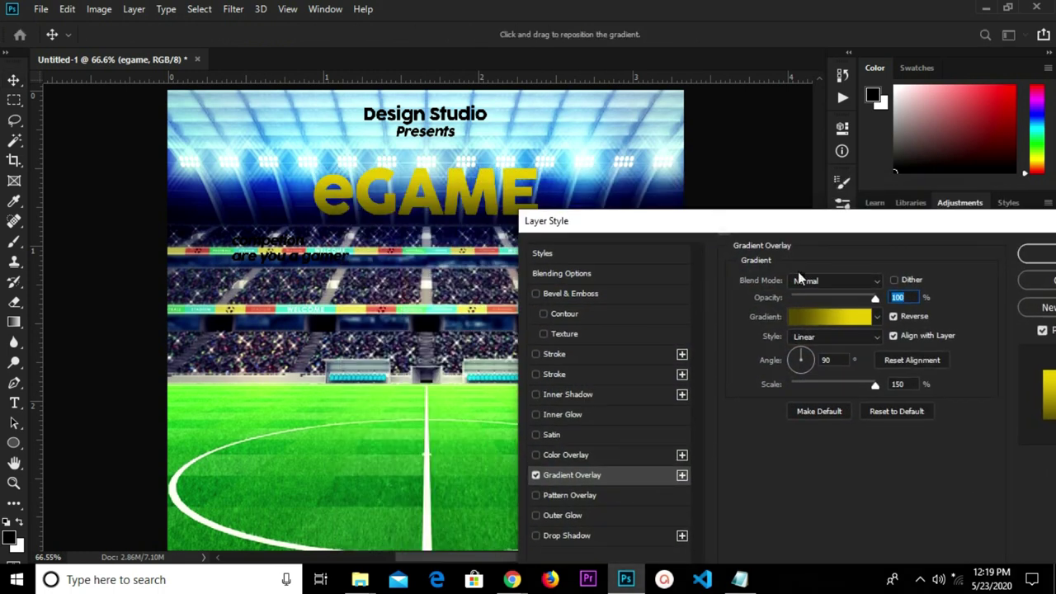
Examine the colours of both stops in the gradient used on the "eGAME" text.
click(858, 324)
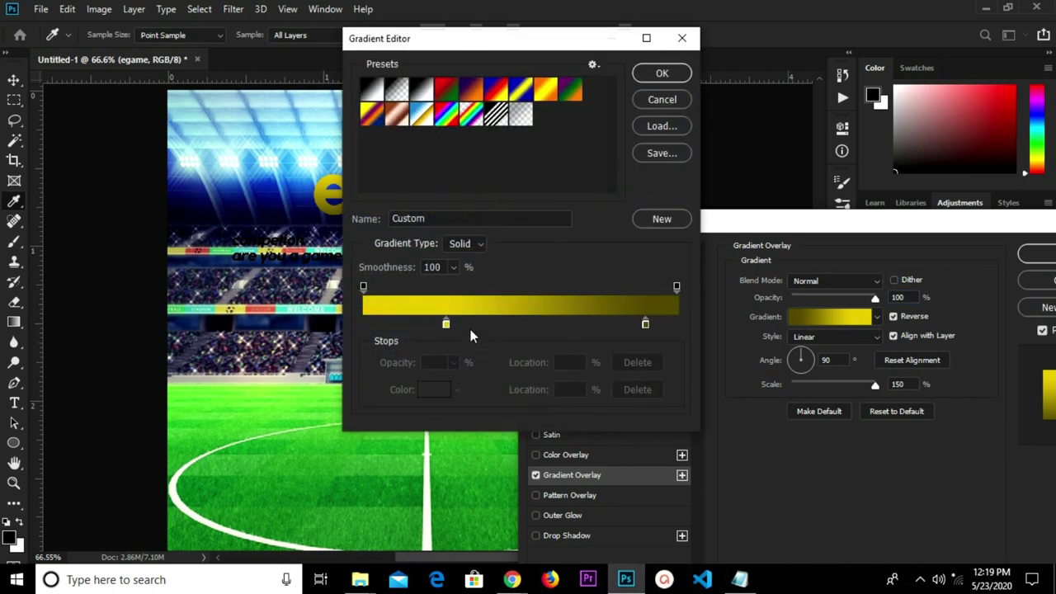
click(447, 323)
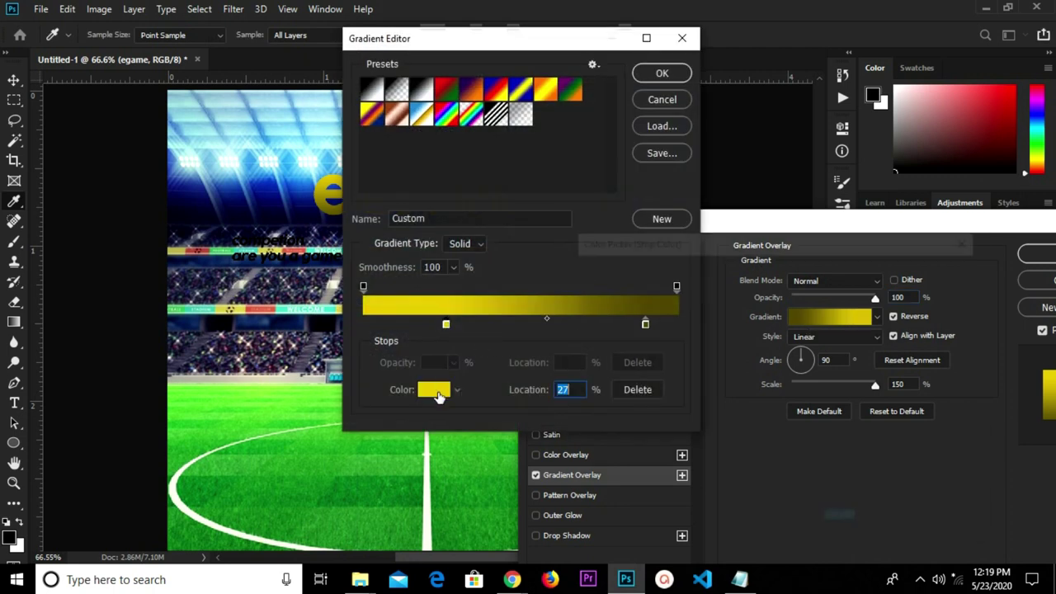
click(438, 393)
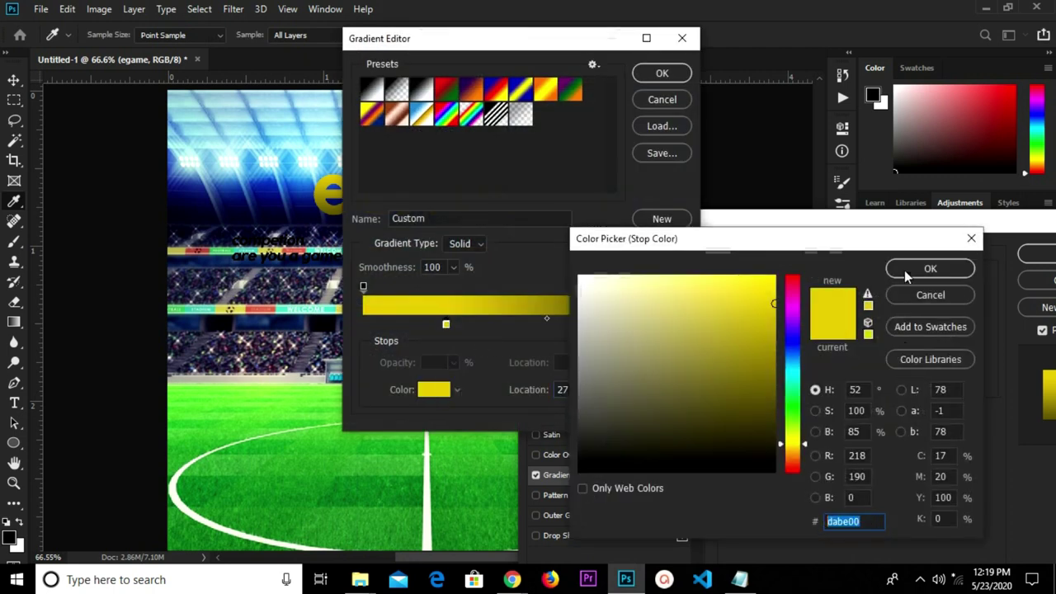
click(929, 268)
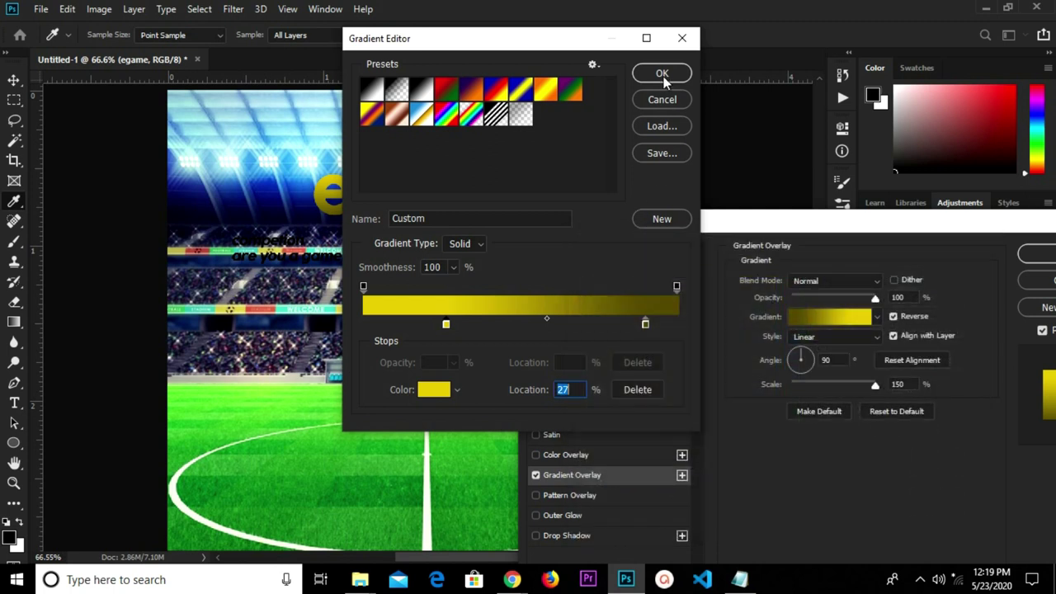
click(645, 325)
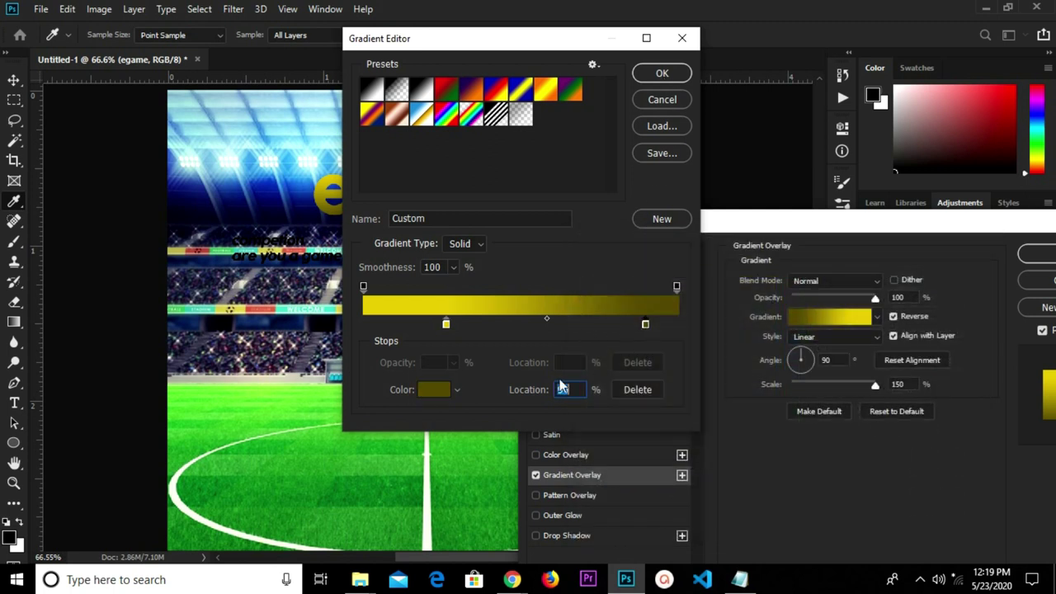
click(436, 393)
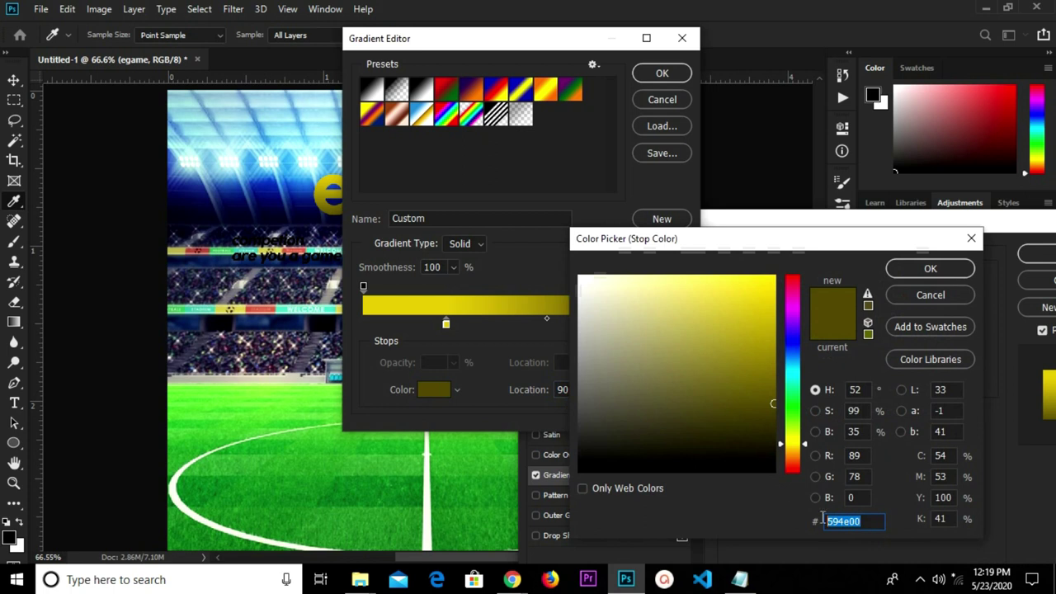
click(929, 268)
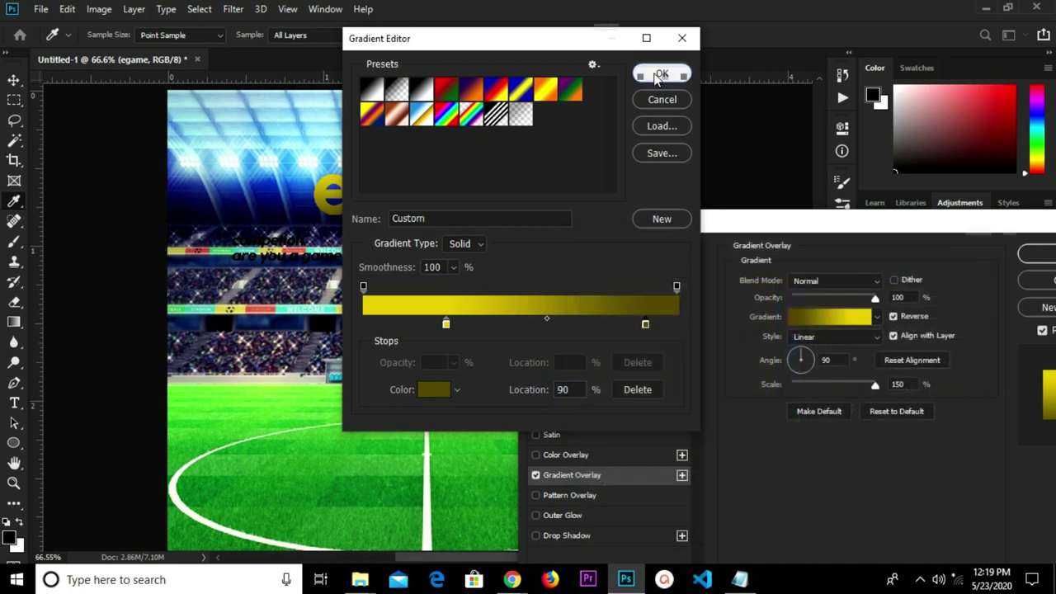
Accept the gradient and apply the Gradient Overlay style to the "eGAME" text.
click(662, 73)
drag(937, 215, 776, 215)
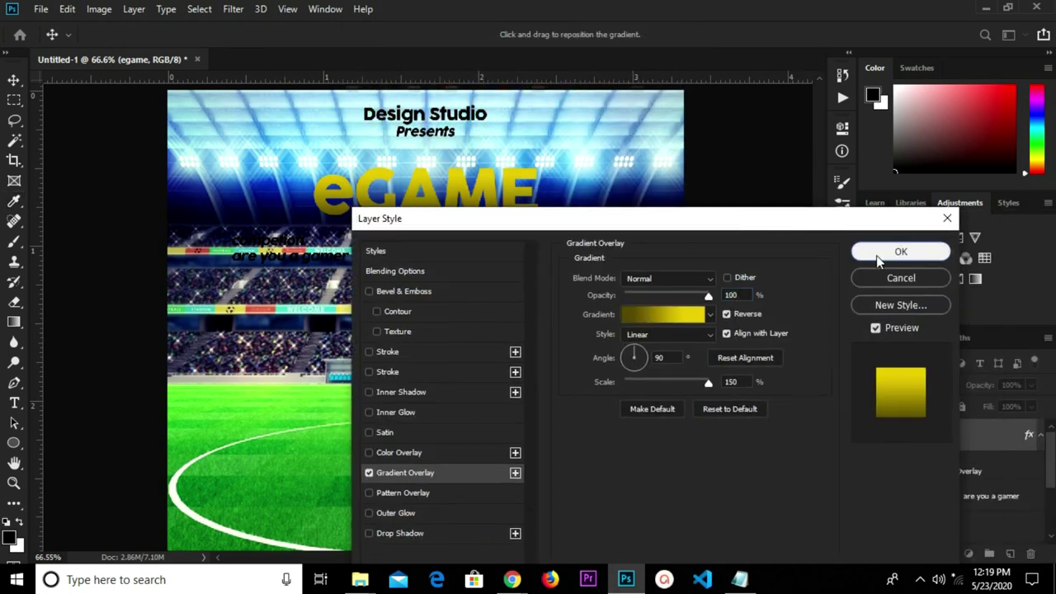
click(913, 251)
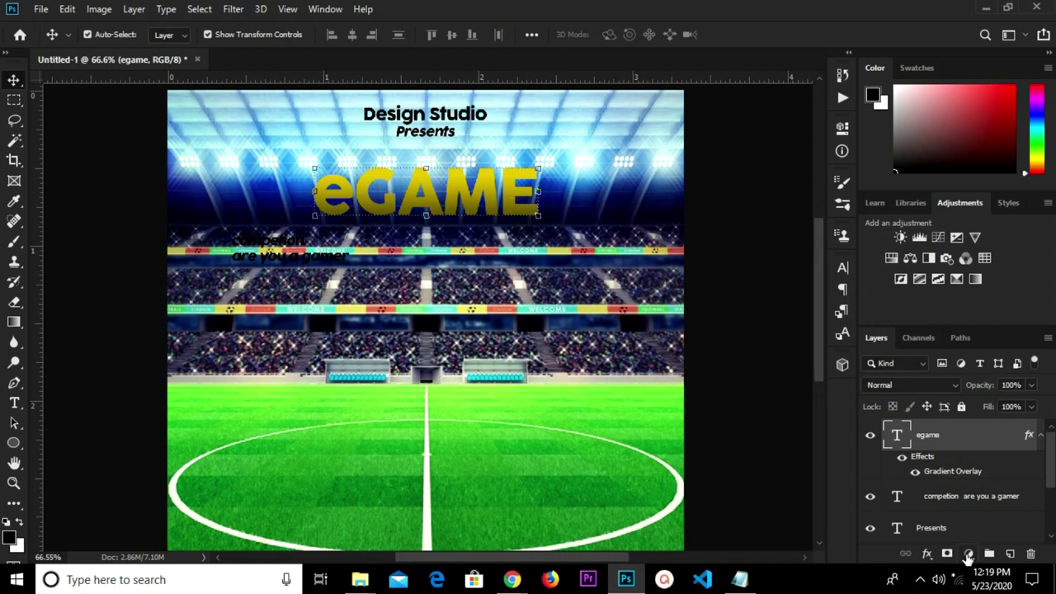
Add a Stroke effect to the "eGAME" text and set its colour to white (ffffff).
double_click(1029, 437)
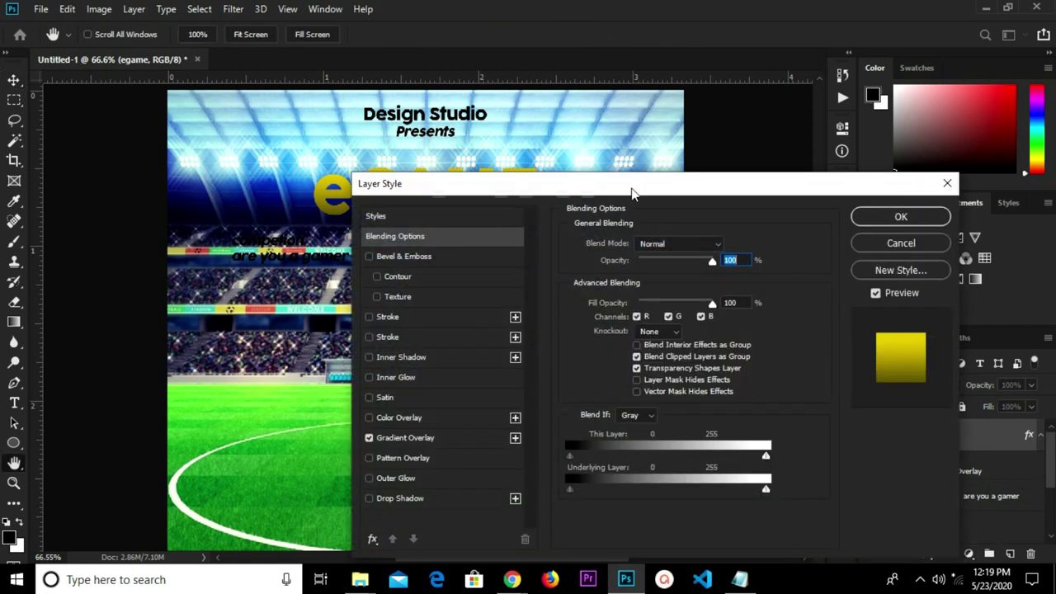
drag(632, 192, 703, 100)
click(474, 250)
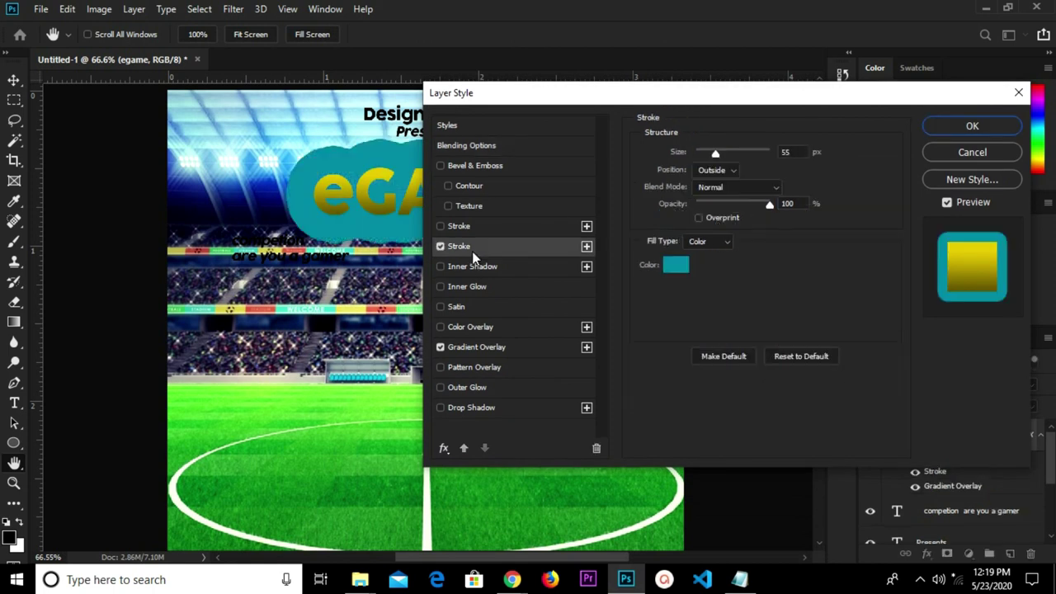
click(677, 265)
text(ffffff)
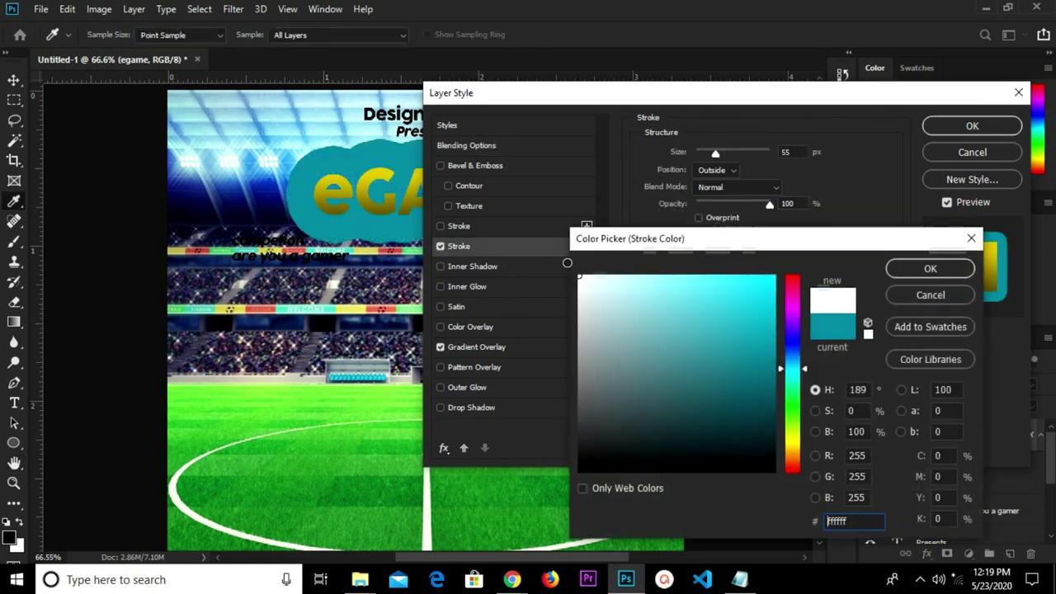
click(928, 270)
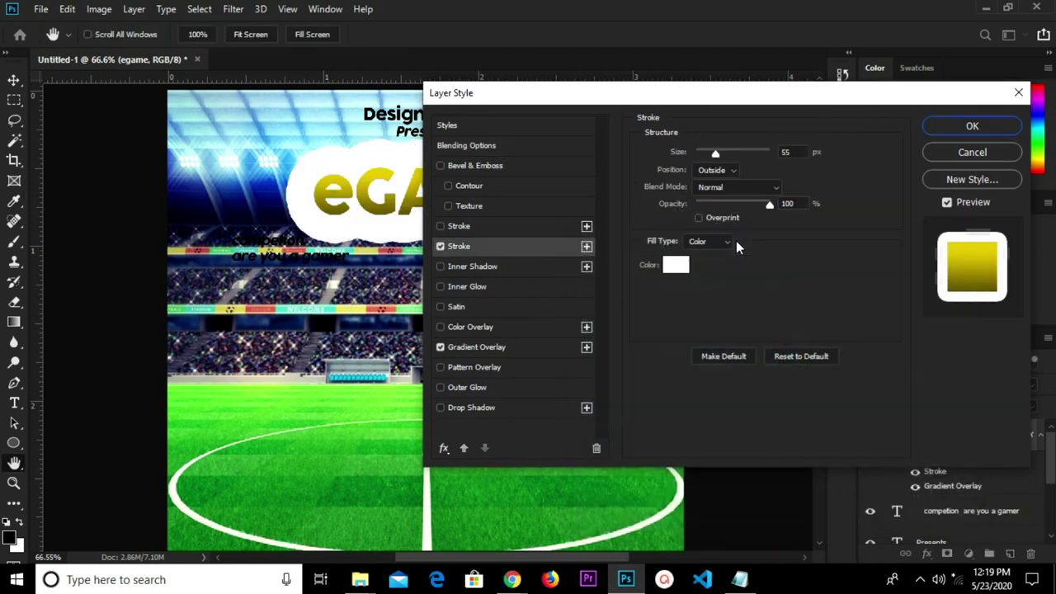
Keep the stroke position Outside, set its size to 4 px and apply the style.
click(712, 169)
click(716, 170)
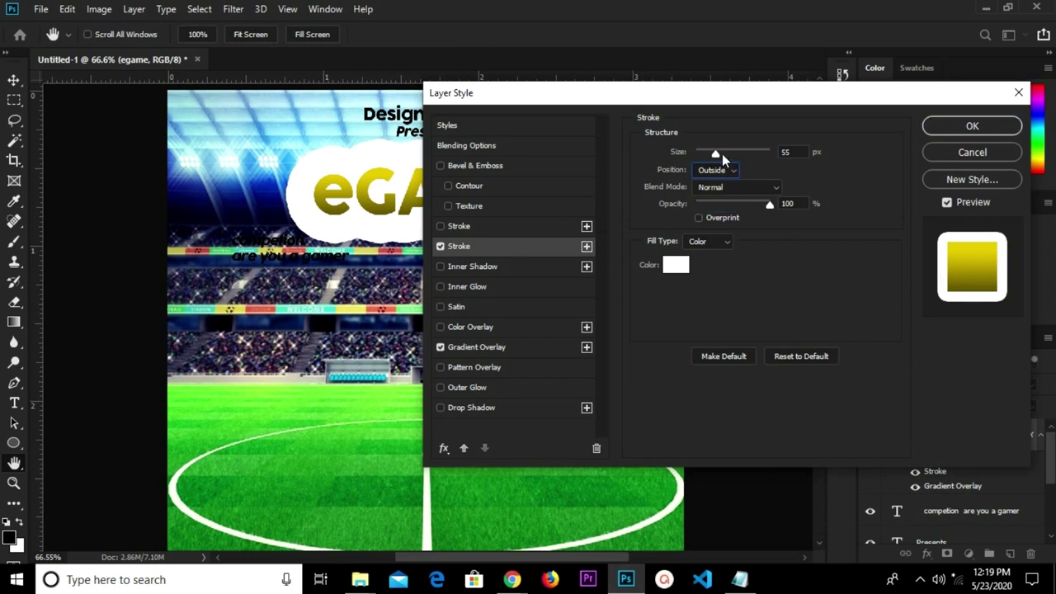
drag(715, 154, 700, 155)
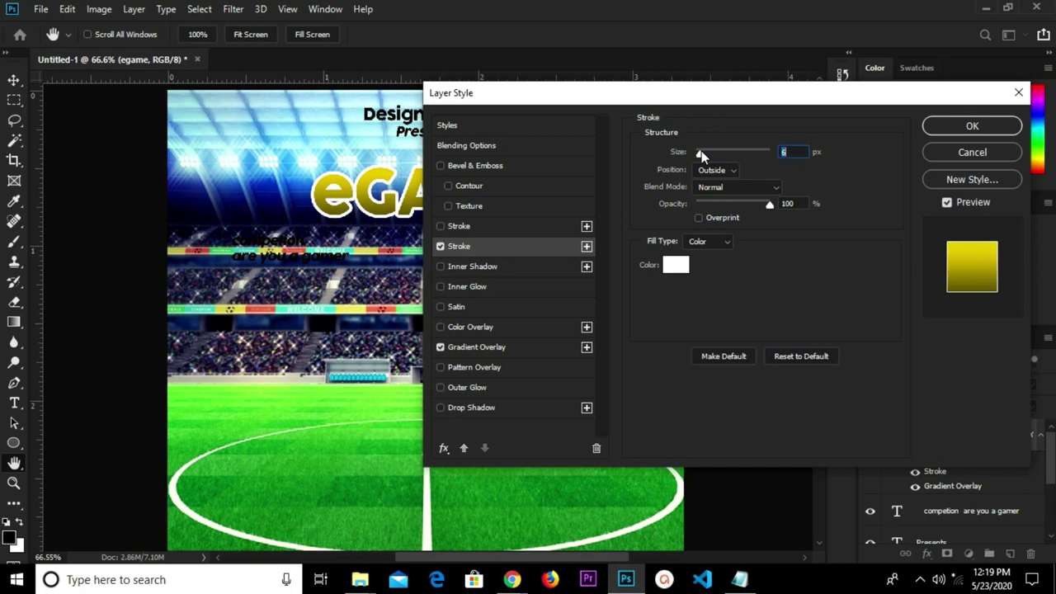
text(4)
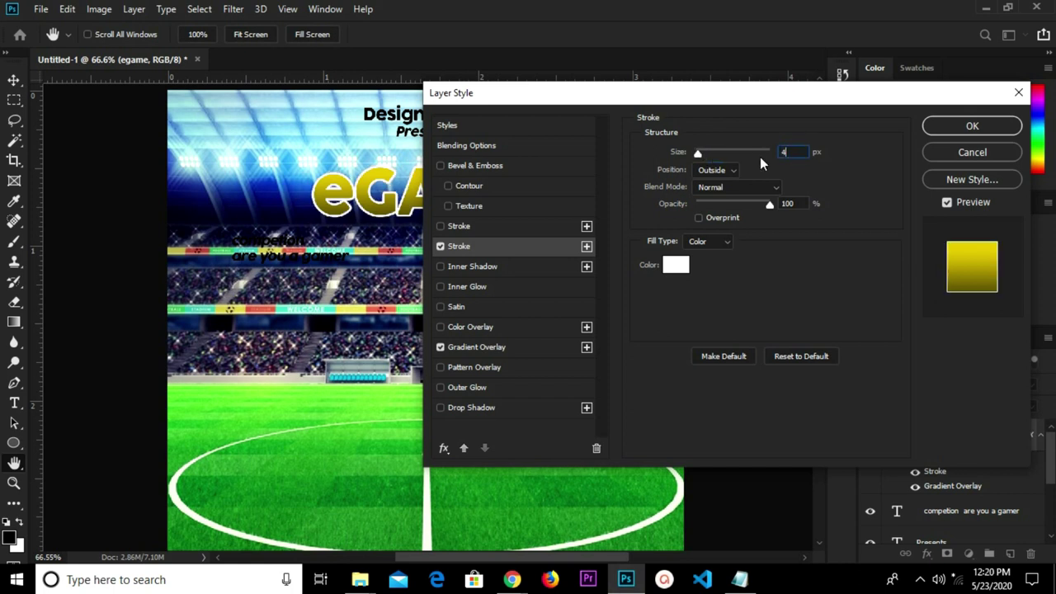
click(940, 130)
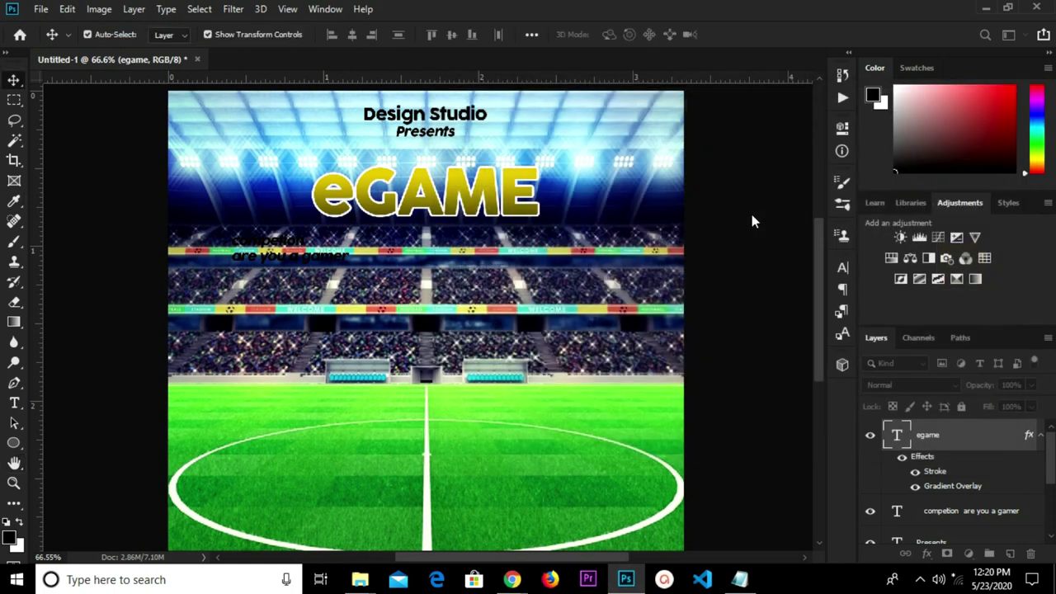
Add a black Multiply Drop Shadow to the "eGAME" text with 100% opacity, 90° angle, 10 px distance, 6% spread and 0 px size.
click(927, 555)
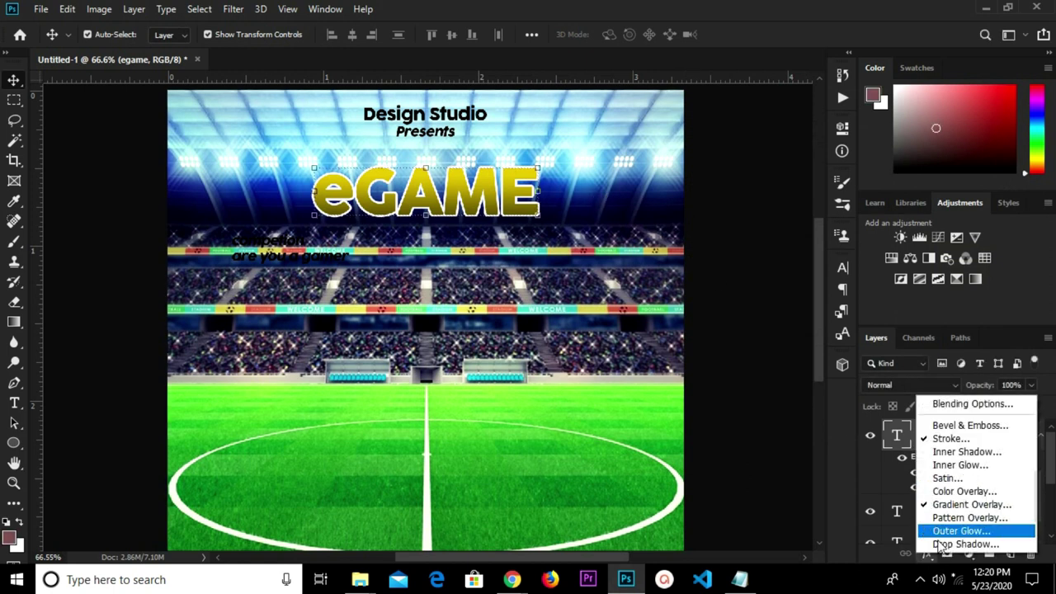
click(940, 544)
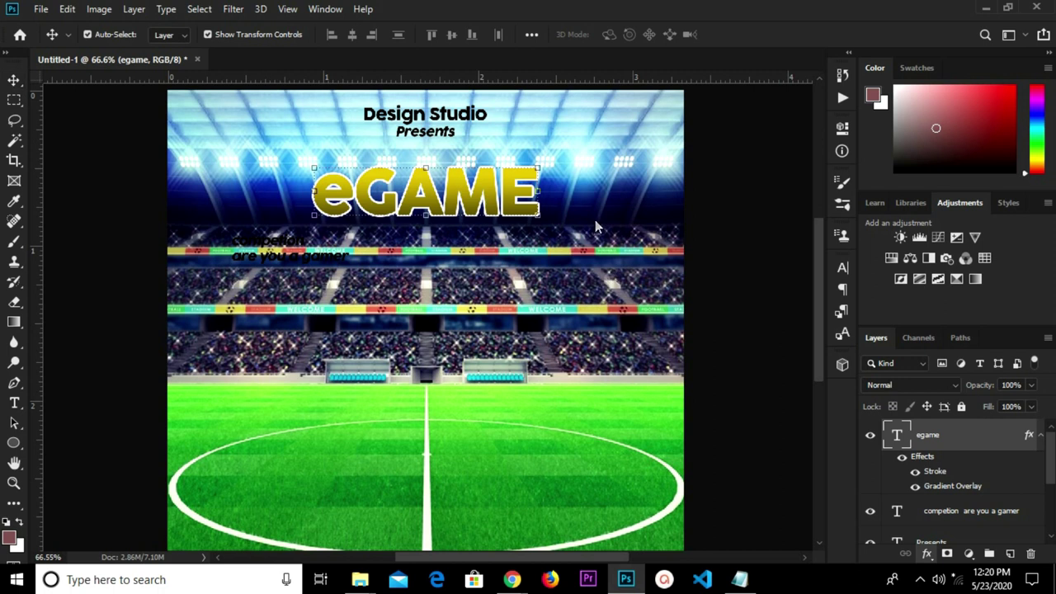
mouse_move(505, 107)
mouse_down()
mouse_move(643, 145)
mouse_move(496, 118)
mouse_up()
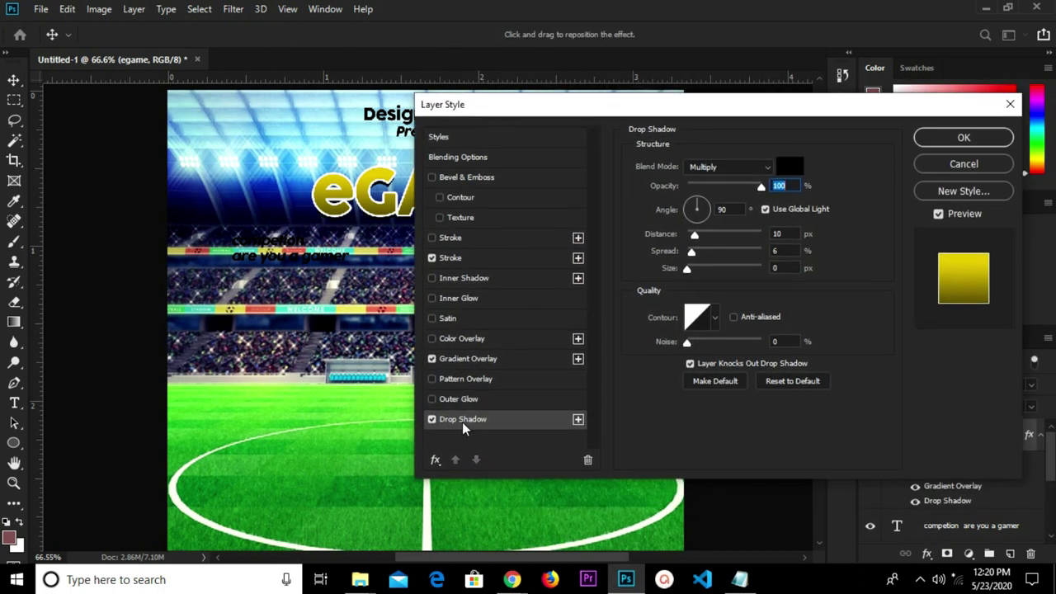
key(Tab)
click(748, 171)
key(Escape)
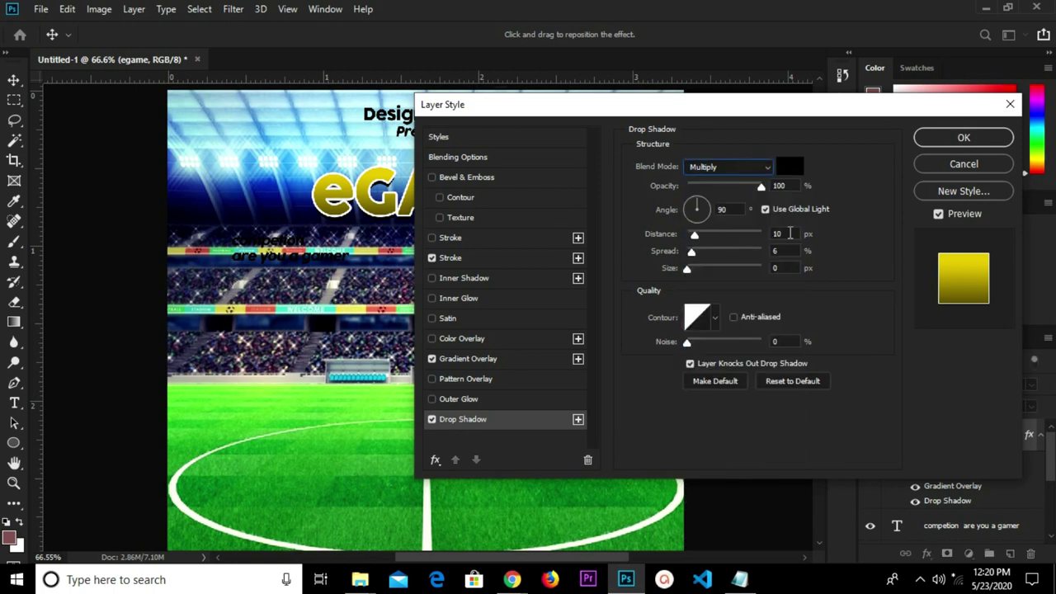
click(781, 251)
click(963, 137)
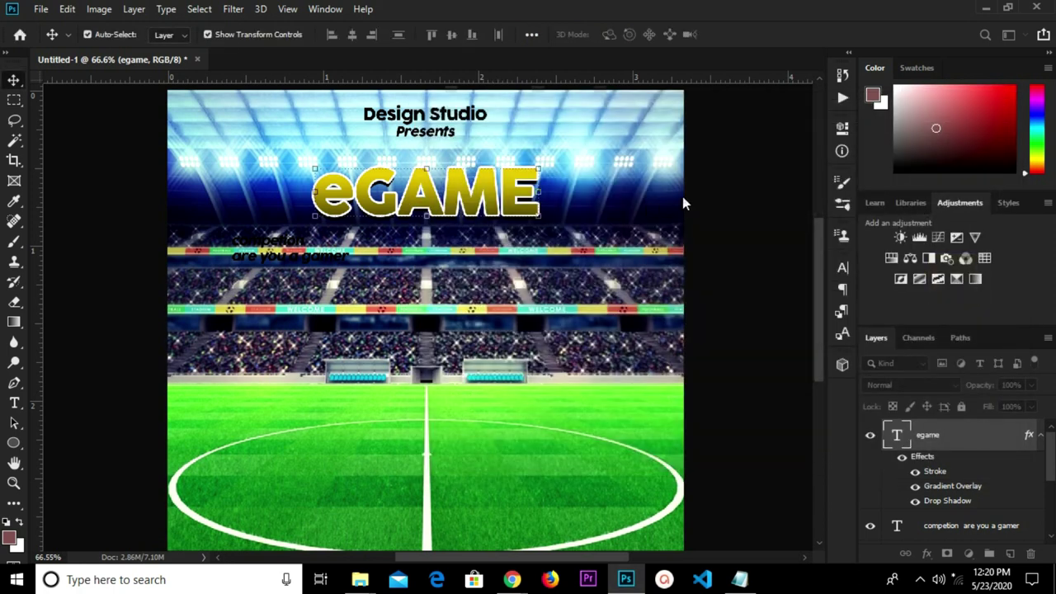
Draw a rectangle shape about 428 by 130 px, spanning the width of "eGAME" and overlapping its lower edge.
scroll(690, 207, down, 1)
click(75, 259)
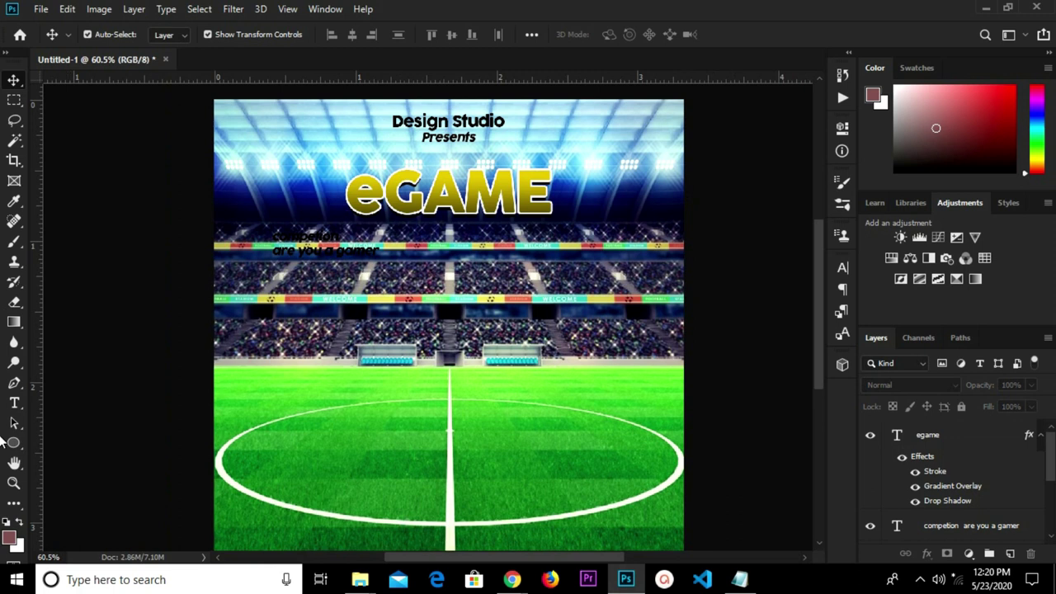
click(13, 443)
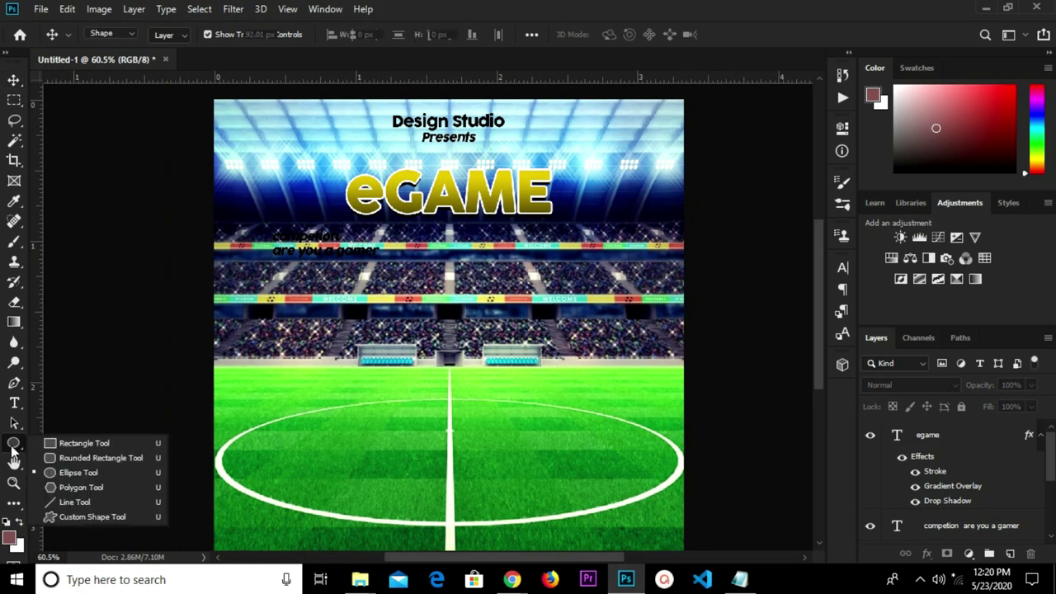
click(83, 443)
scroll(363, 203, up, 1)
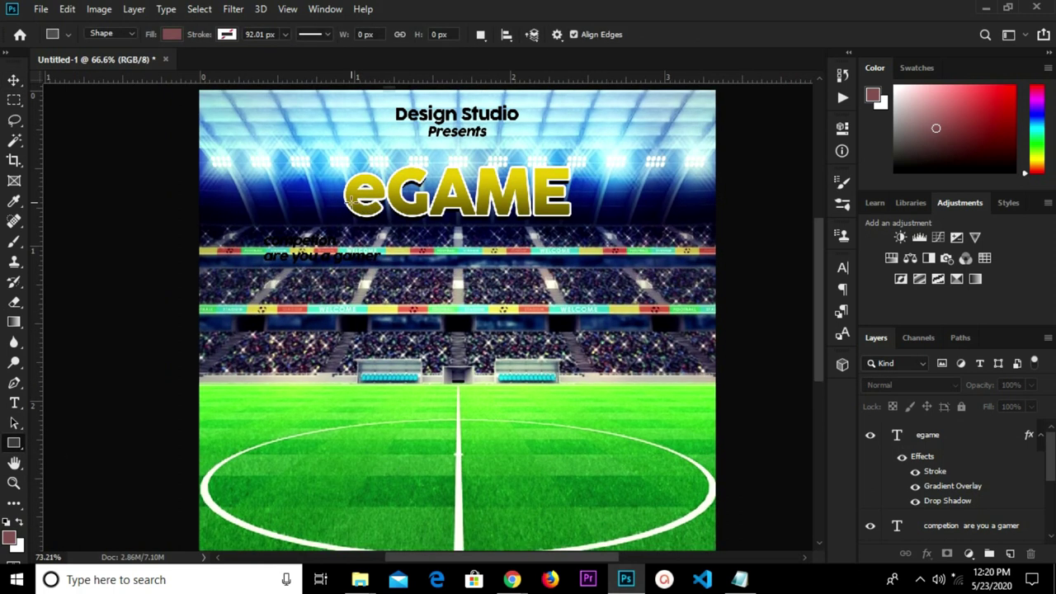
scroll(346, 198, up, 1)
drag(344, 206, 589, 278)
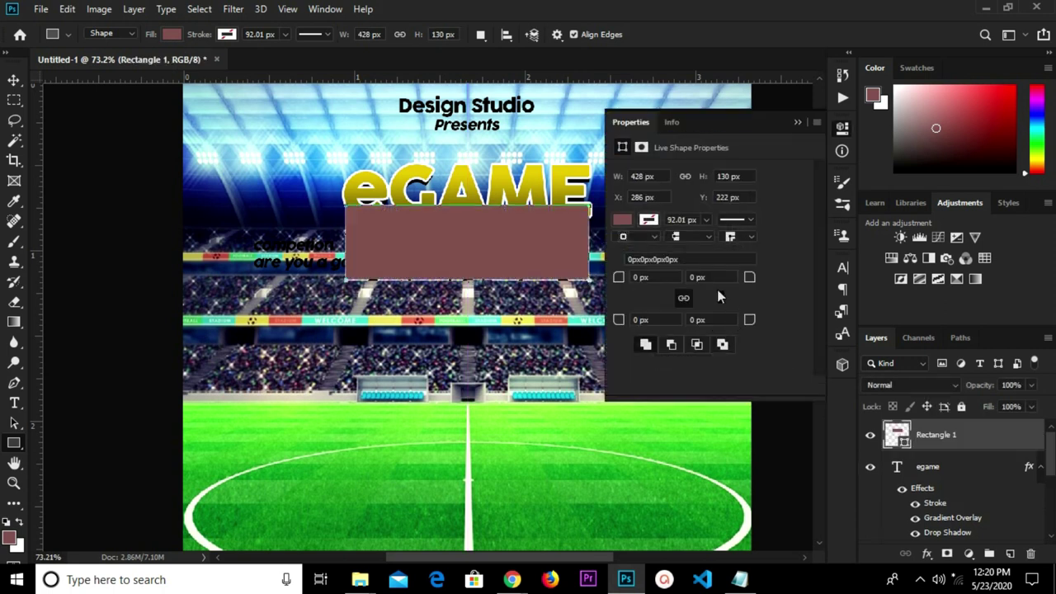
Change the rectangle's fill colour to black.
click(624, 223)
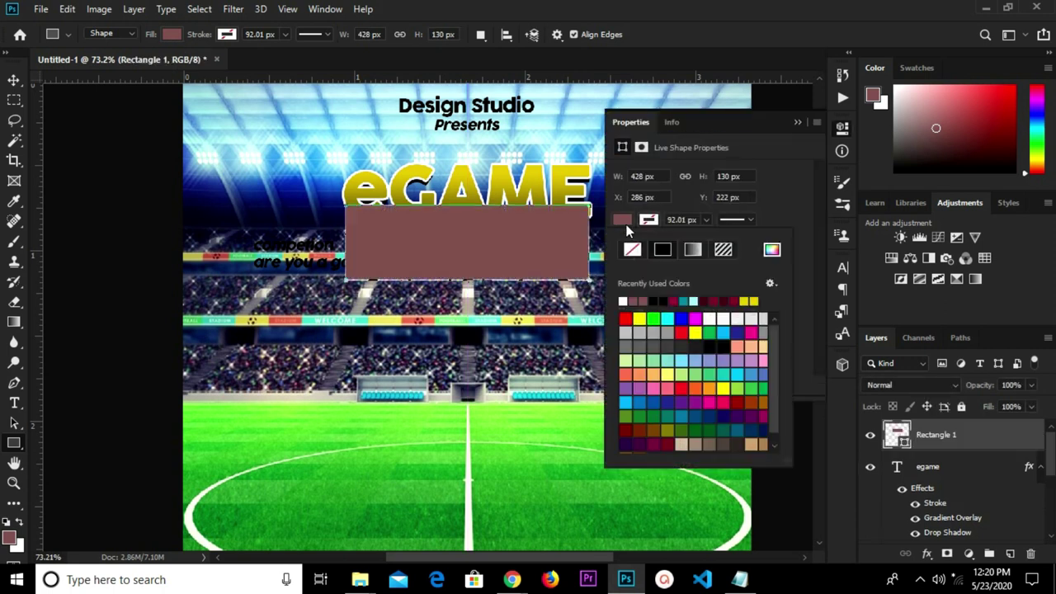
click(657, 293)
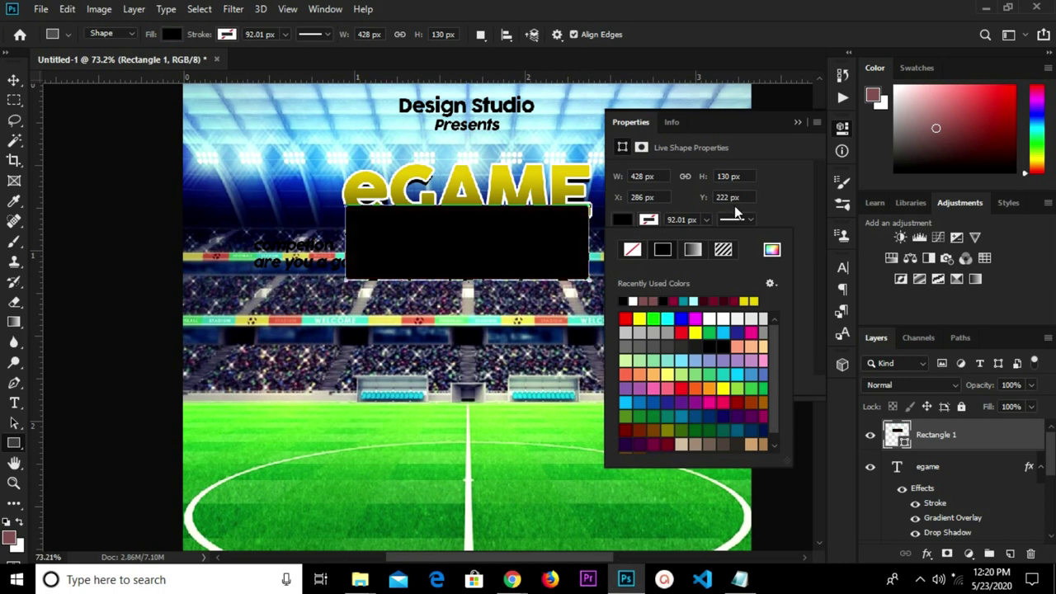
click(778, 209)
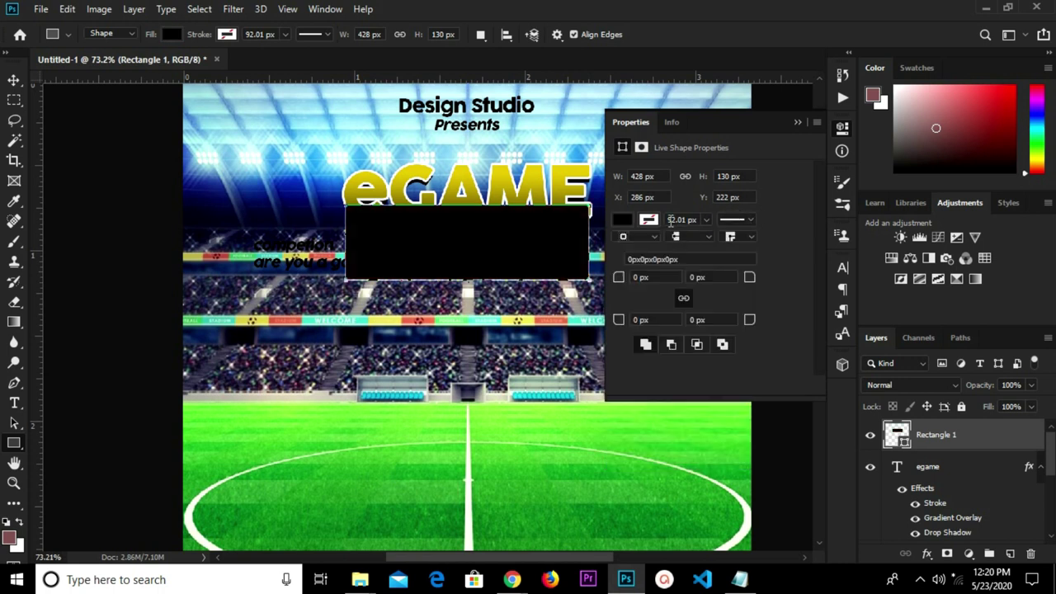
Unlink the rectangle's corner radii and round only its two lower corners to 40 px.
drag(747, 285, 769, 279)
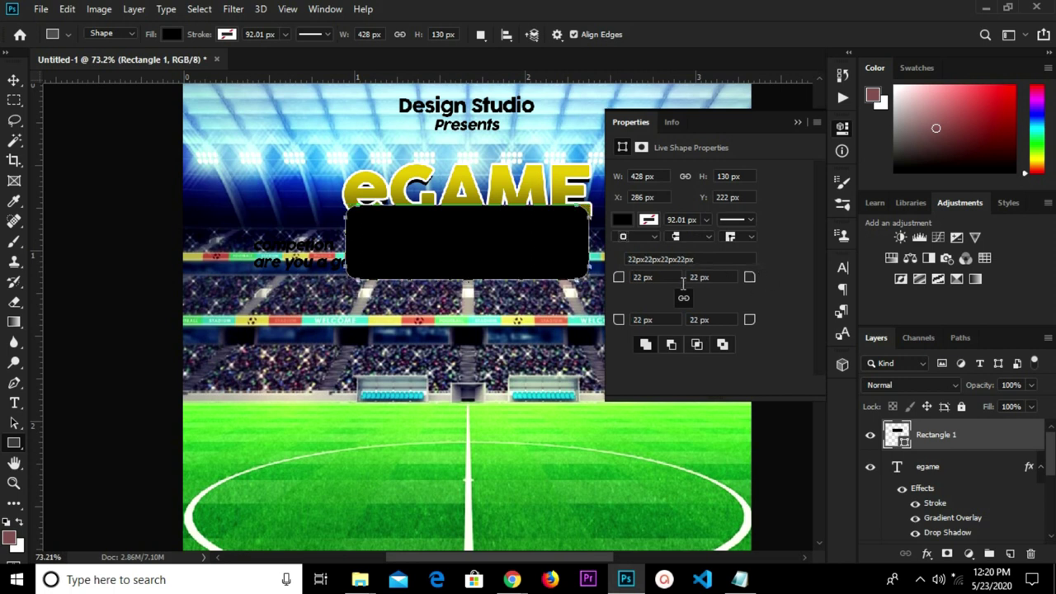
key(ctrl+z)
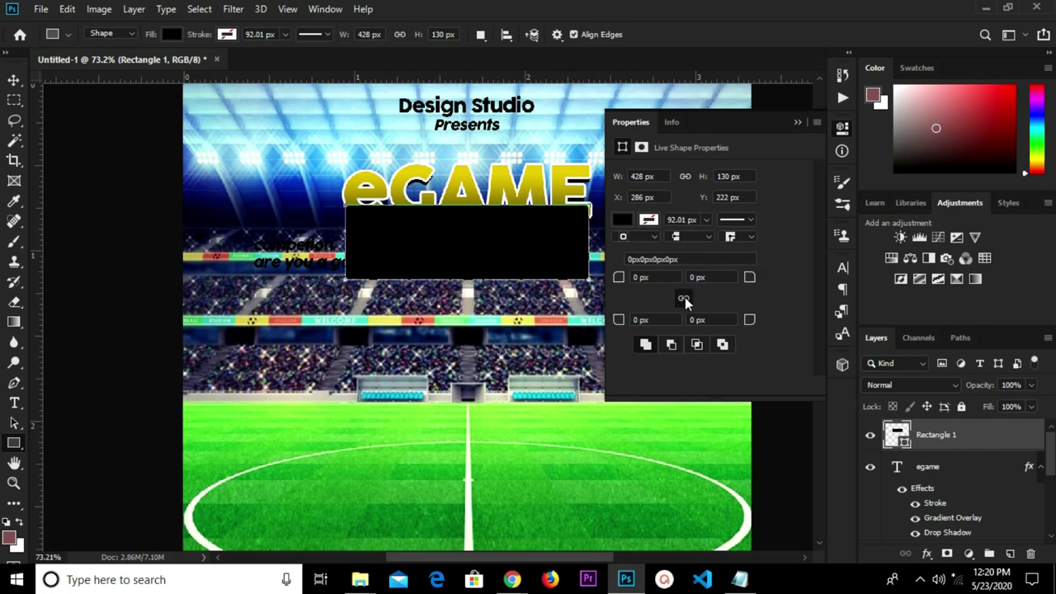
click(707, 319)
text(40)
key(Return)
click(637, 321)
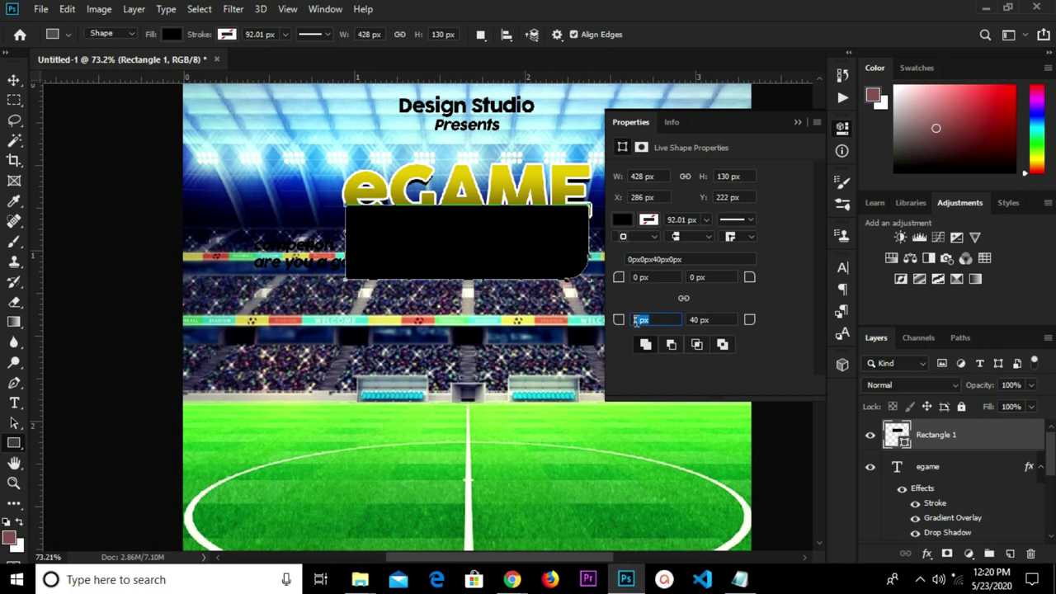
text(40)
key(Return)
click(796, 124)
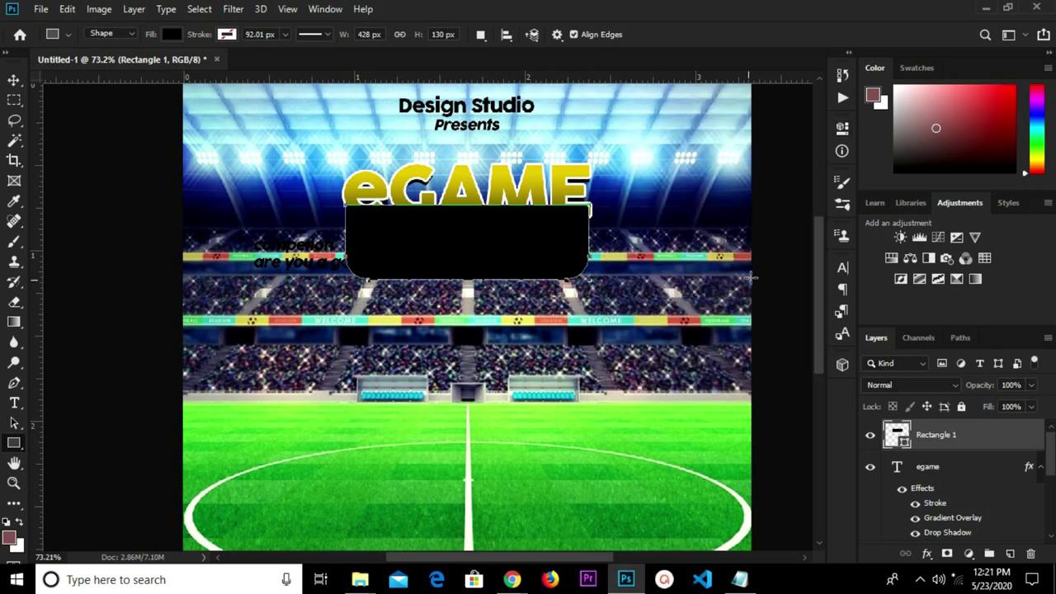
Move the rectangle layer directly beneath the "egame" text layer so it sits behind the title.
key(v)
scroll(969, 440, down, 1)
scroll(969, 438, up, 1)
drag(968, 438, 967, 511)
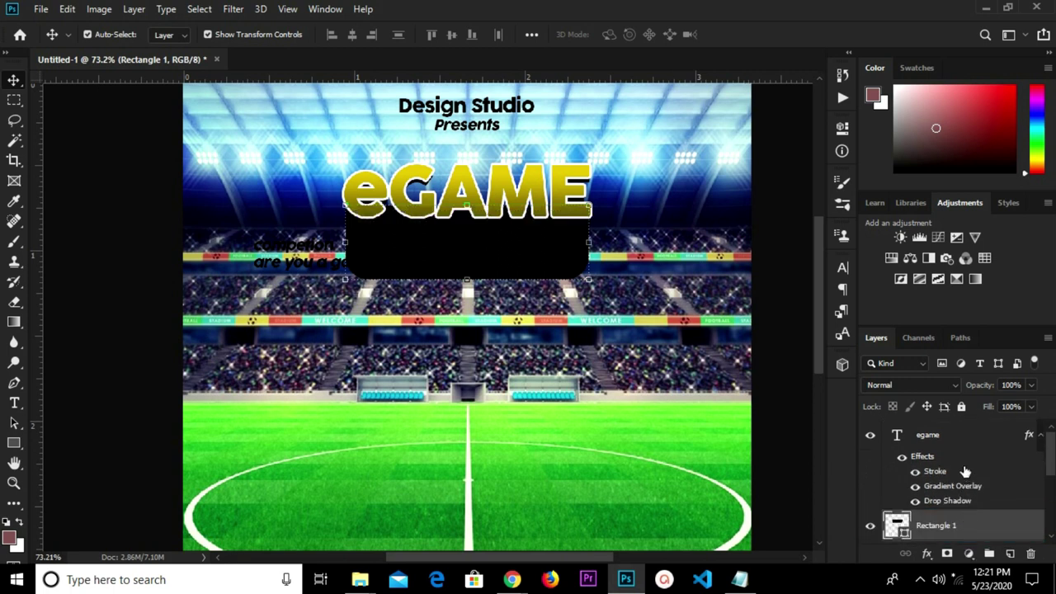
Move the "competion are you a gamer" text down from beside the black rectangle to the upper edge of the pitch.
drag(293, 247, 371, 395)
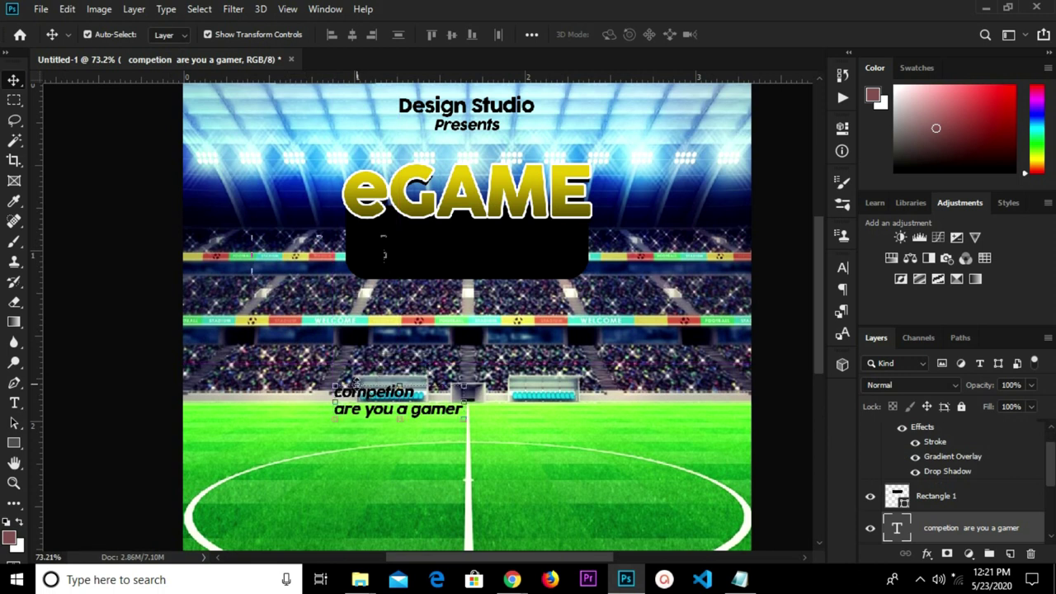
key(t)
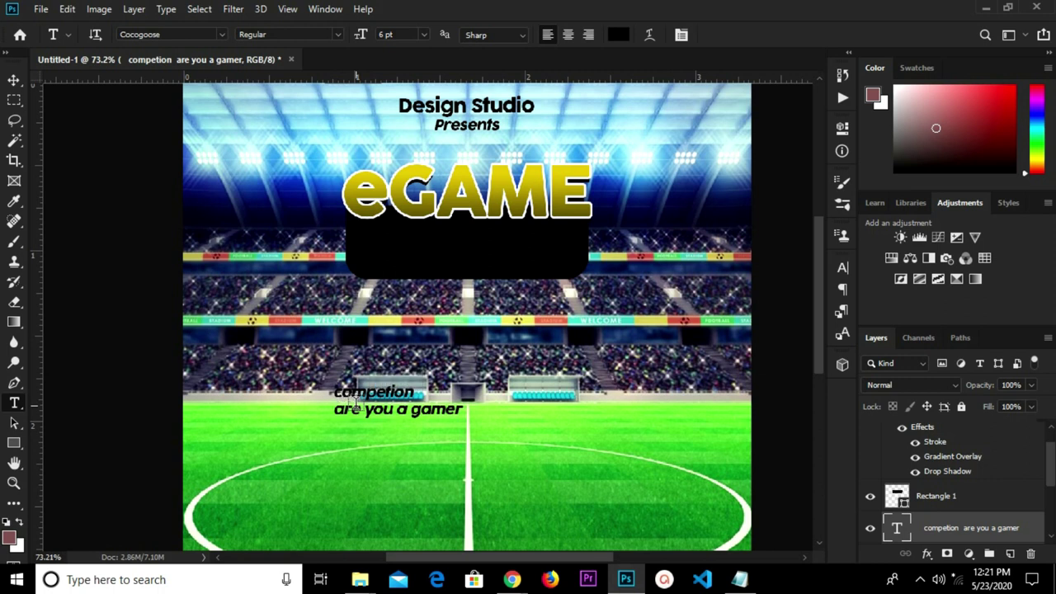
click(350, 401)
click(733, 37)
scroll(388, 393, up, 1)
scroll(389, 392, up, 1)
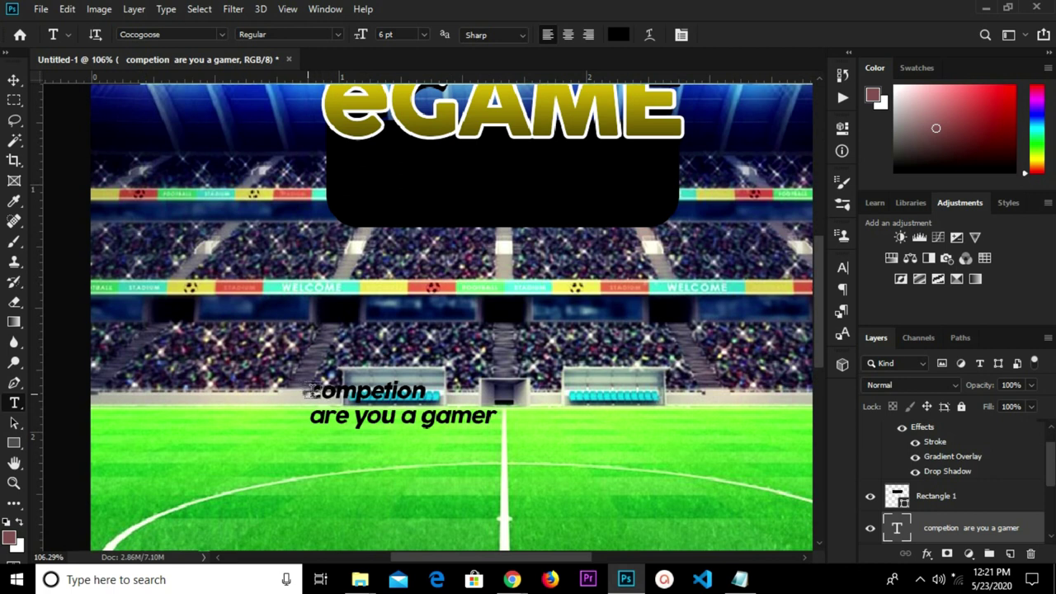
click(311, 391)
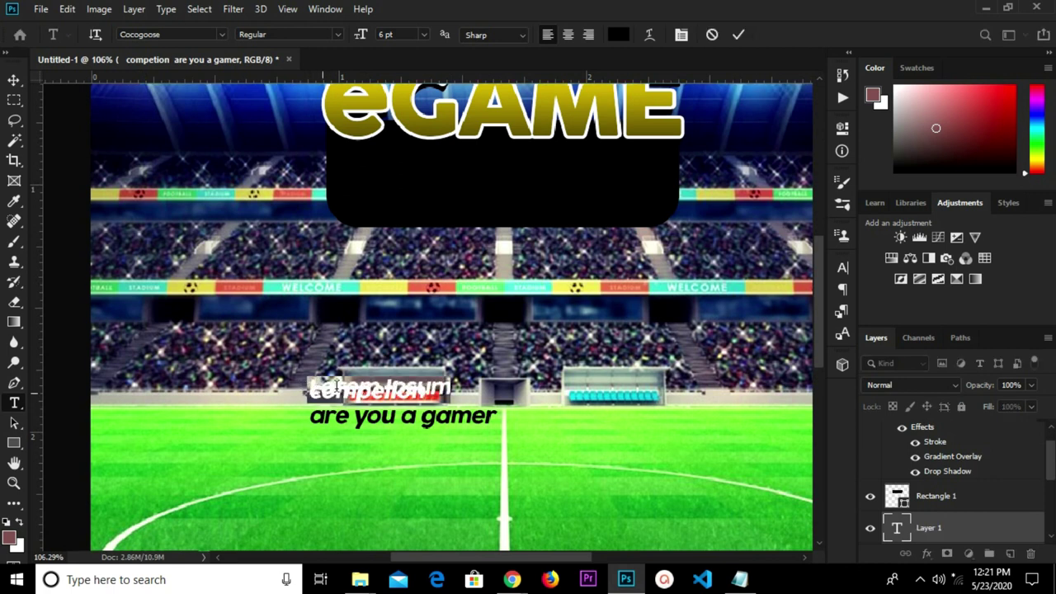
click(732, 36)
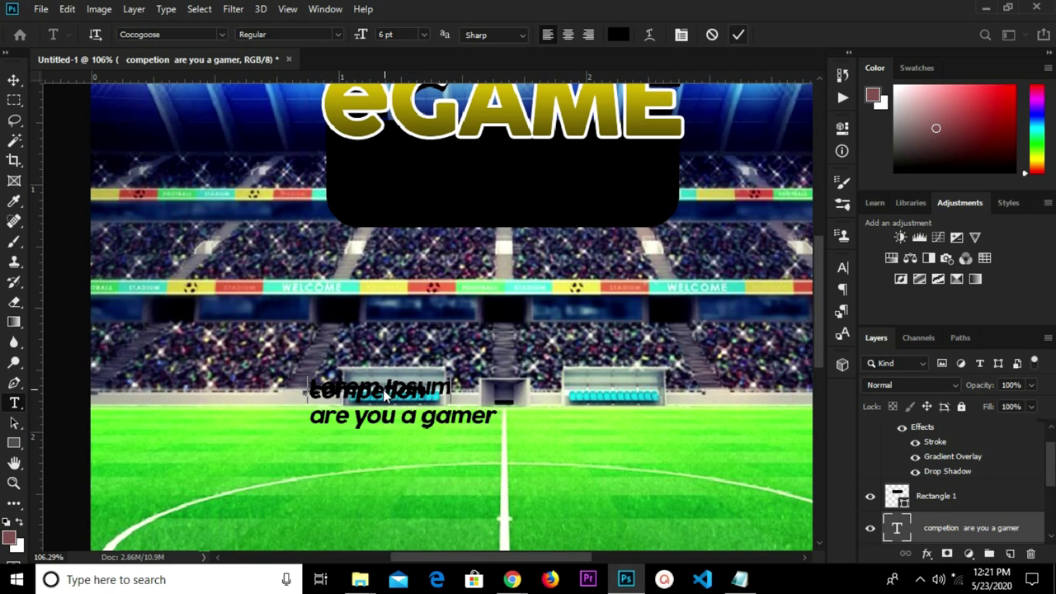
Remove the word "competion" from the text at the pitch's upper edge, keeping only "are you a gamer".
click(313, 392)
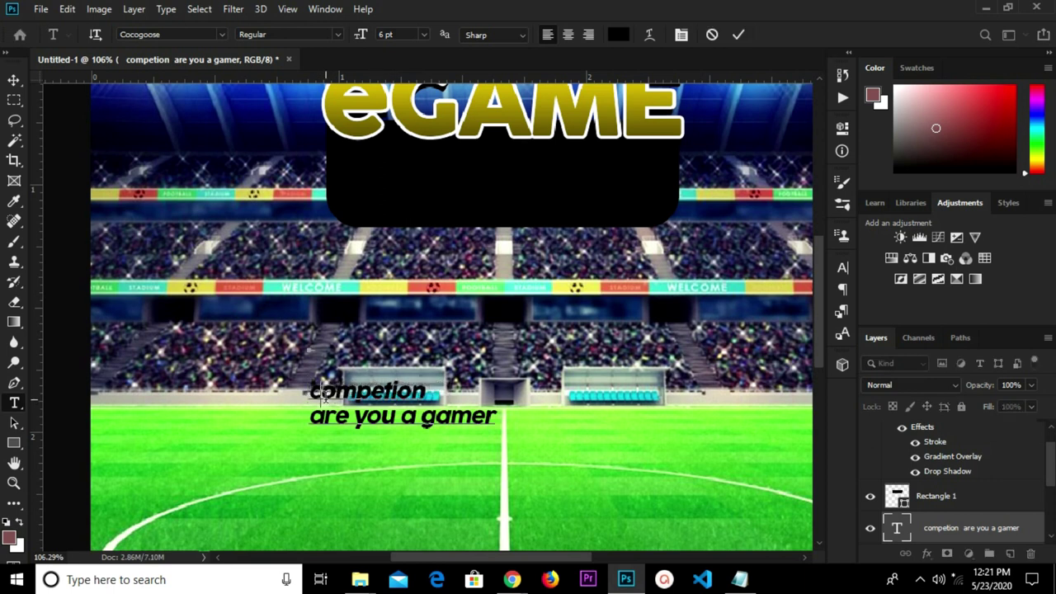
drag(311, 391, 428, 391)
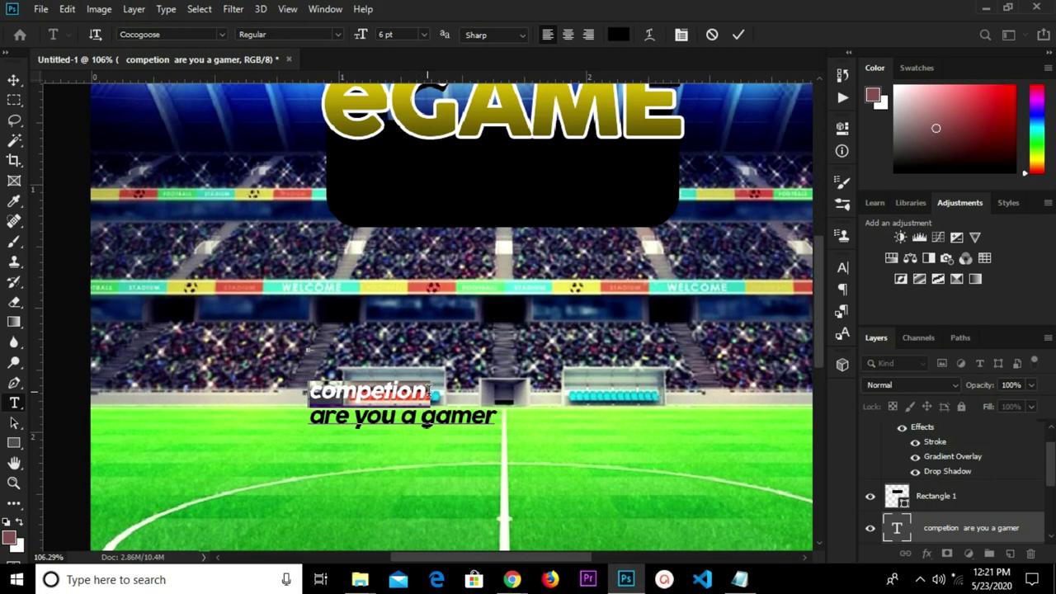
key(BackSpace)
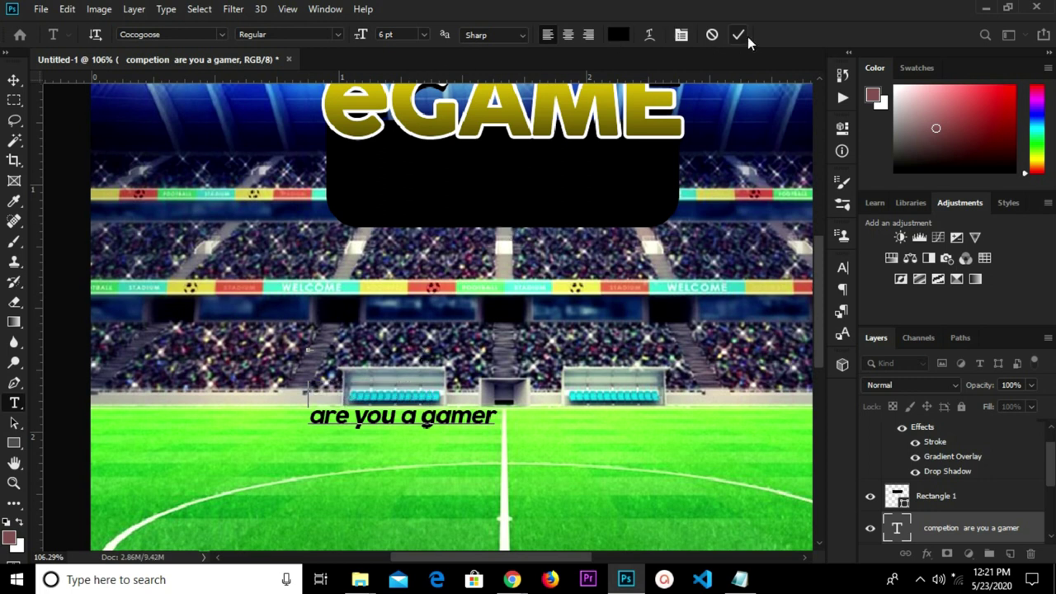
Add "competion" as a separate text layer over the stands and turn off its italic style.
click(419, 306)
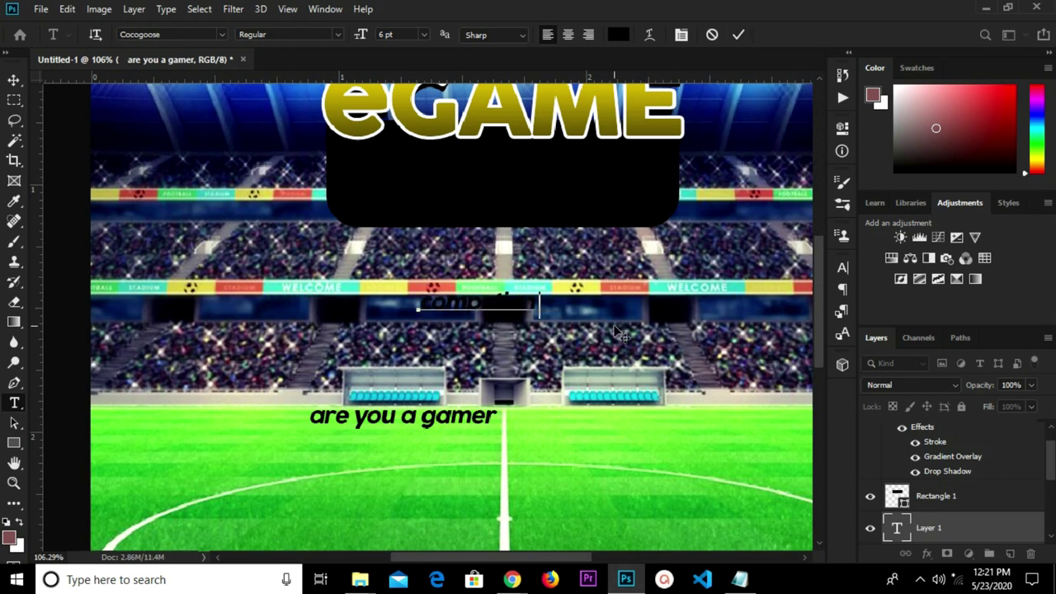
click(739, 35)
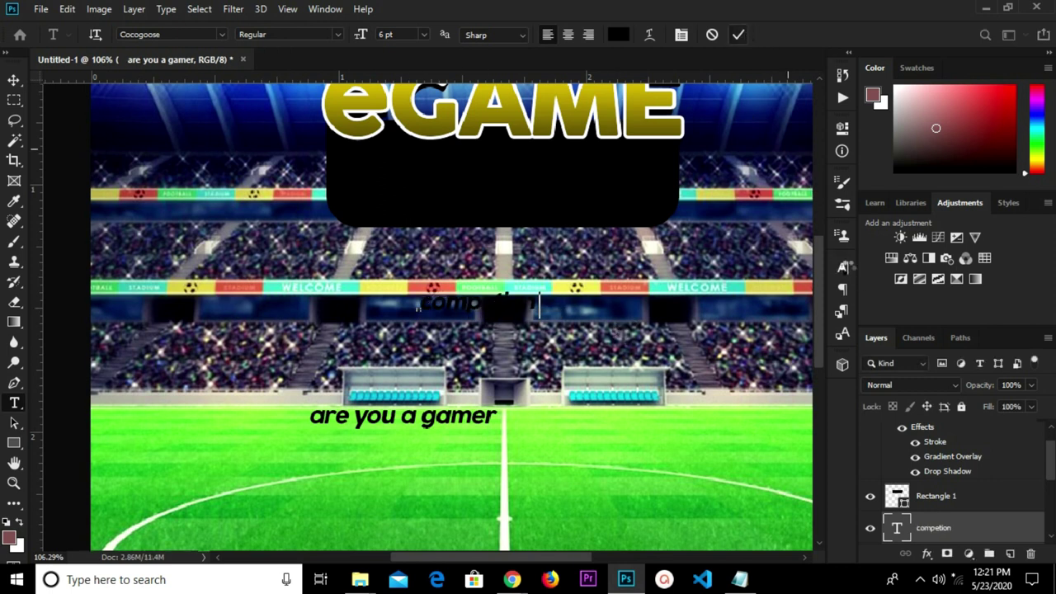
click(842, 267)
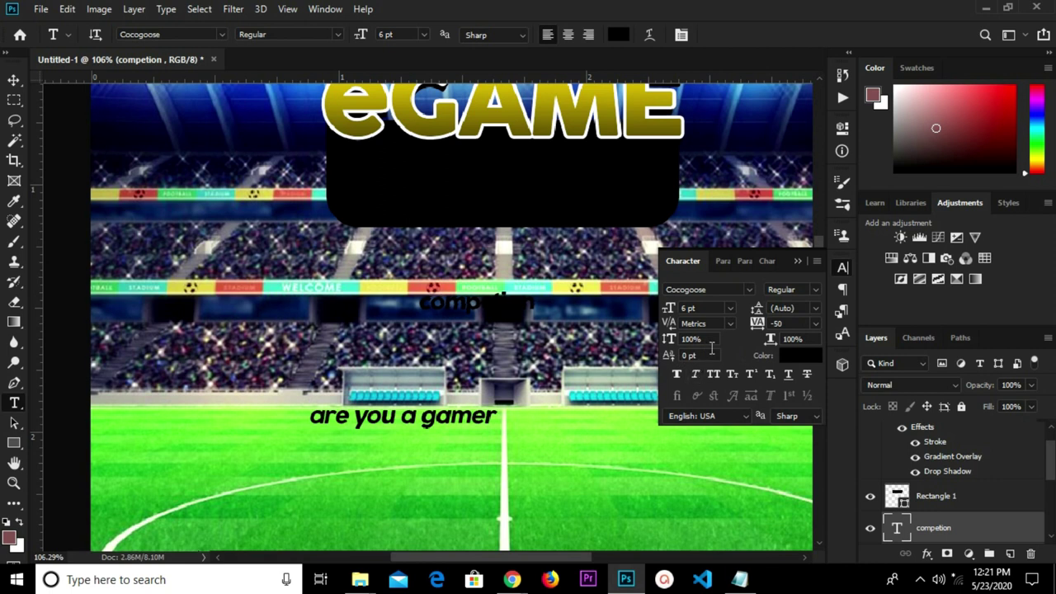
click(796, 262)
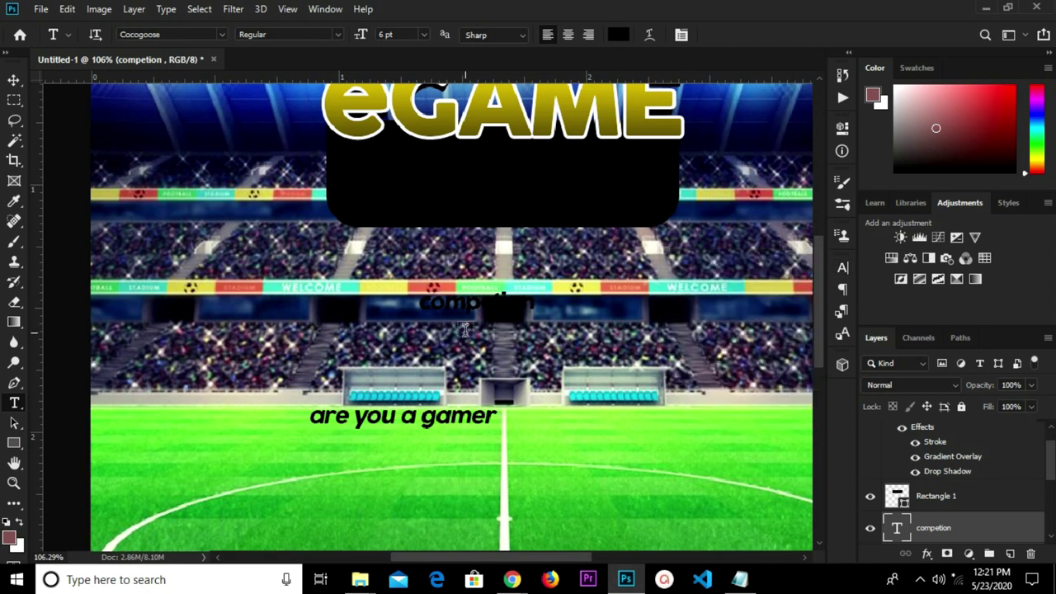
Copy the colour code dabe00 from the soccer notes in Notepad and apply it to the "competion" text in Photoshop.
click(617, 35)
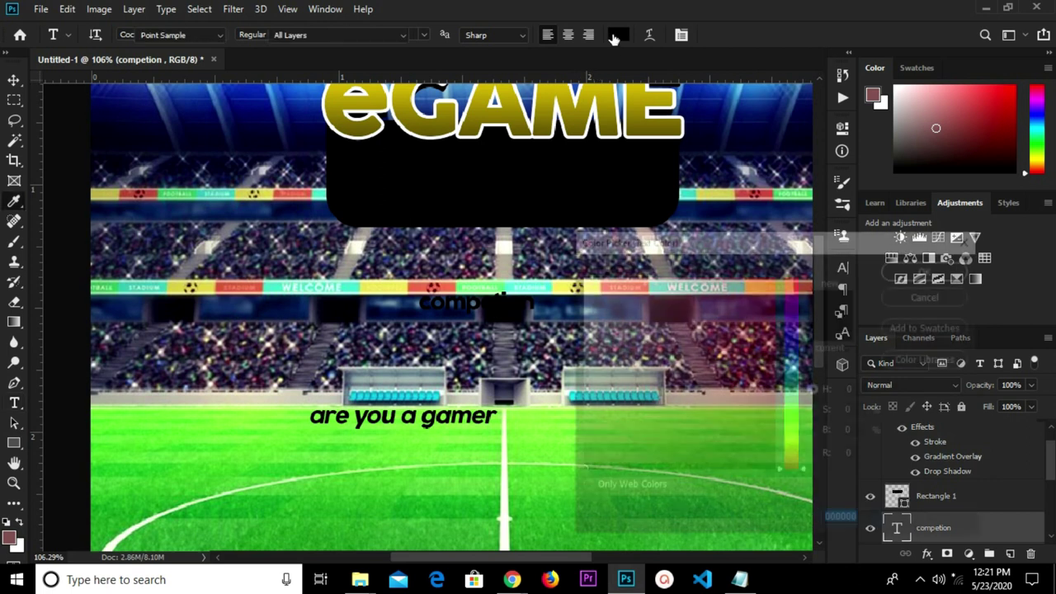
click(740, 579)
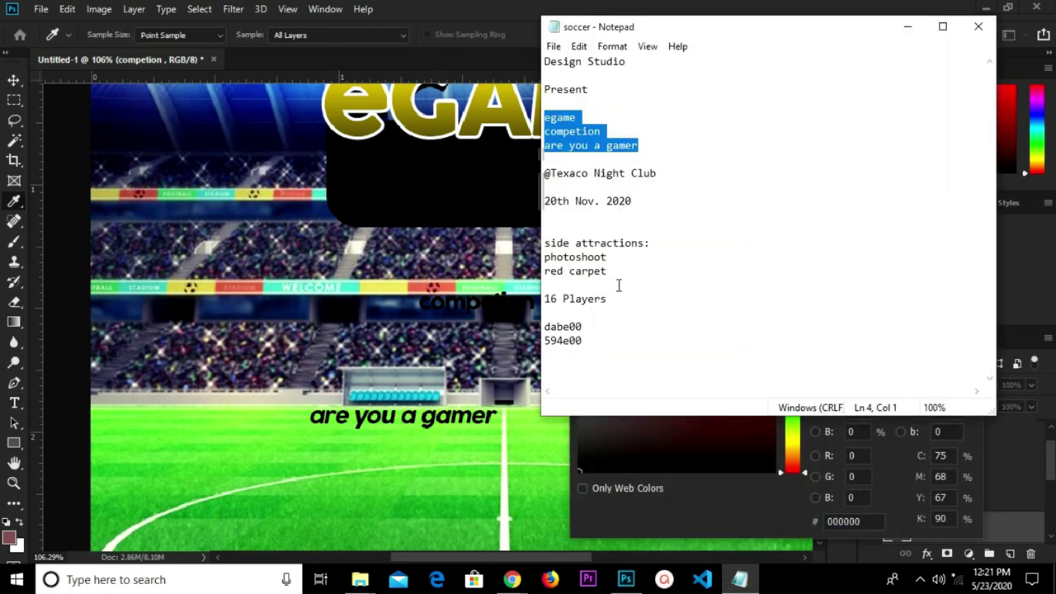
drag(587, 326, 520, 326)
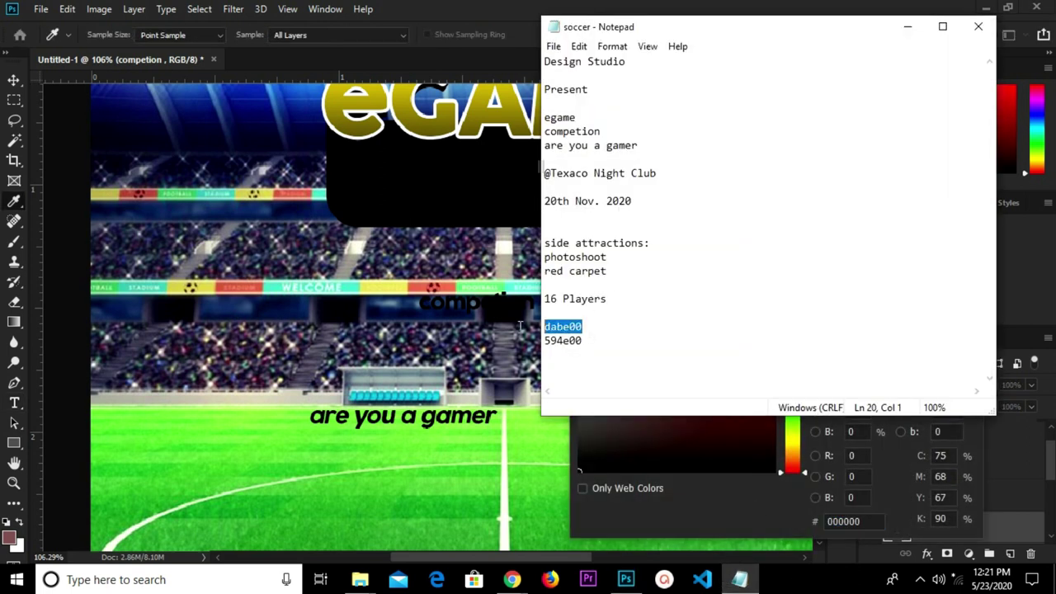
right_click(569, 331)
click(606, 377)
click(845, 519)
key(ctrl+v)
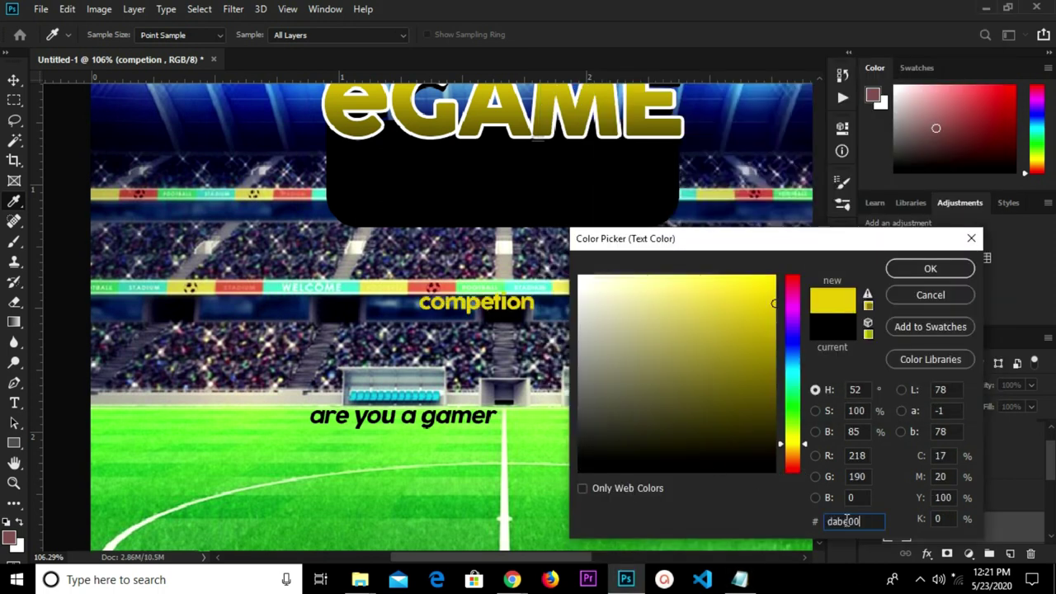
click(930, 269)
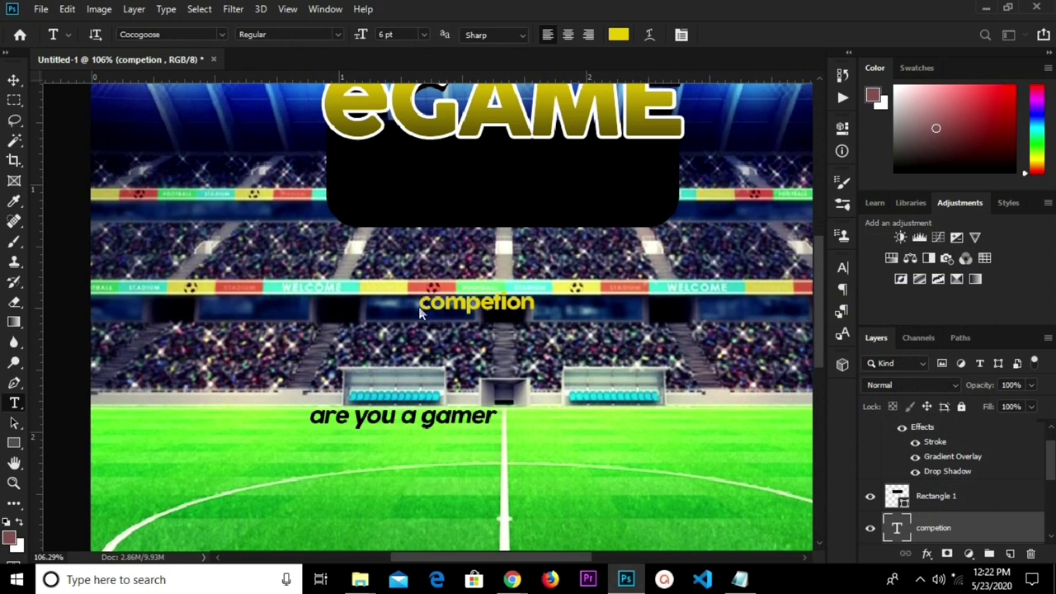
Capitalise the first letter of the yellow text so it reads "Competion".
scroll(422, 304, up, 1)
click(430, 302)
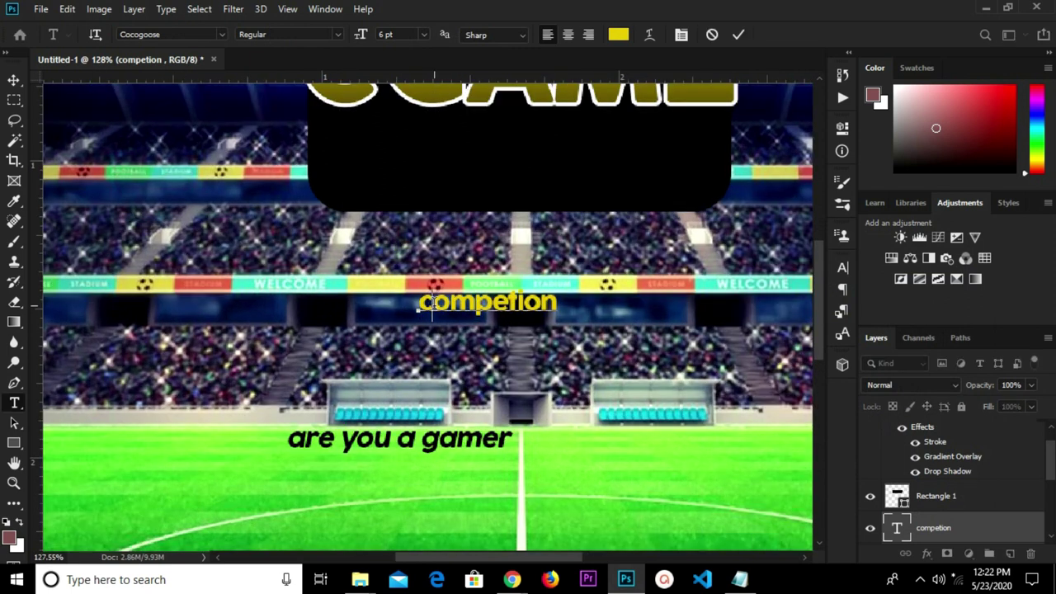
key(Delete)
text(C)
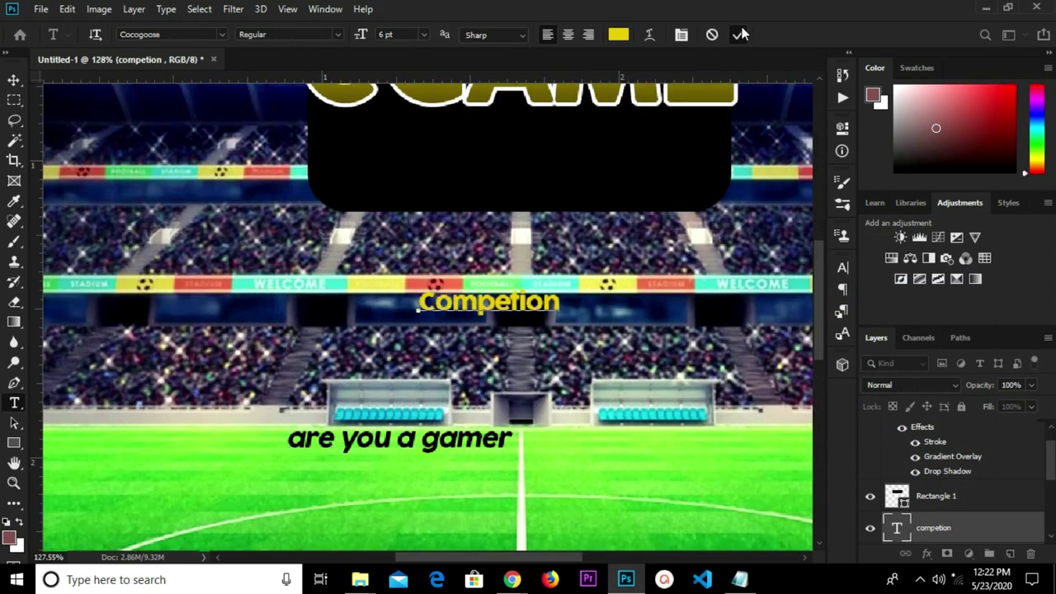
scroll(504, 247, down, 1)
key(ctrl+Return)
Move the "Competion" text onto the black banner and bring its layer above the "egame" layer.
key(v)
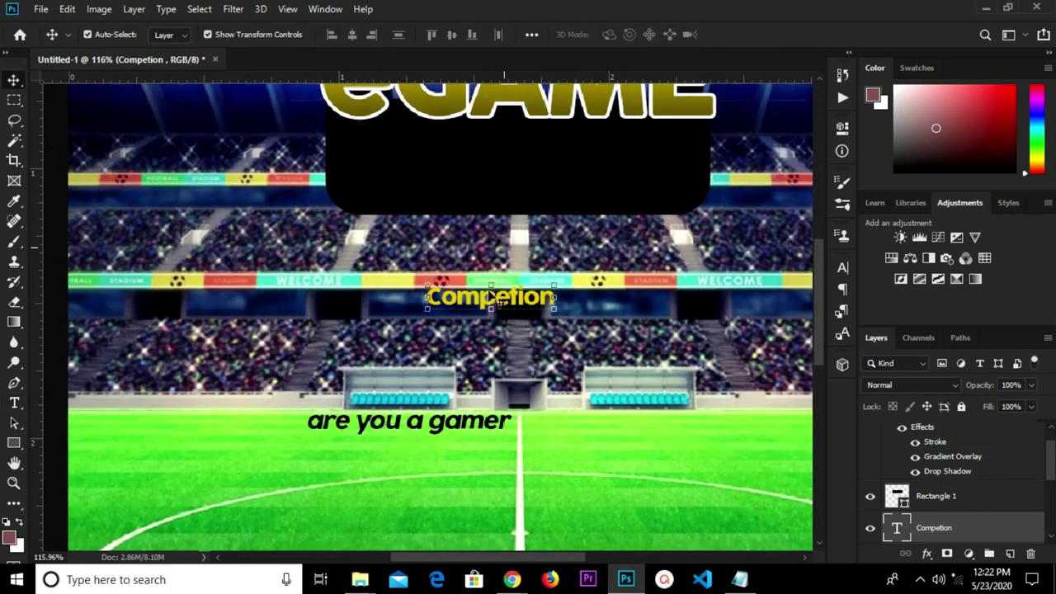
drag(500, 306, 419, 159)
drag(930, 529, 920, 427)
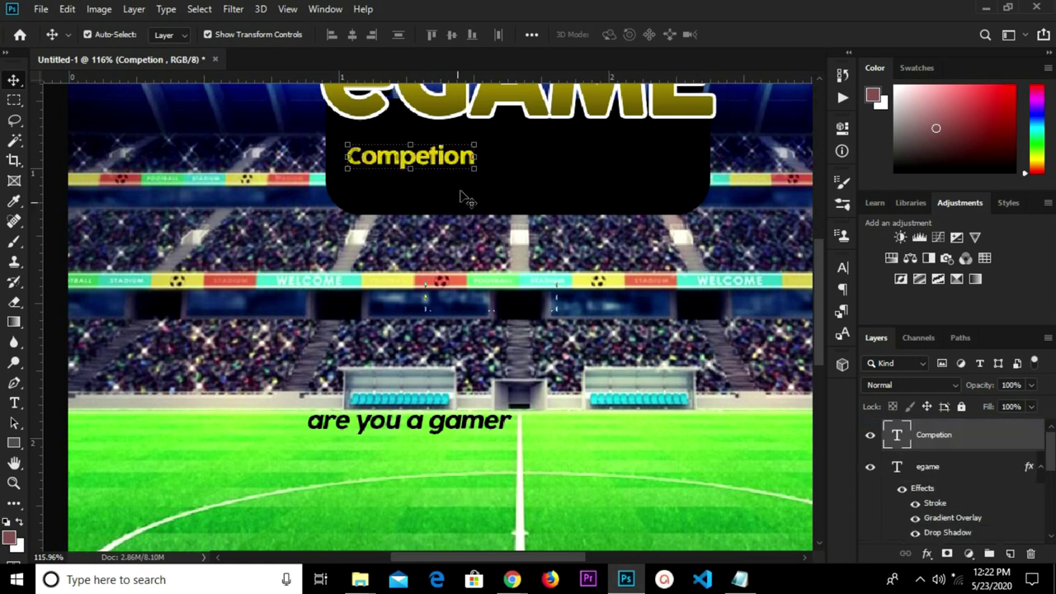
Scale the "Competion" text to about 267% beneath the title and centre it horizontally on the canvas.
click(468, 181)
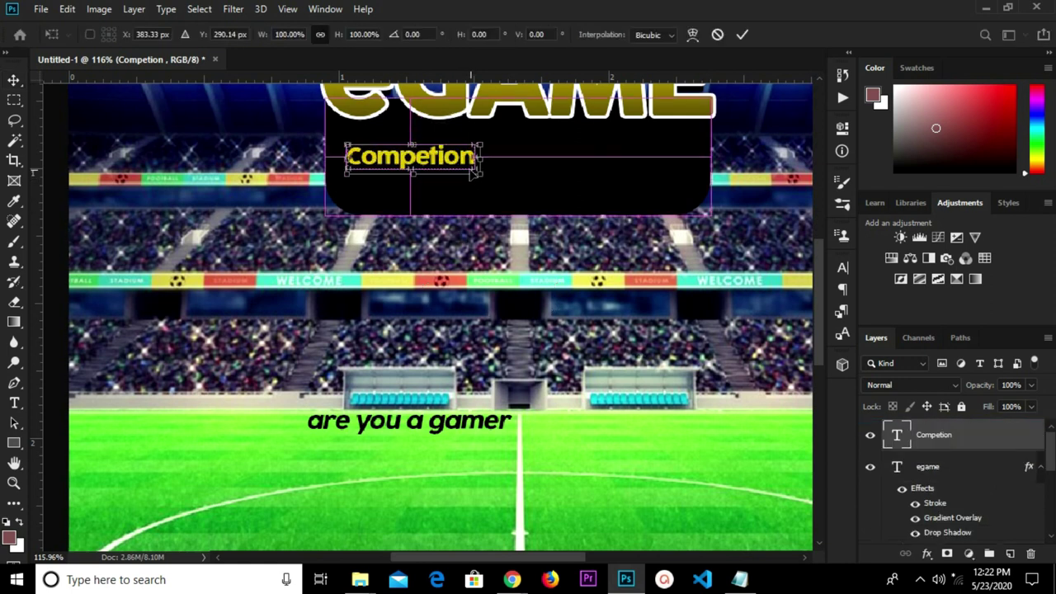
drag(482, 172, 700, 272)
drag(561, 195, 575, 167)
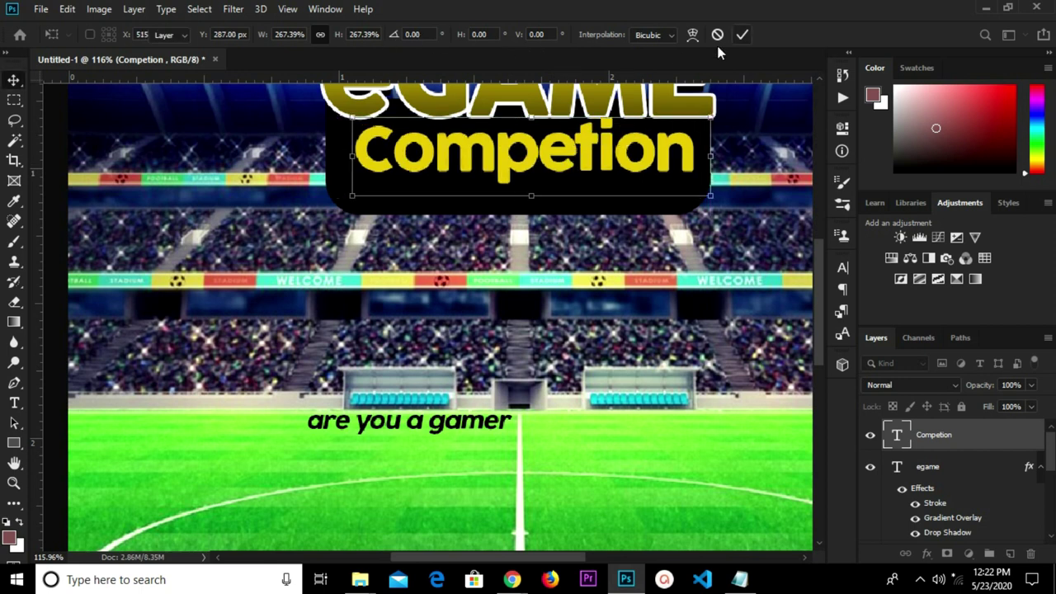
click(741, 34)
key(ctrl)
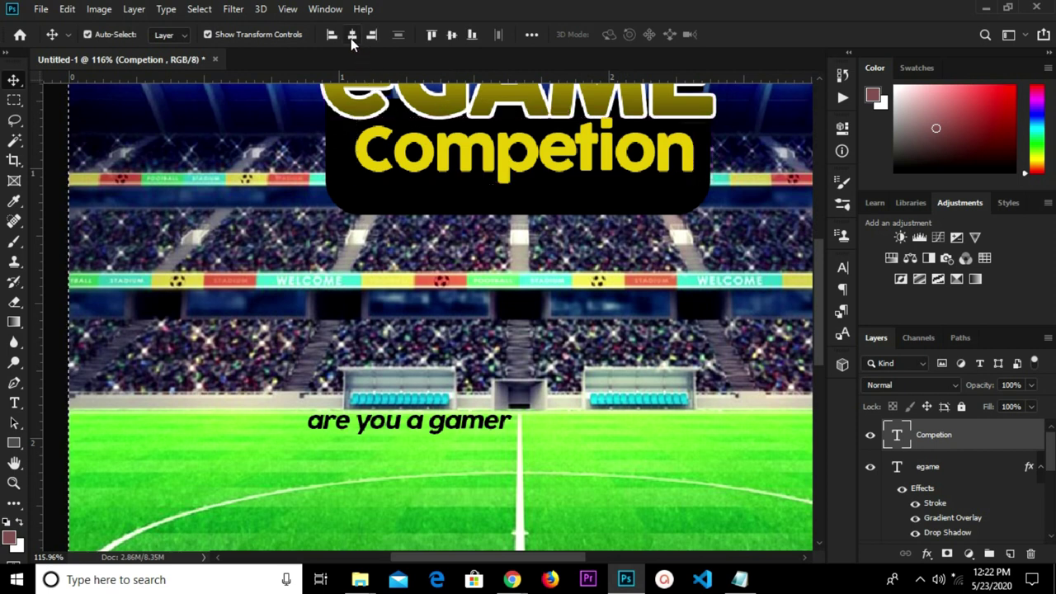
click(351, 38)
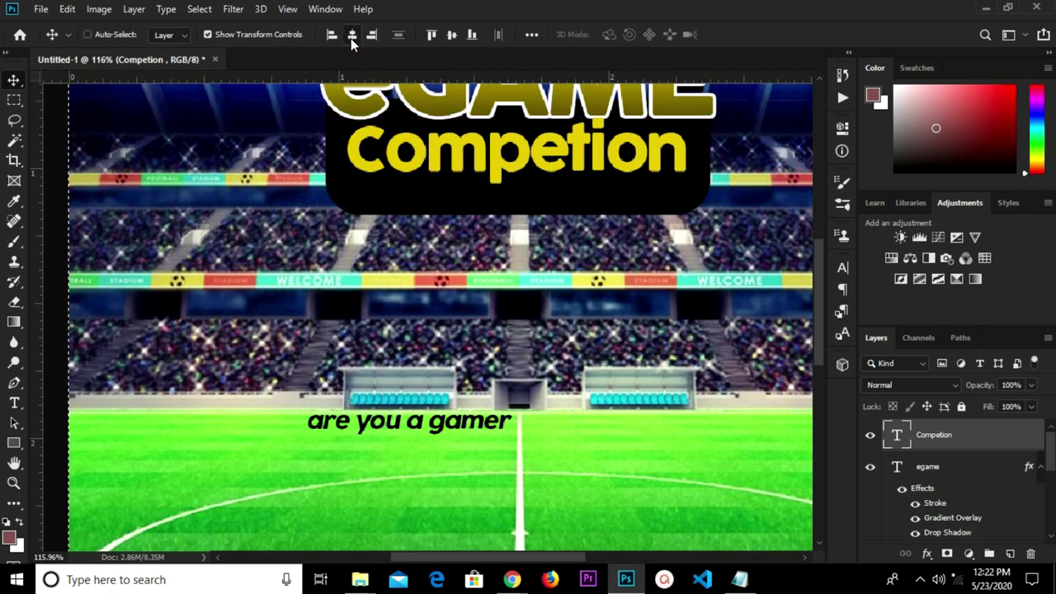
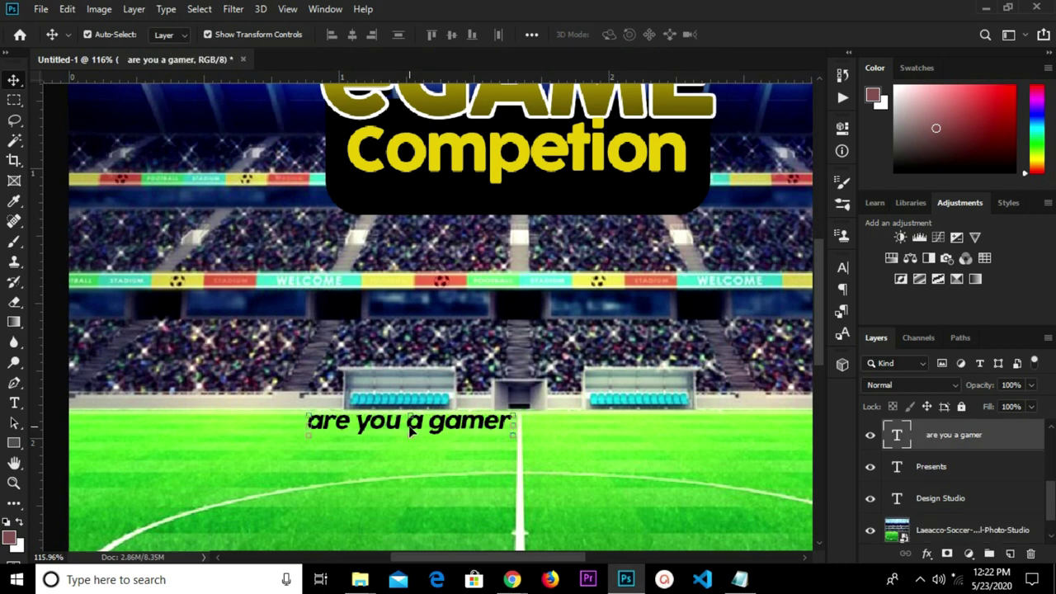
Move the "are you a gamer" text up just below the black banner and colour it white (ffffff).
drag(420, 427, 499, 238)
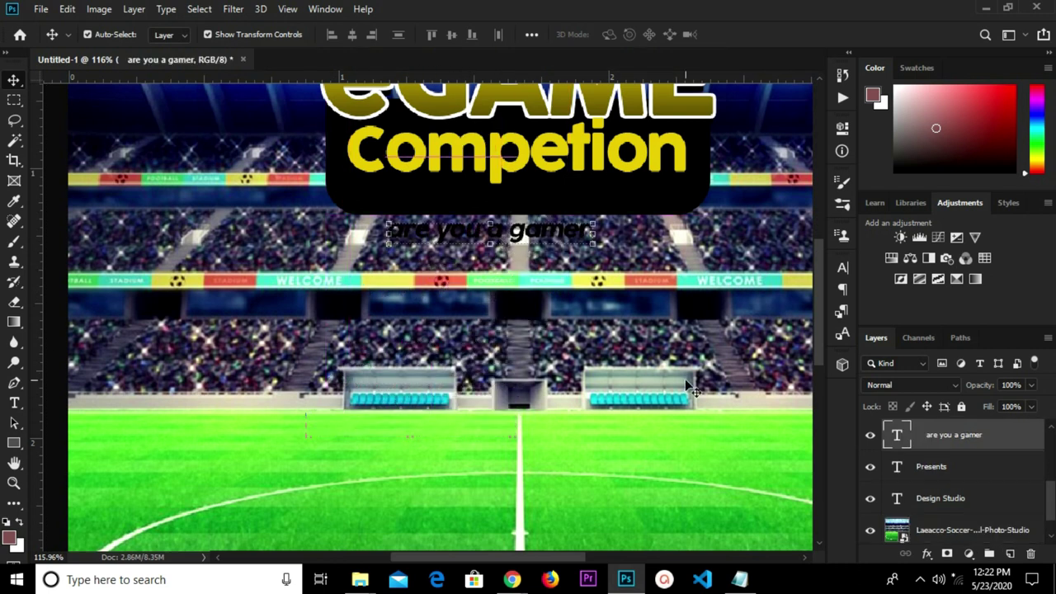
double_click(897, 435)
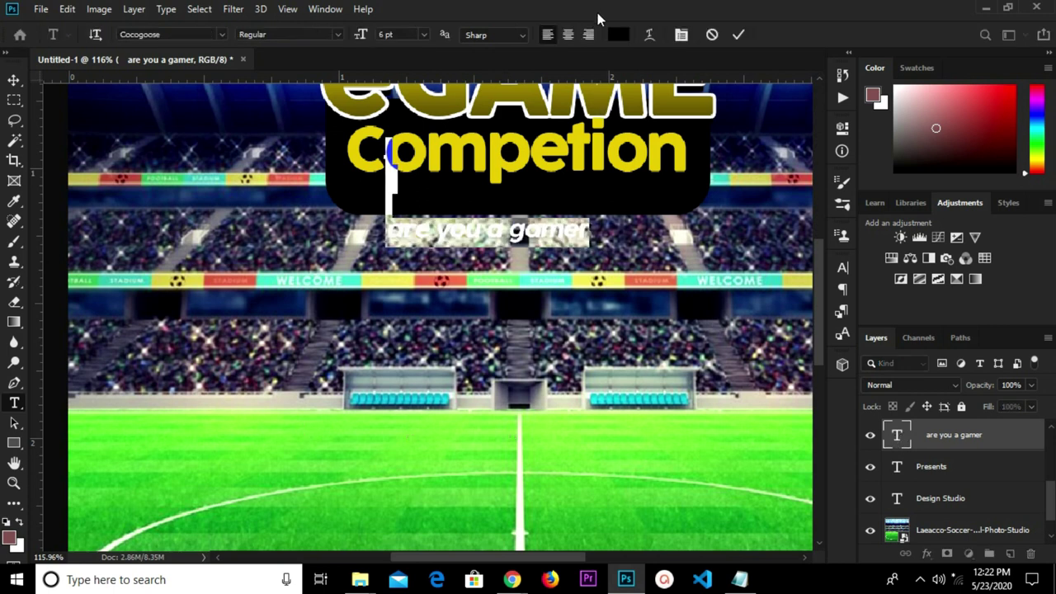
click(617, 34)
click(594, 268)
drag(594, 268, 569, 269)
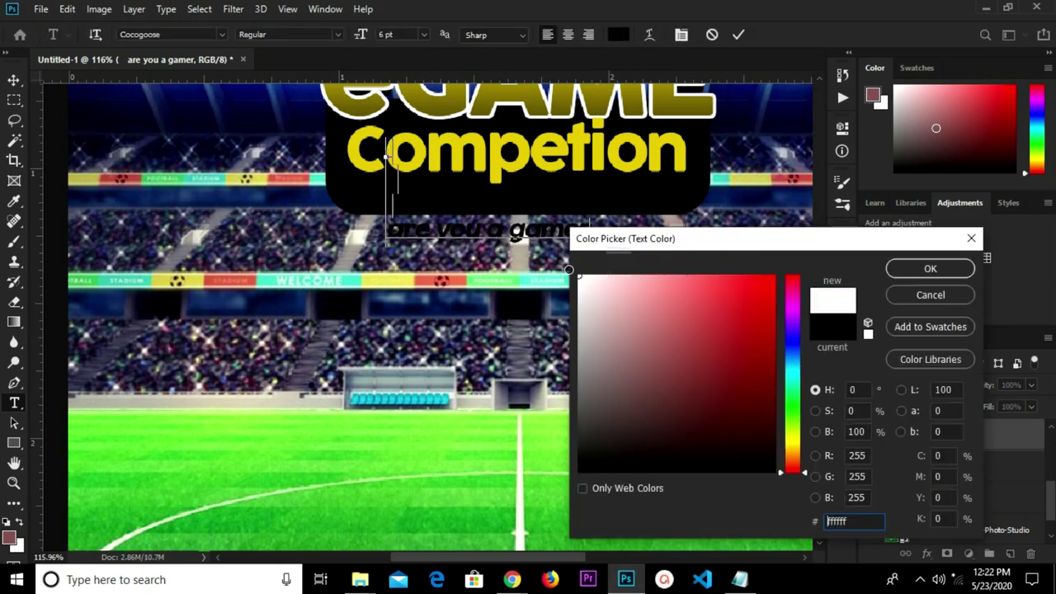
click(917, 273)
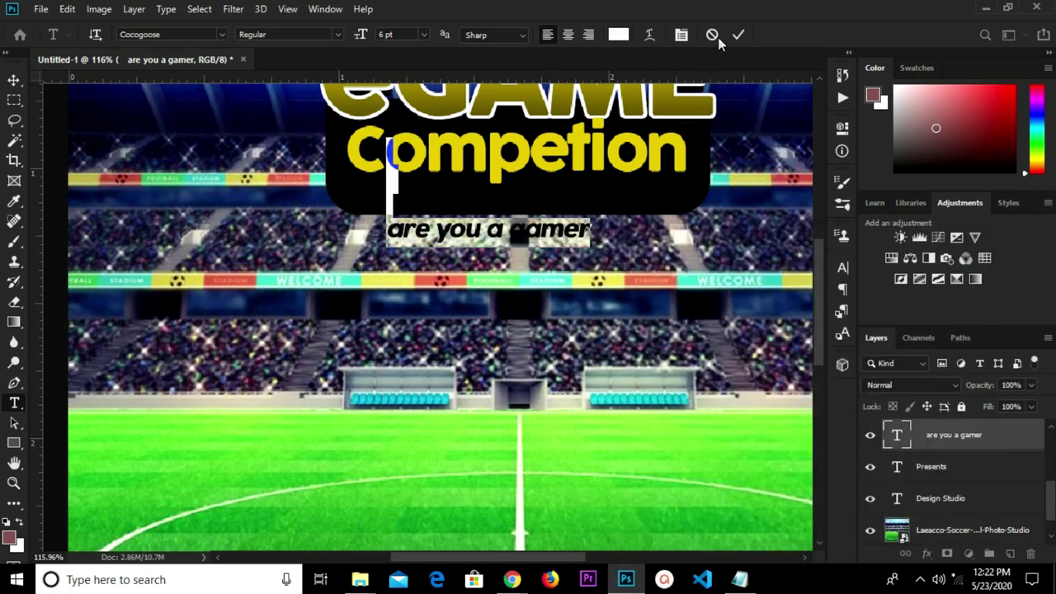
click(738, 34)
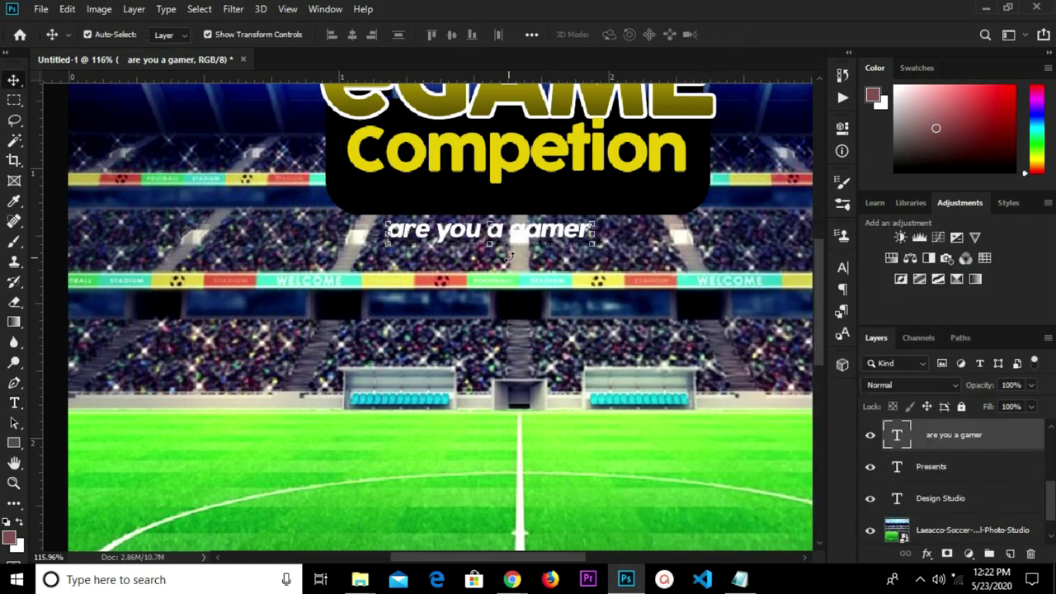
Bring the "are you a gamer" layer above "Competion" and place the text on the banner, beneath the start of that word.
mouse_move(502, 231)
mouse_down()
mouse_move(487, 165)
mouse_move(506, 237)
mouse_up()
scroll(966, 485, up, 1)
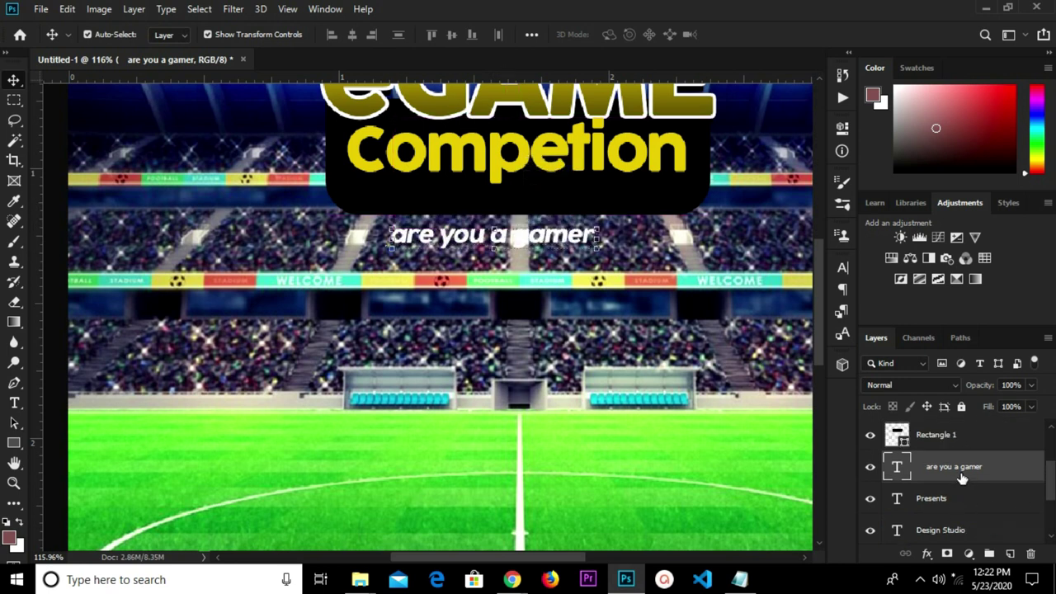
scroll(961, 478, up, 1)
drag(959, 492, 944, 429)
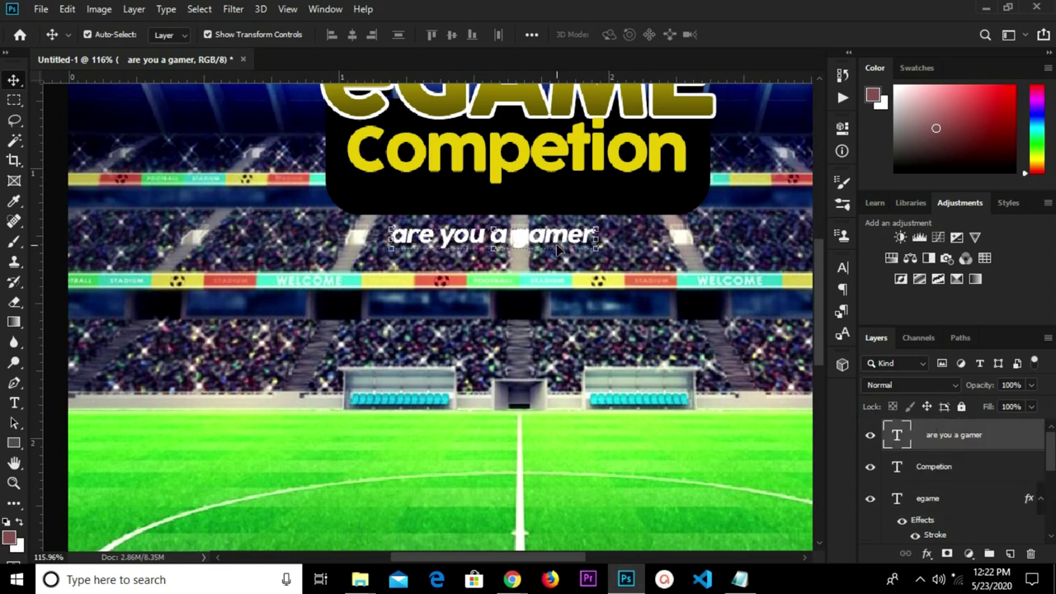
drag(558, 244, 521, 203)
Edit the tagline on the black banner to read "Are you a Gamer?".
key(t)
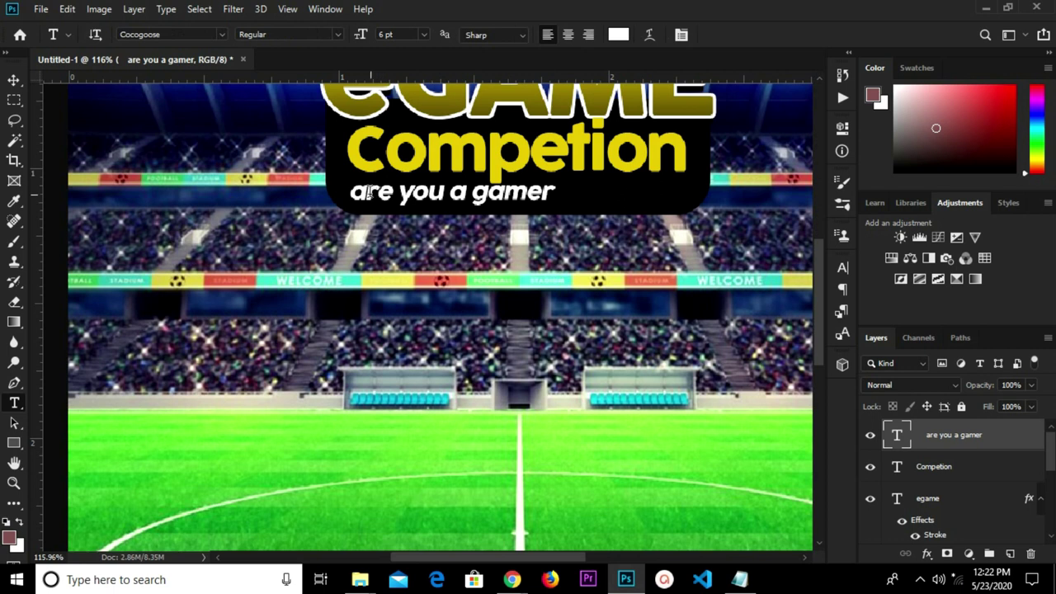
drag(366, 193, 354, 192)
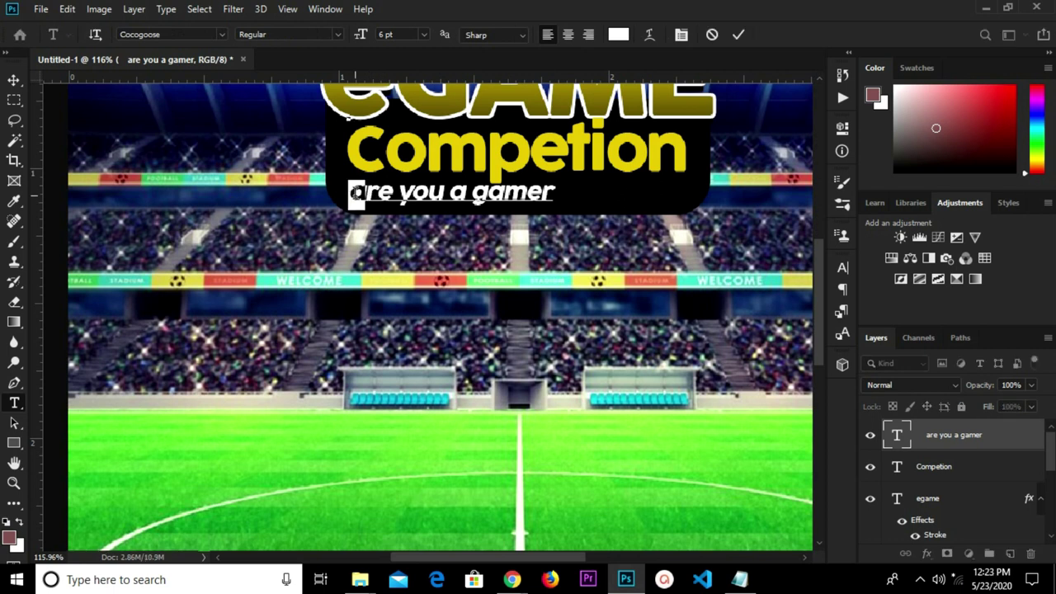
text(A)
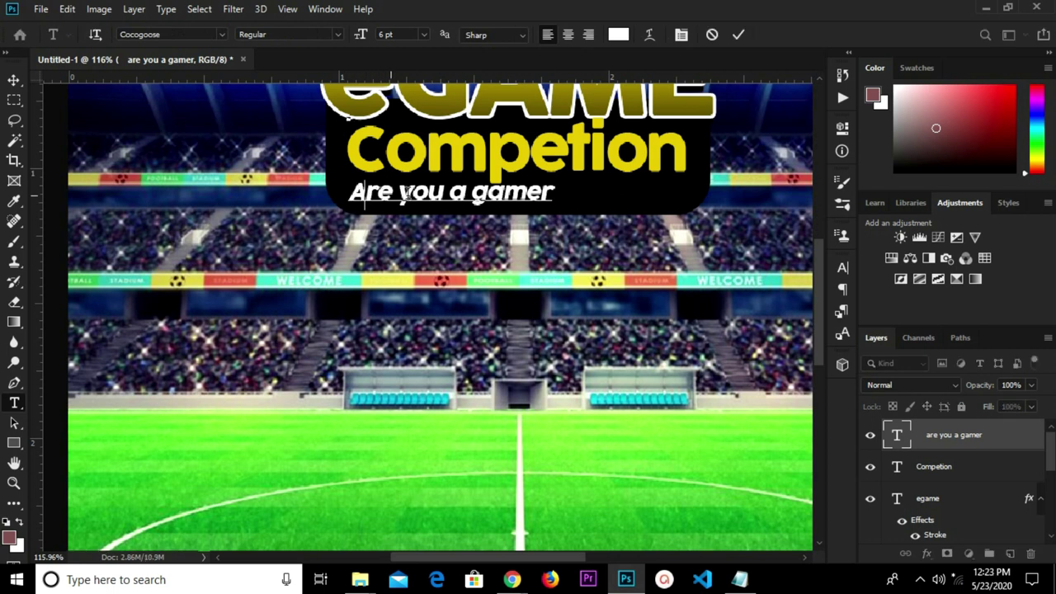
click(486, 196)
key(BackSpace)
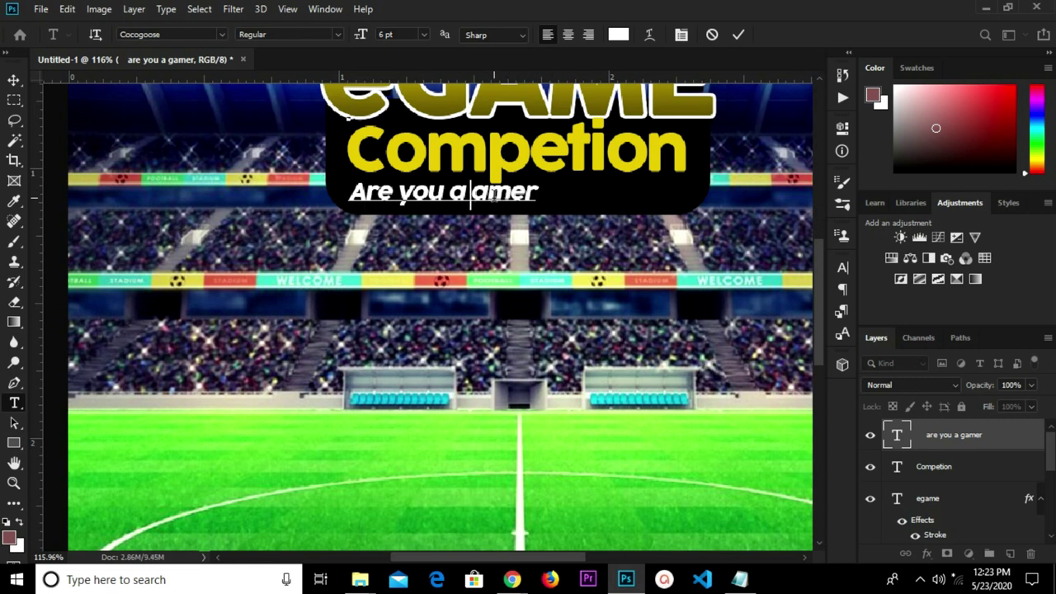
text(G)
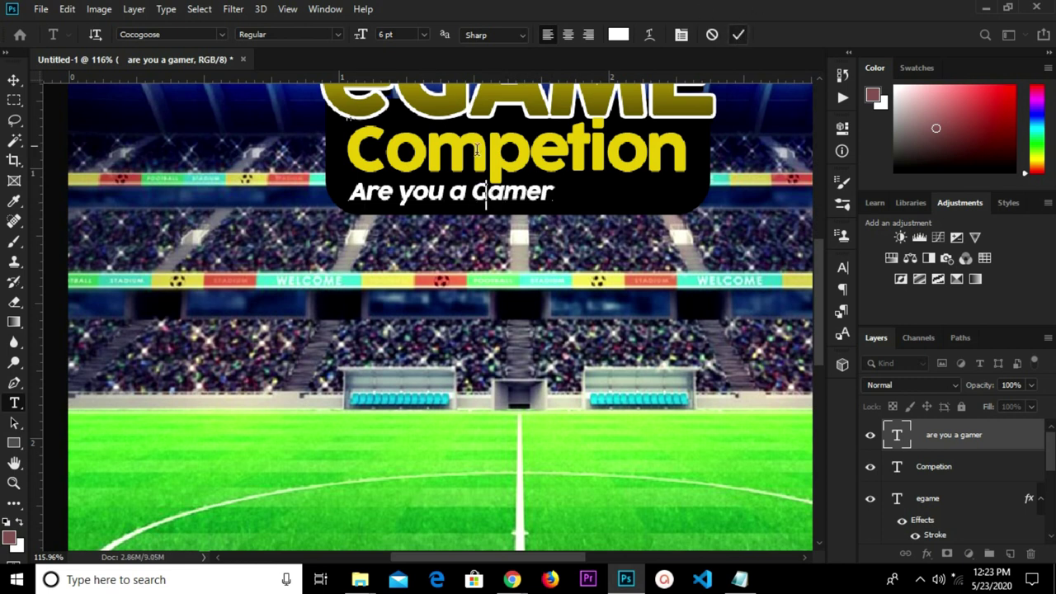
key(ctrl+Return)
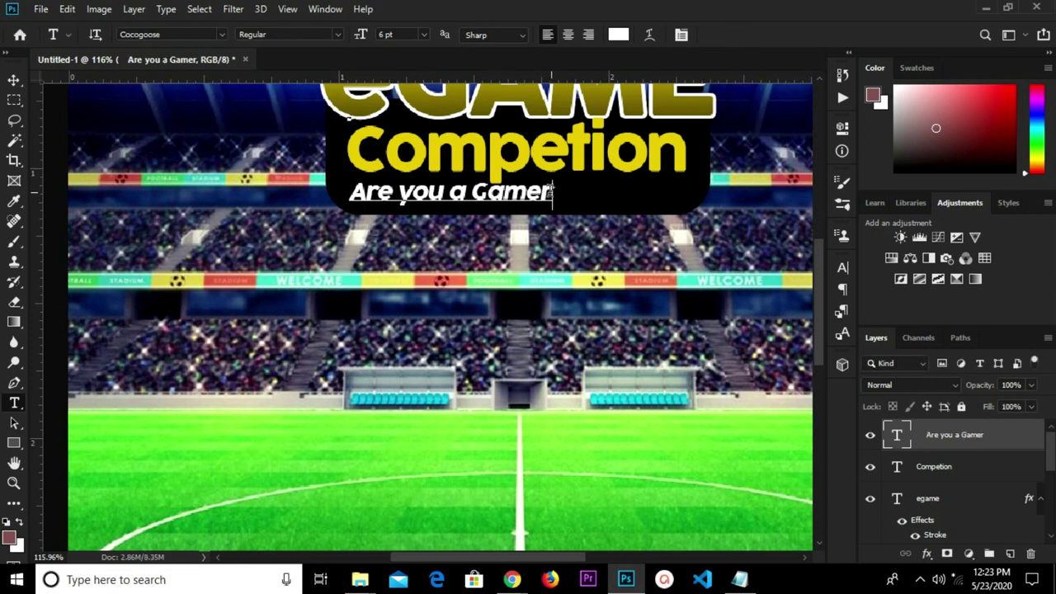
click(551, 190)
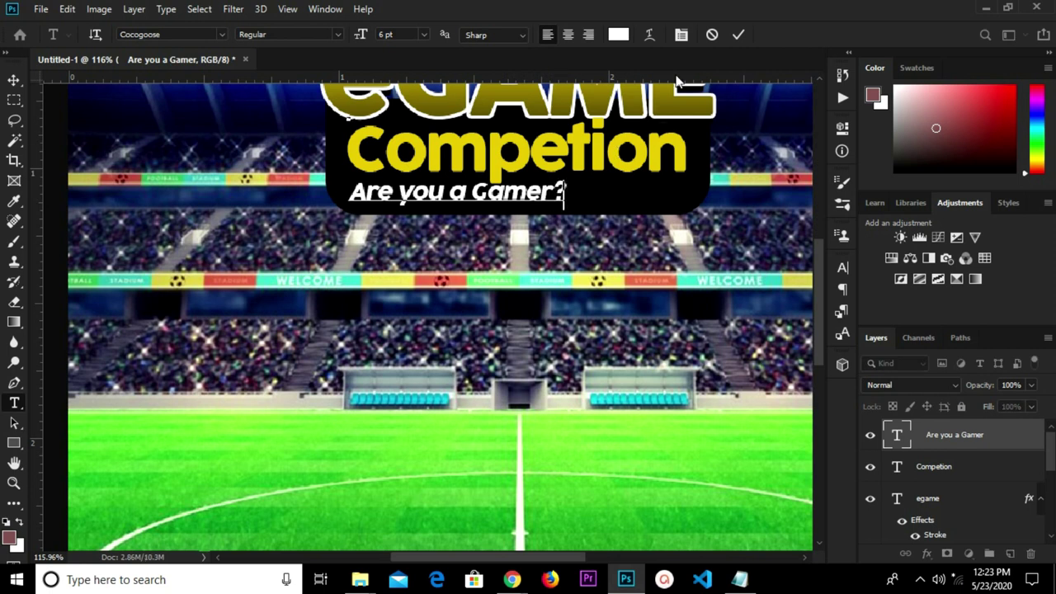
text(?)
key(ctrl+Return)
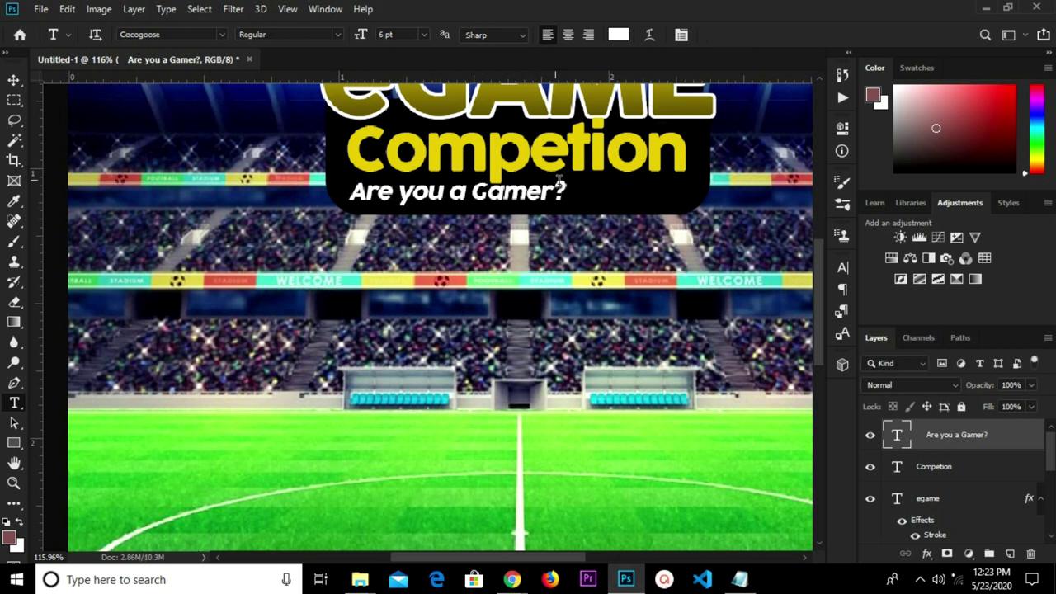
Stretch the black banner downward to about 107% of its height, keeping its width.
key(v)
click(587, 208)
drag(518, 215, 518, 223)
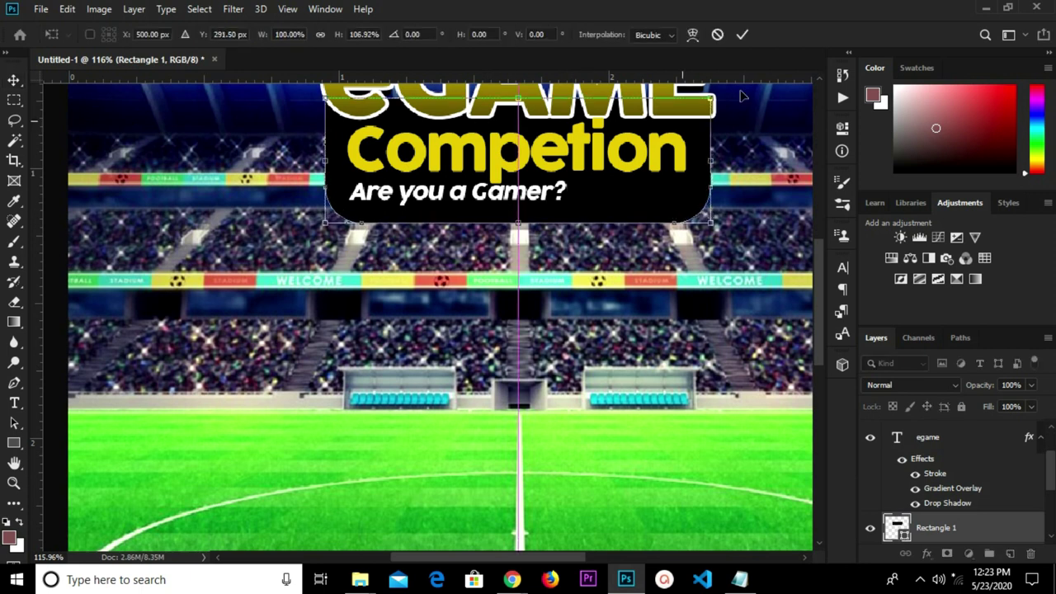
click(742, 35)
Enlarge the "Are you a Gamer?" tagline to about 146% and fit it on the banner beneath "Competion".
click(464, 192)
key(Down)
key(Down)
key(Down)
key(Down)
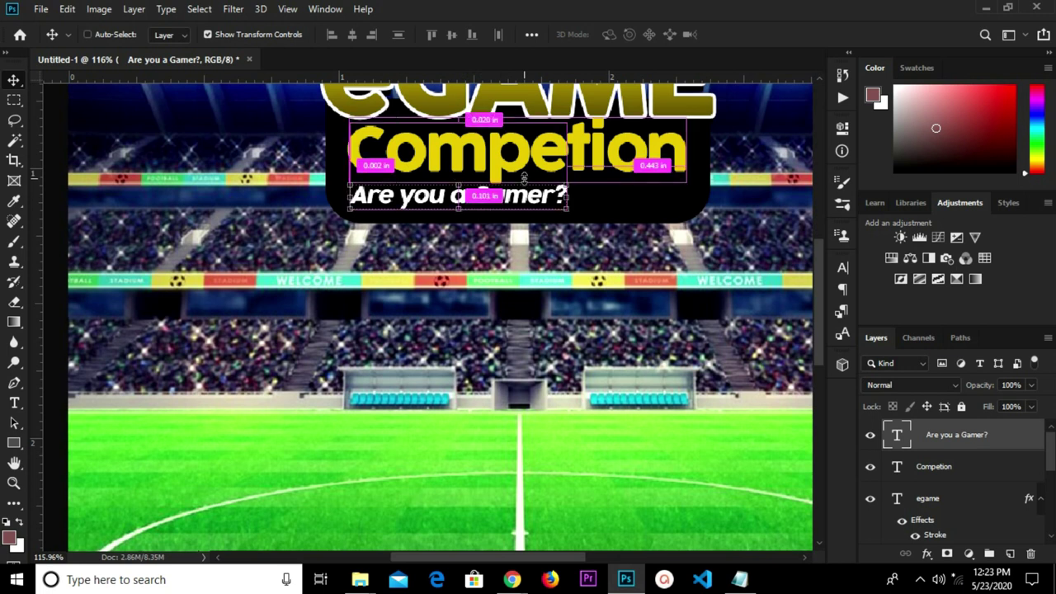
key(ctrl+t)
drag(569, 213, 663, 262)
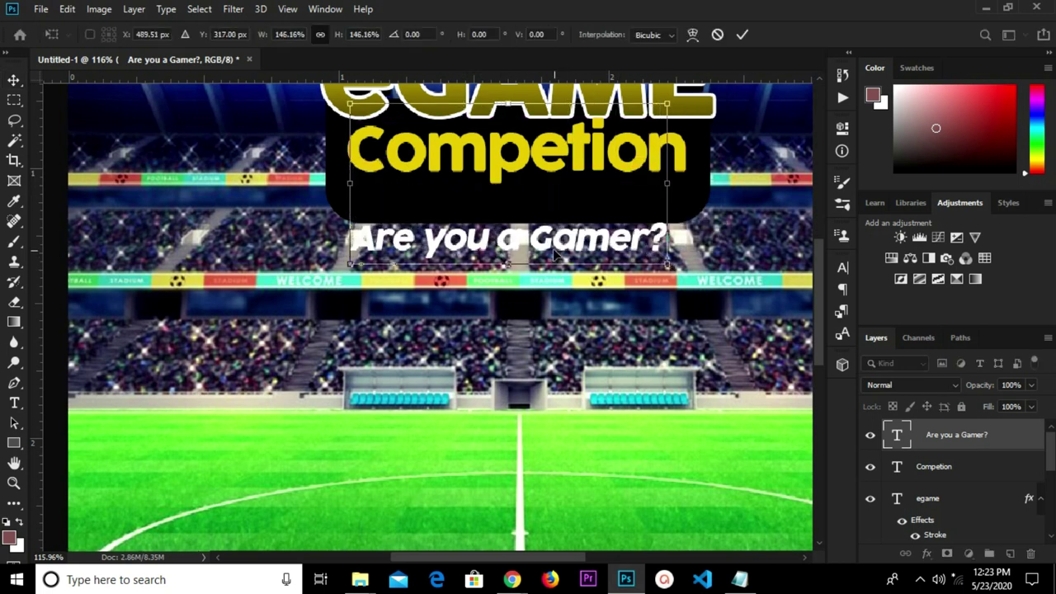
drag(542, 239, 551, 198)
click(742, 36)
key(ctrl+0)
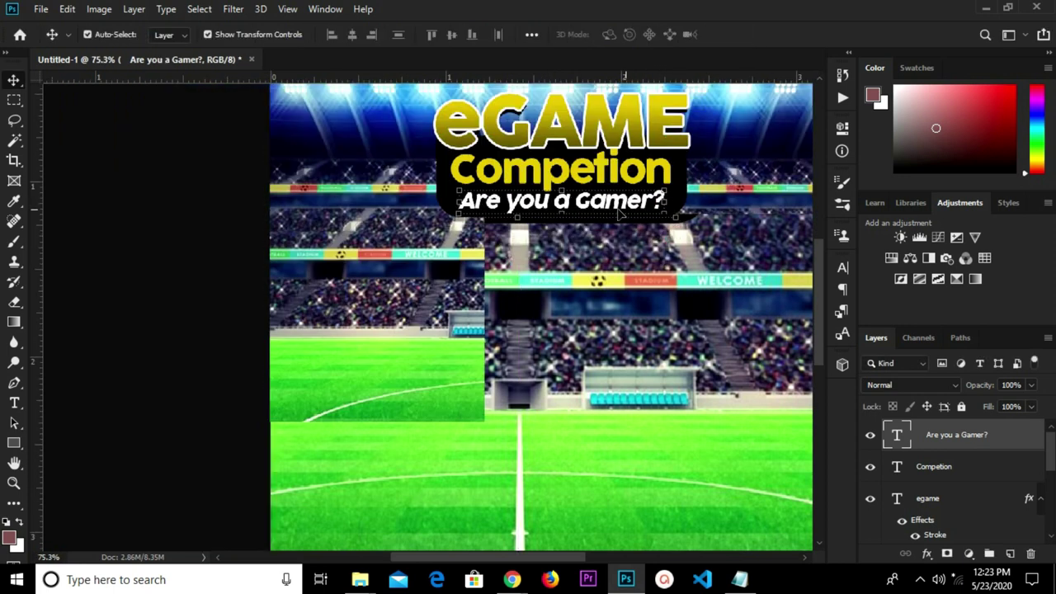
click(654, 241)
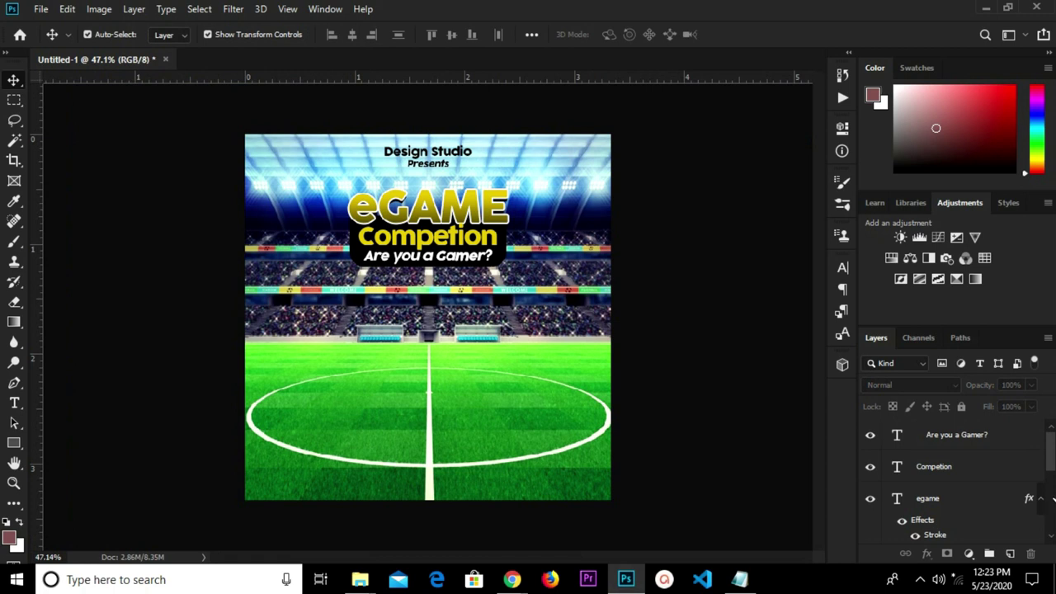
Group the layers from "Are you a Gamer?" down to the banner's Rectangle 1.
click(961, 444)
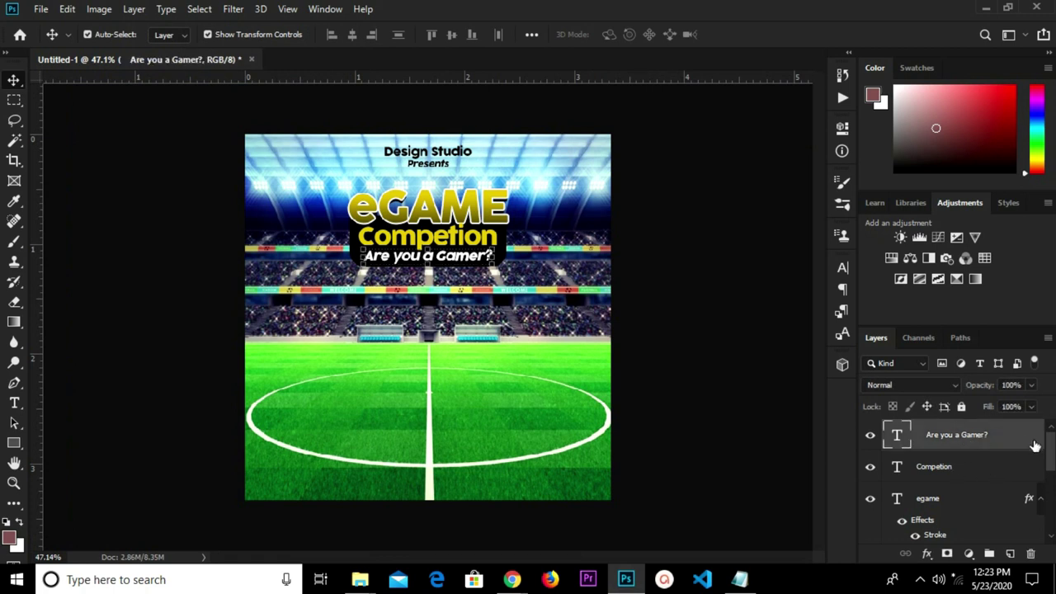
scroll(1052, 452, down, 5)
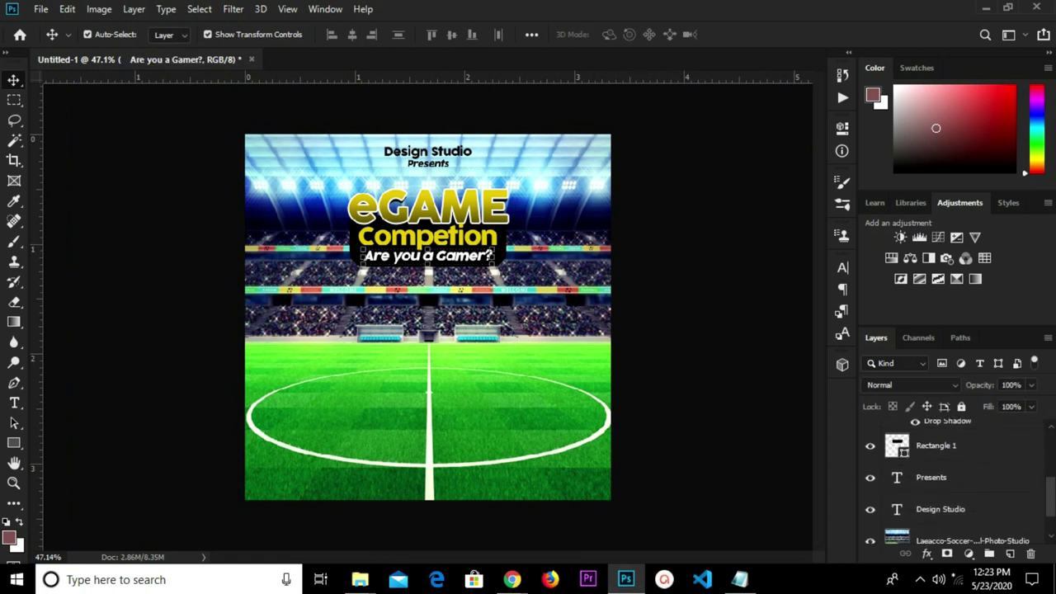
click(954, 446)
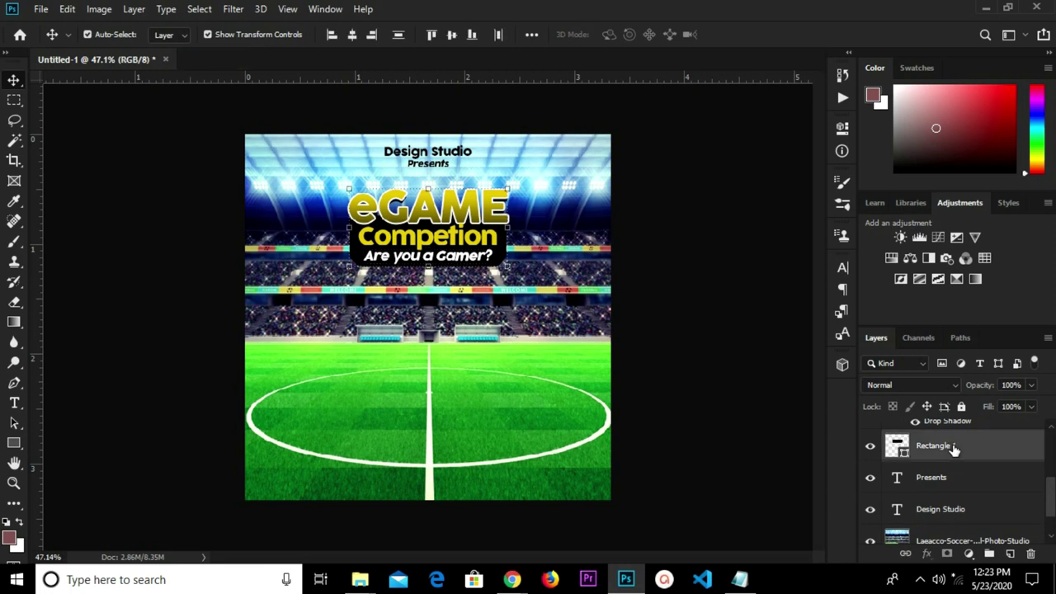
scroll(1052, 493, up, 3)
drag(1052, 483, 1051, 457)
key(ctrl+g)
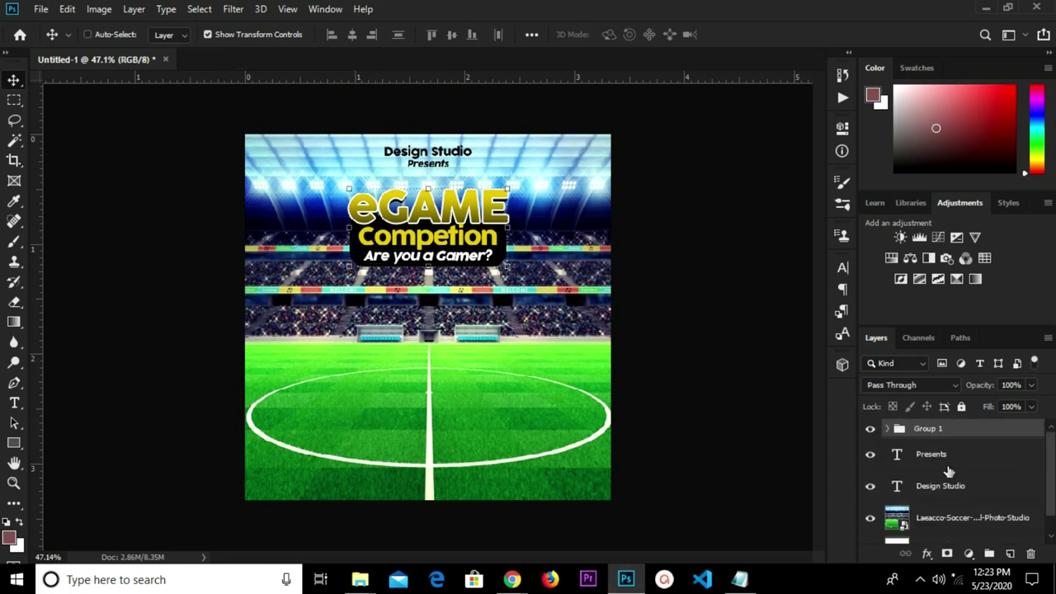
click(872, 434)
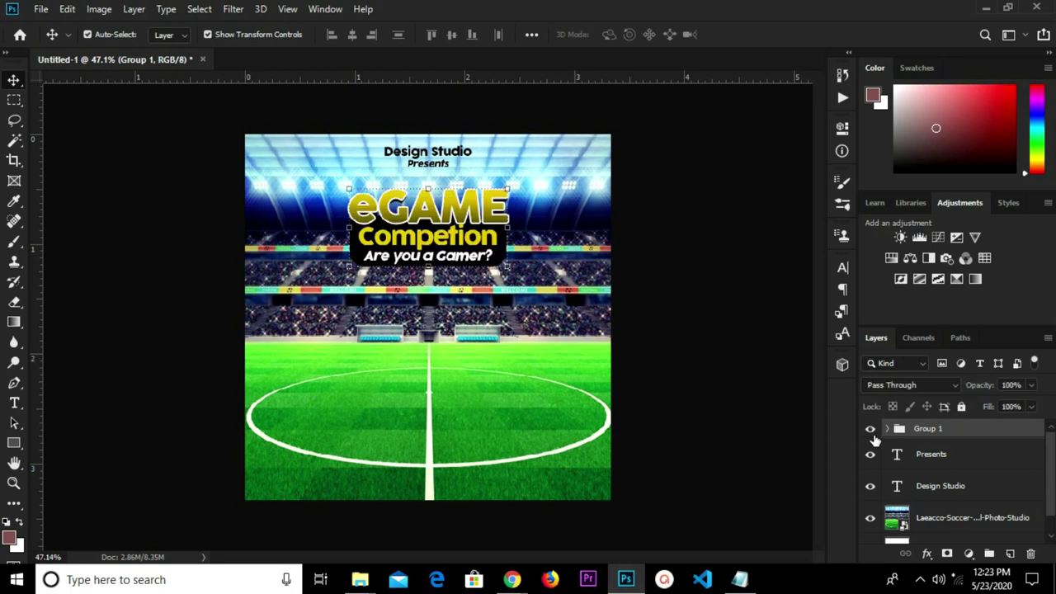
click(690, 229)
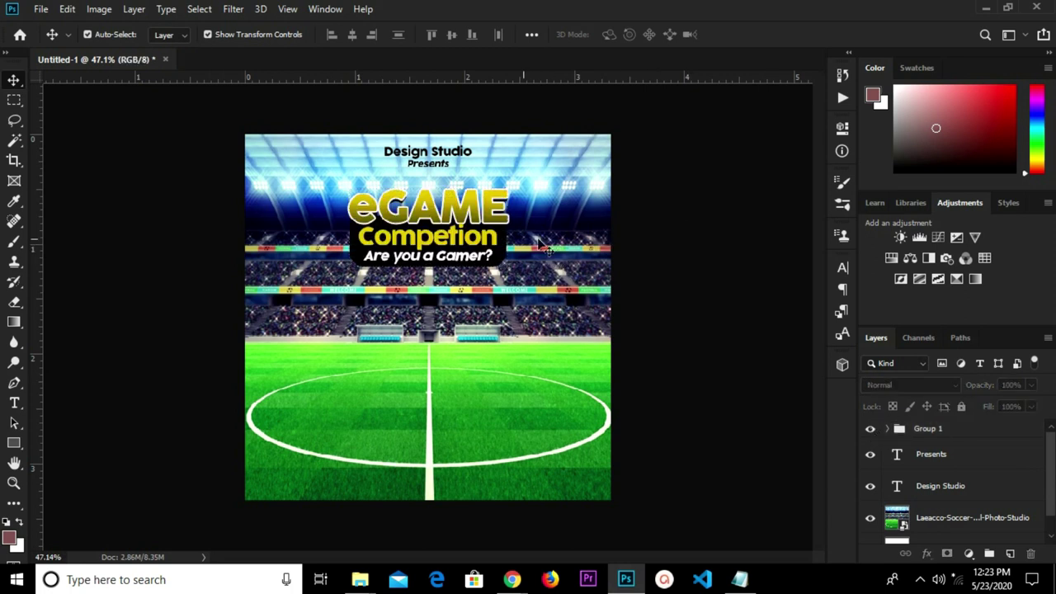
Centre the title group horizontally on the canvas and clear the selection.
click(938, 428)
key(ctrl+a)
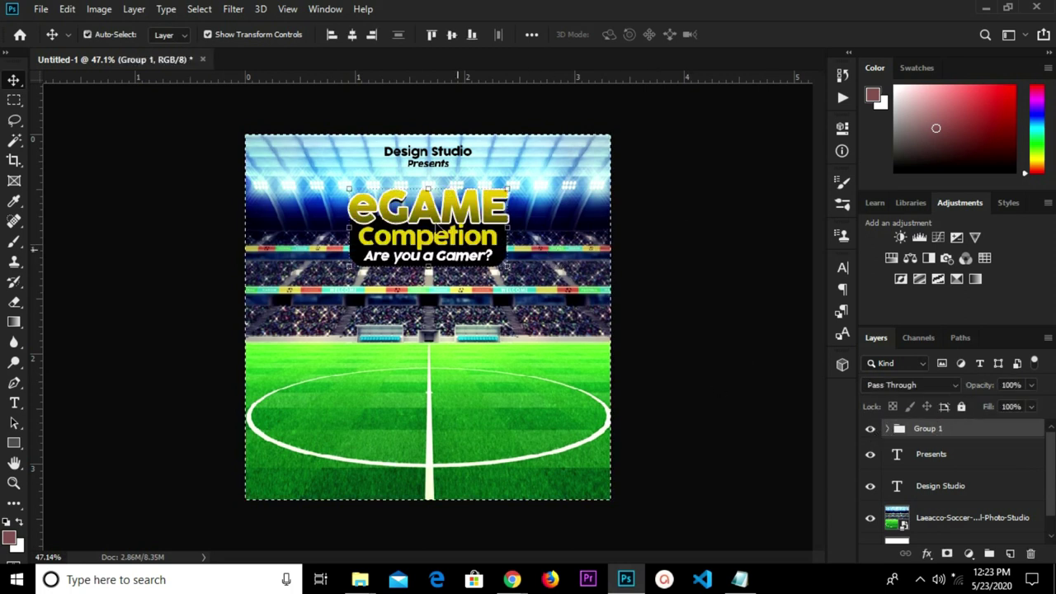
click(352, 37)
key(ctrl+d)
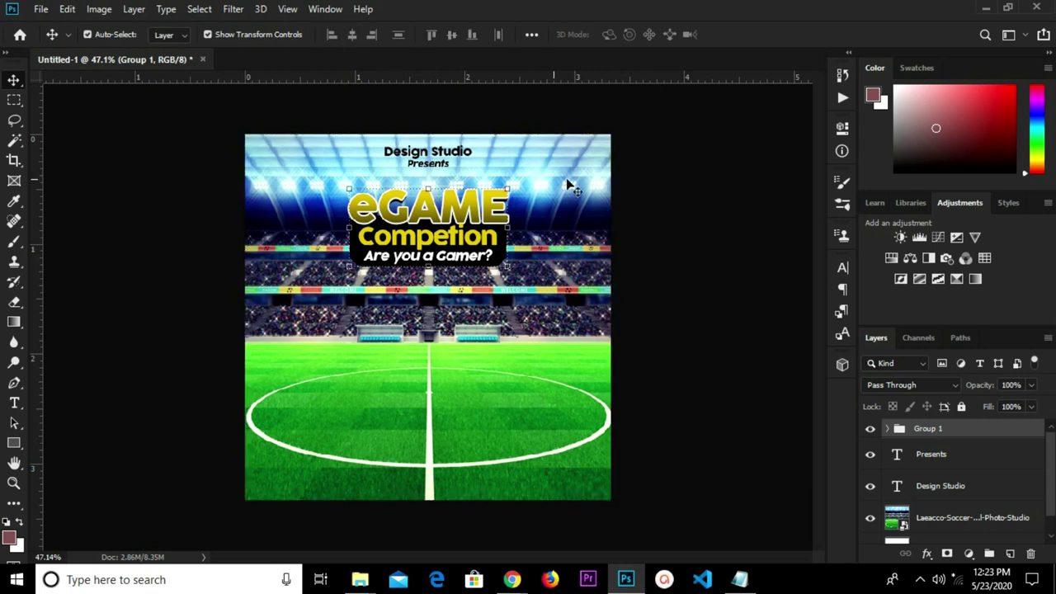
click(580, 191)
Place the 1277107-football-ball-png image from the Soccer folder as an embedded image and convert its layer to a smart object.
scroll(516, 227, up, 1)
click(40, 9)
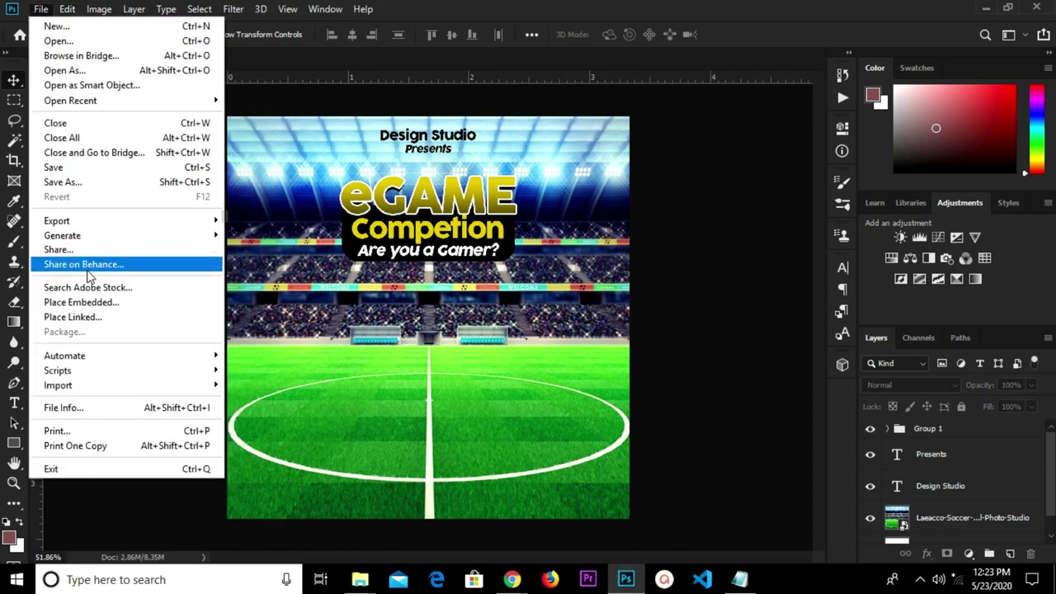
click(86, 302)
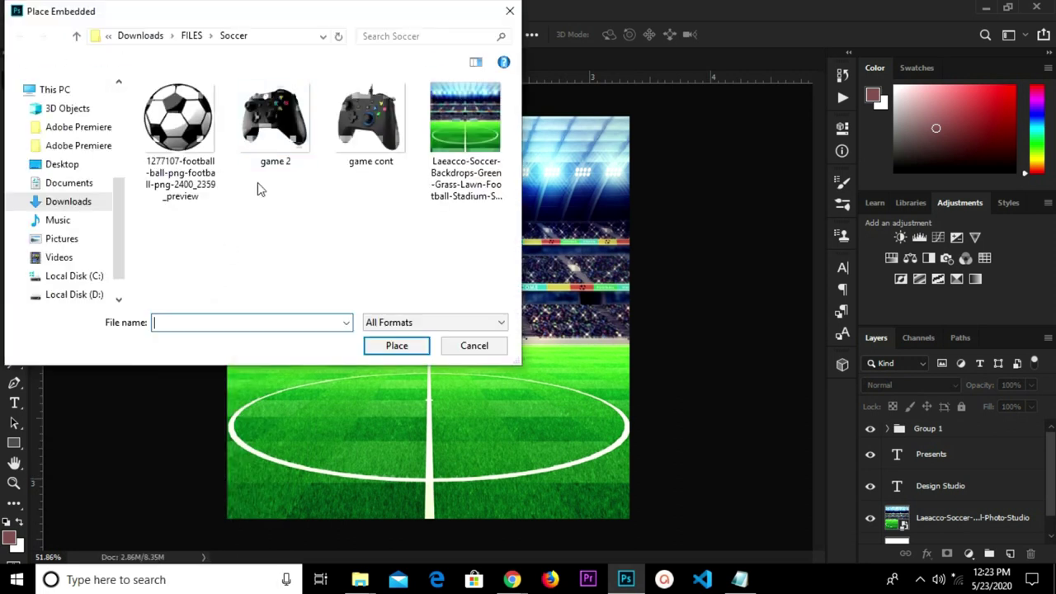
click(189, 115)
click(391, 346)
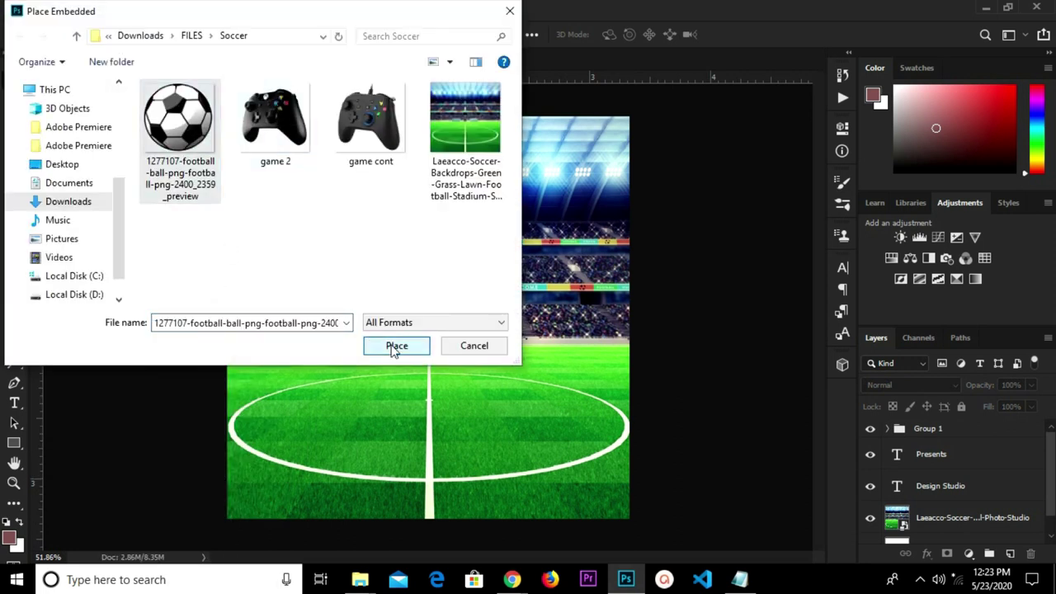
click(591, 37)
right_click(961, 440)
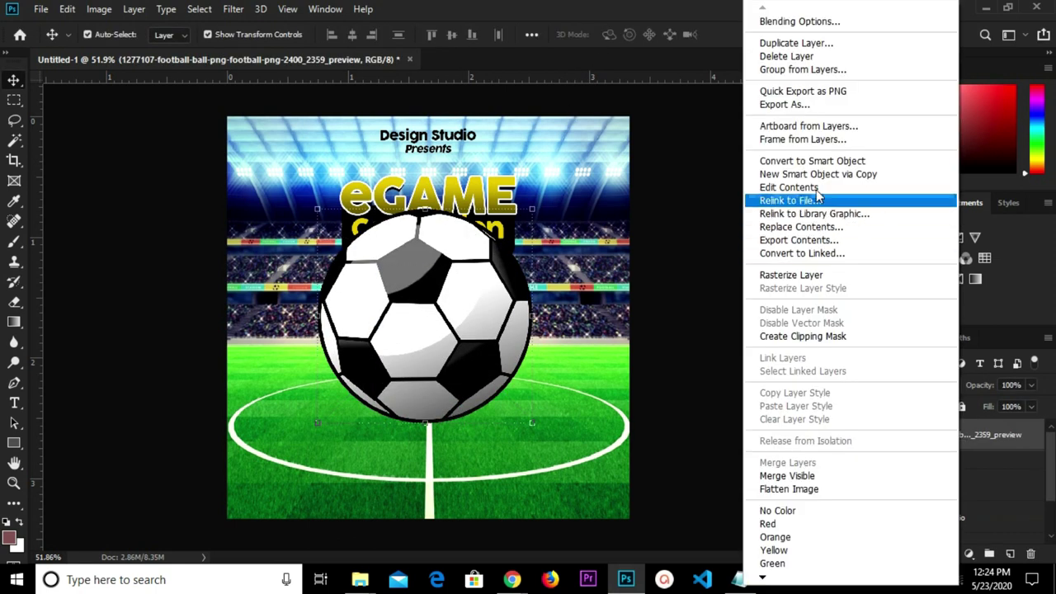
click(817, 162)
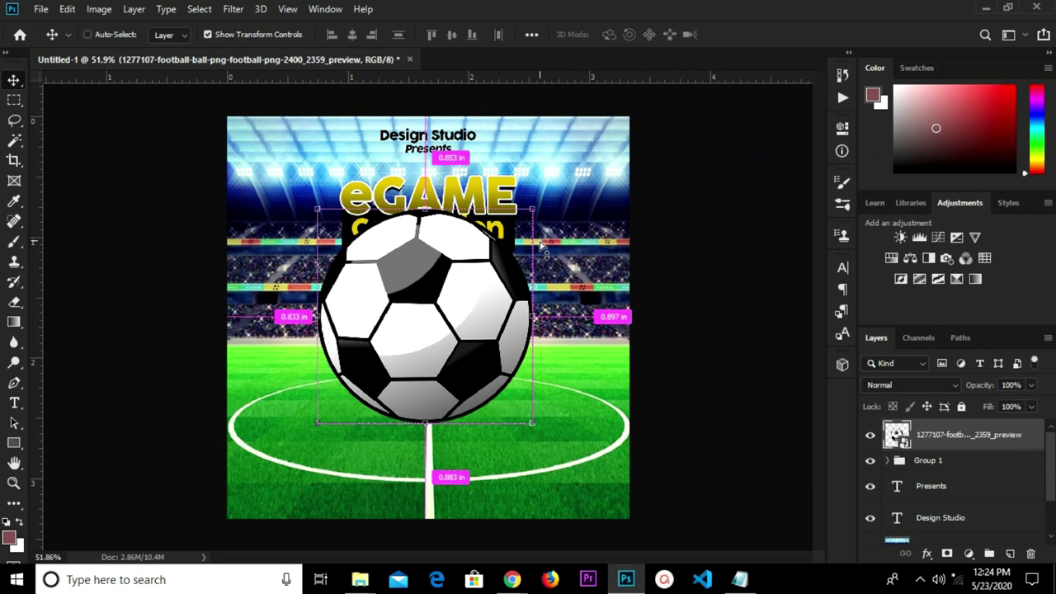
Scale the football to about 47% and place it beneath the banner, around the middle of the flyer.
key(ctrl+t)
drag(533, 208, 400, 328)
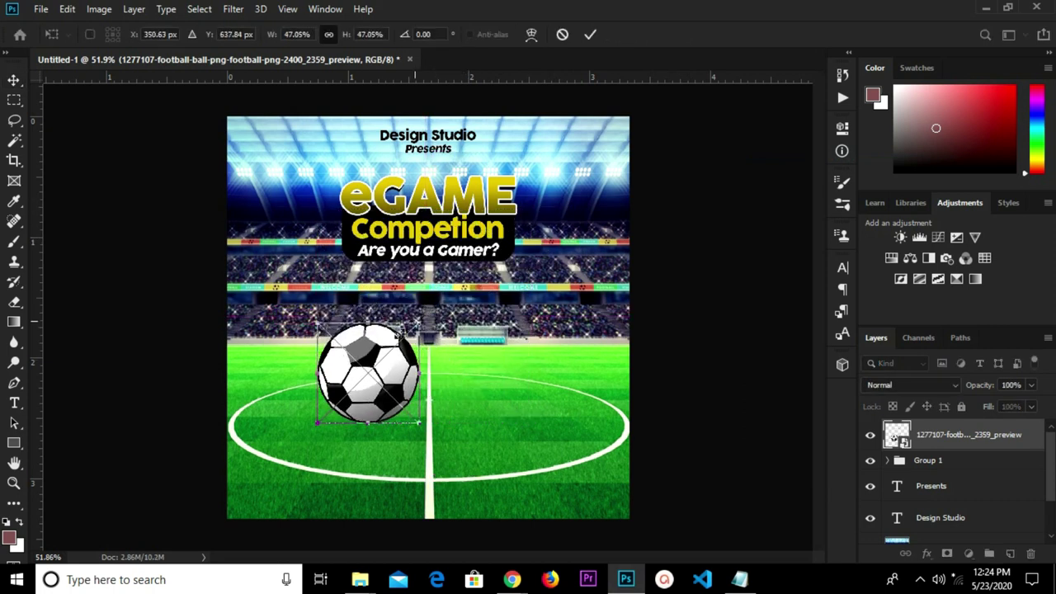
drag(370, 372, 426, 339)
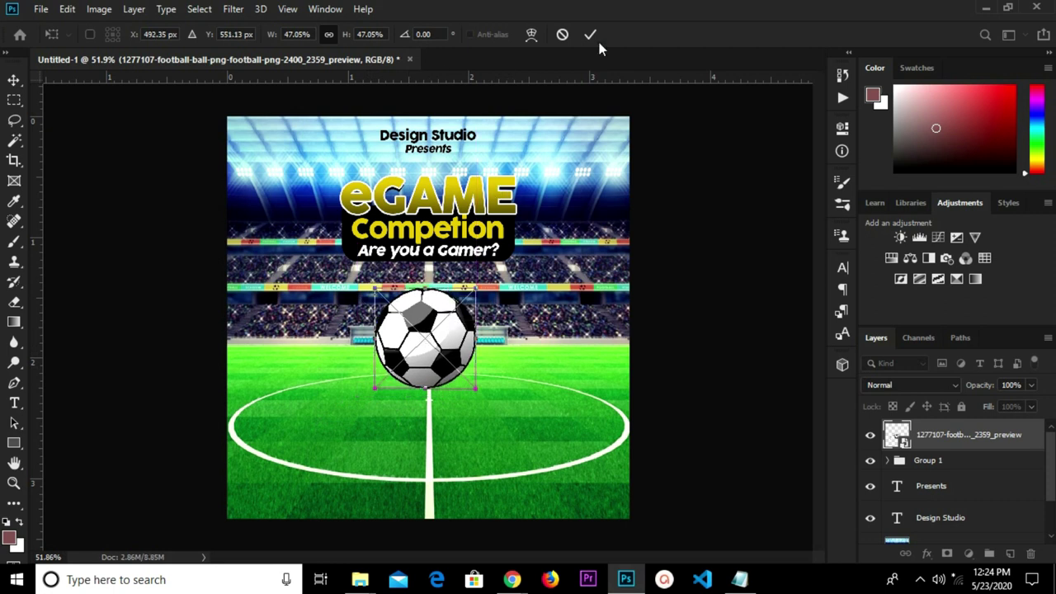
key(Return)
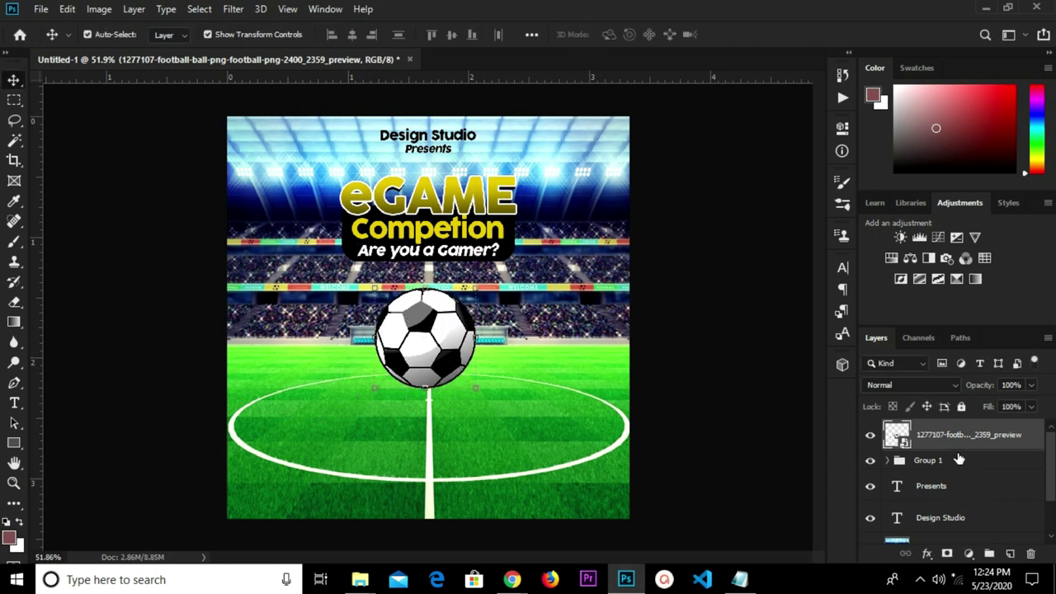
Nudge the title group up slightly, closer to the "Presents" text.
click(959, 460)
key(Up)
key(Up)
key(Up)
key(Up)
key(Up)
key(Up)
key(Up)
key(Up)
key(Up)
key(Up)
key(Up)
key(Up)
key(Up)
key(Up)
key(Up)
key(Up)
key(Up)
key(Up)
key(Up)
key(Up)
key(Down)
key(Down)
key(Down)
key(Down)
key(Down)
key(Down)
click(691, 371)
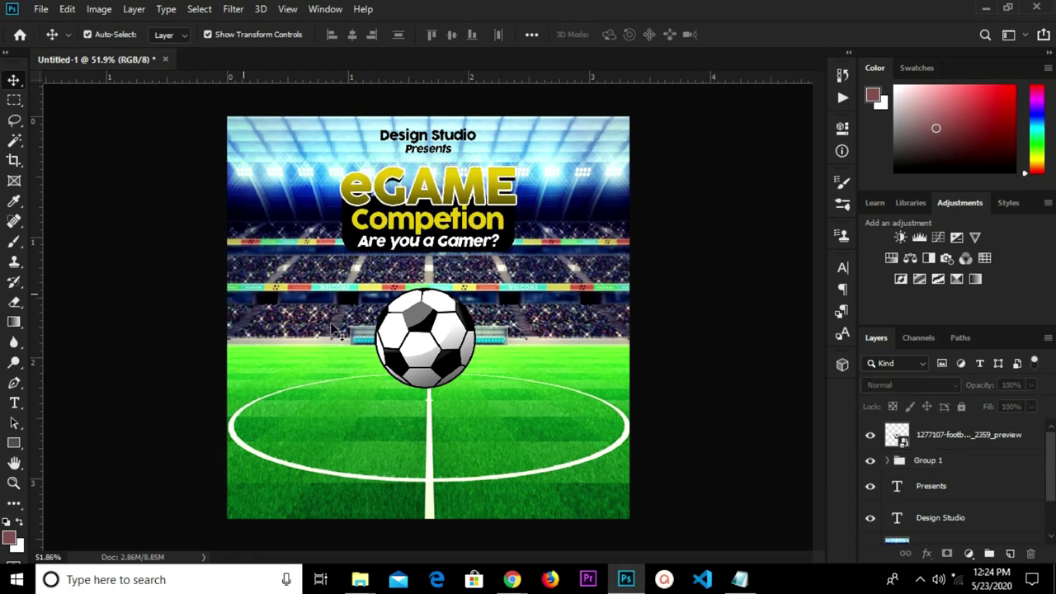
Move the football straight up until it sits just below the black banner.
click(416, 331)
drag(417, 331, 417, 305)
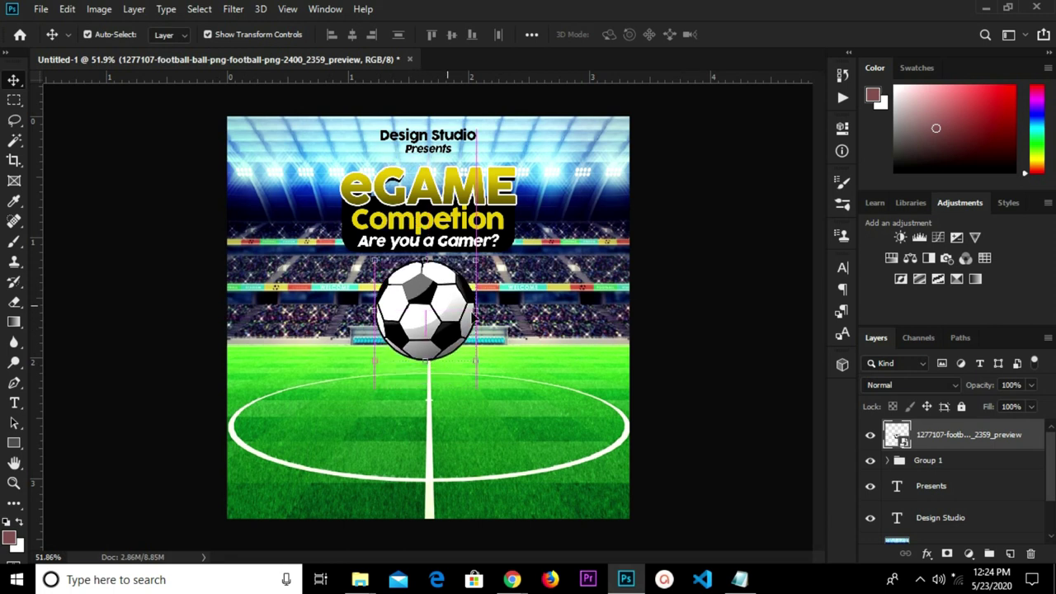
click(684, 318)
Place the game 2 controller image from the Soccer folder as an embedded image and convert its layer to a smart object.
click(41, 10)
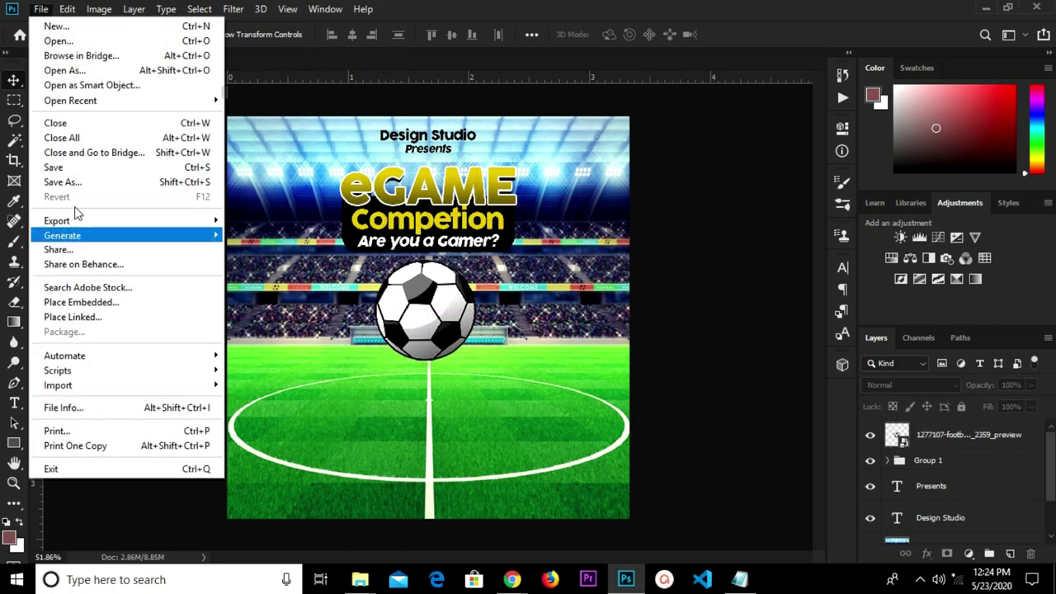
click(87, 302)
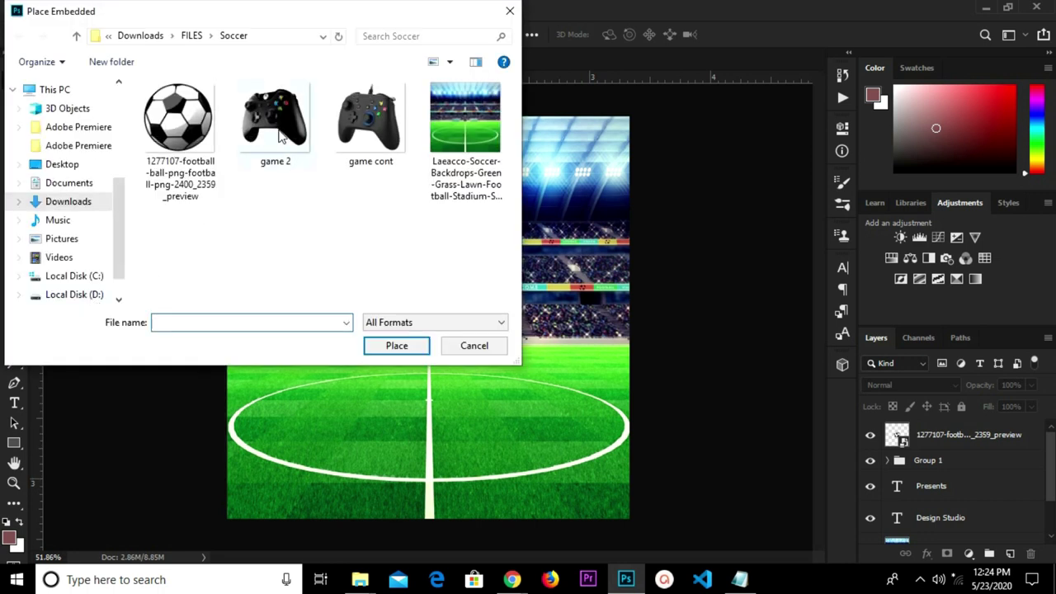
click(281, 132)
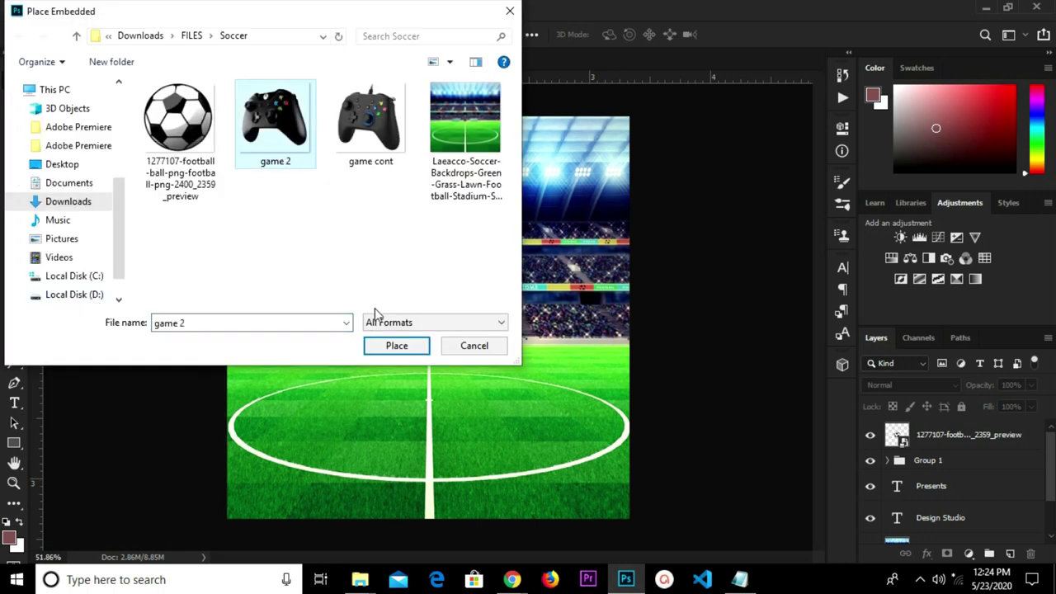
click(375, 349)
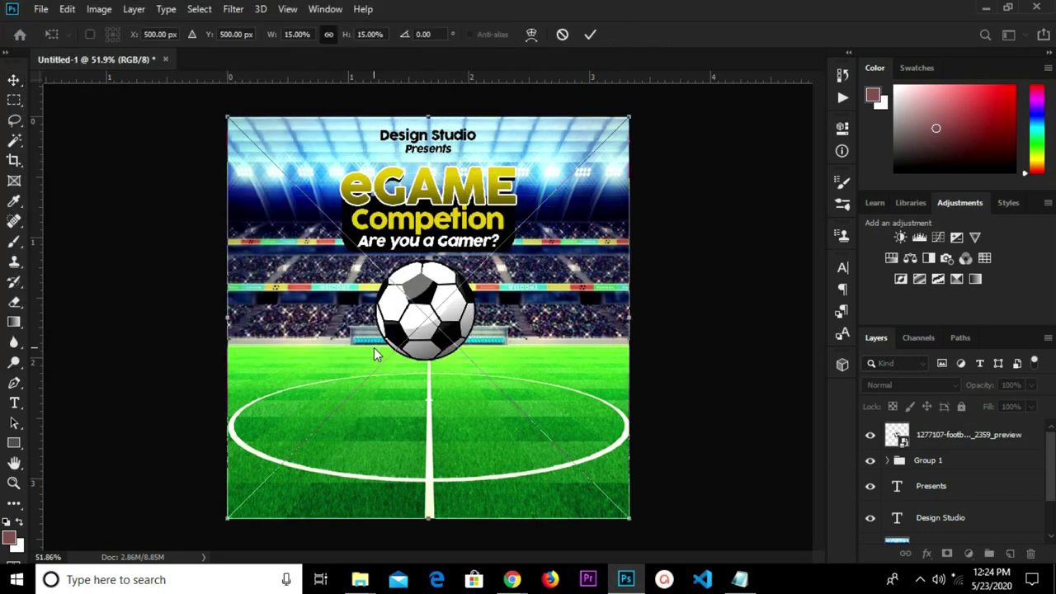
click(589, 34)
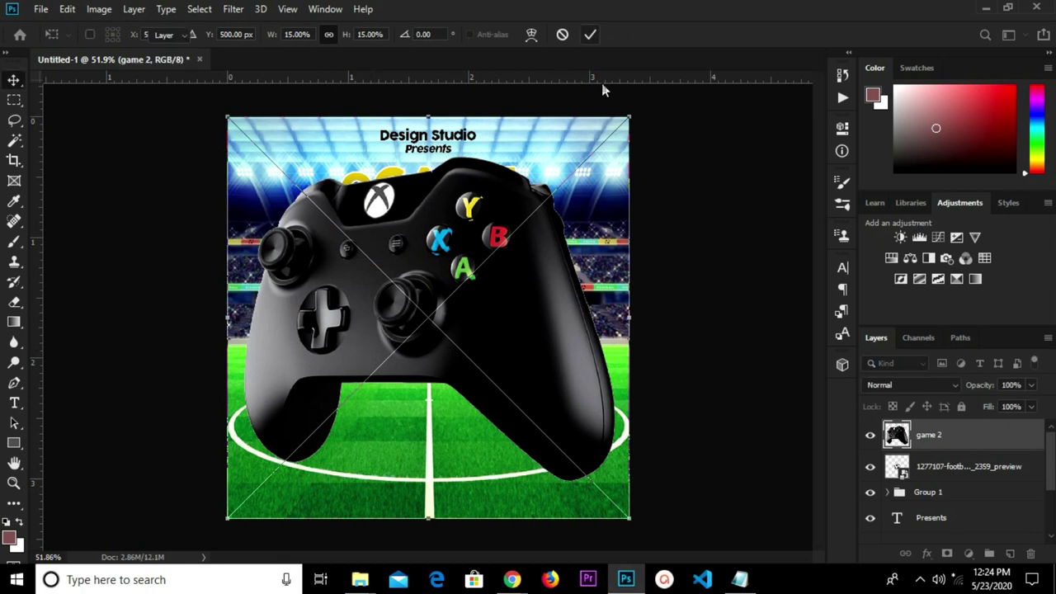
right_click(937, 444)
click(759, 157)
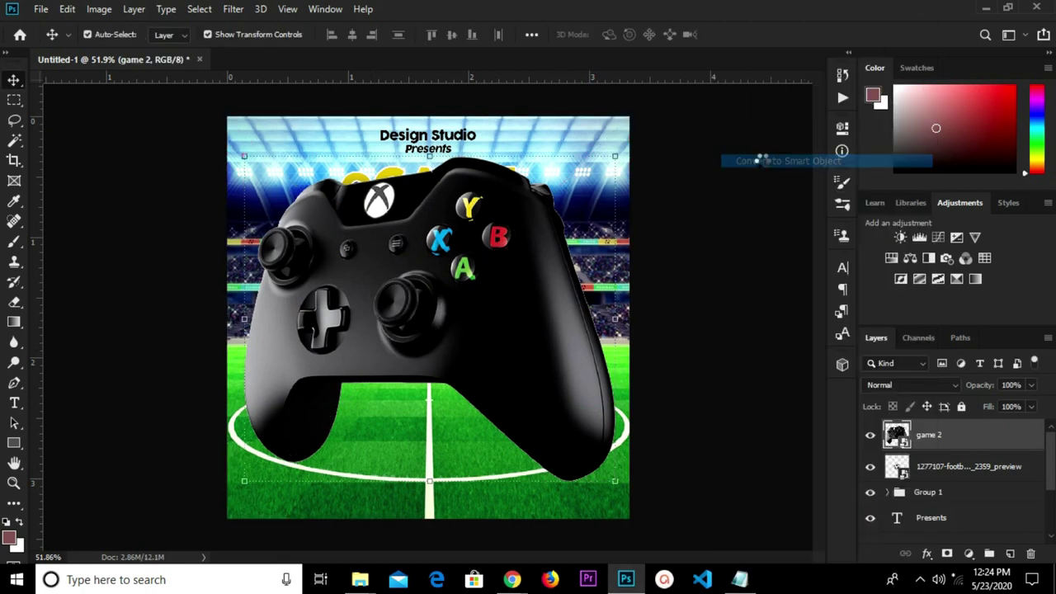
Scale the game 2 controller to about 35% and position it over the football's lower-left edge.
key(ctrl+t)
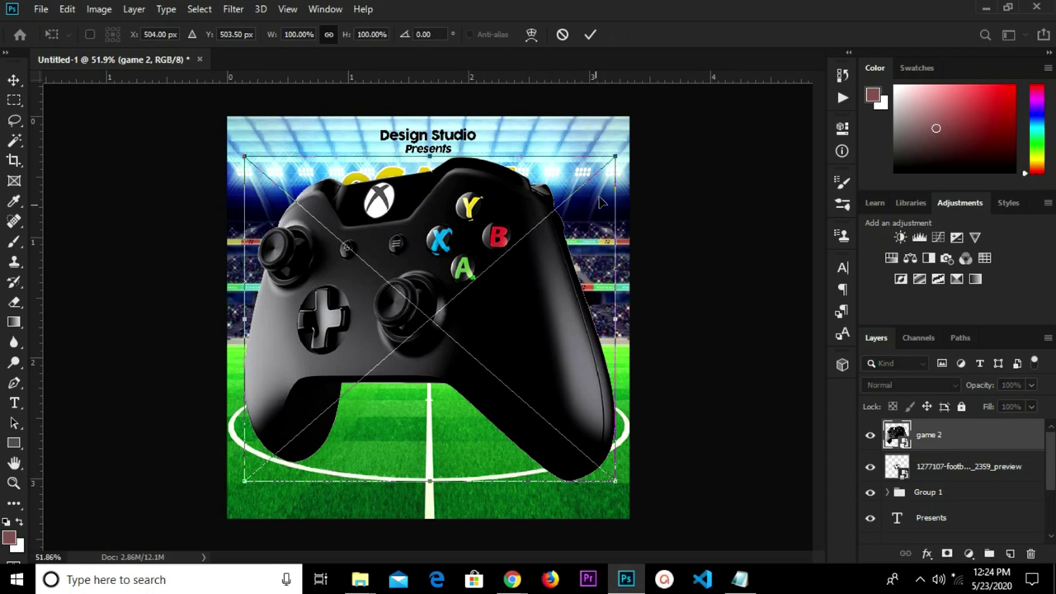
drag(614, 156, 368, 379)
drag(317, 408, 374, 361)
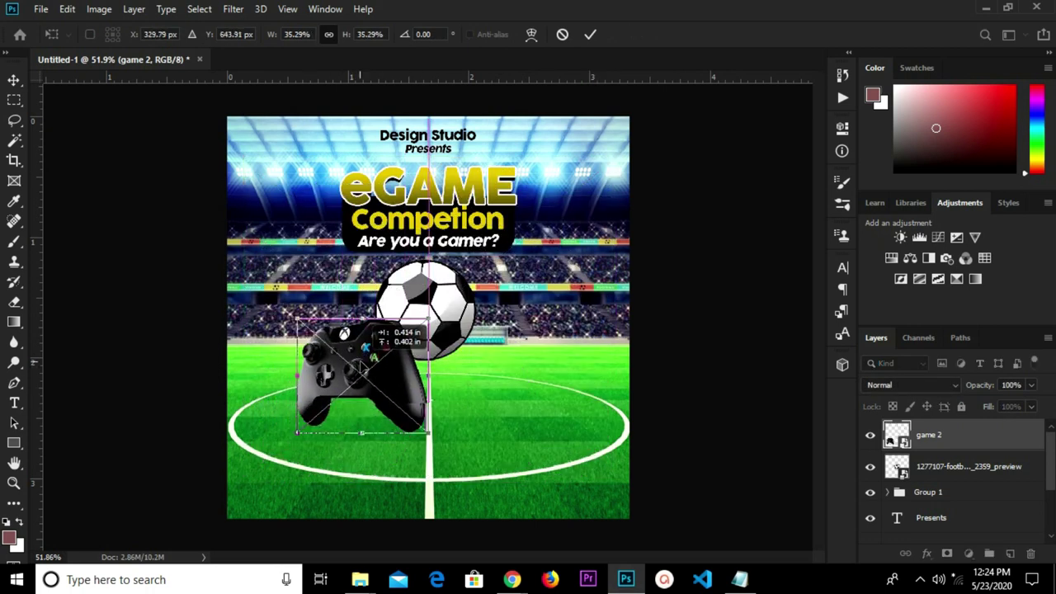
click(590, 34)
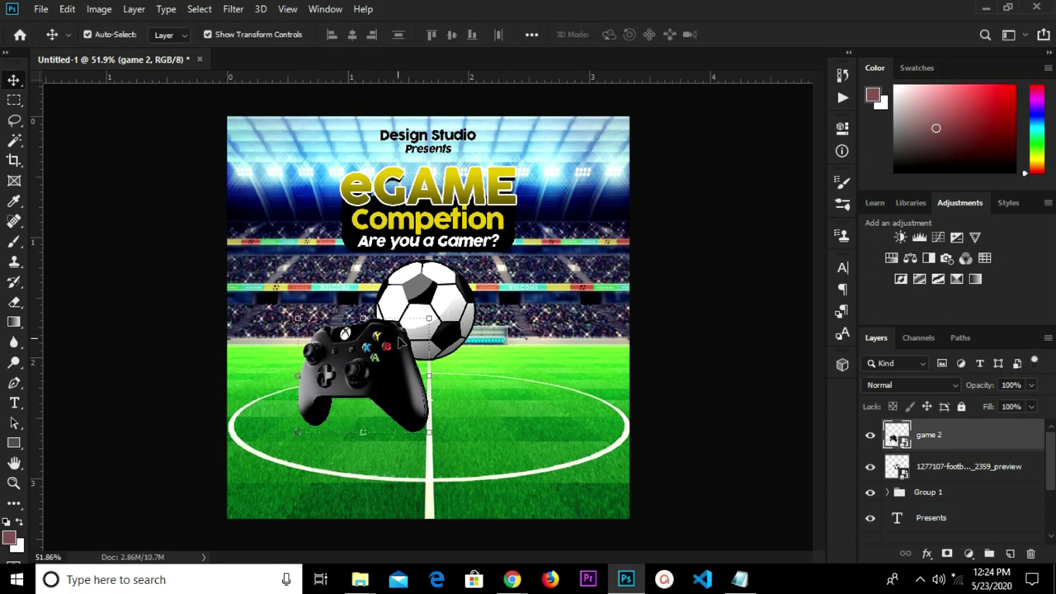
Rotate the game 2 controller about 15° clockwise and nudge it slightly up and to the left.
scroll(406, 356, up, 2)
key(ctrl+t)
drag(441, 302, 473, 315)
drag(368, 379, 363, 368)
click(590, 34)
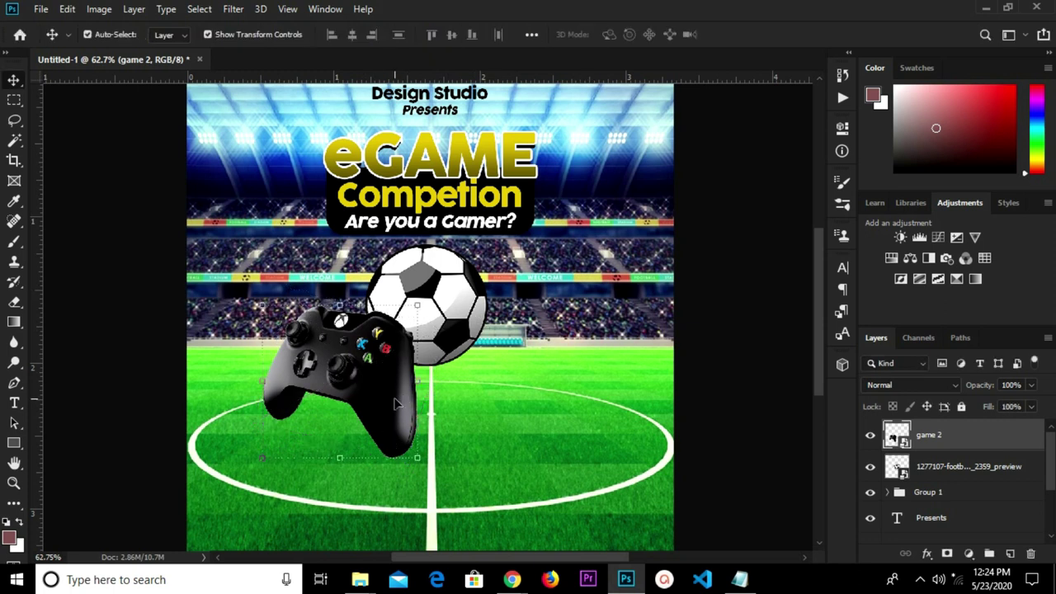
Shrink the tilted game 2 controller to about 30% and keep it just overlapping the football's lower-left edge.
key(ctrl+t)
drag(443, 328, 412, 355)
drag(359, 399, 366, 388)
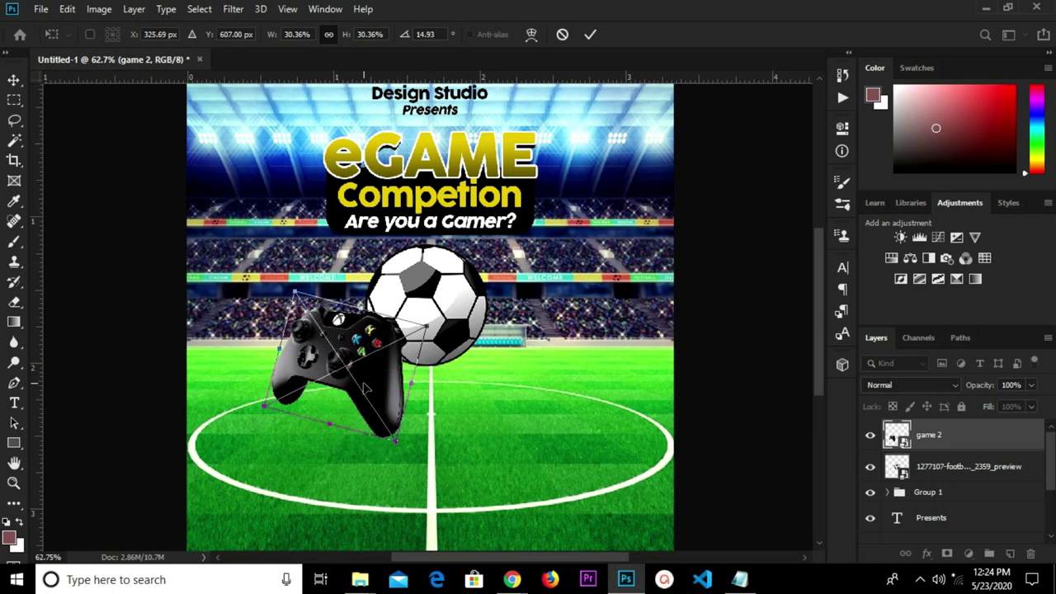
click(589, 34)
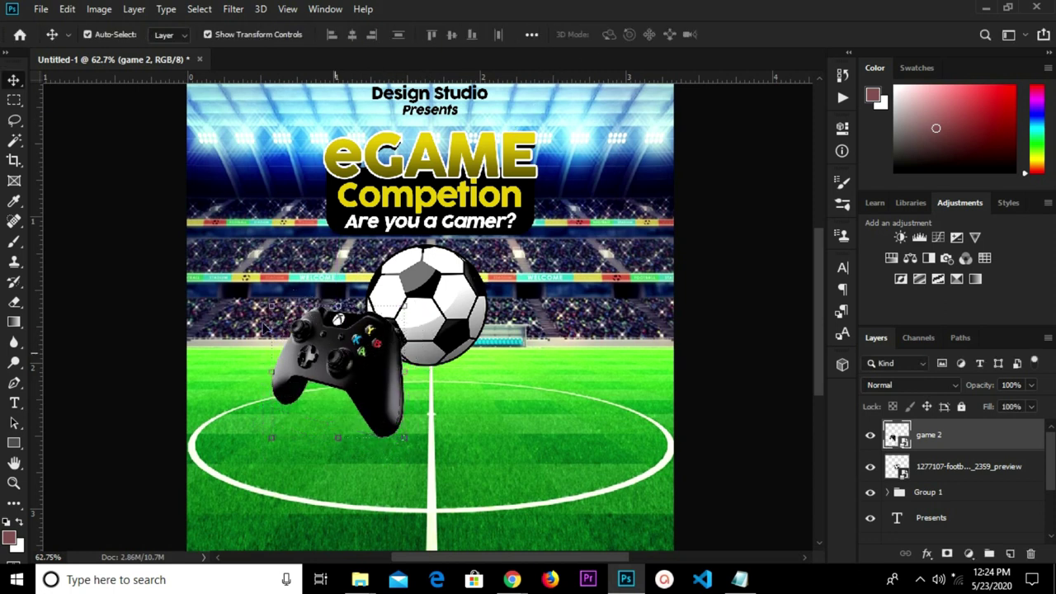
Place the game cont controller image as an embedded image and convert its layer to a smart object.
click(40, 10)
click(74, 303)
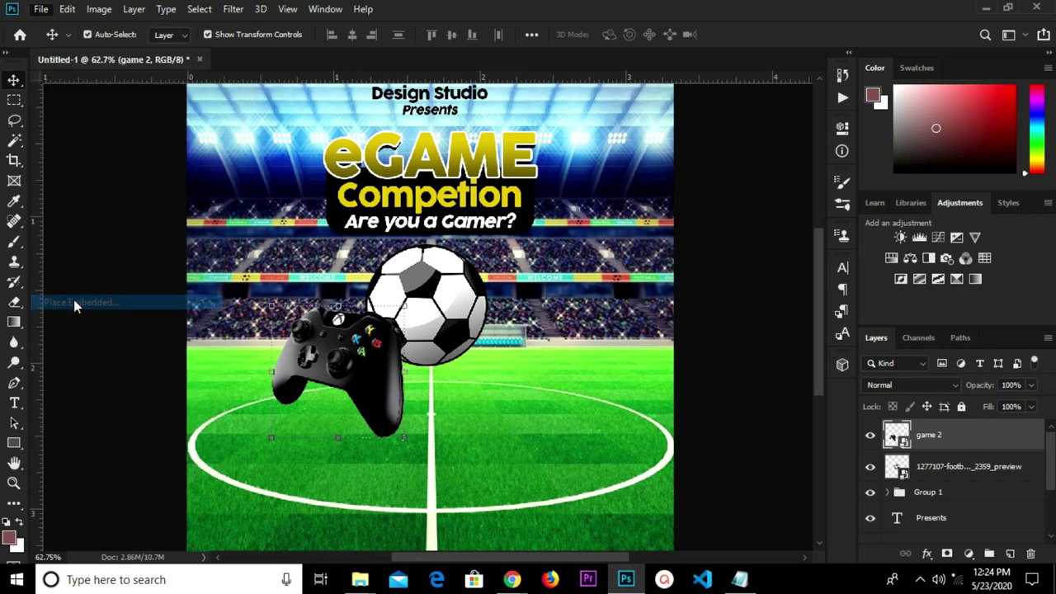
click(364, 96)
click(380, 345)
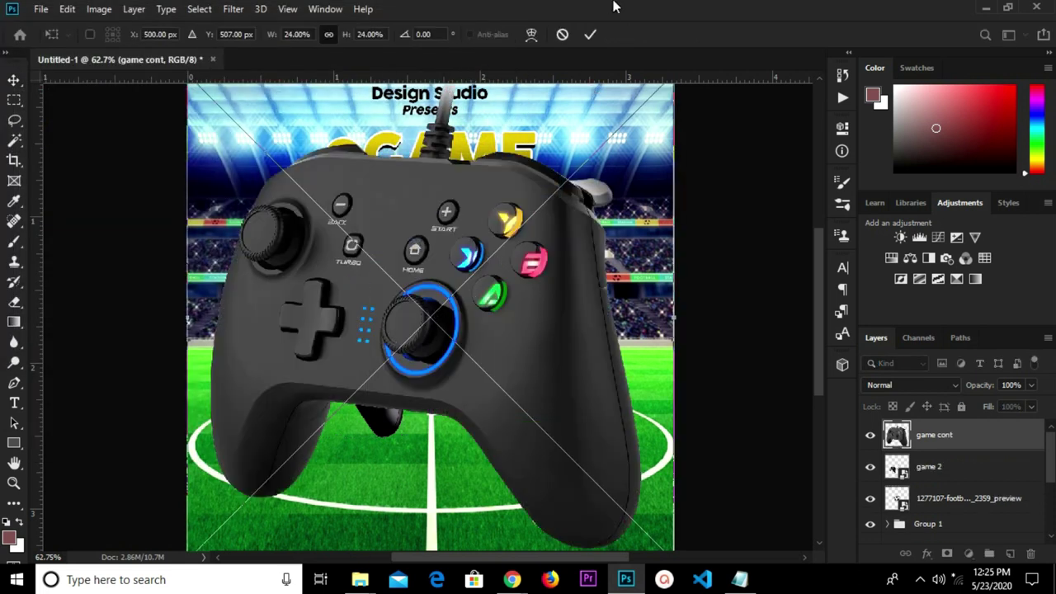
click(589, 34)
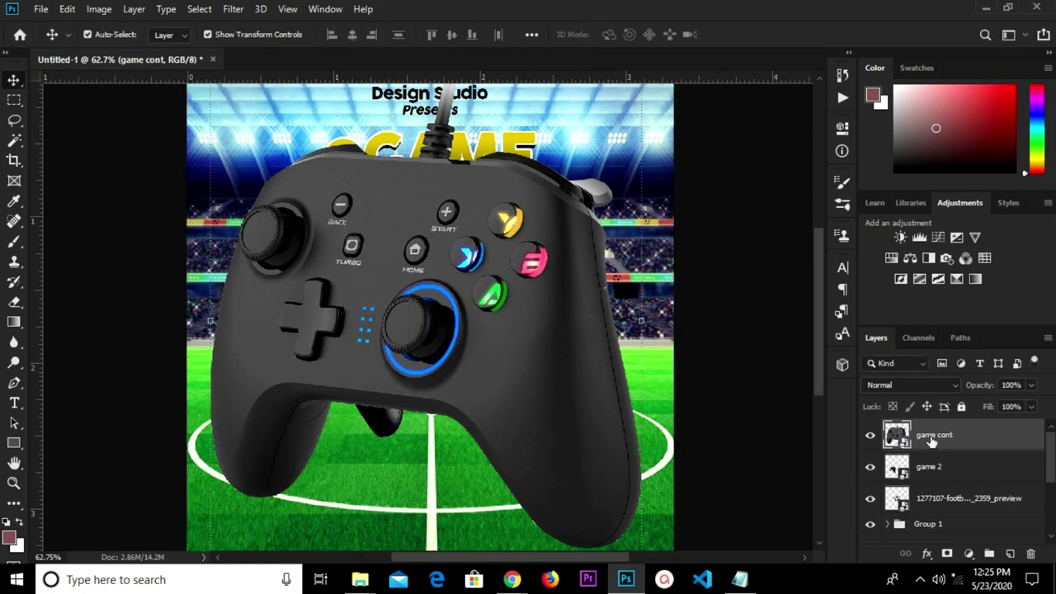
right_click(924, 435)
click(764, 161)
Scale the game cont controller to about 50%, move it to the right of the game 2 controller and flip it horizontally.
scroll(580, 204, down, 1)
key(ctrl+t)
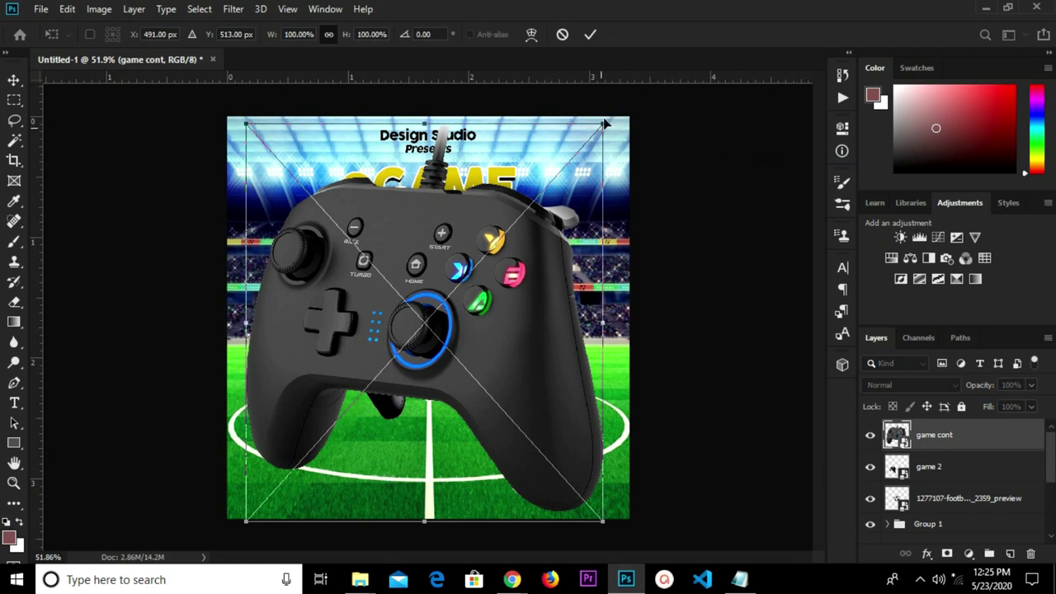
drag(605, 121, 425, 323)
drag(346, 412, 474, 395)
right_click(487, 377)
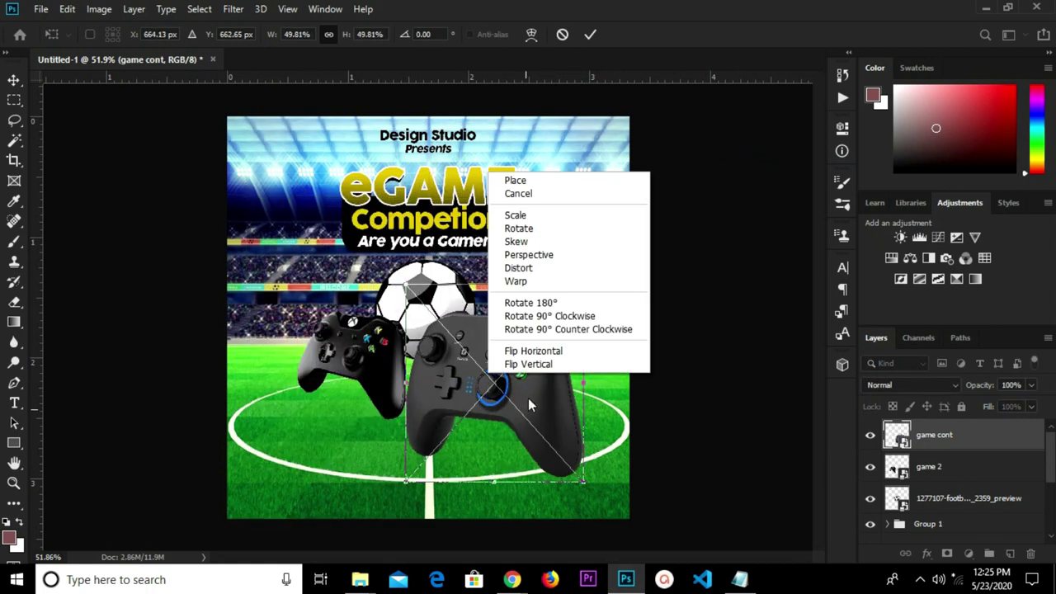
click(523, 352)
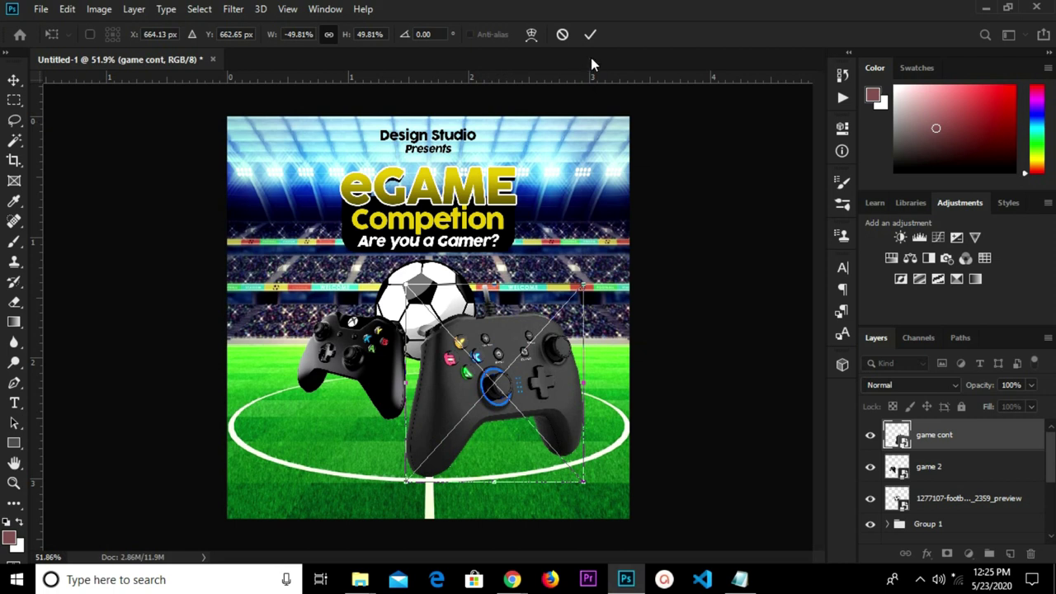
Shrink the game cont controller to about 27%, tilt it about 10.5° counter-clockwise and place it at the football's lower-right edge.
drag(583, 288, 503, 375)
scroll(451, 451, up, 2)
drag(465, 435, 568, 250)
drag(554, 330, 529, 347)
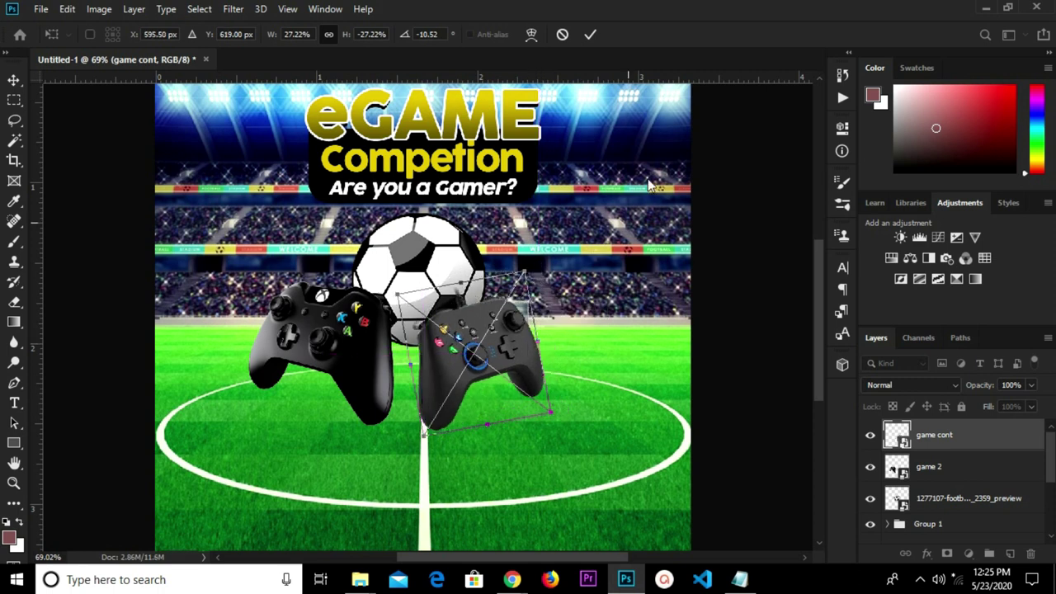
click(590, 34)
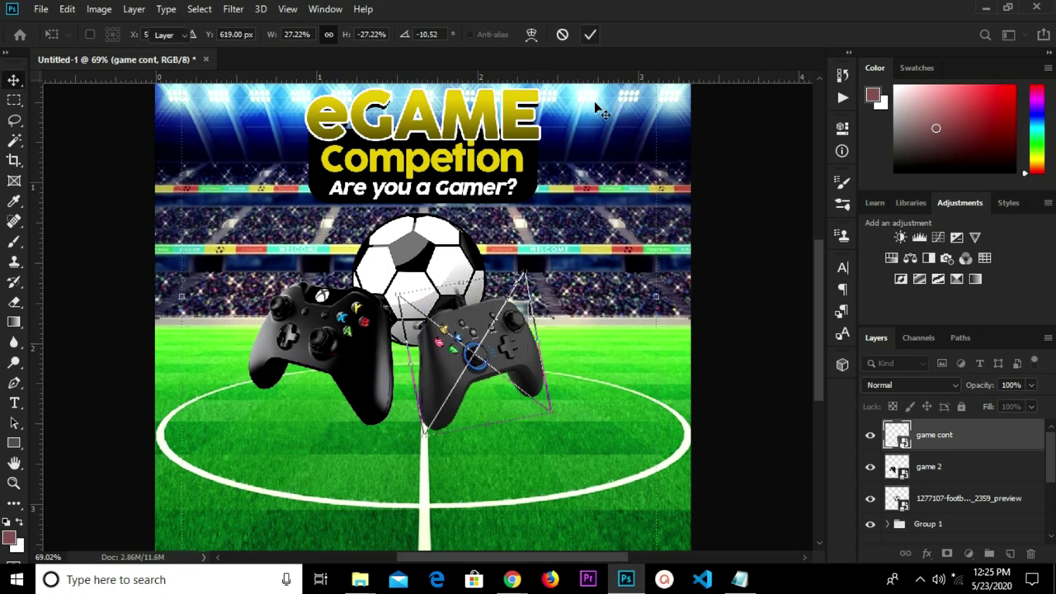
Rotate the game 2 controller to about 20.5° and shift it slightly to the right.
click(360, 351)
key(ctrl+t)
drag(333, 330, 338, 330)
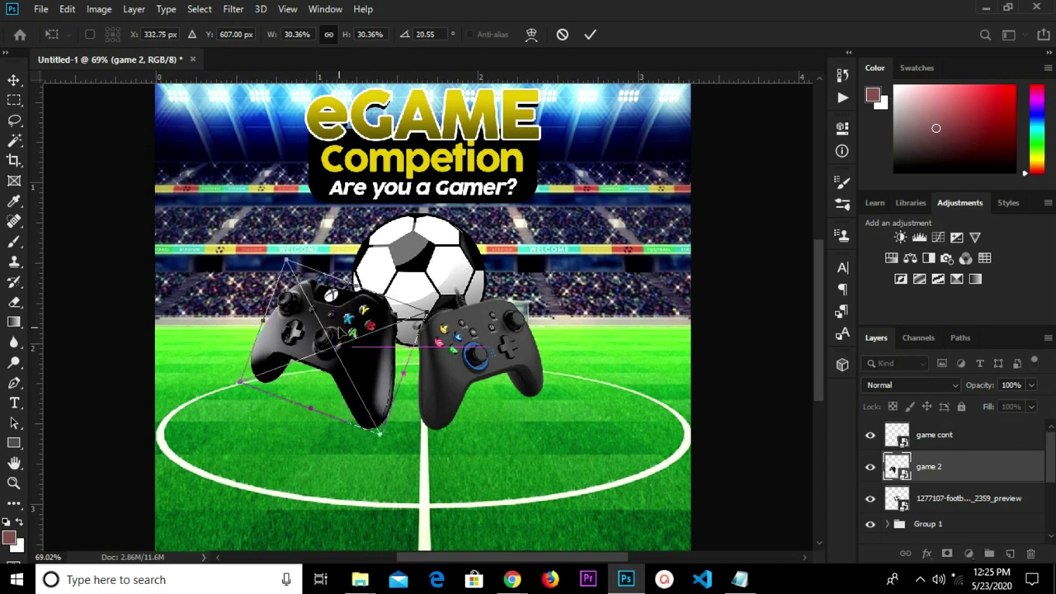
click(594, 39)
Nudge the football slightly left so it sits between the two controllers, and deselect it.
click(429, 252)
drag(427, 253, 419, 253)
click(730, 230)
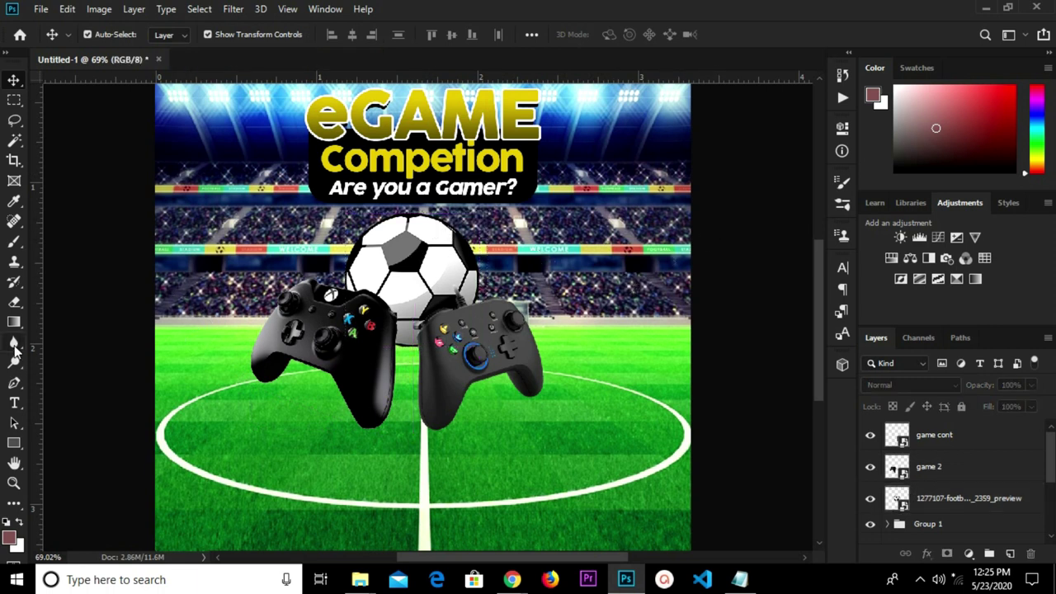
Add a new empty layer above the controllers and activate the Brush tool.
click(1010, 554)
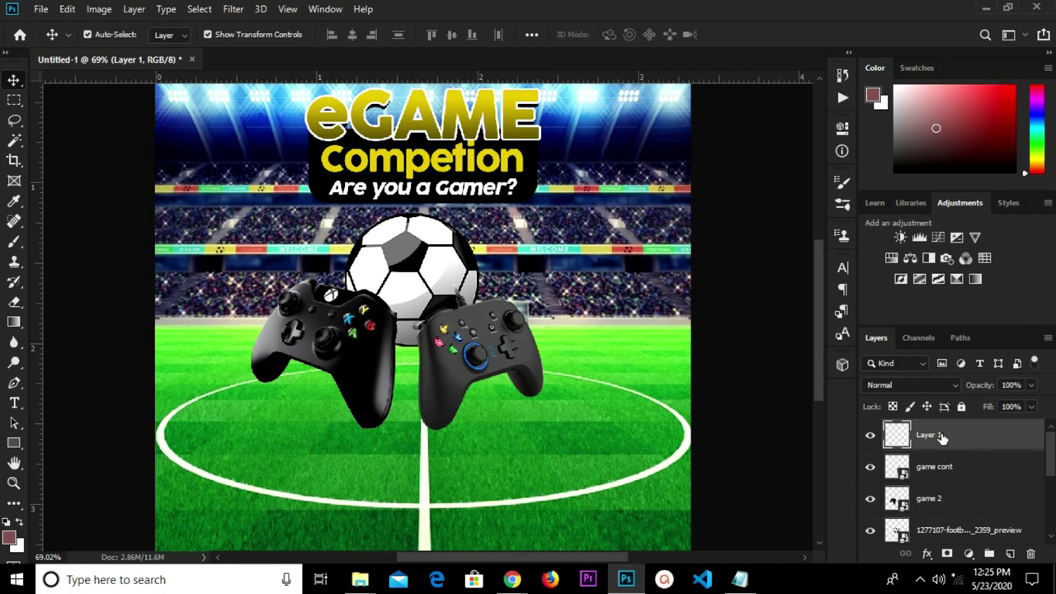
click(19, 246)
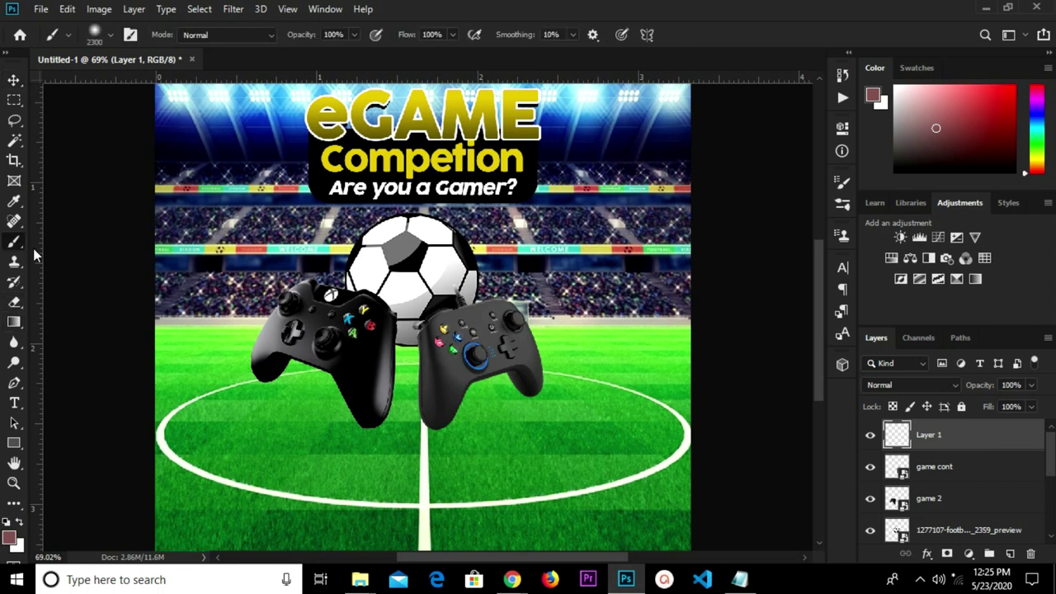
right_click(19, 243)
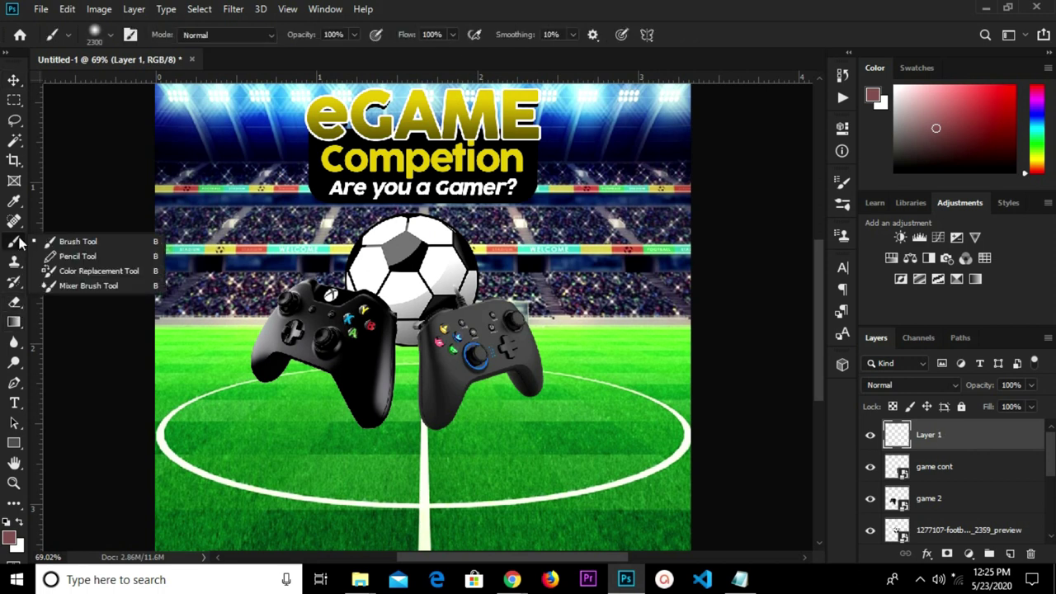
click(66, 249)
Reduce the oversized soft brush to a size of 300 px.
scroll(379, 275, down, 3)
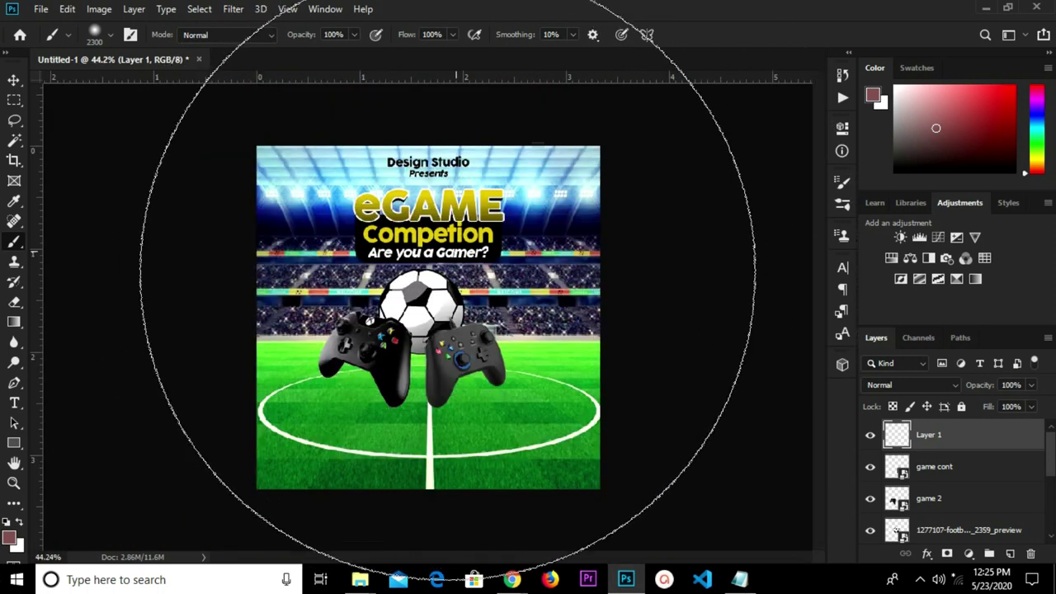
right_click(446, 308)
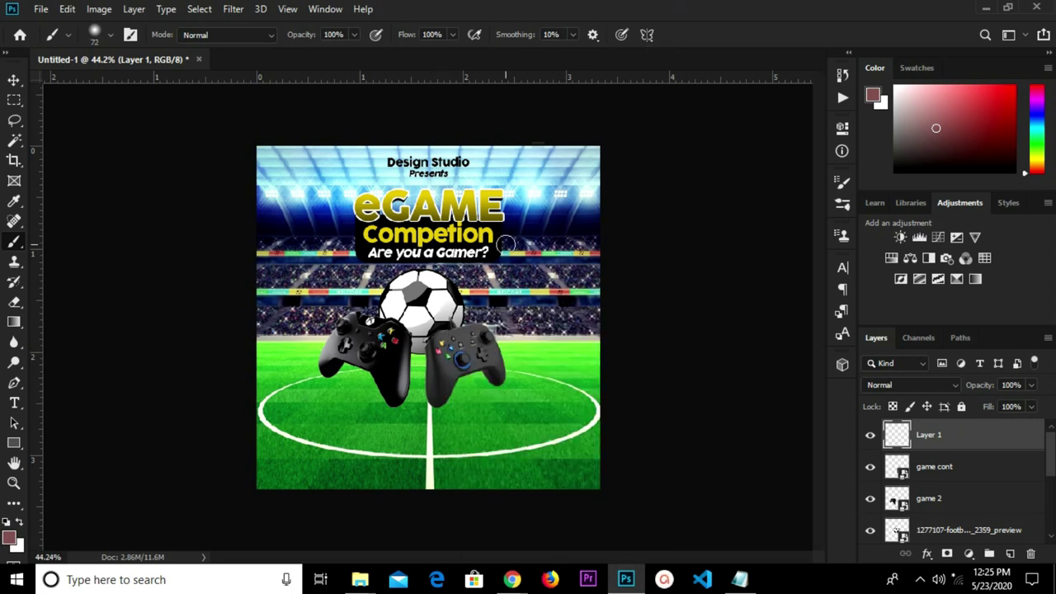
scroll(476, 254, up, 4)
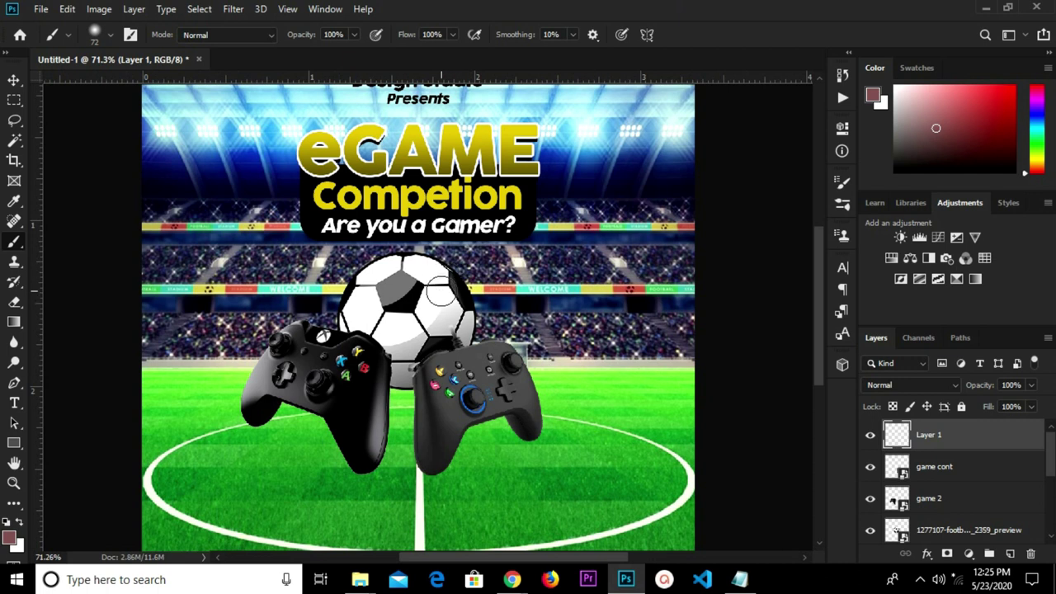
key(bracketright)
key(bracketright)
key(bracketright)
key(bracketright)
key(bracketright)
key(bracketright)
key(bracketright)
key(bracketright)
key(bracketright)
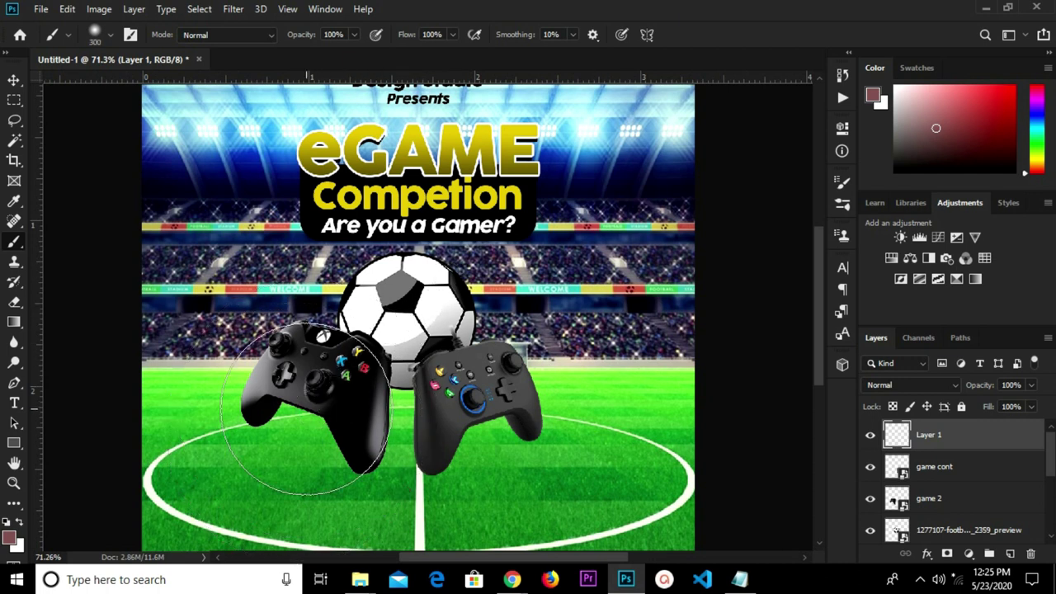
Set the foreground colour to black (#000000) and paint one soft dab on the grass beneath the game 2 controller.
click(9, 537)
drag(627, 441, 796, 513)
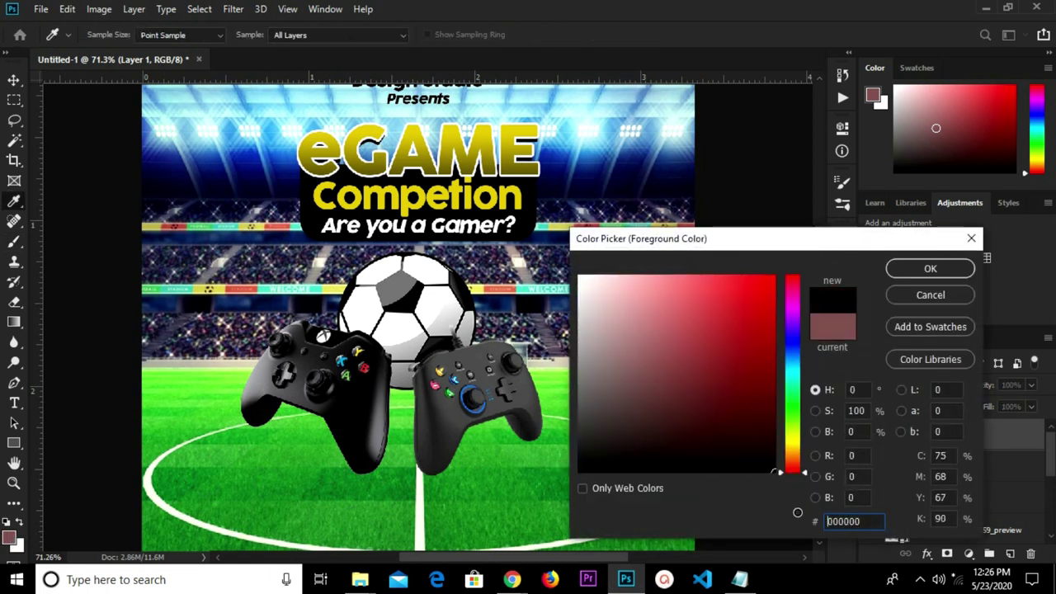
click(906, 274)
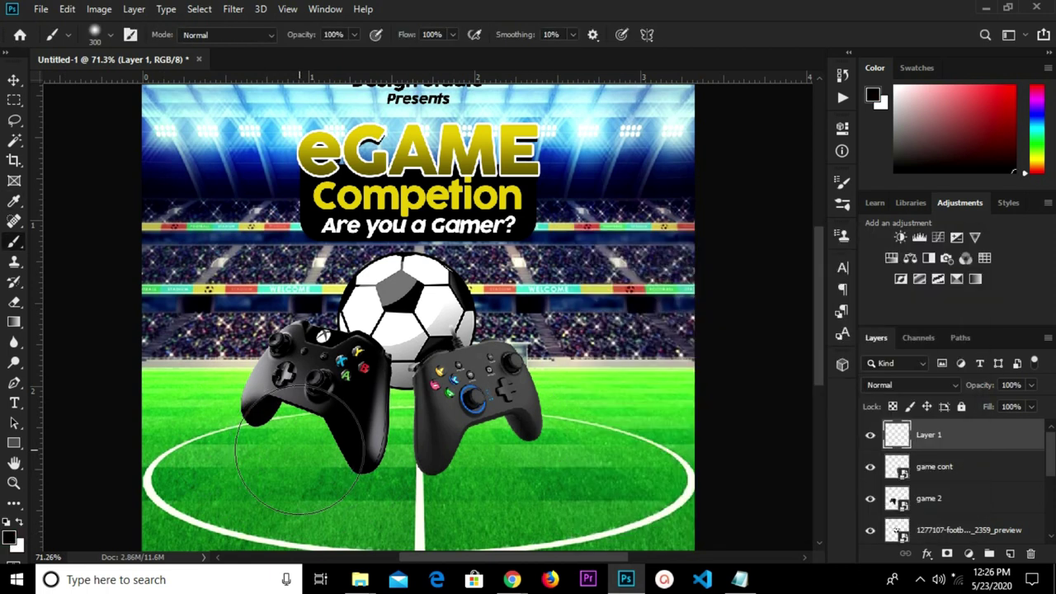
click(288, 448)
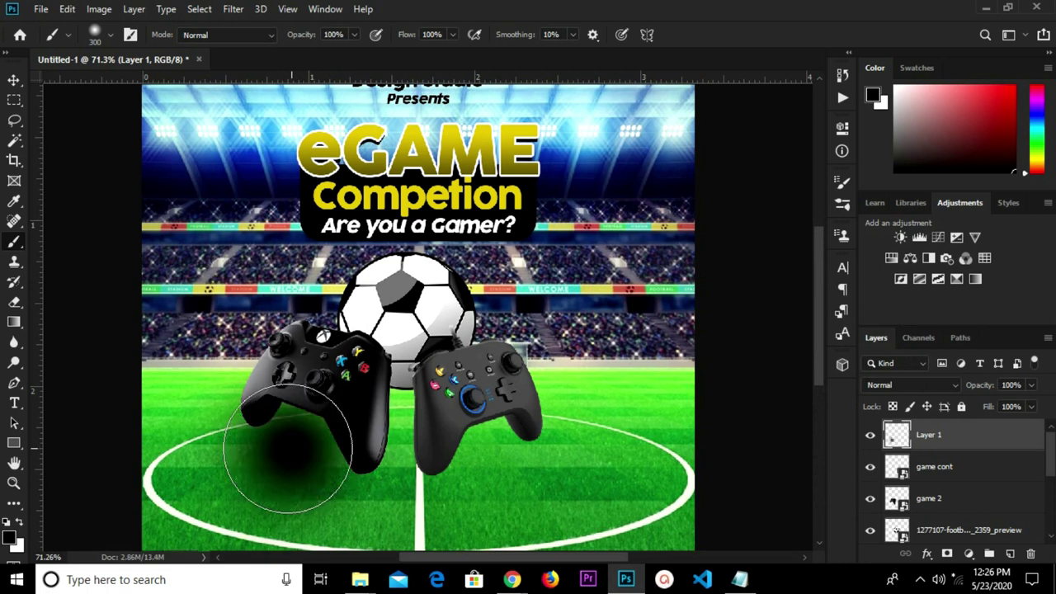
Flatten the black dab to about 35% height and 145% width, rotate it about 10° and fit it under the game 2 controller as a shadow.
click(14, 80)
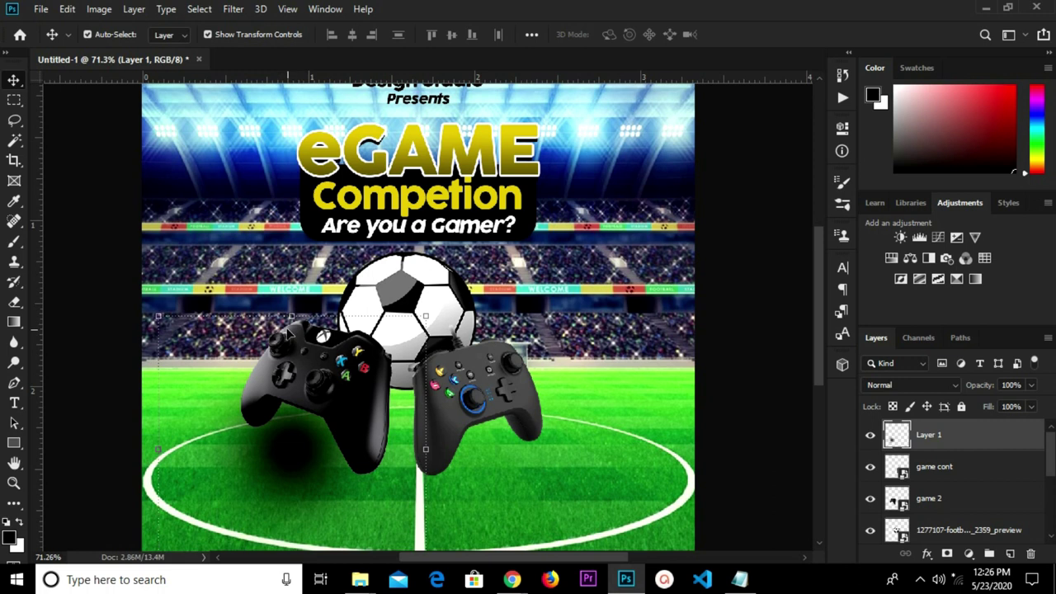
mouse_move(289, 315)
mouse_down()
mouse_move(279, 520)
mouse_move(264, 465)
mouse_up()
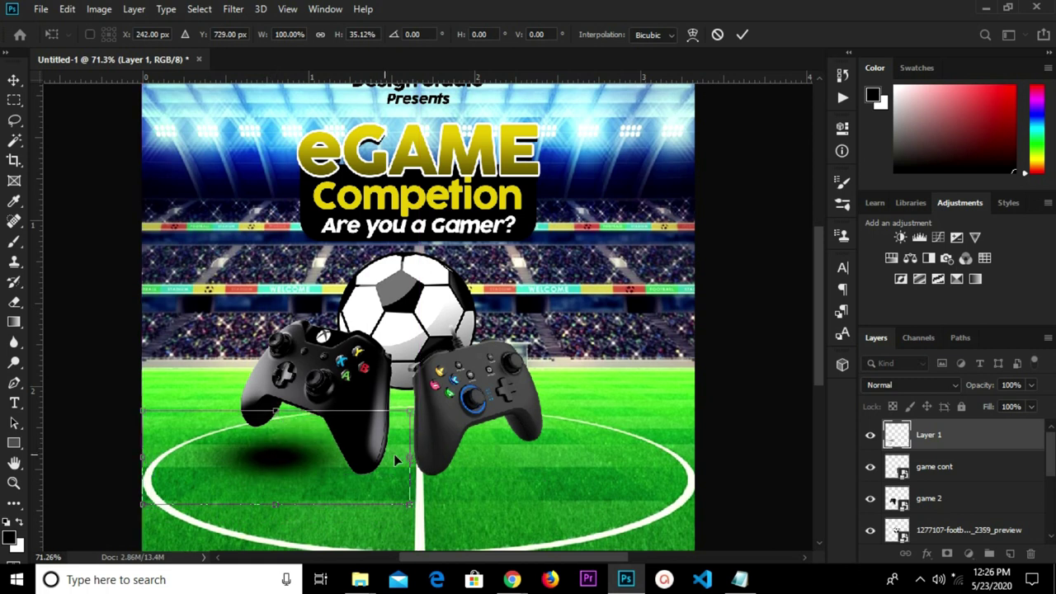
drag(404, 460, 529, 457)
drag(326, 463, 303, 457)
drag(514, 392, 532, 419)
drag(298, 456, 288, 462)
drag(522, 459, 524, 450)
click(743, 35)
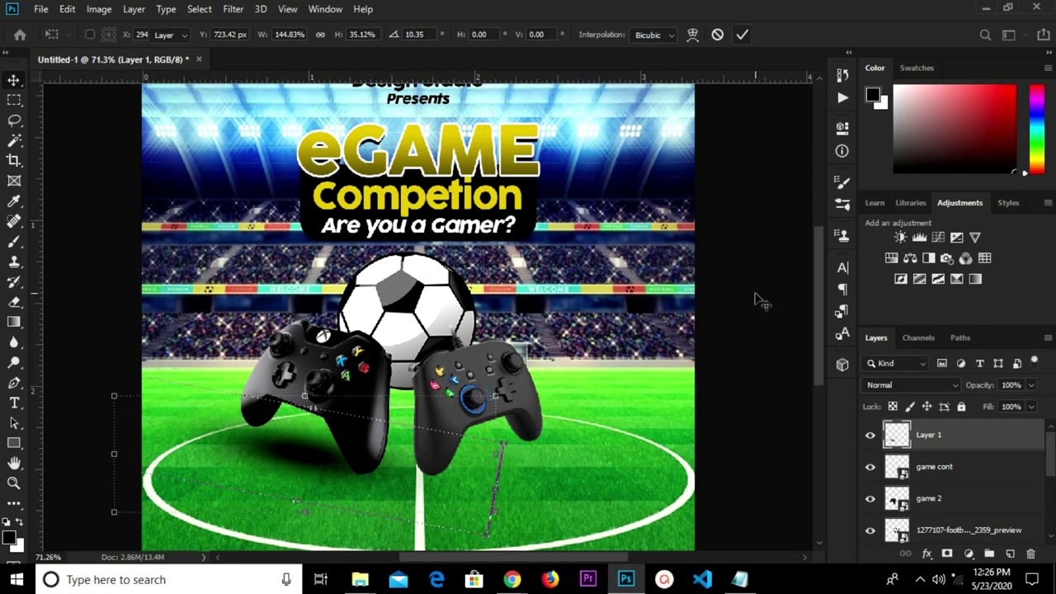
Lower the opacity of the shadow layer beneath the game 2 controller to 92%.
click(1030, 385)
drag(1024, 405, 1022, 405)
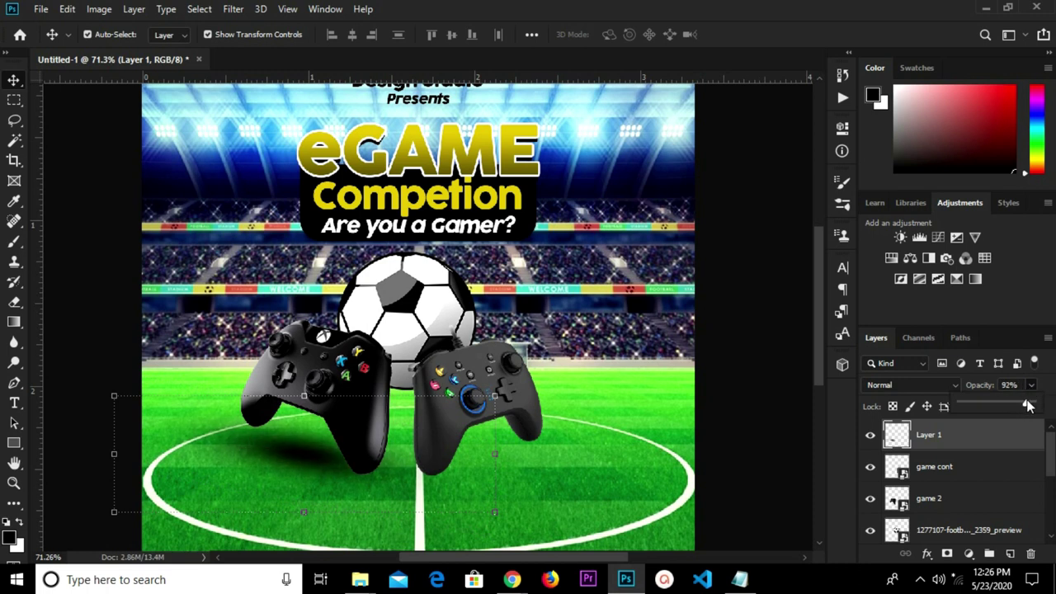
click(578, 305)
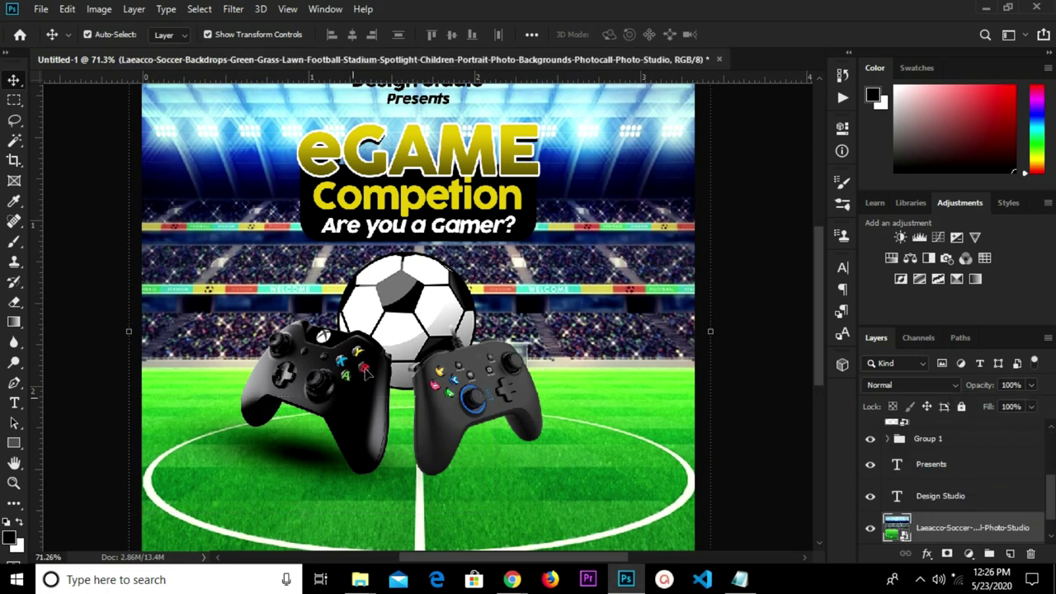
Duplicate the shadow layer, flip the copy horizontally and move it beneath the game cont controller as its shadow.
key(ctrl+0)
click(345, 406)
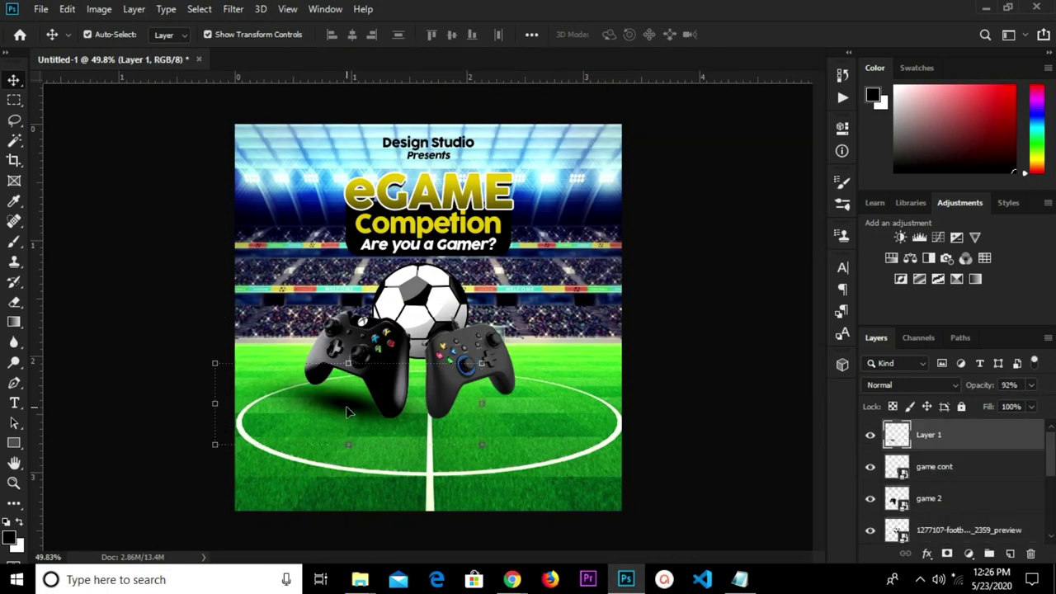
key(ctrl+j)
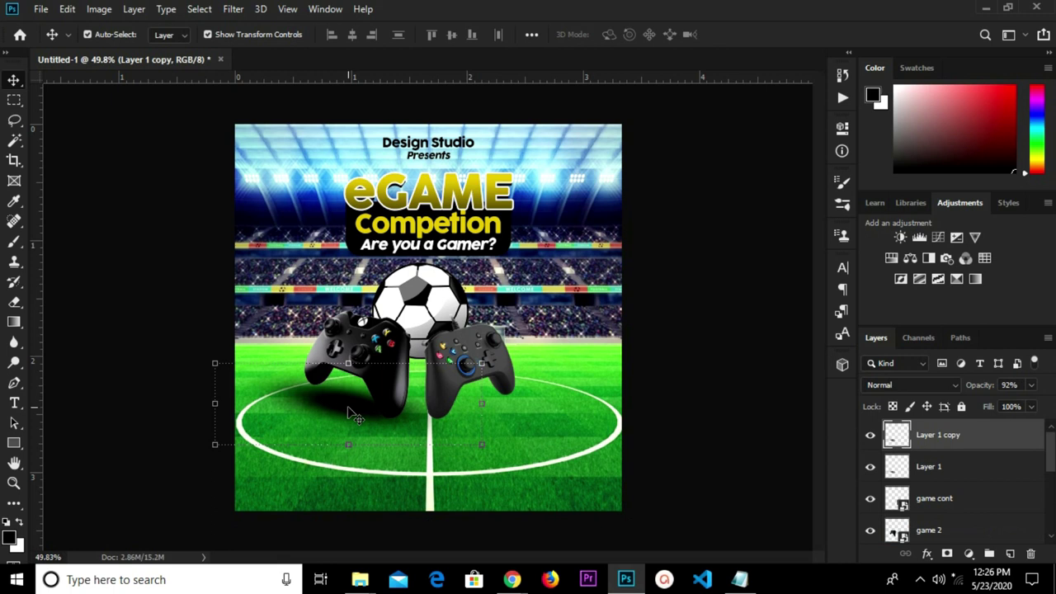
key(ctrl+t)
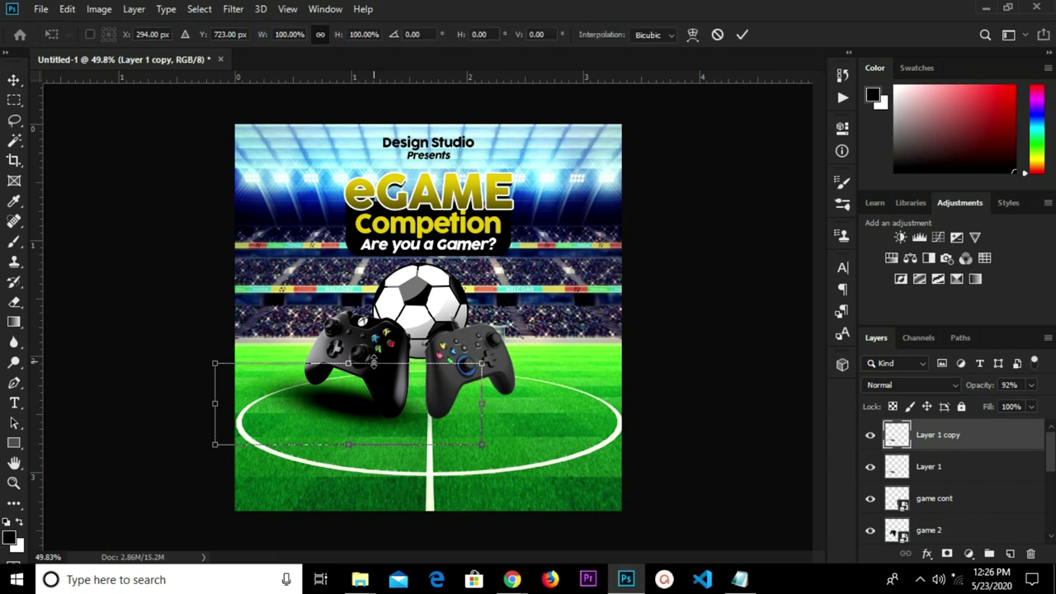
right_click(363, 394)
click(416, 381)
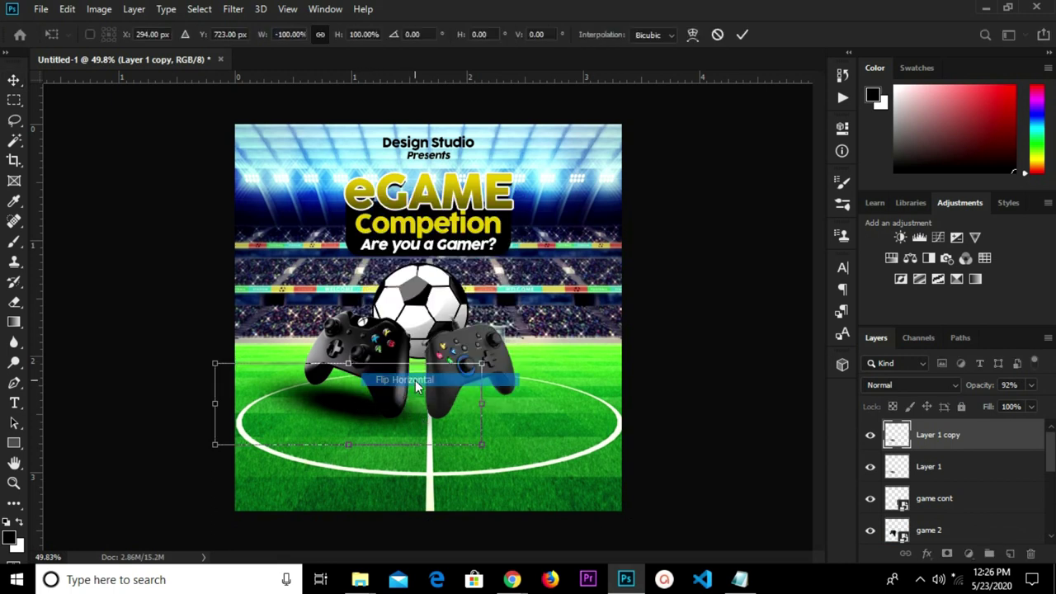
drag(359, 408, 490, 419)
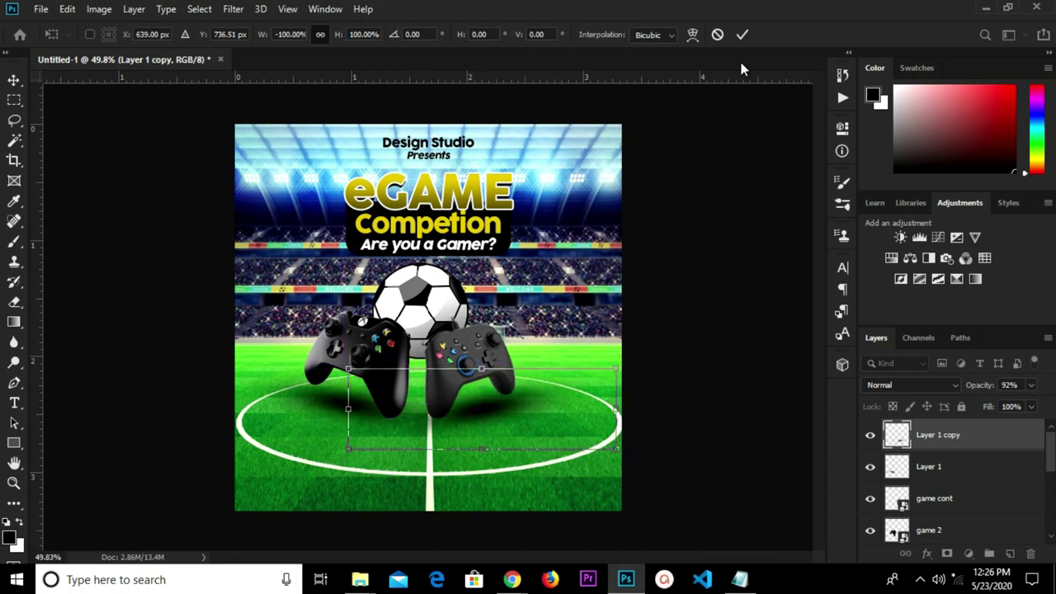
Apply the horizontally flipped transform to the shadow copy beneath the right-hand controller.
click(742, 35)
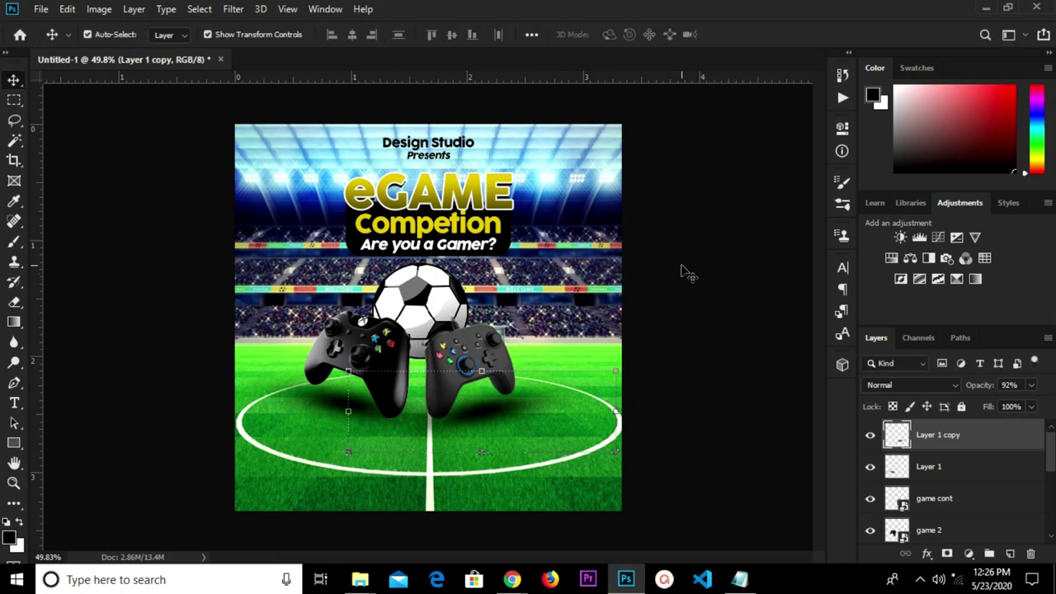
scroll(679, 276, down, 1)
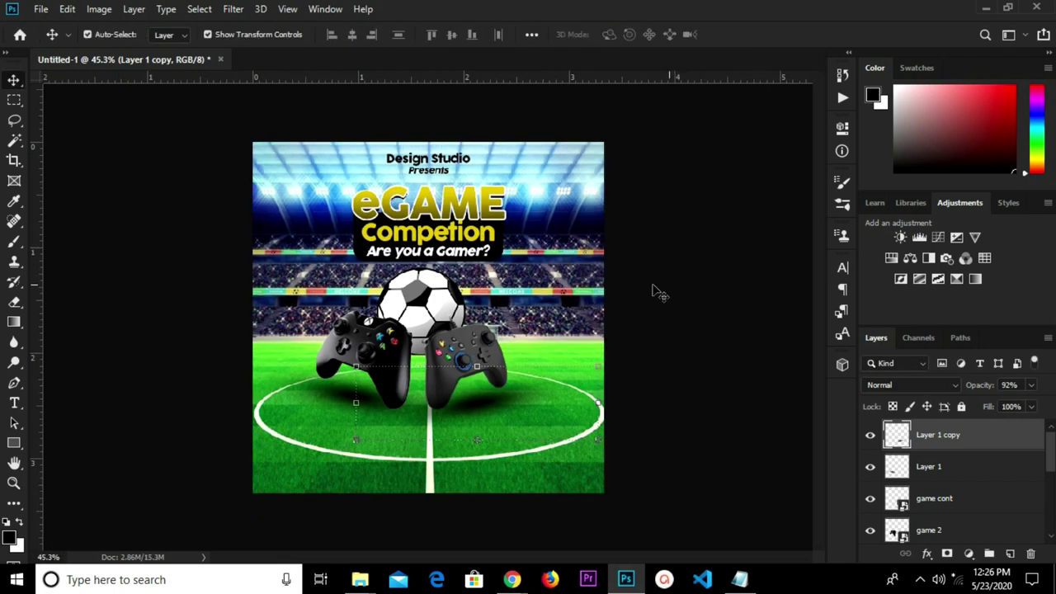
click(326, 345)
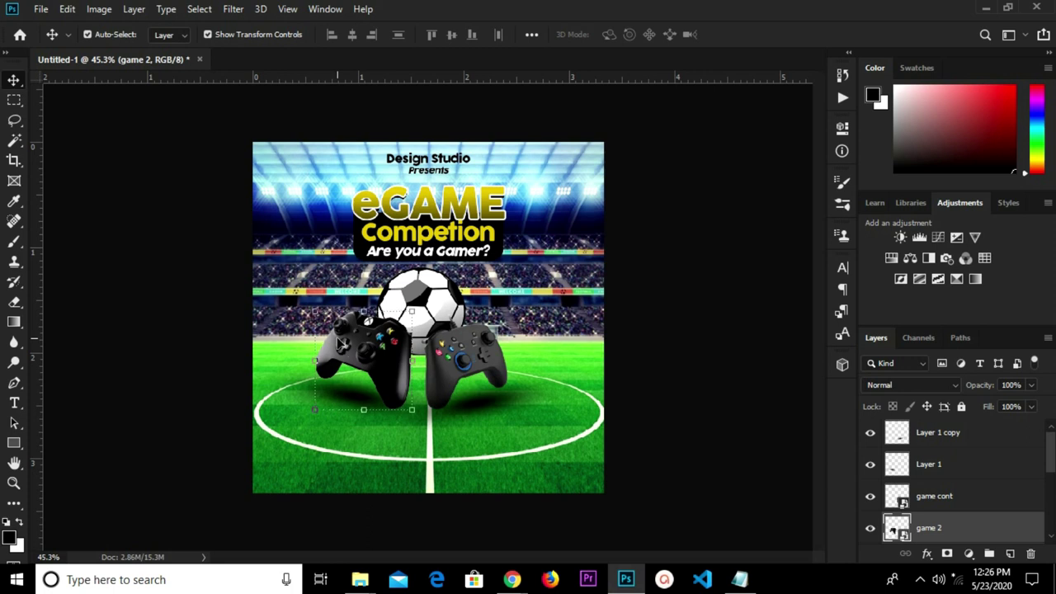
click(676, 295)
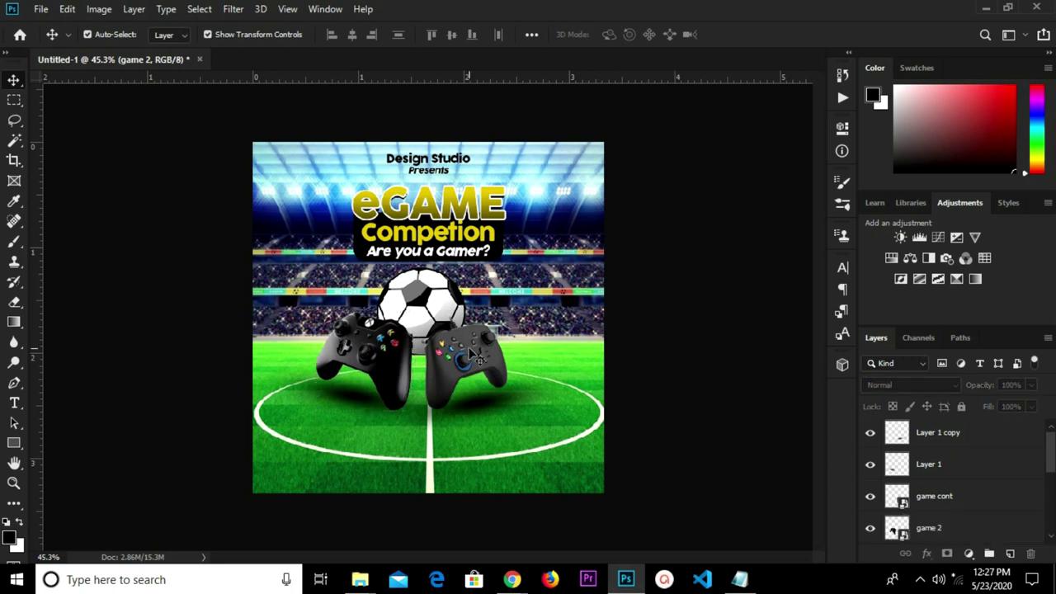
click(470, 353)
drag(467, 353, 492, 345)
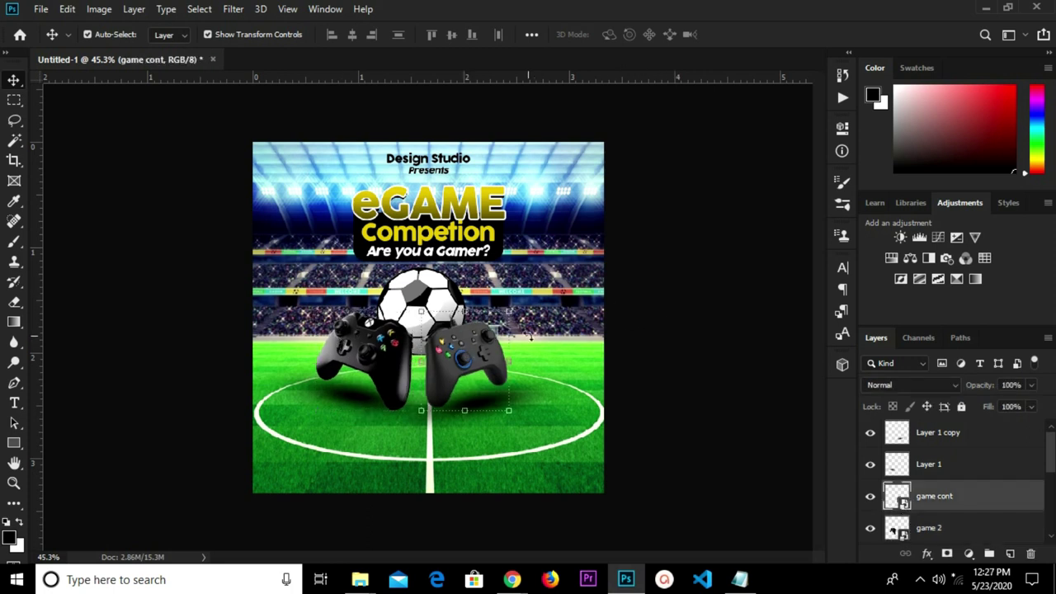
click(656, 314)
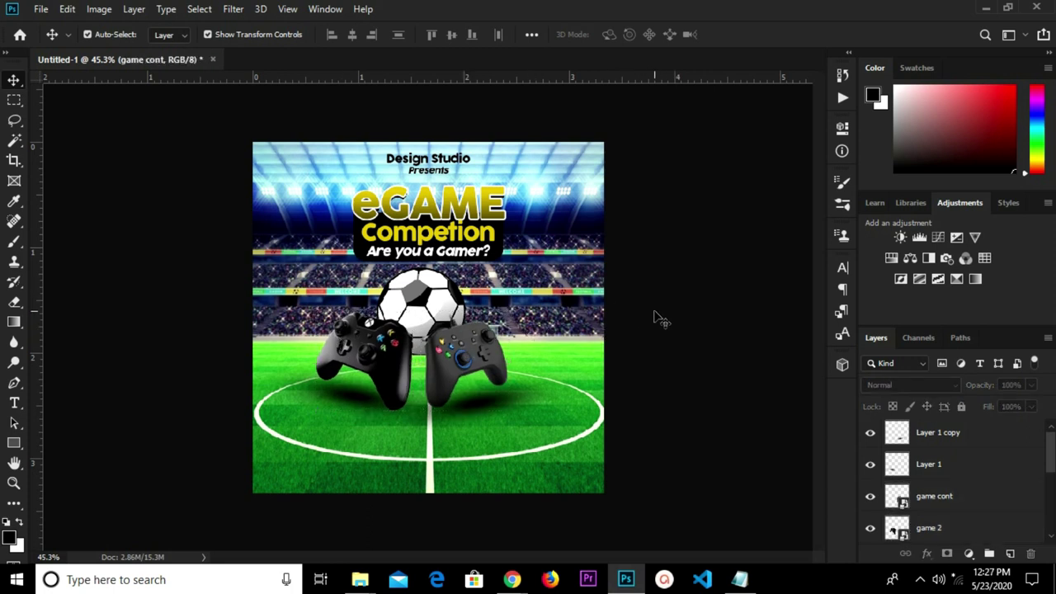
Group the two shadow layers, both game controllers and the football layer together.
click(952, 436)
scroll(952, 450, down, 2)
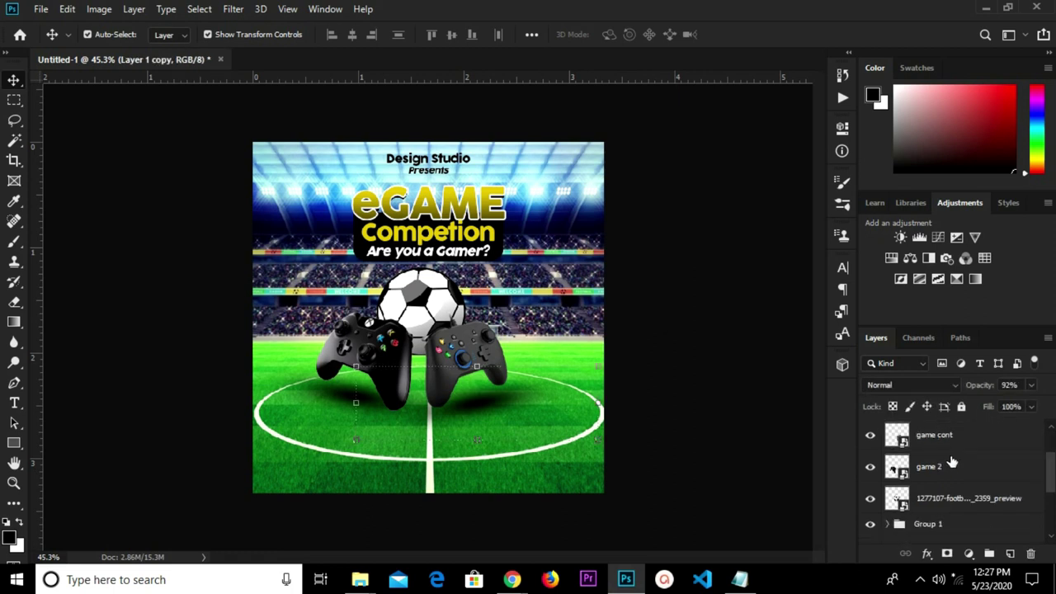
shift+click(949, 476)
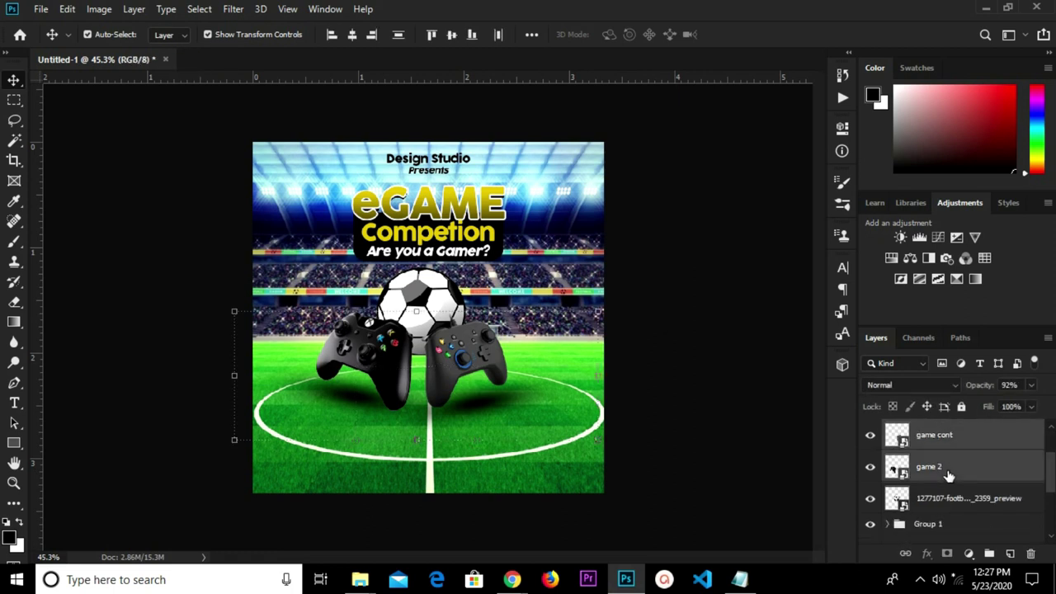
shift+click(949, 498)
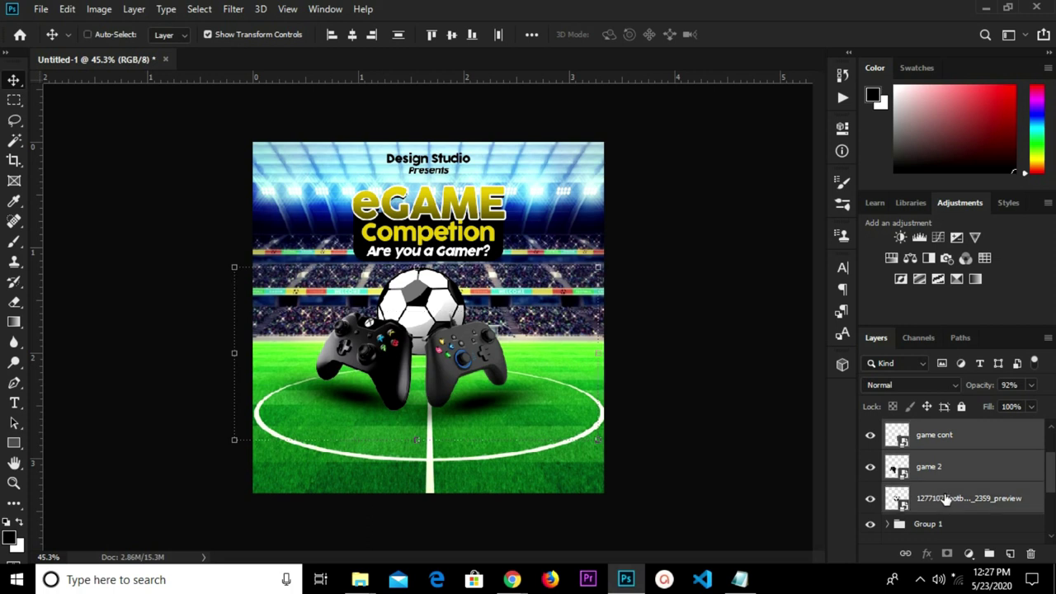
key(ctrl+g)
click(870, 429)
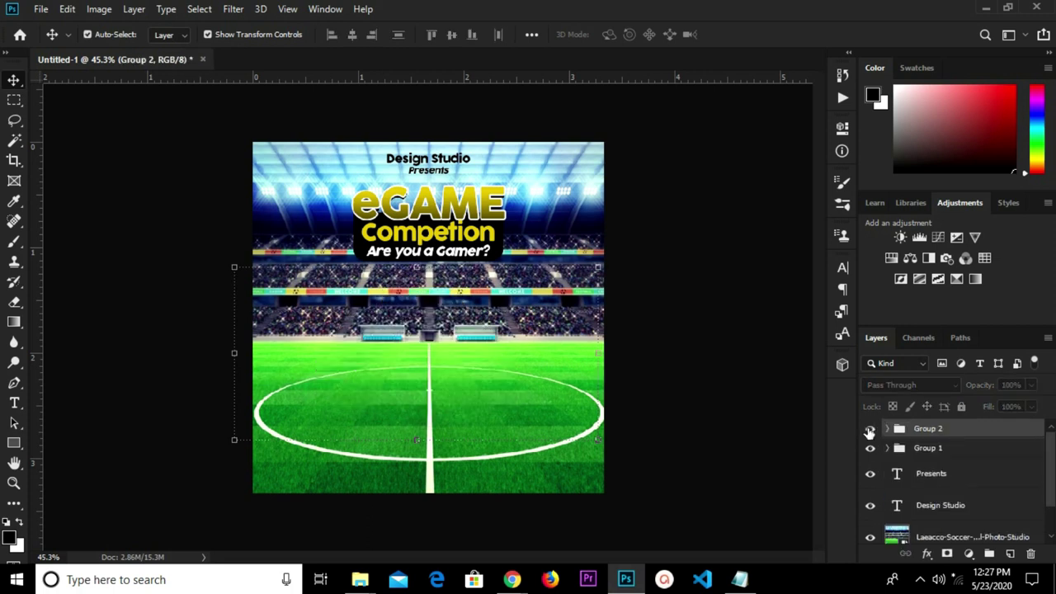
click(869, 429)
Scale the football-and-controllers group down to about 87.5% and reposition it over the middle of the pitch.
key(ctrl)
key(ctrl+t)
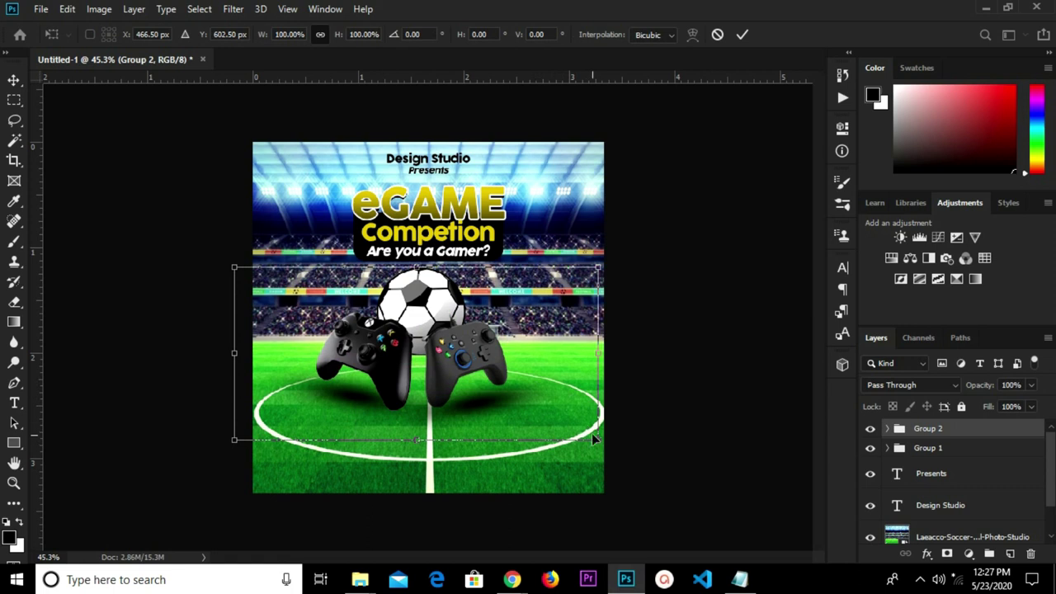
drag(595, 439, 556, 418)
drag(361, 346, 396, 355)
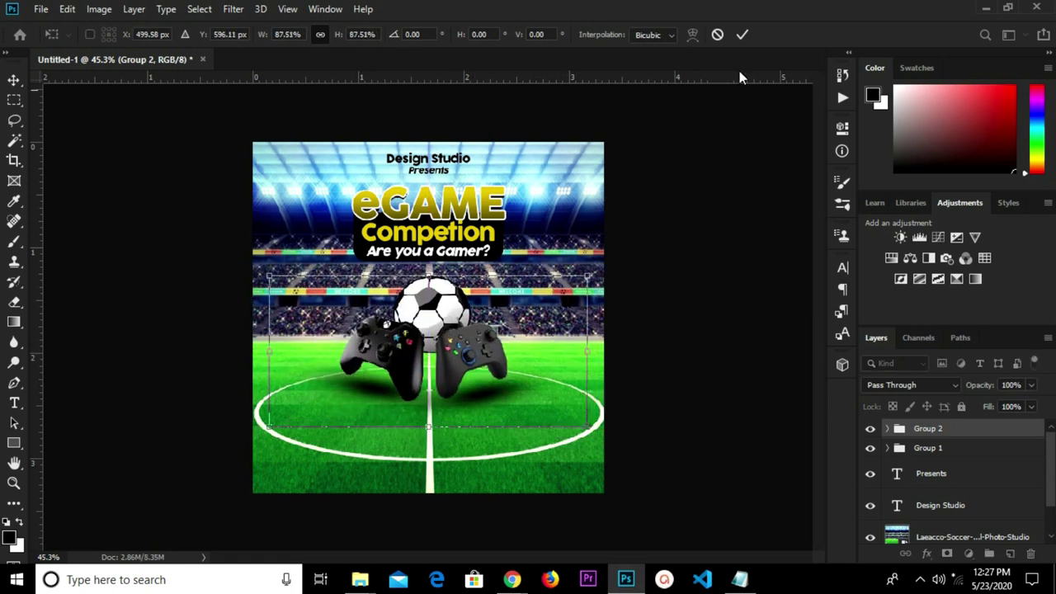
click(740, 36)
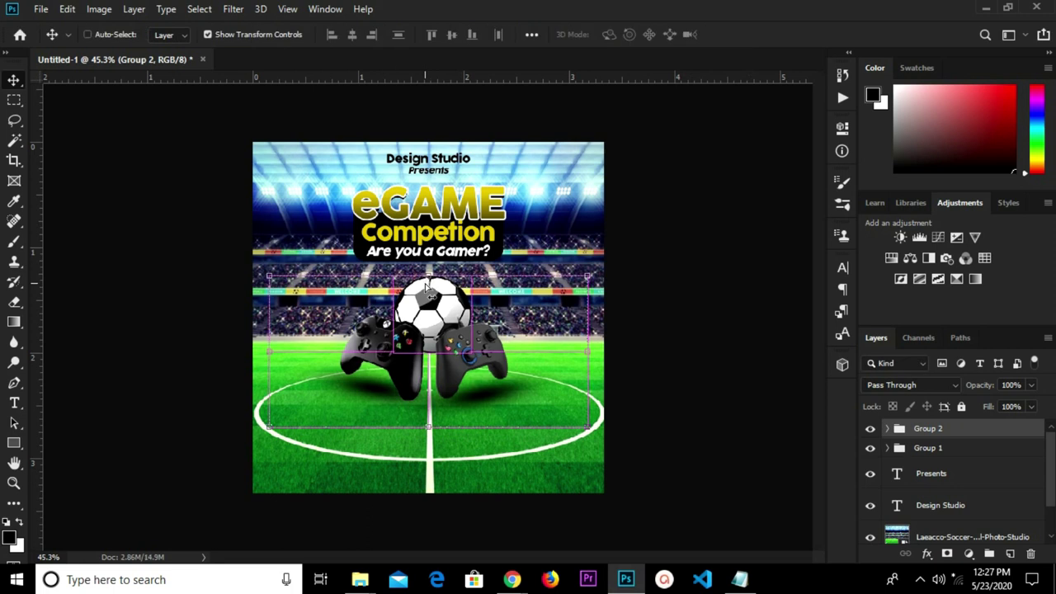
Align the football-and-controllers group to the canvas's horizontal center and nudge it slightly upward.
key(ctrl+a)
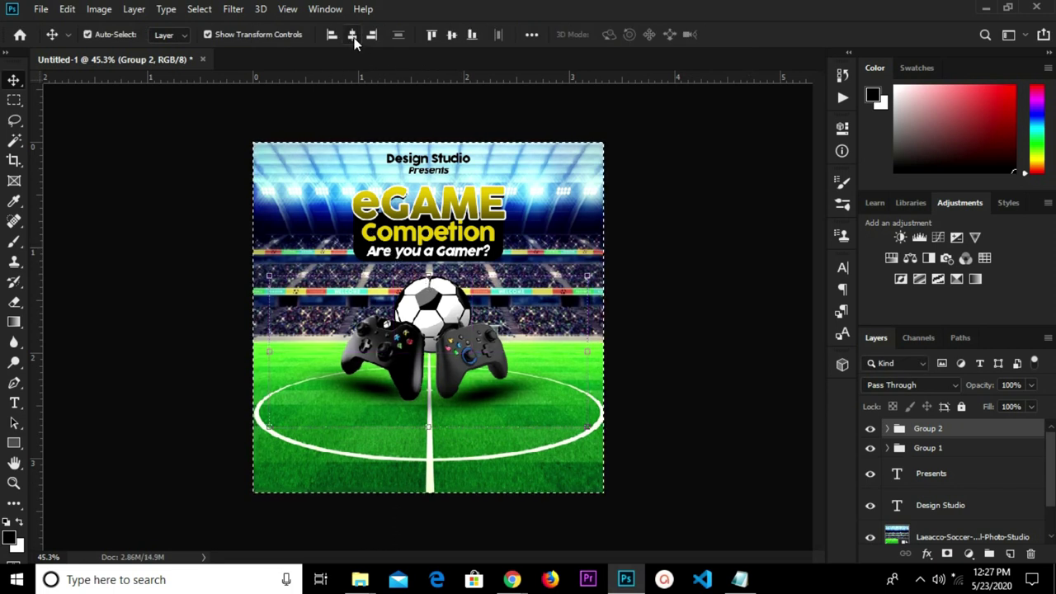
key(ctrl+d)
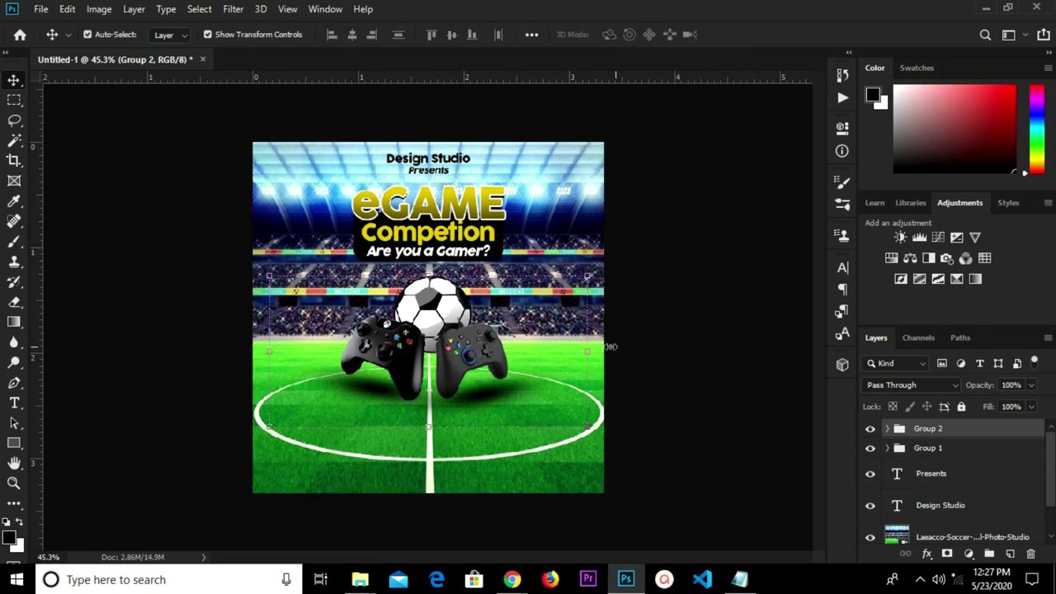
key(shift+Up)
key(shift+Up)
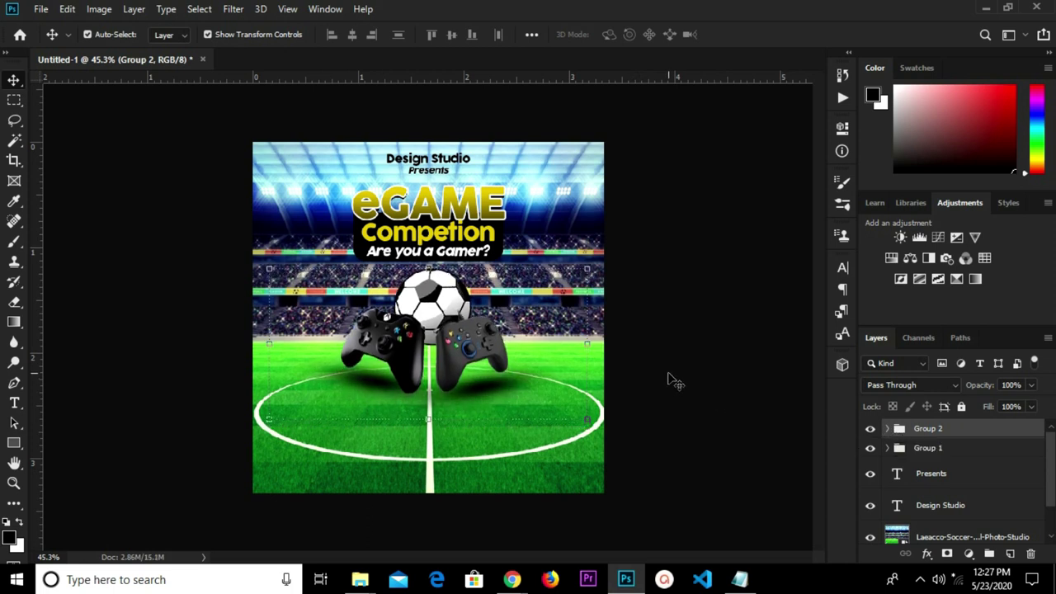
key(Left)
key(ctrl+a)
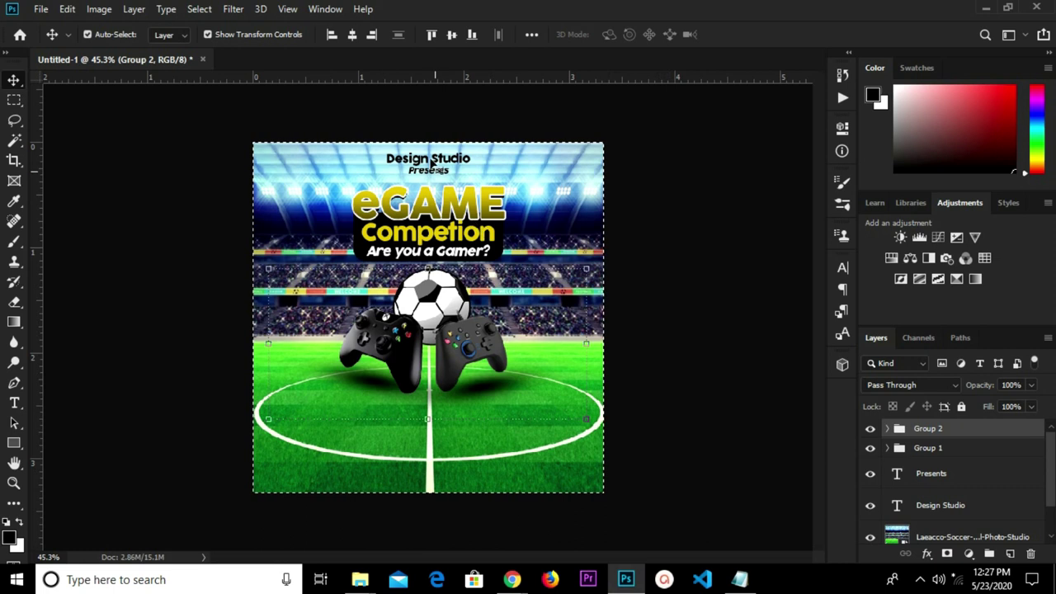
click(353, 34)
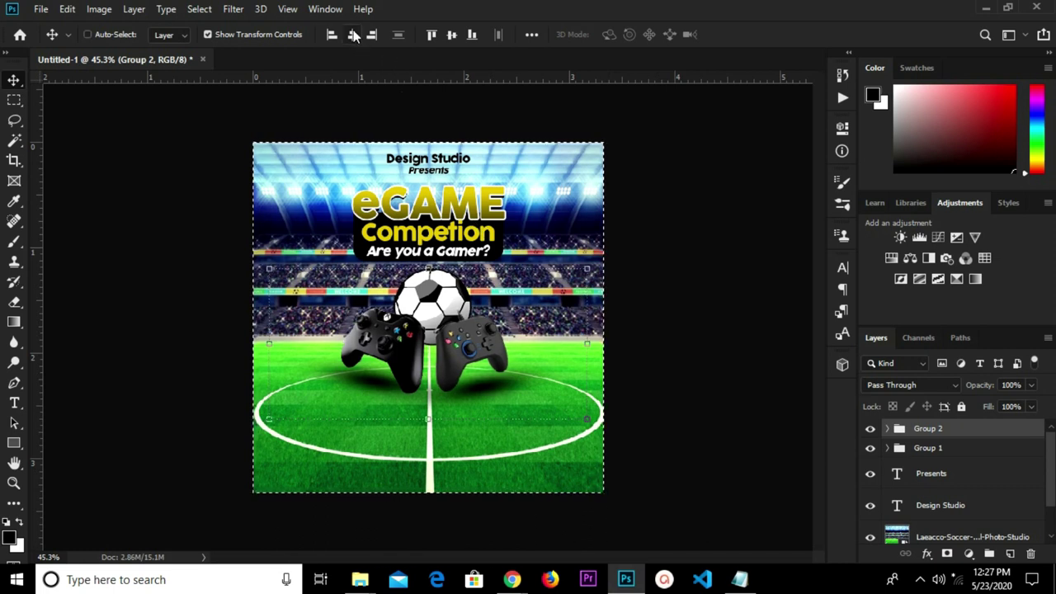
key(ctrl+d)
click(628, 358)
Draw a black rectangle about 639 by 56 px across the pitch below the controllers.
drag(10, 446, 54, 441)
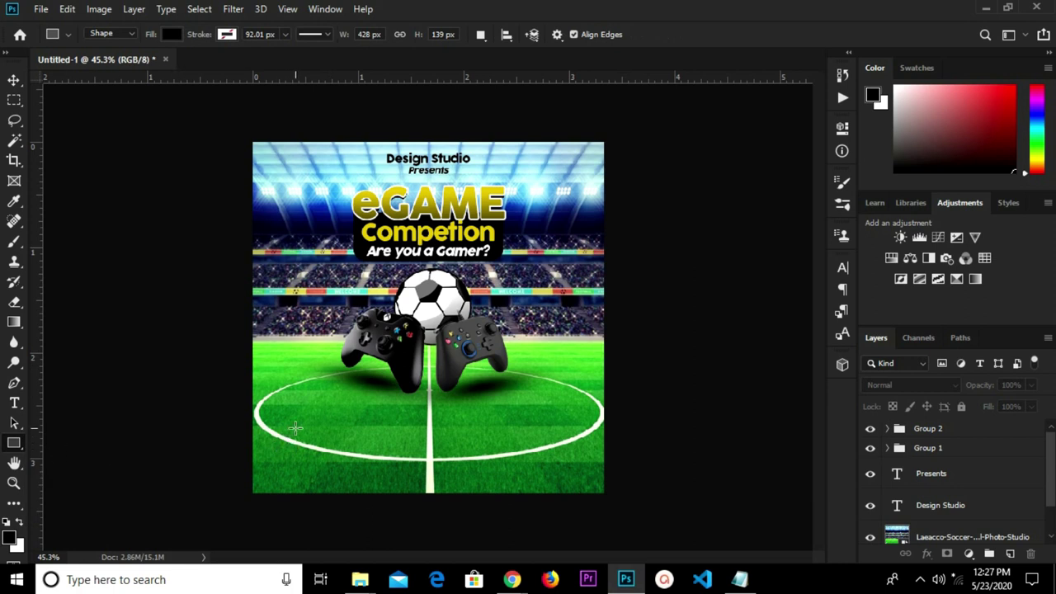
drag(318, 422, 542, 440)
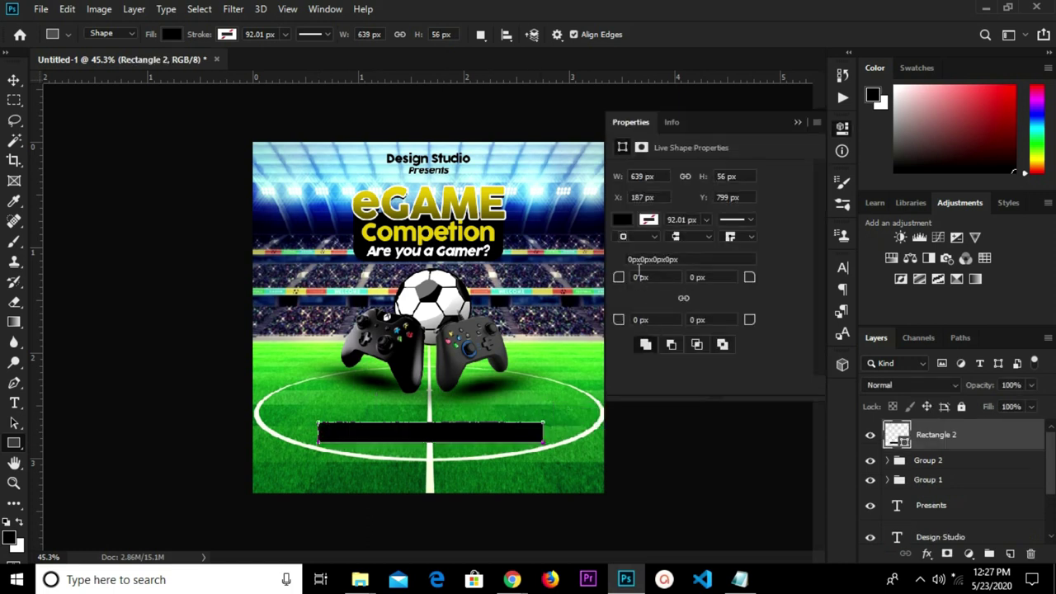
click(624, 221)
click(797, 122)
click(797, 123)
key(v)
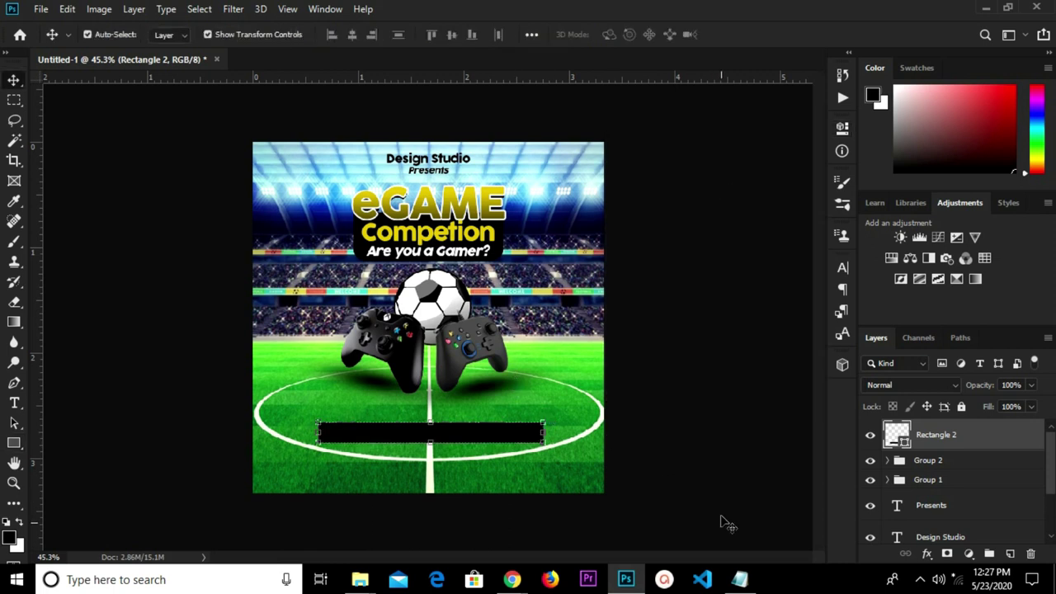
Switch to the soccer notes in Notepad, copy the date "20th Nov. 2020" and return to the Photoshop design.
click(740, 579)
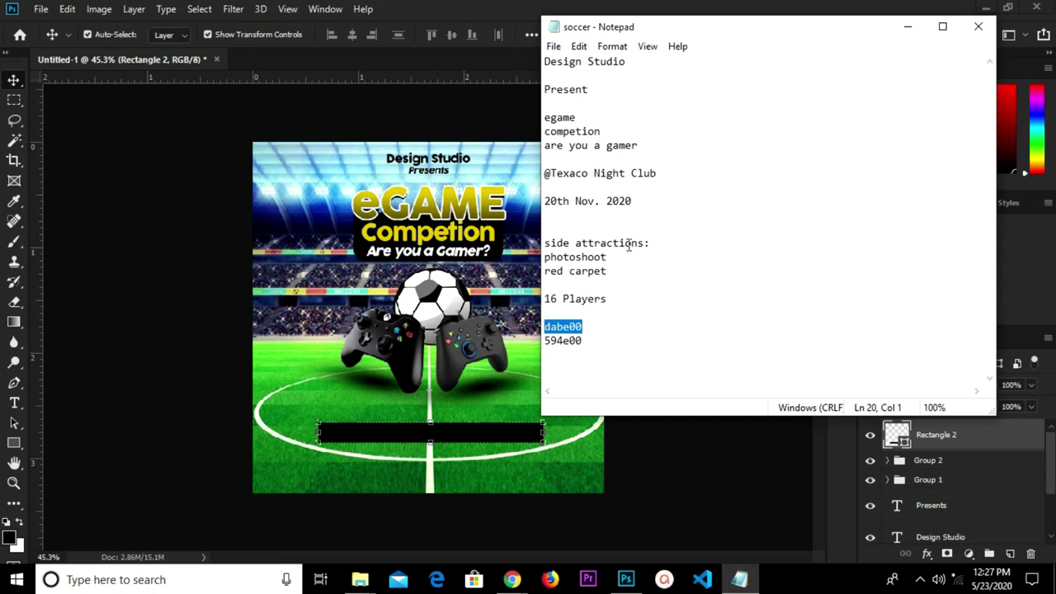
drag(643, 198, 522, 205)
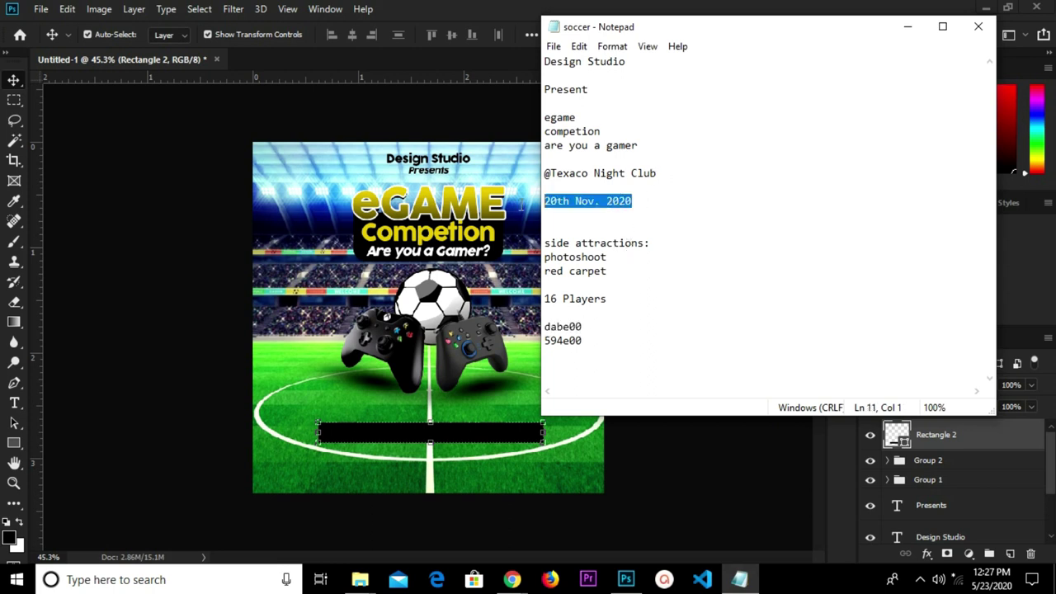
right_click(590, 207)
click(637, 256)
click(375, 406)
Nudge the black rectangle slightly upward on the pitch.
key(Up)
key(Up)
key(Up)
key(Up)
key(Up)
key(Up)
key(Up)
key(Up)
key(Up)
key(Up)
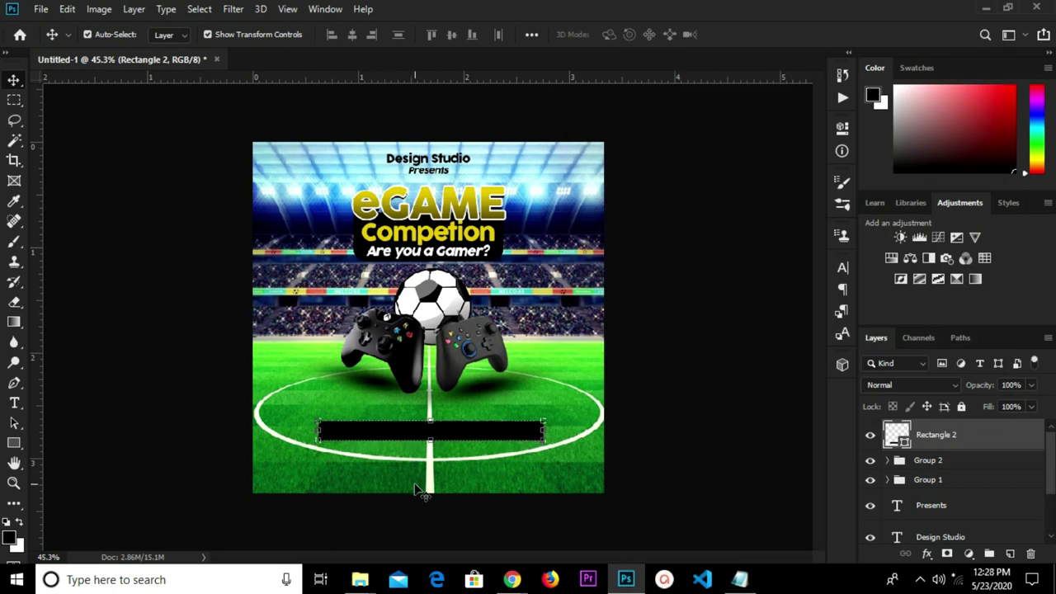
Set the Type tool to AuxinDemiBold at 9 pt with white text.
scroll(417, 490, up, 1)
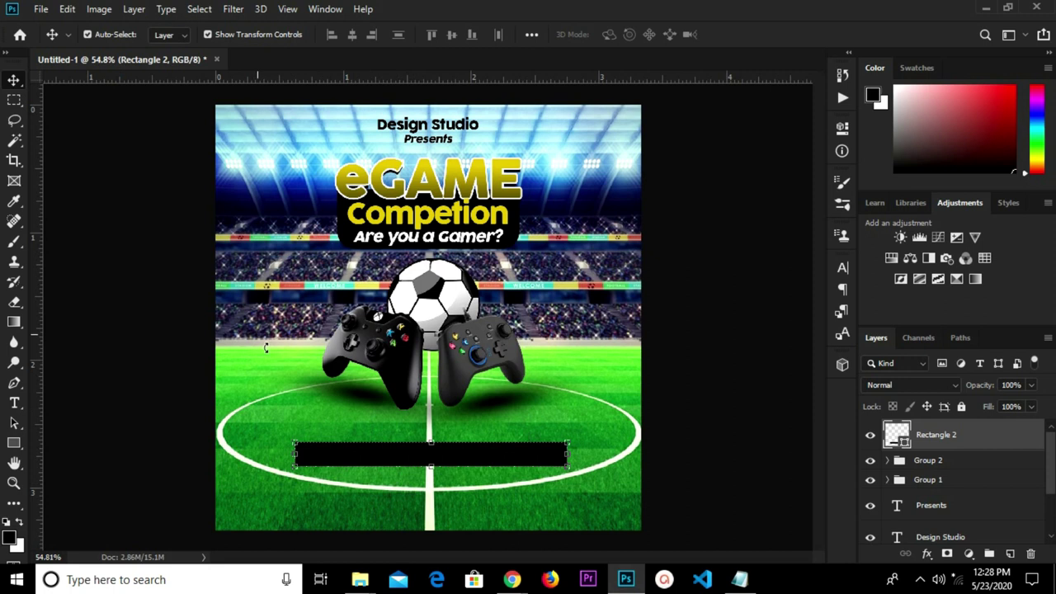
click(12, 403)
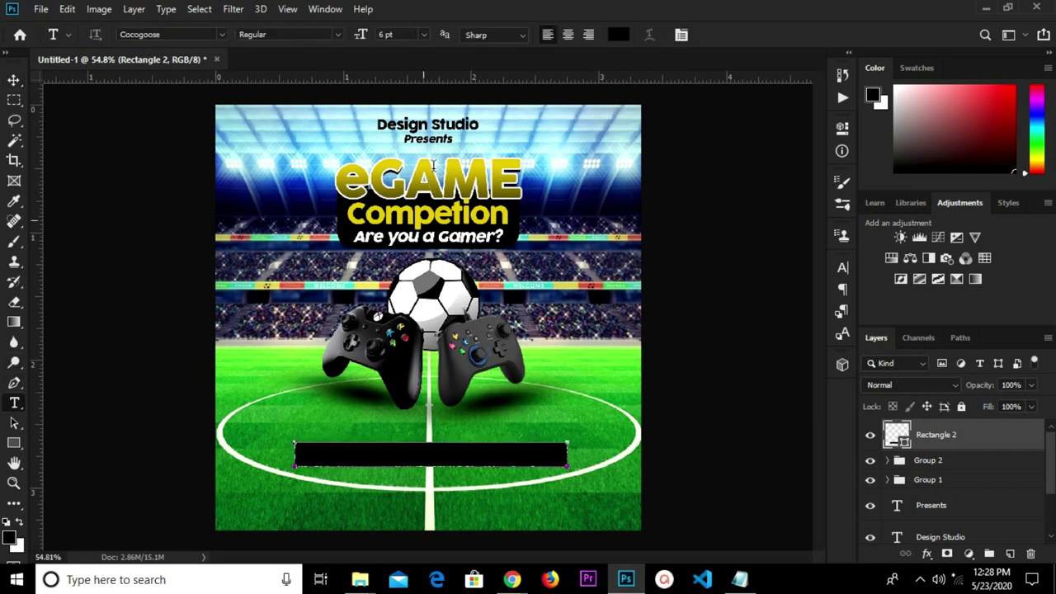
click(422, 35)
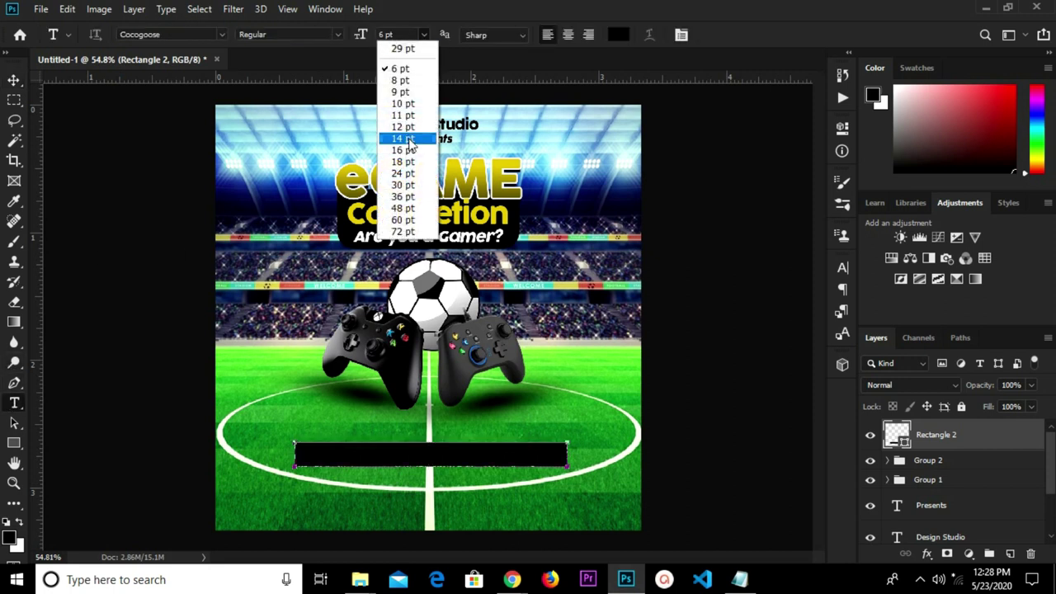
click(401, 91)
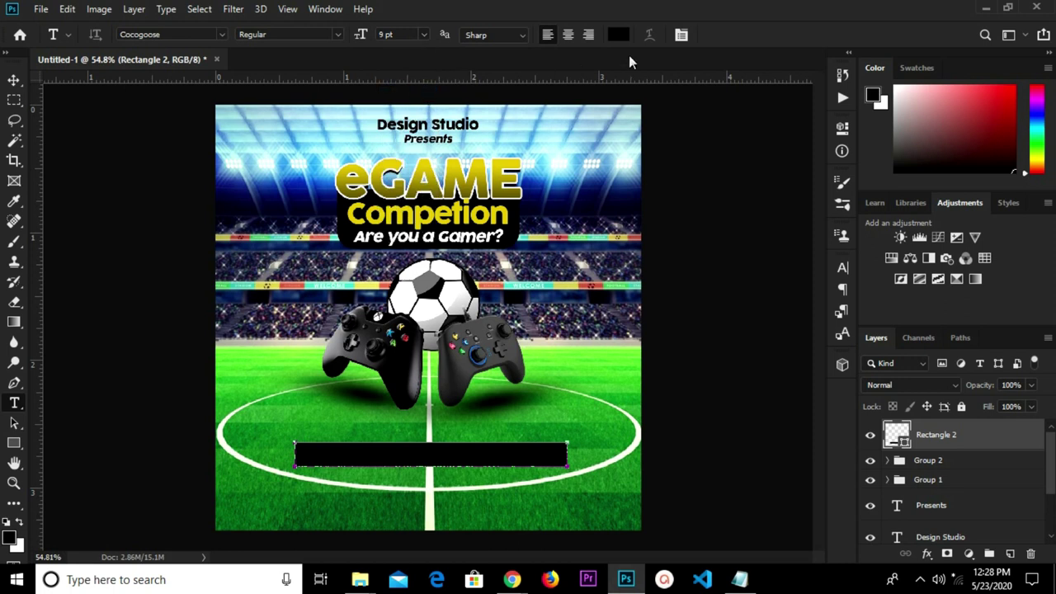
click(617, 34)
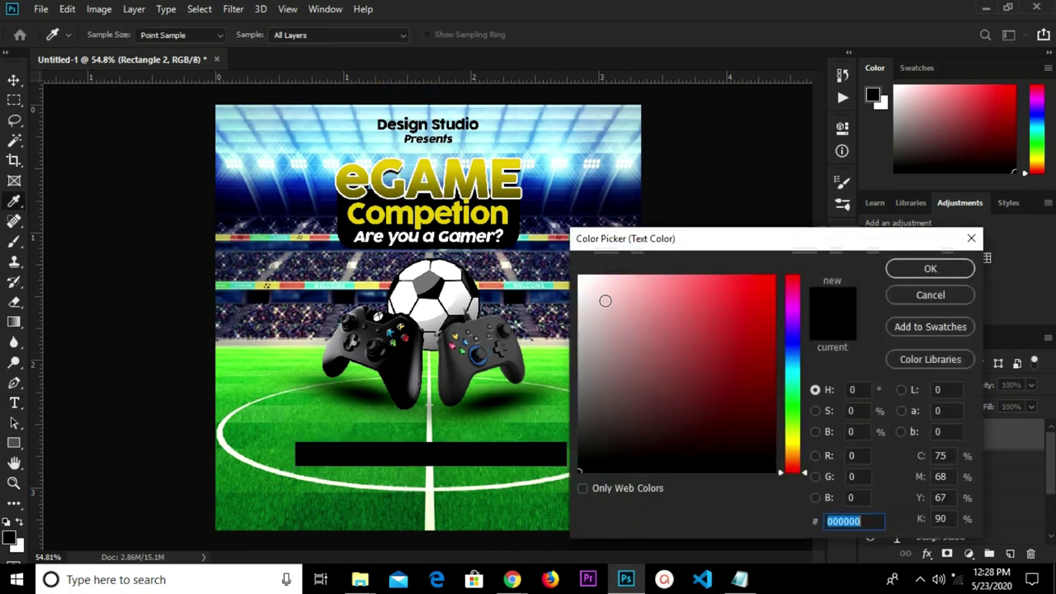
drag(603, 300, 564, 271)
click(900, 268)
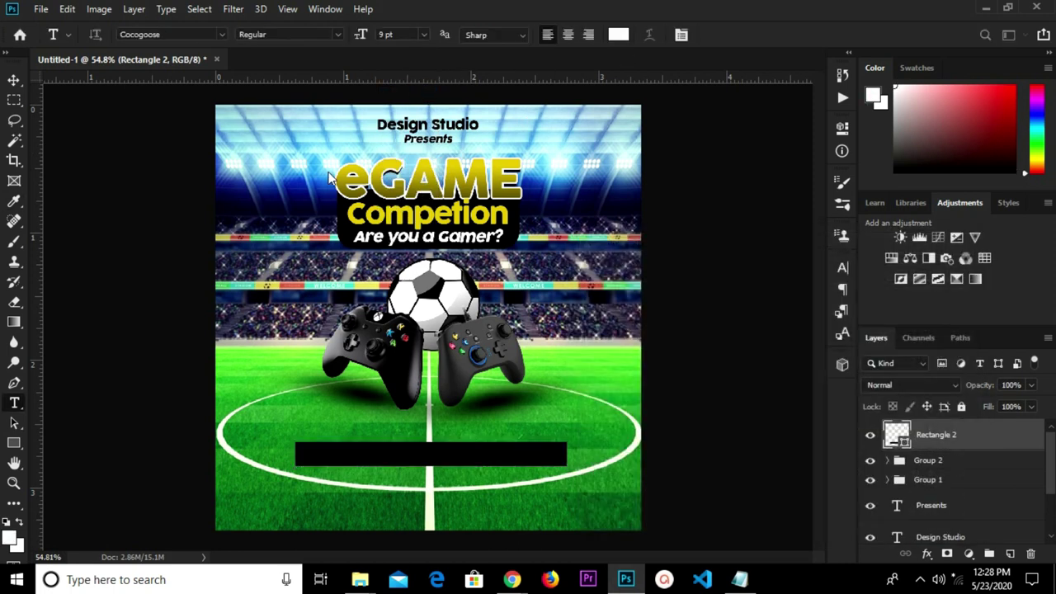
click(220, 34)
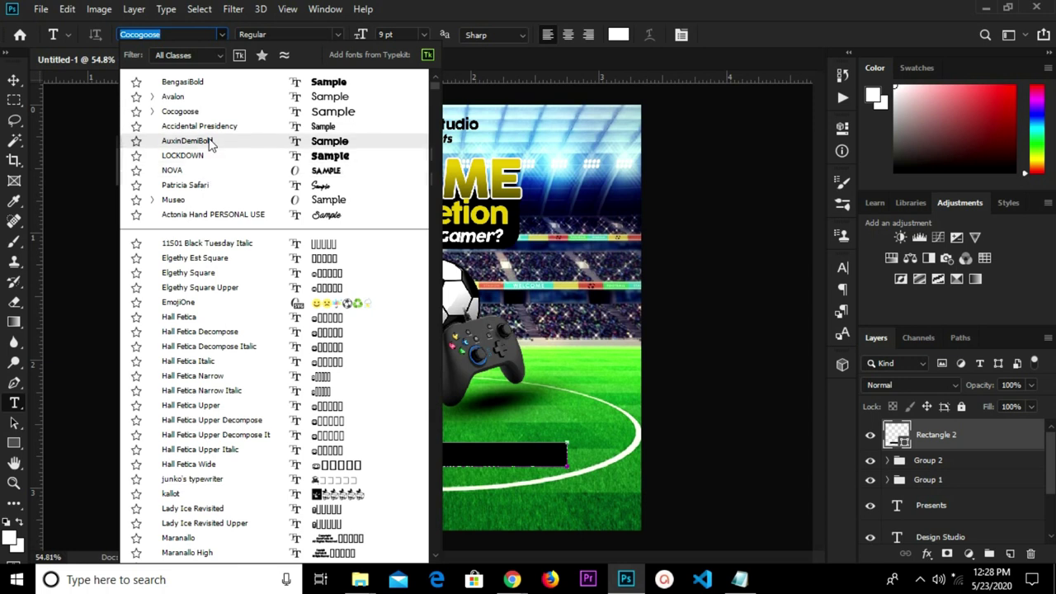
click(209, 141)
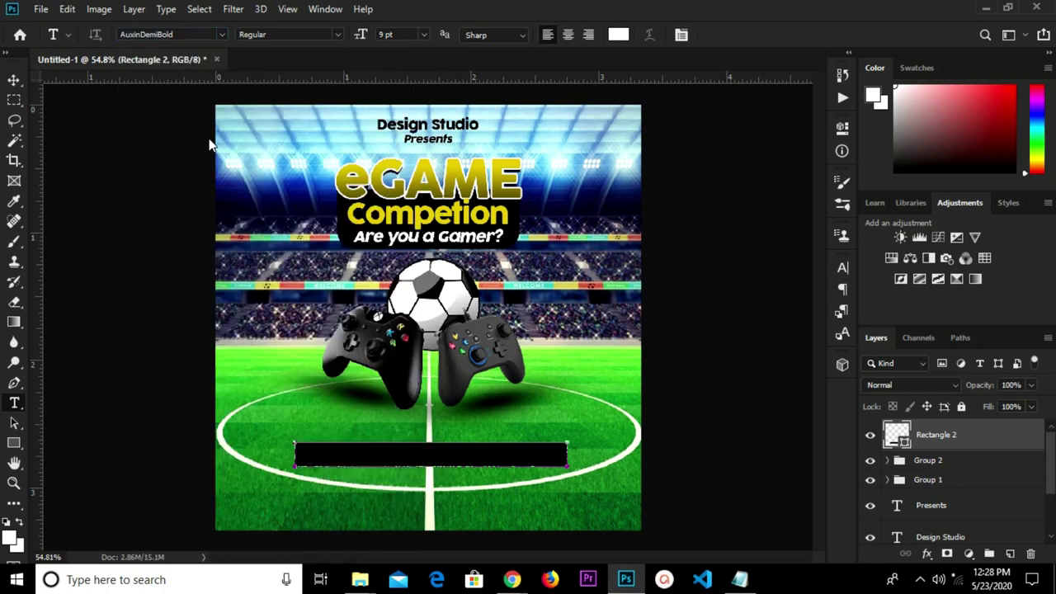
Add the text "20th Nov. 2020" between the controllers and the black rectangle.
click(339, 418)
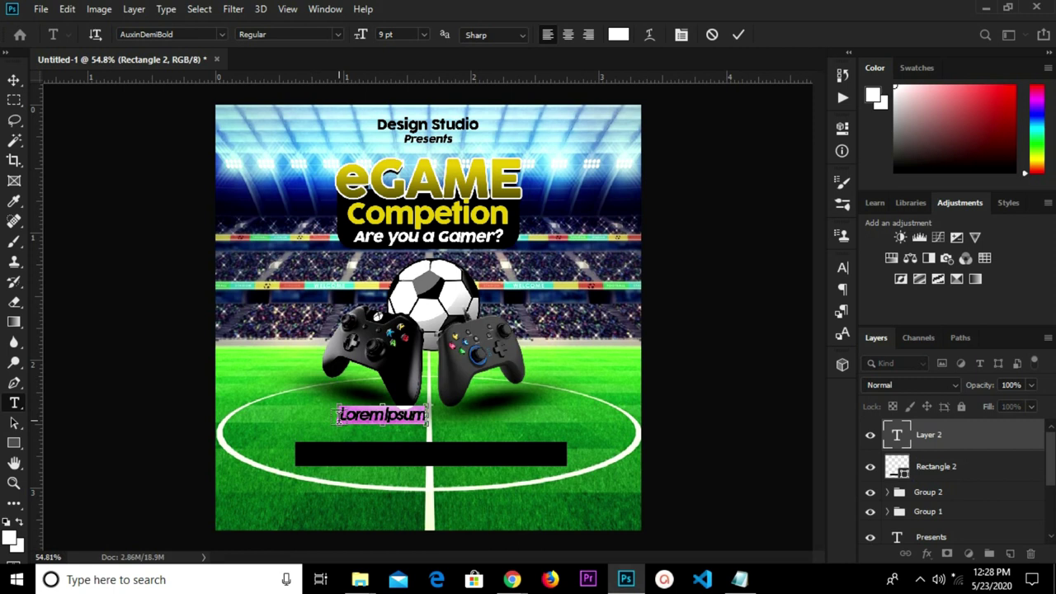
text(20th Nov. 2020)
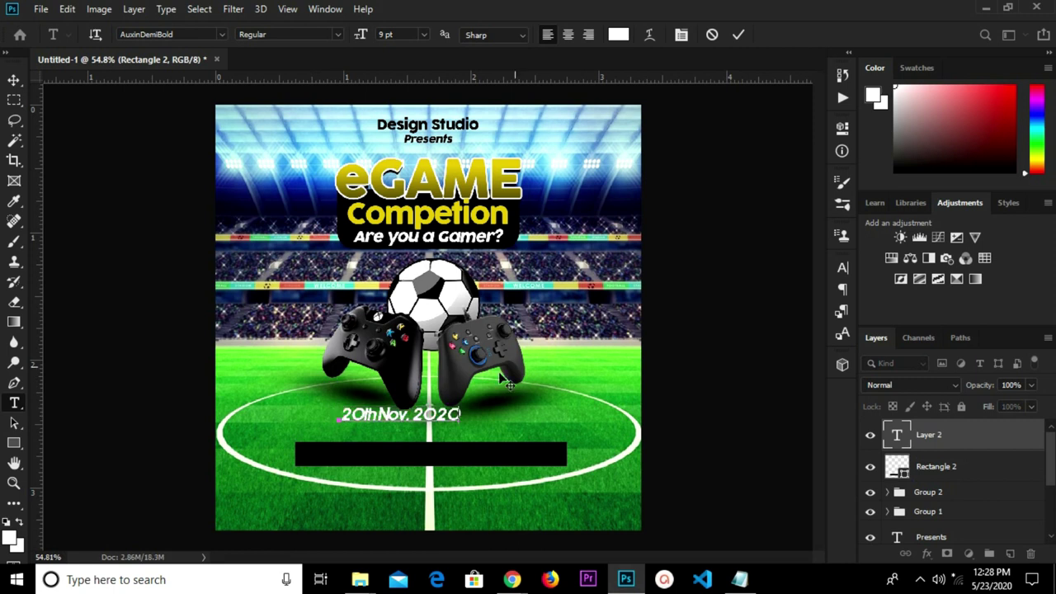
click(736, 35)
Turn off faux italic for the date text and move it onto the left end of the black rectangle.
click(842, 267)
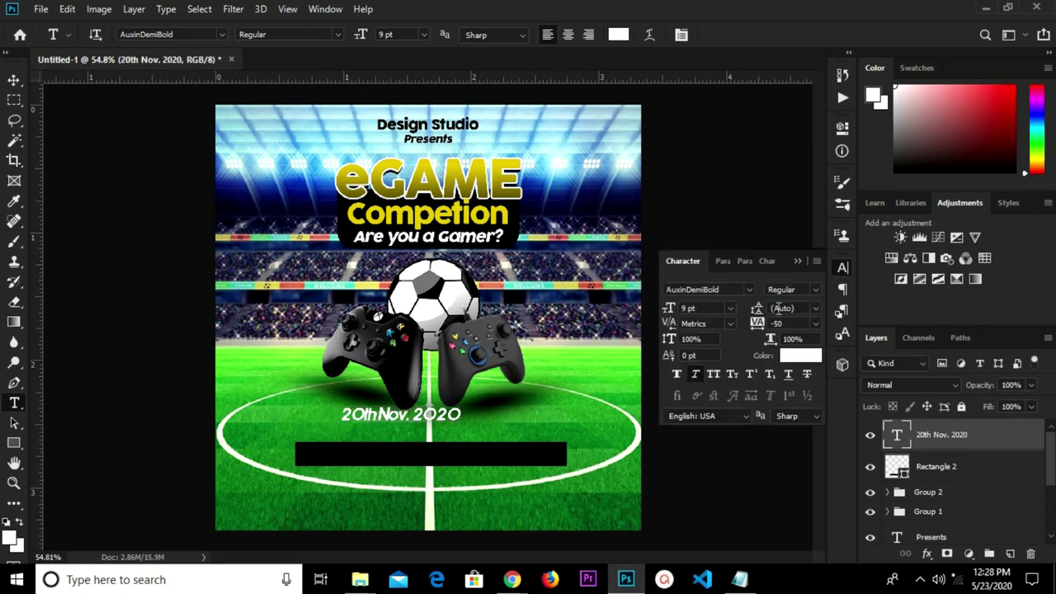
click(797, 259)
key(v)
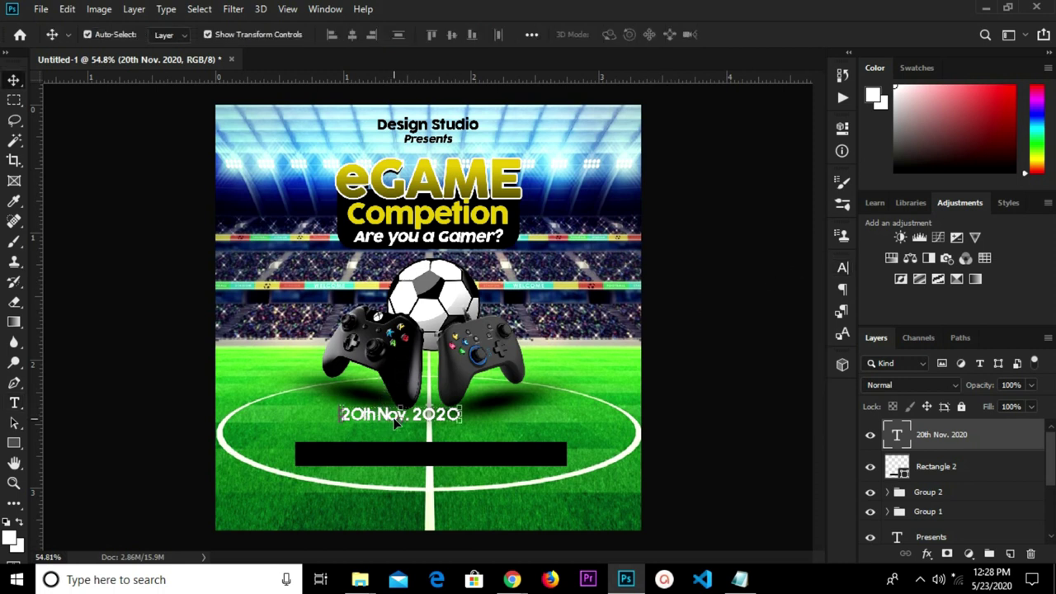
drag(395, 418, 349, 460)
scroll(353, 456, up, 1)
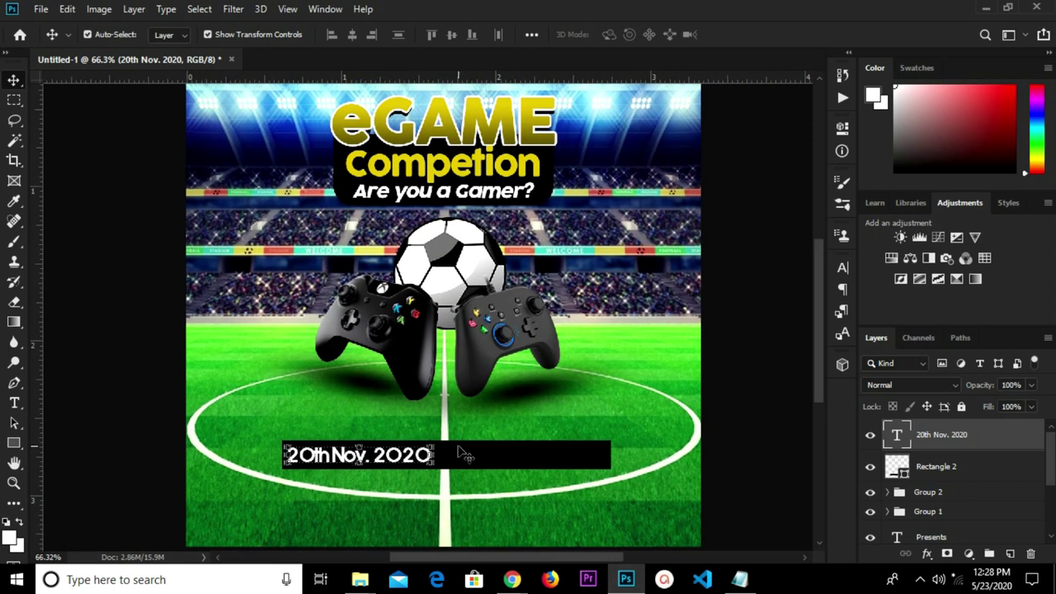
Centre the black rectangle horizontally on the canvas and clear the selection.
click(507, 458)
key(ctrl+a)
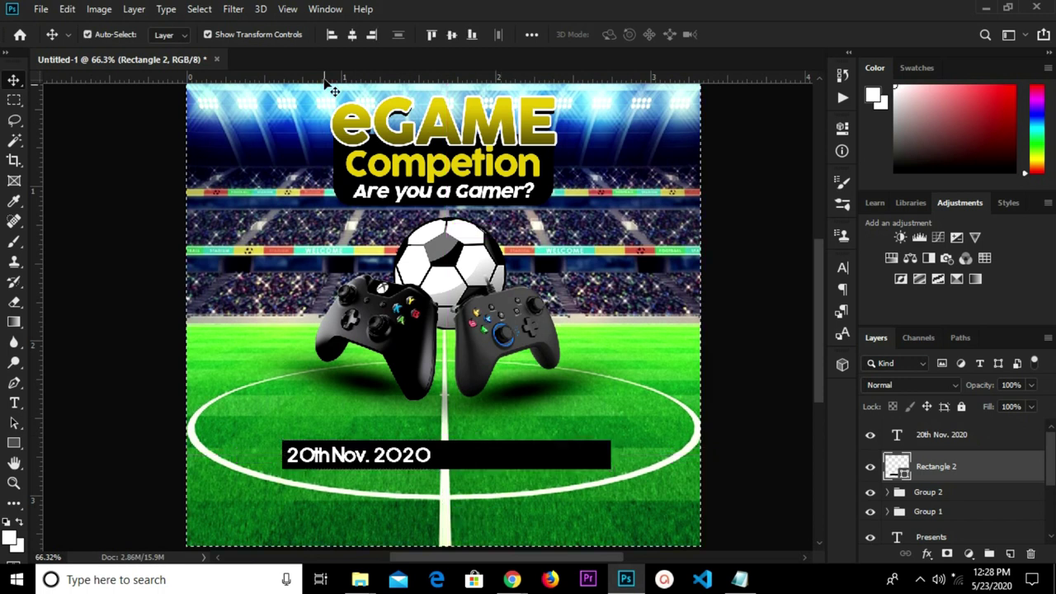
click(351, 35)
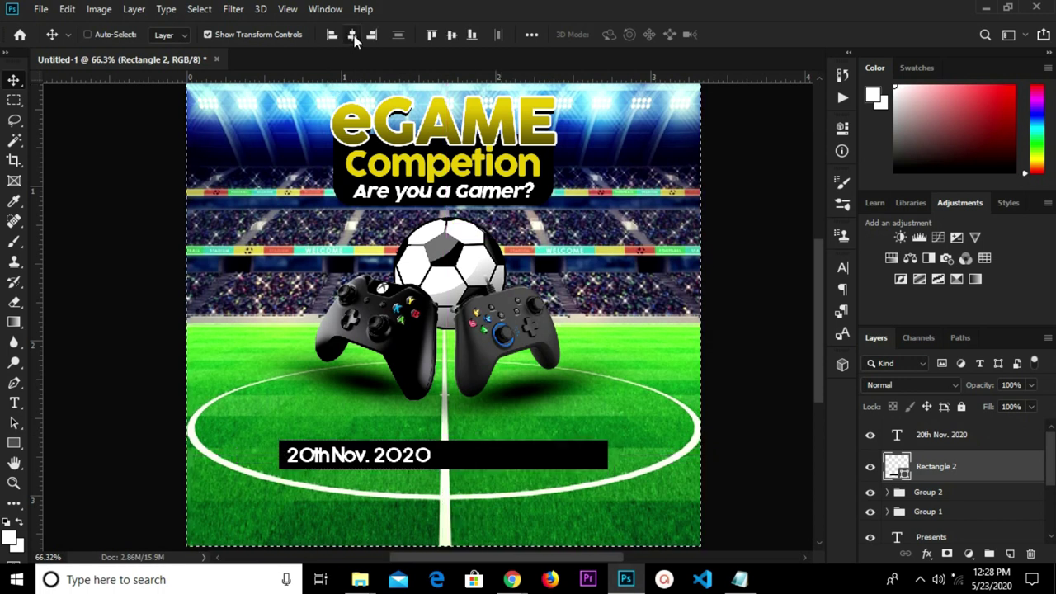
key(ctrl+d)
Duplicate the date text and place the copy just above the black rectangle.
ctrl+click(386, 465)
scroll(383, 466, up, 2)
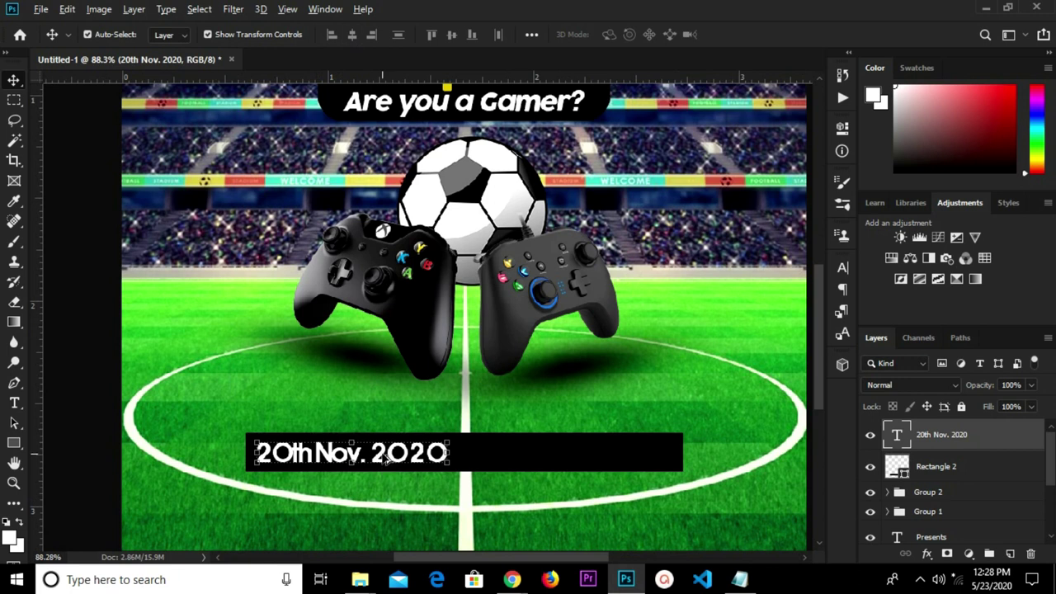
alt+drag(384, 460, 384, 417)
click(739, 579)
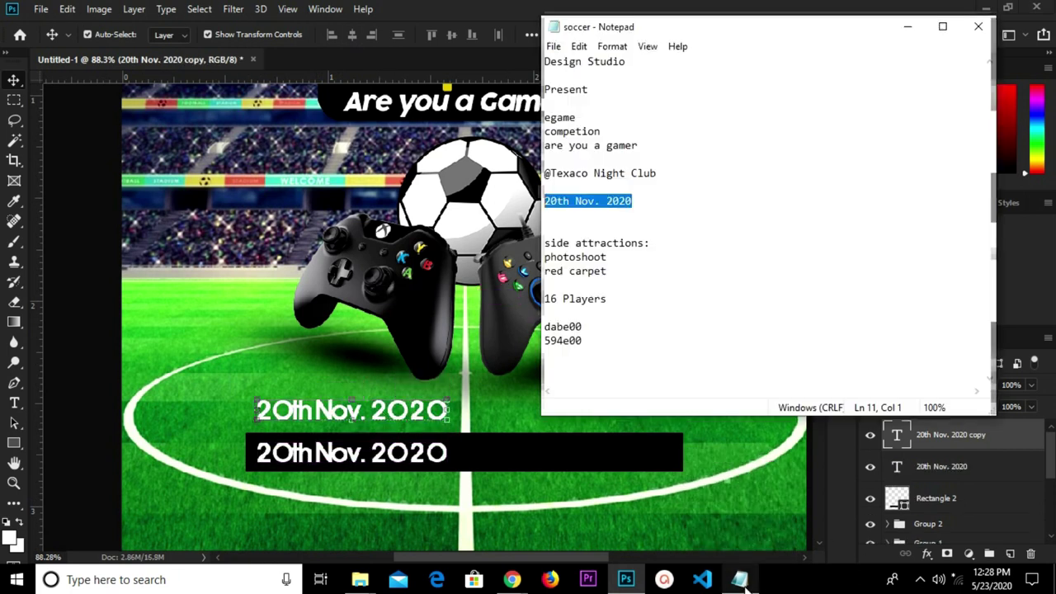
drag(660, 174, 544, 174)
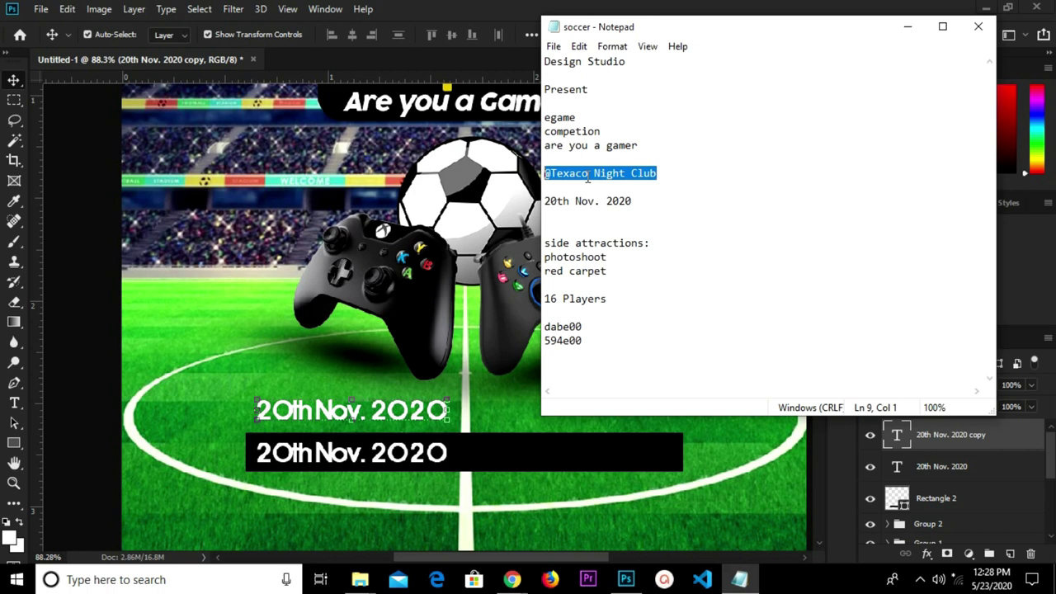
right_click(587, 174)
click(652, 224)
click(354, 421)
key(t)
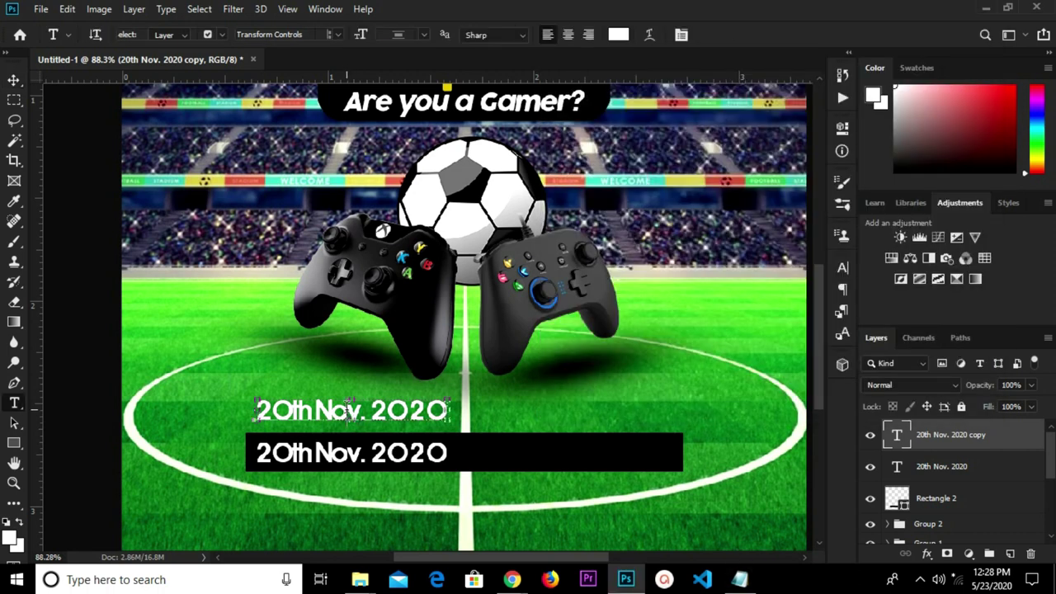
click(353, 418)
key(ctrl+a)
key(ctrl+v)
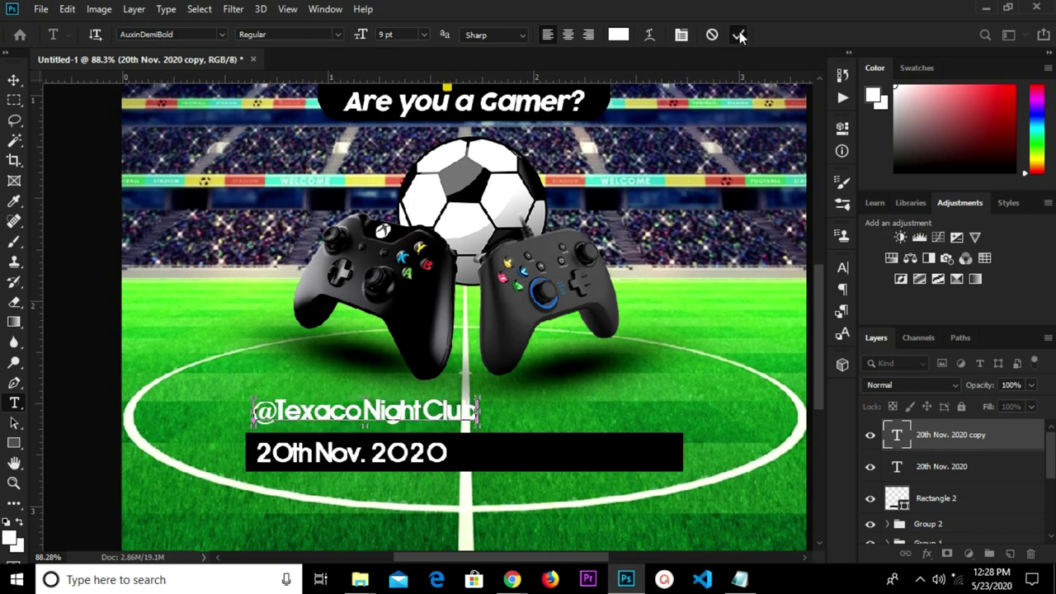
key(ctrl+Return)
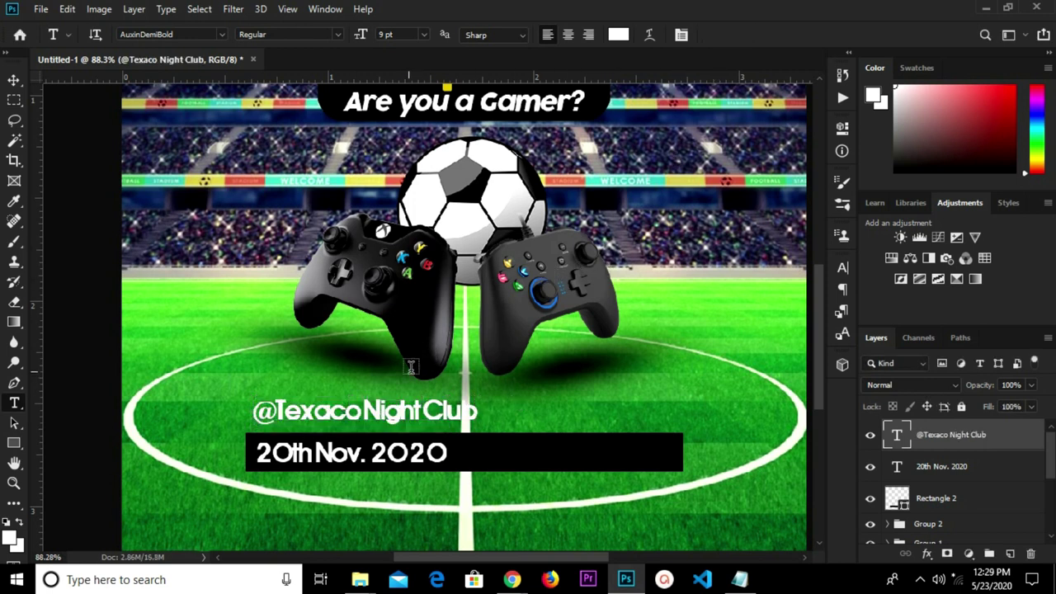
key(v)
click(842, 268)
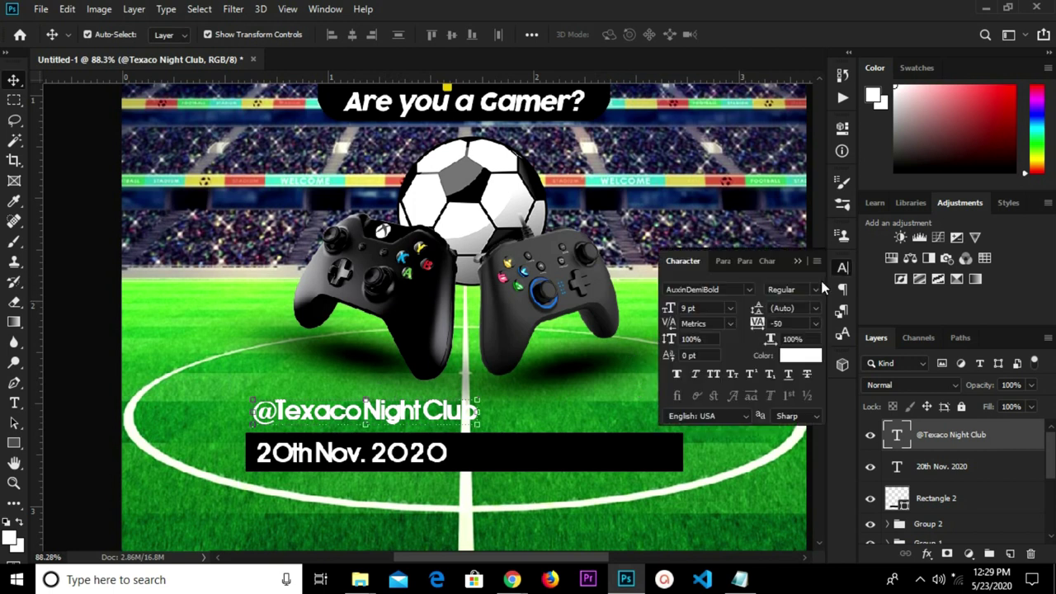
click(815, 323)
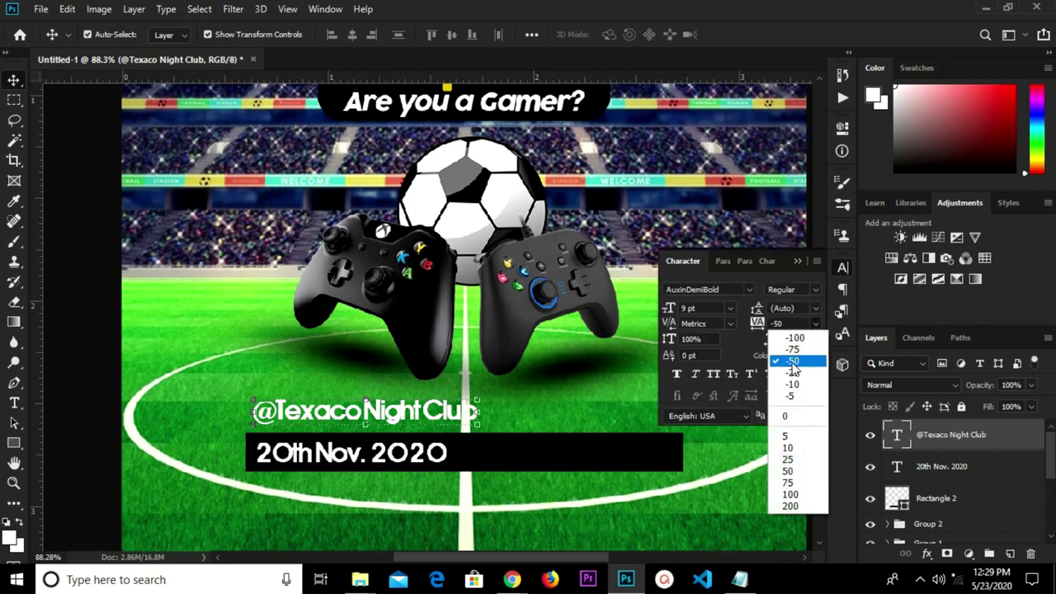
click(791, 415)
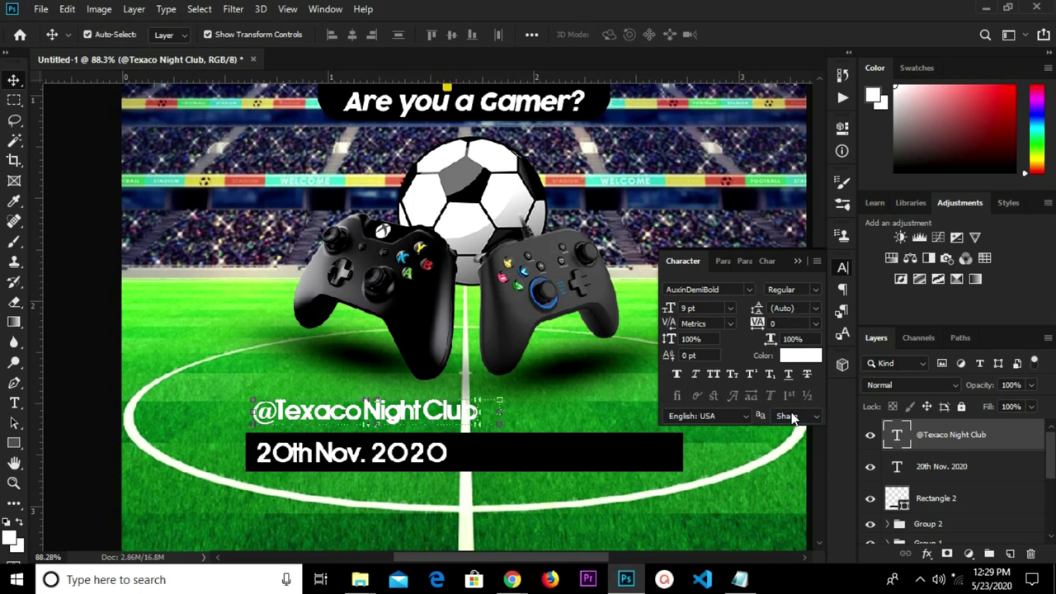
click(802, 260)
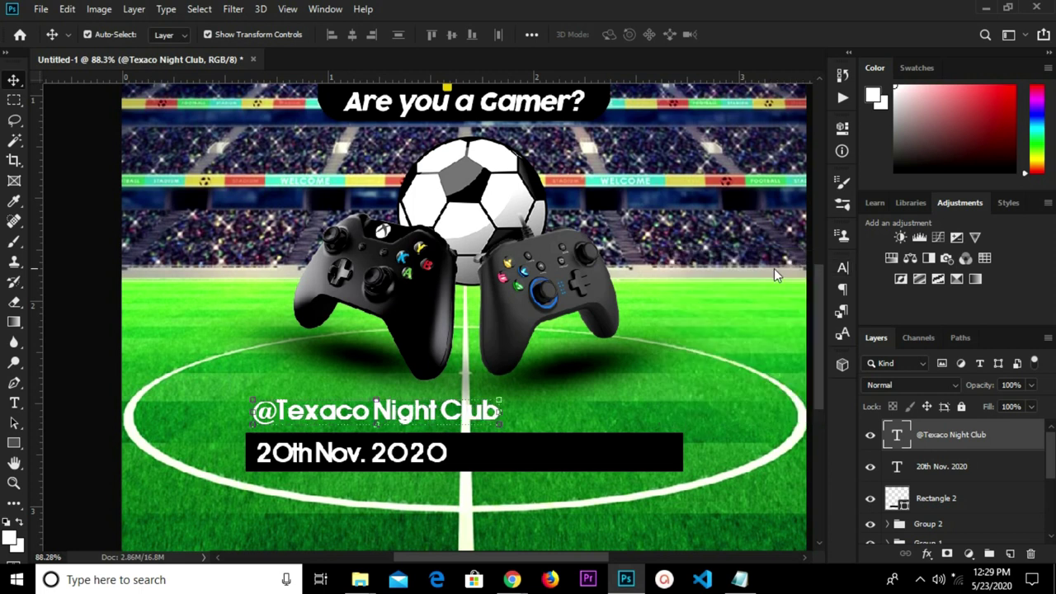
click(842, 269)
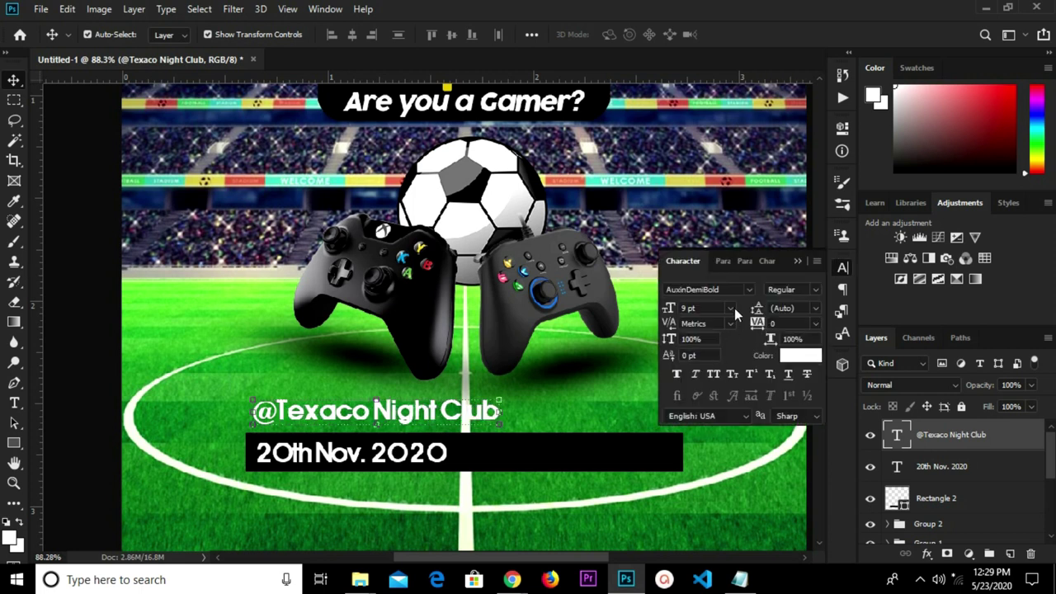
click(730, 308)
click(705, 389)
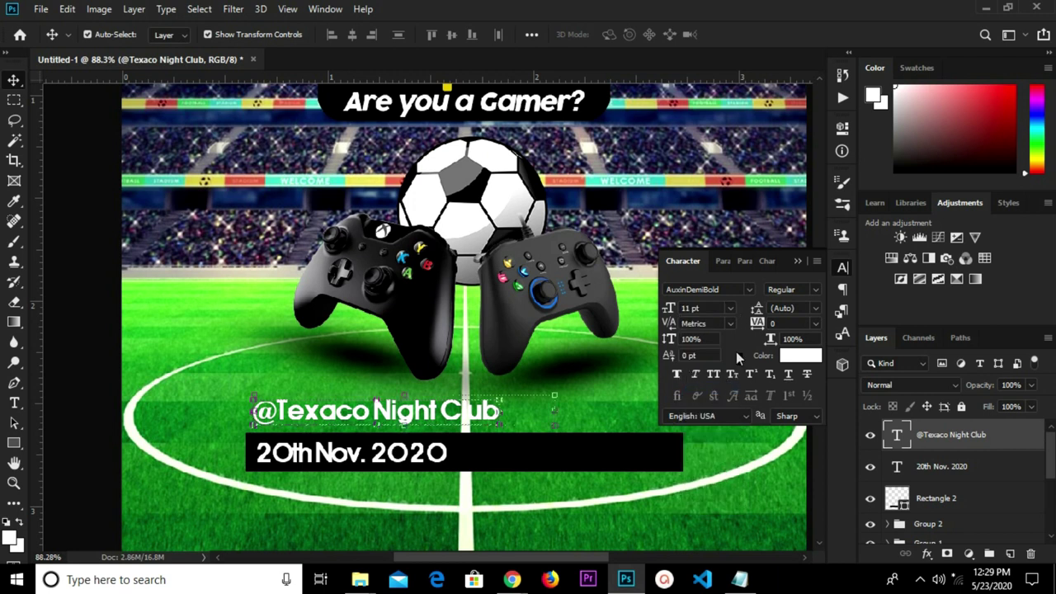
click(797, 261)
key(ctrl+a)
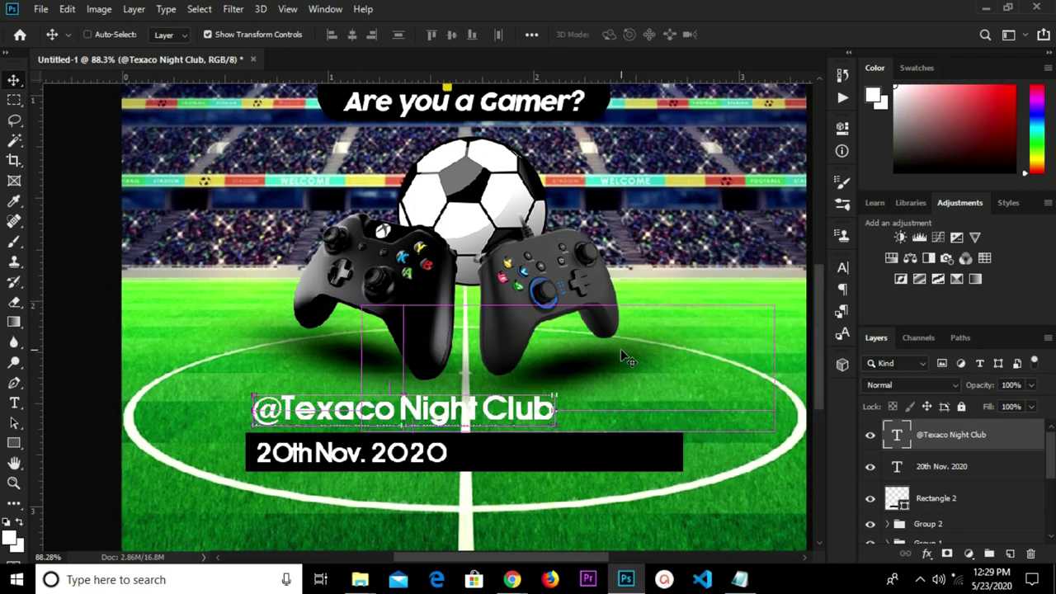
click(355, 36)
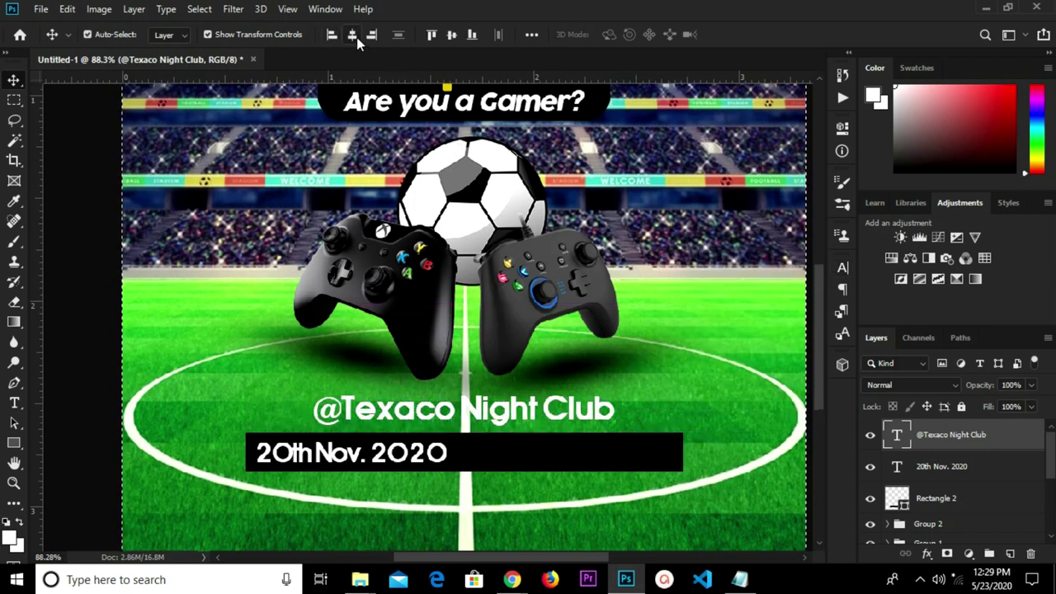
key(ctrl+d)
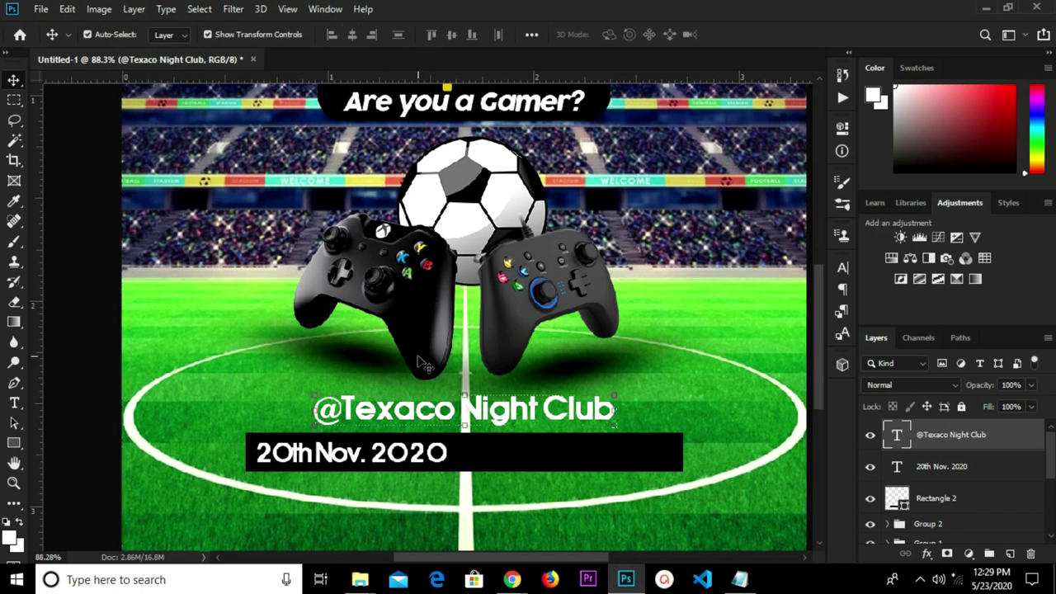
Nudge the date text slightly to the right inside the black rectangle and deselect it.
scroll(481, 442, up, 1)
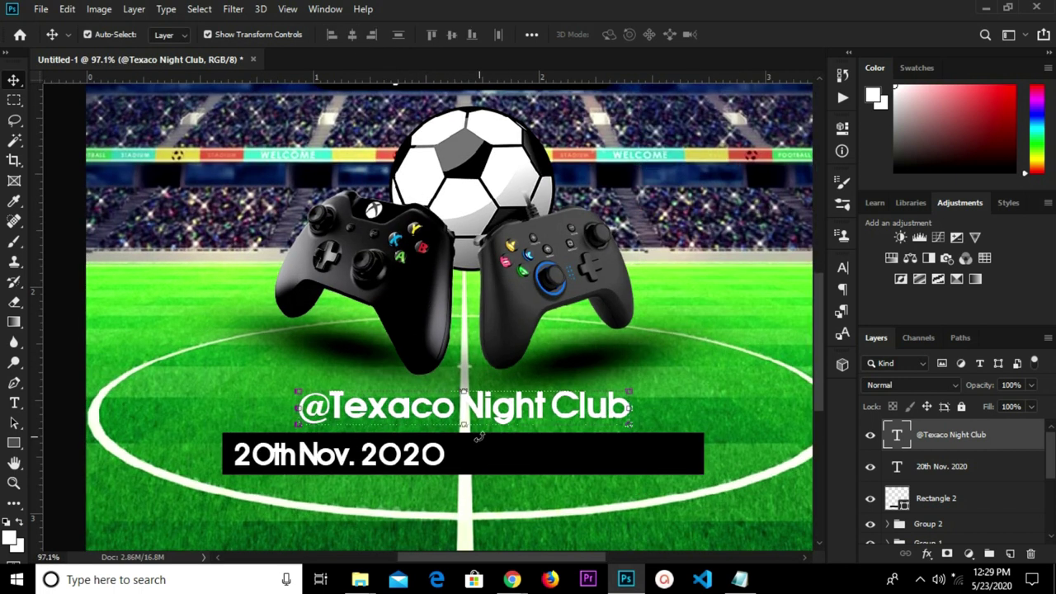
scroll(471, 408, down, 4)
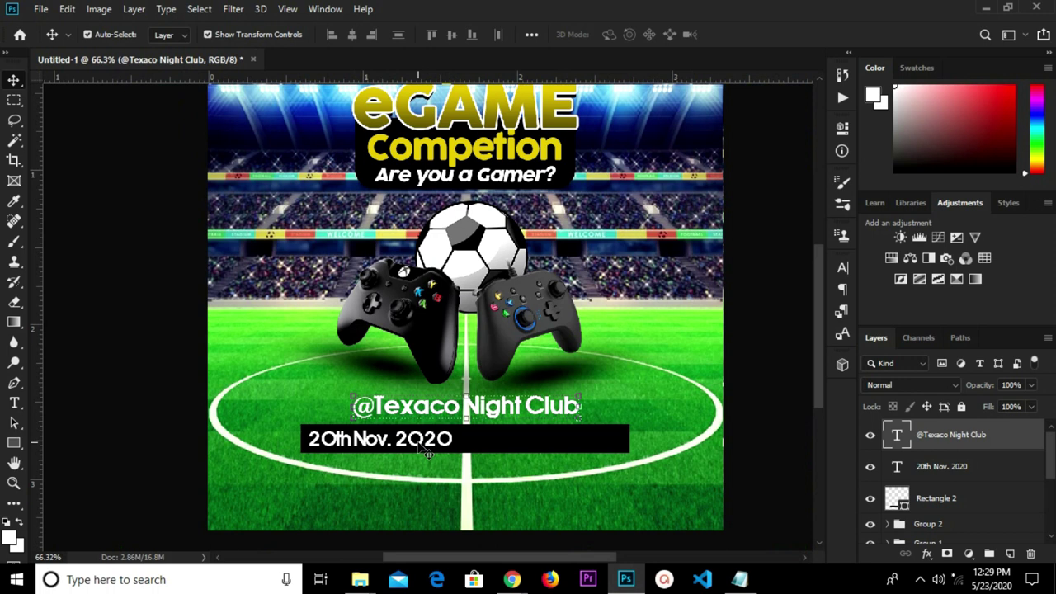
drag(437, 453, 443, 453)
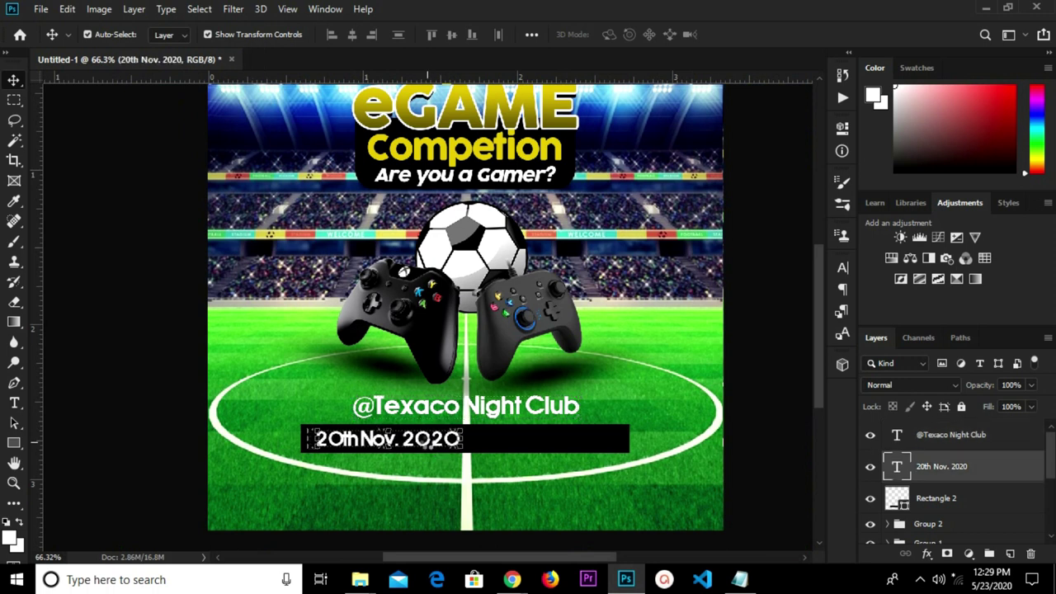
click(173, 380)
Draw a thin vertical rectangle about 2 px wide and 44 px high just right of the date on the black bar.
scroll(545, 452, up, 3)
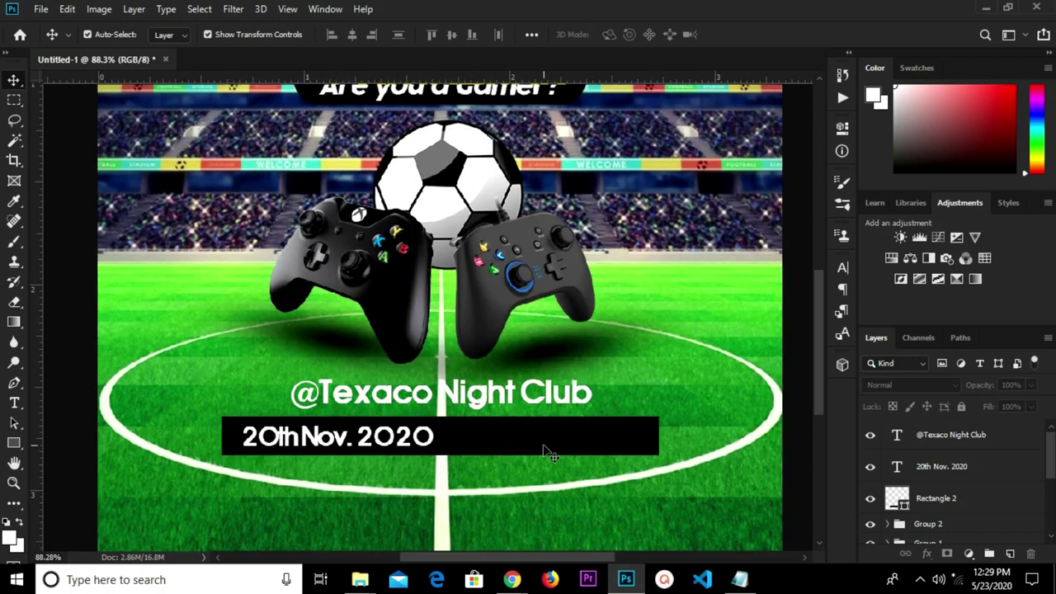
click(9, 440)
click(56, 444)
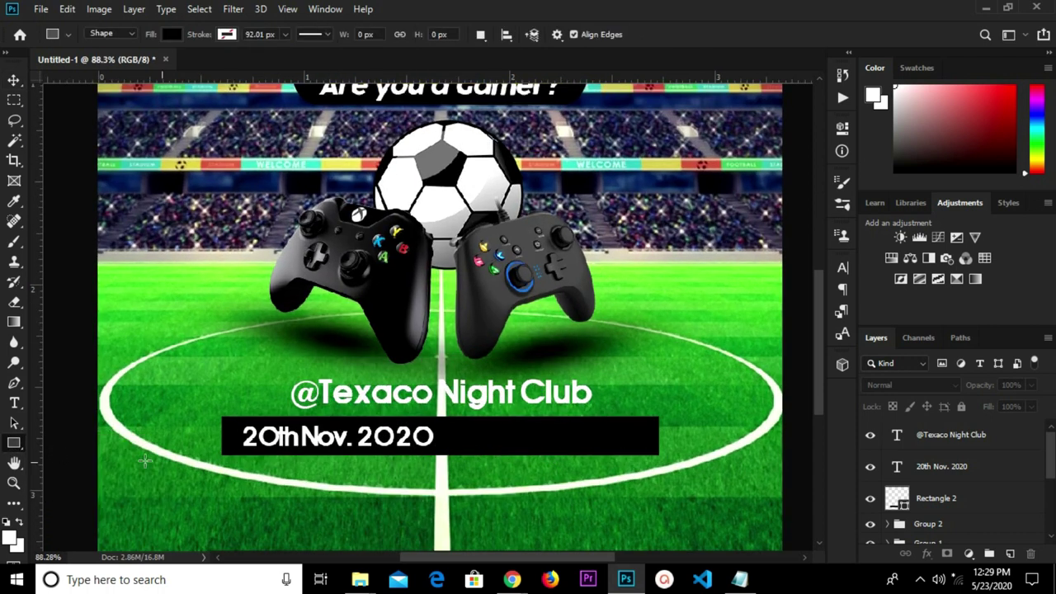
scroll(452, 470, up, 3)
drag(442, 405, 441, 447)
Fill the thin vertical divider with white.
click(623, 221)
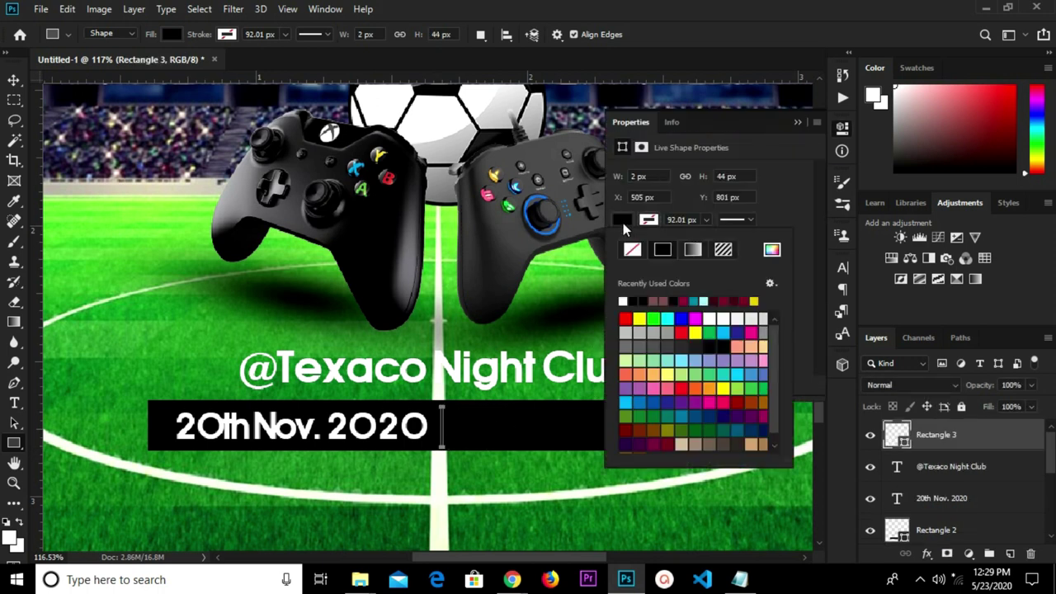
click(625, 301)
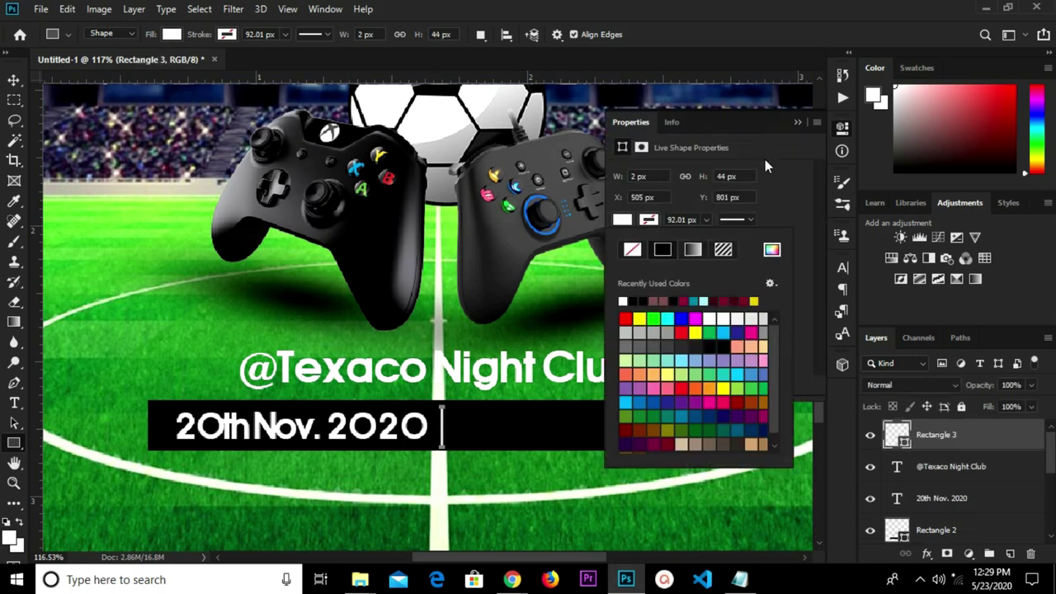
click(797, 122)
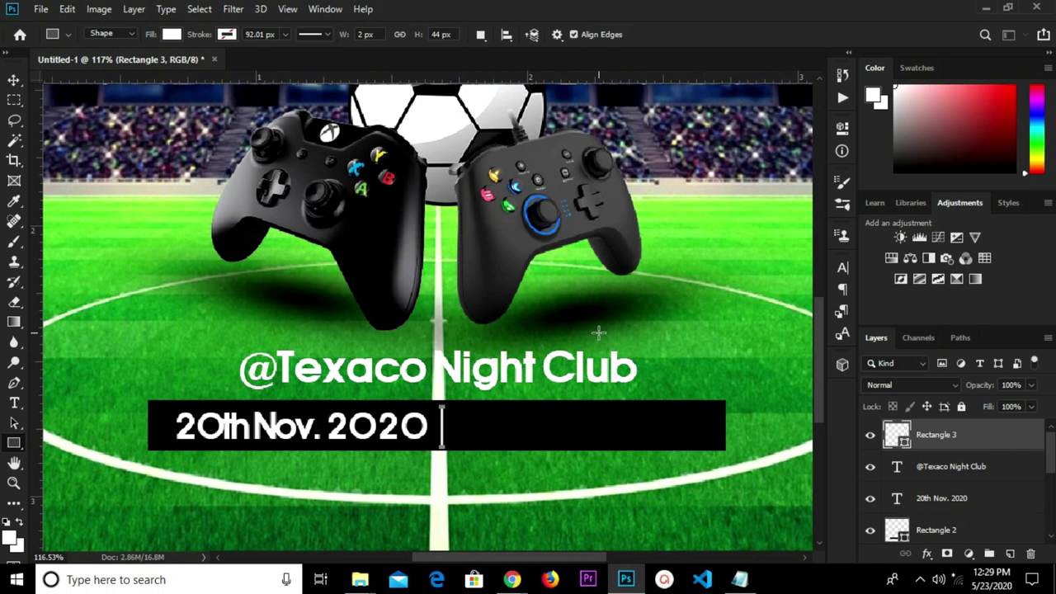
Duplicate the date text to the right of the white divider on the black bar.
key(v)
click(284, 428)
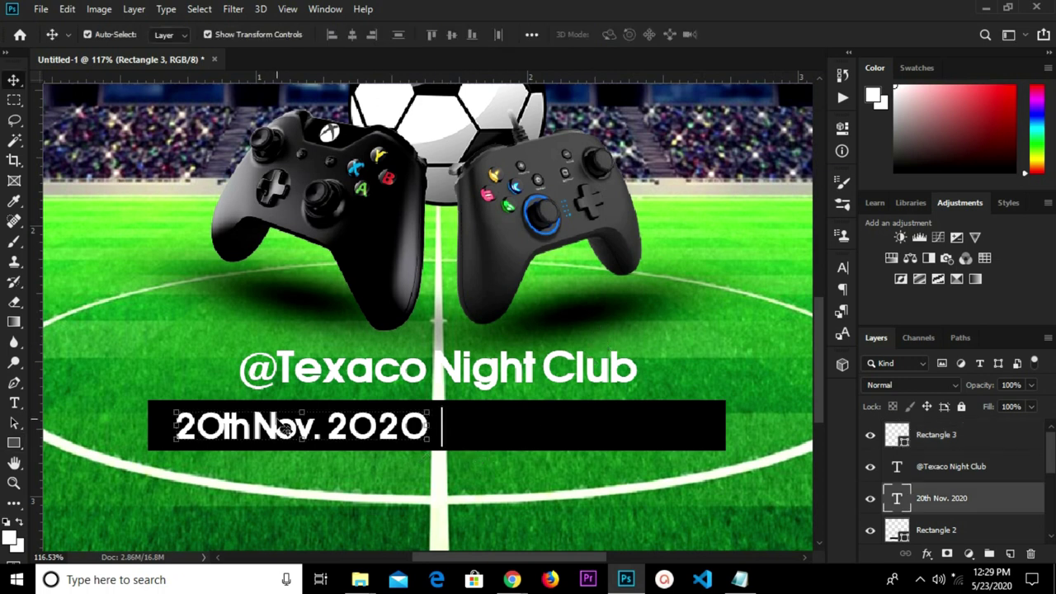
drag(284, 427, 573, 427)
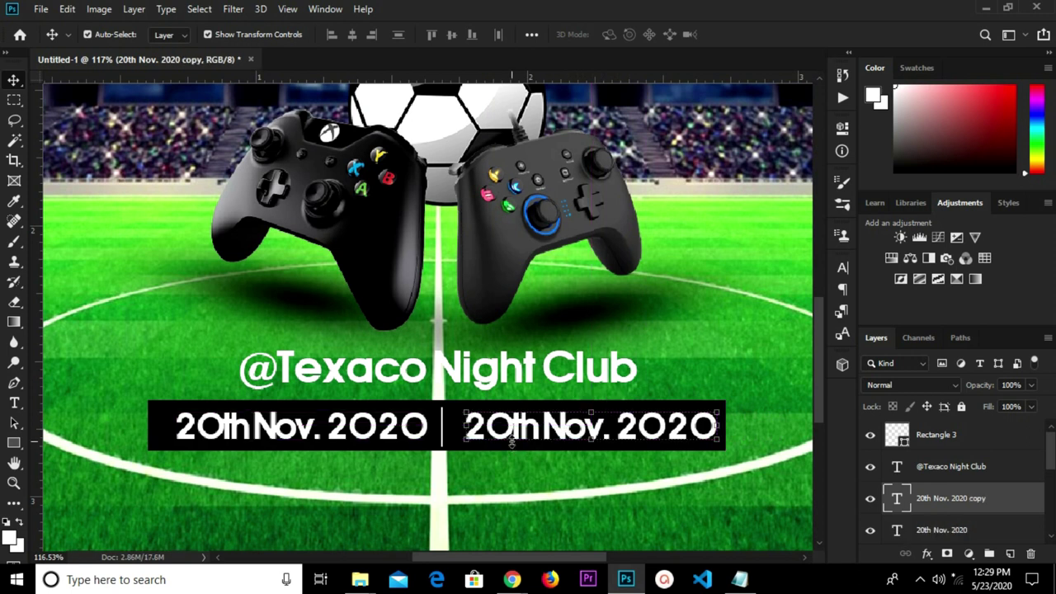
Replace the duplicated date text right of the divider with "12PM".
key(t)
click(513, 443)
key(ctrl+a)
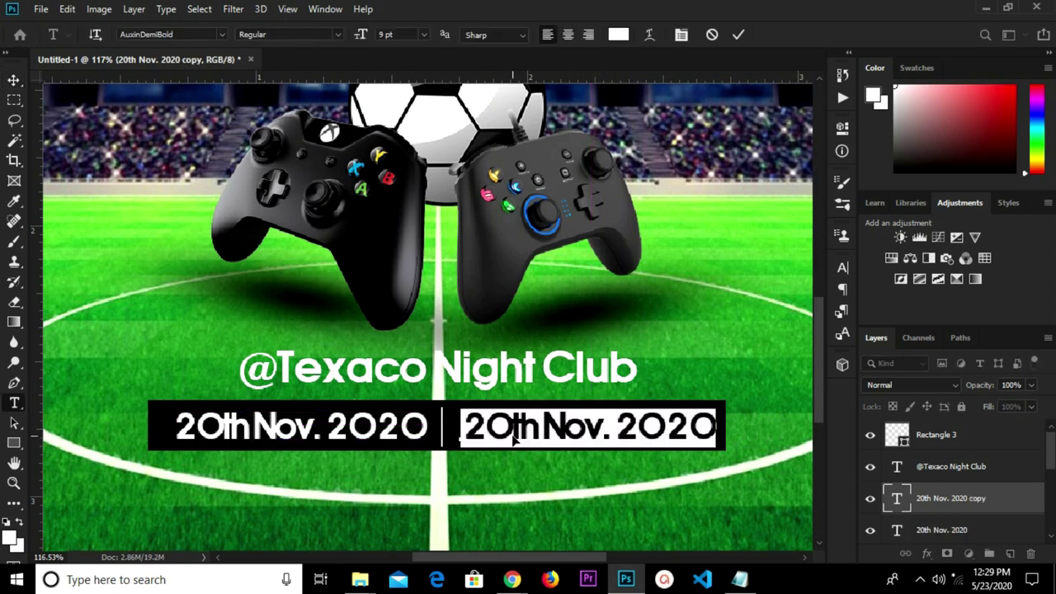
text(12)
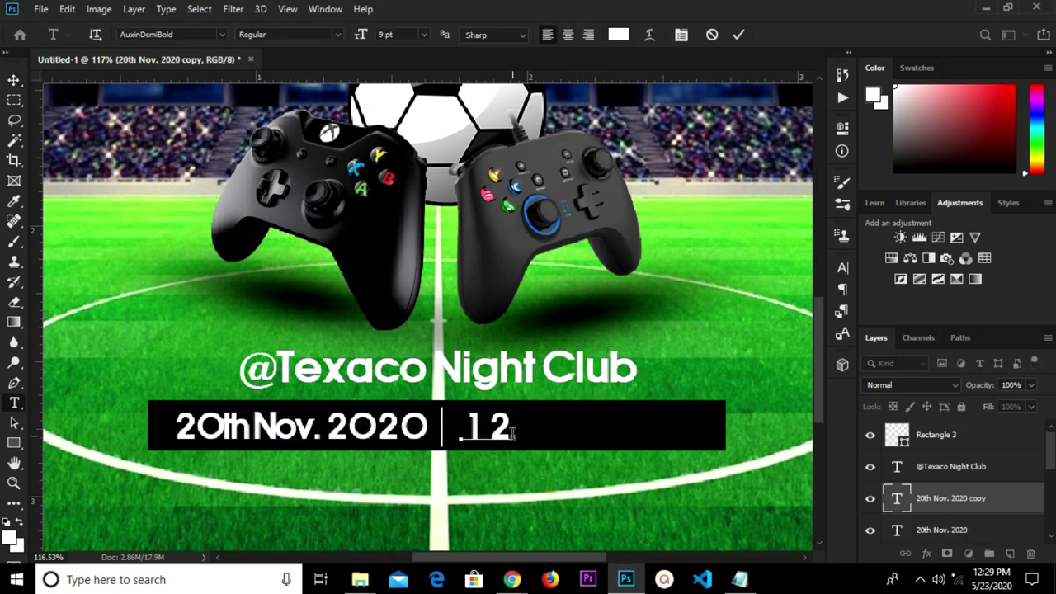
text(PM)
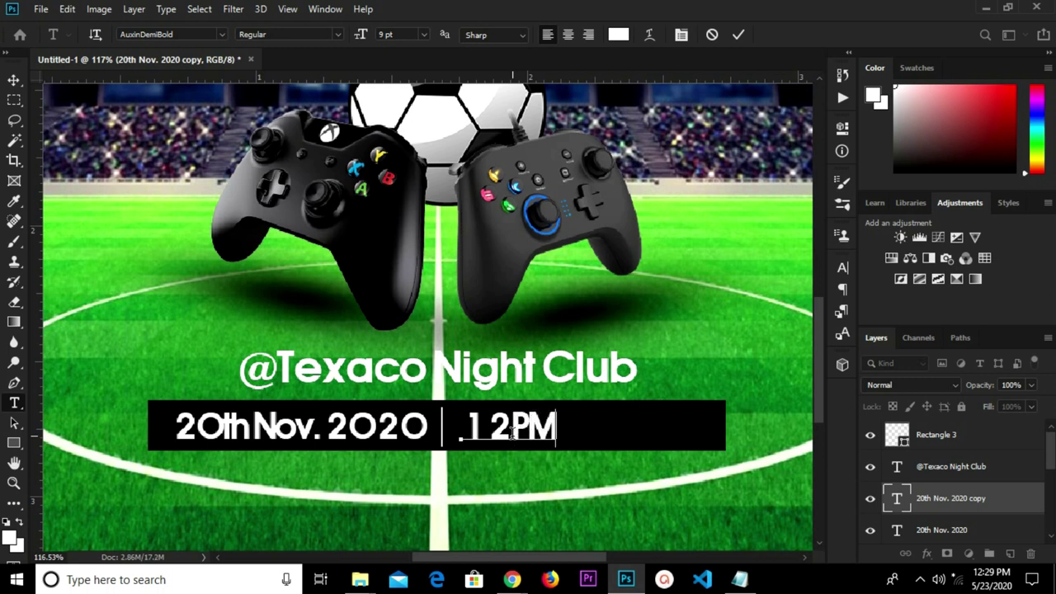
click(739, 34)
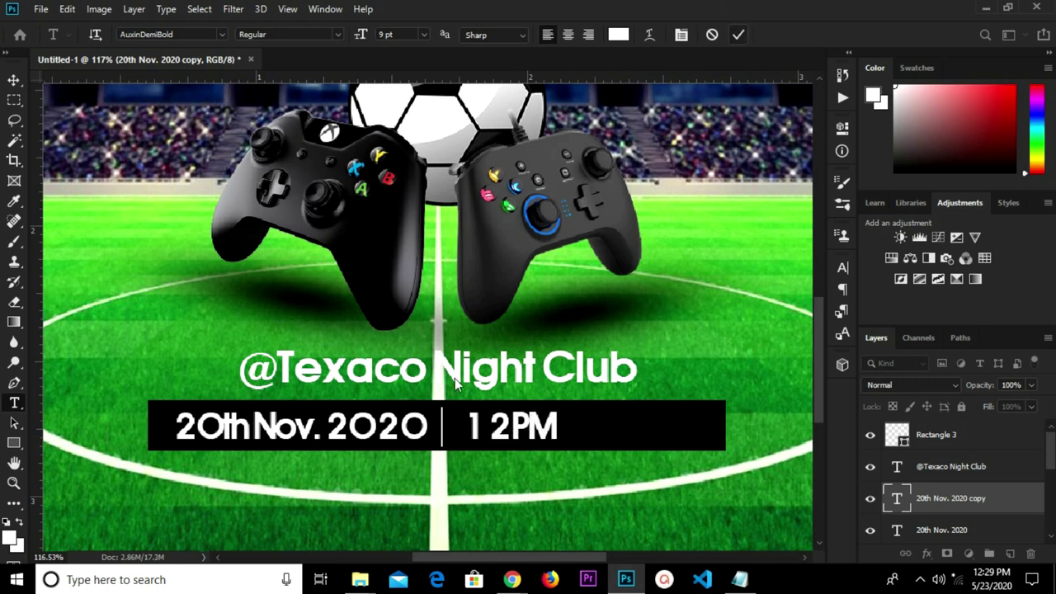
key(v)
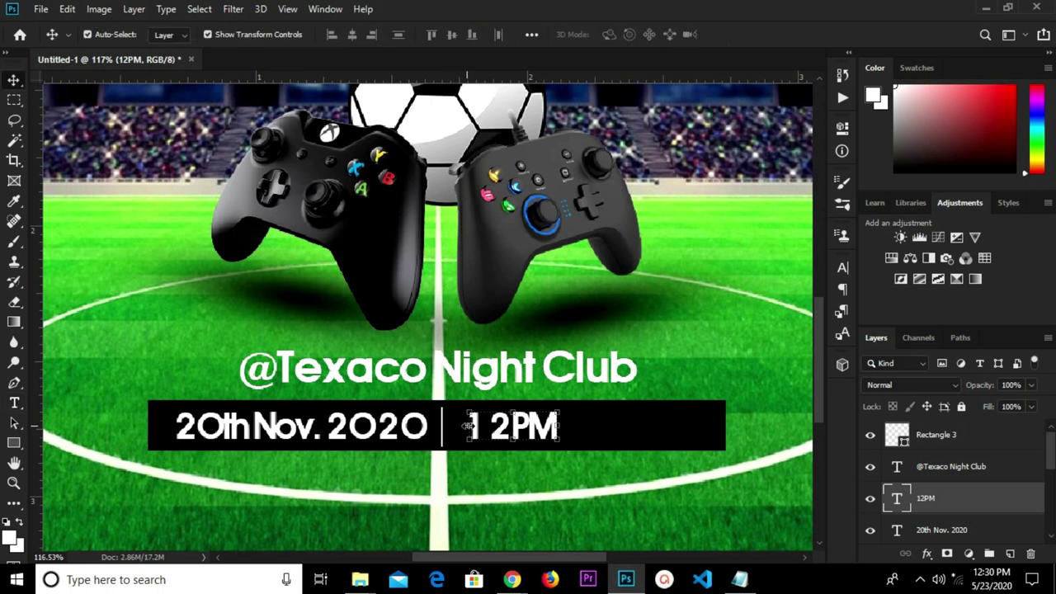
Move the 12PM text slightly closer to the divider, and group it with the divider and date text.
drag(488, 436, 484, 436)
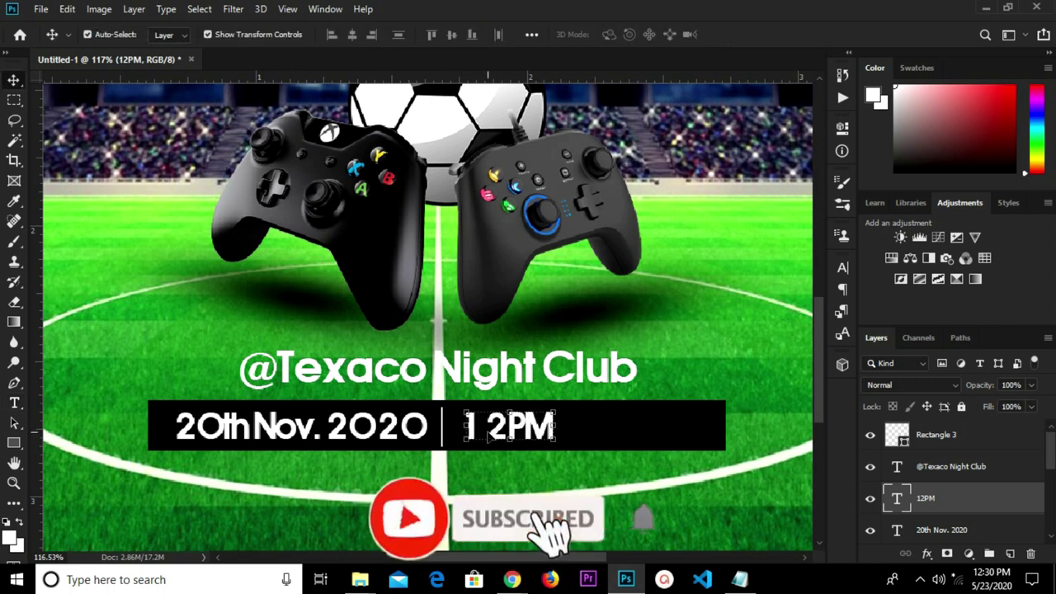
click(946, 434)
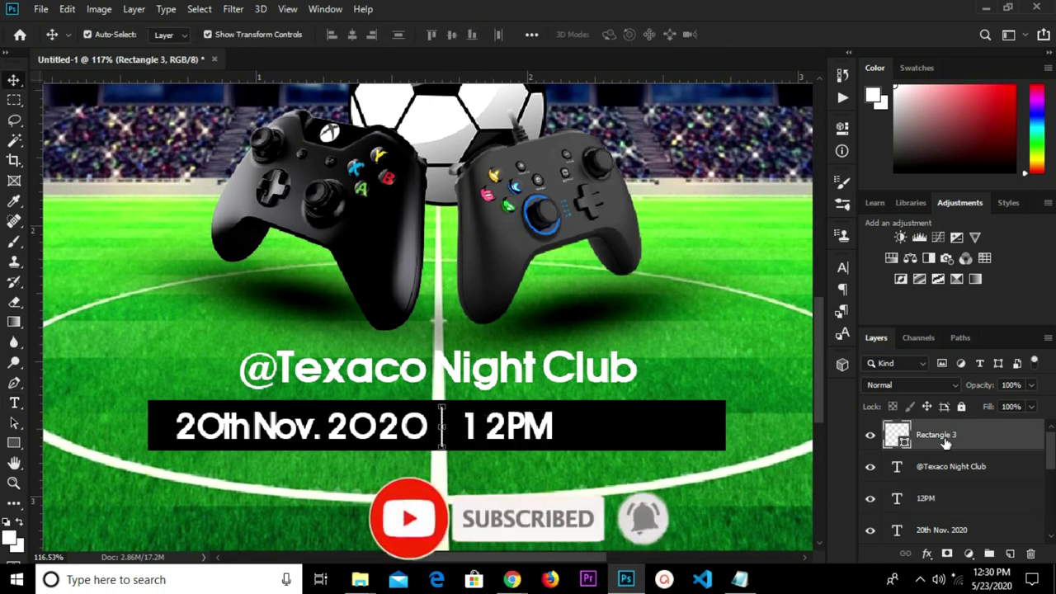
ctrl+click(953, 499)
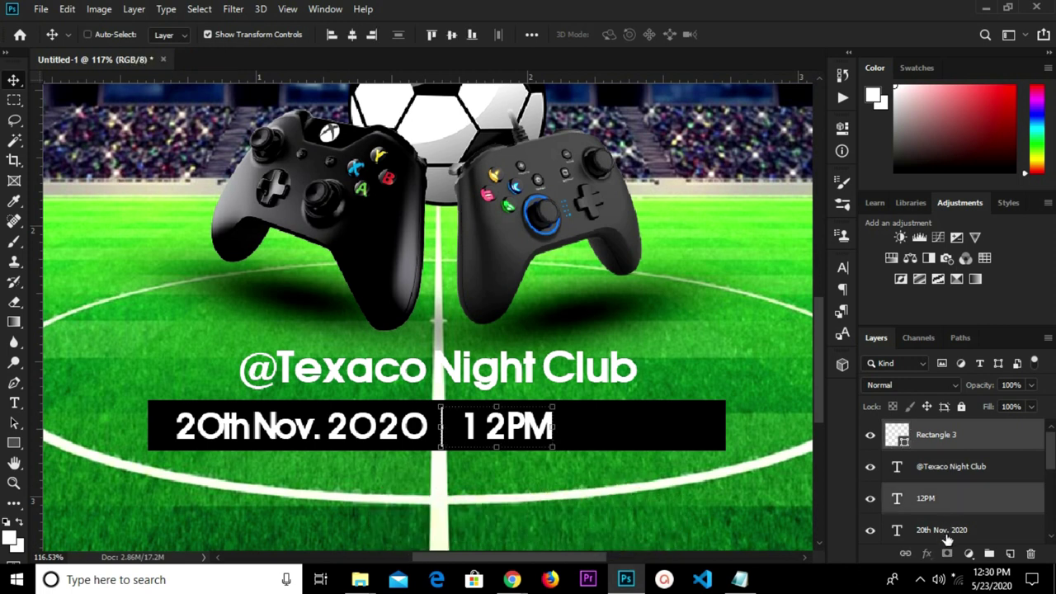
ctrl+click(946, 536)
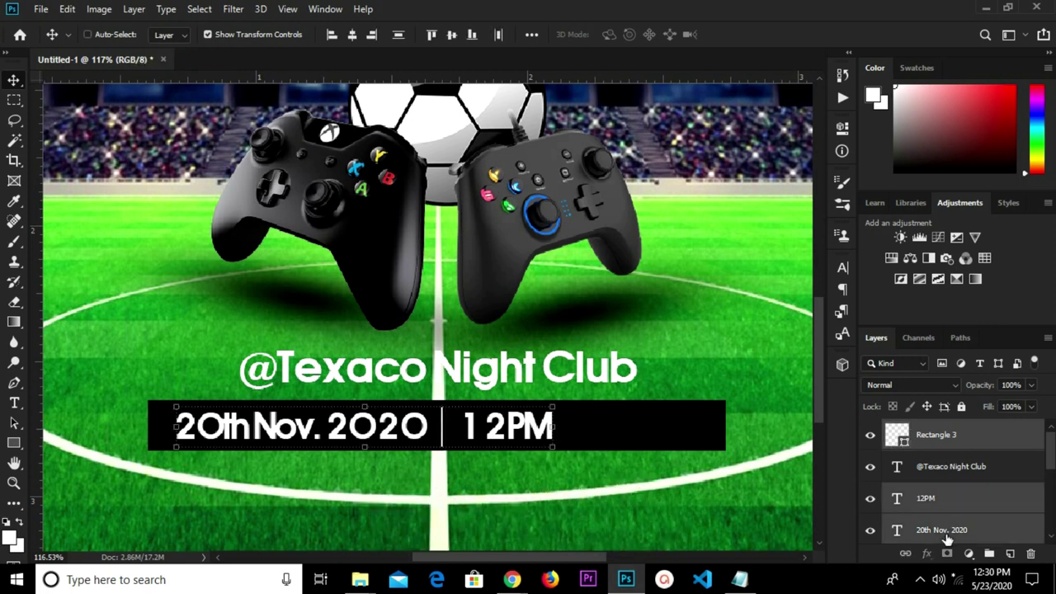
key(ctrl+g)
click(870, 430)
click(870, 429)
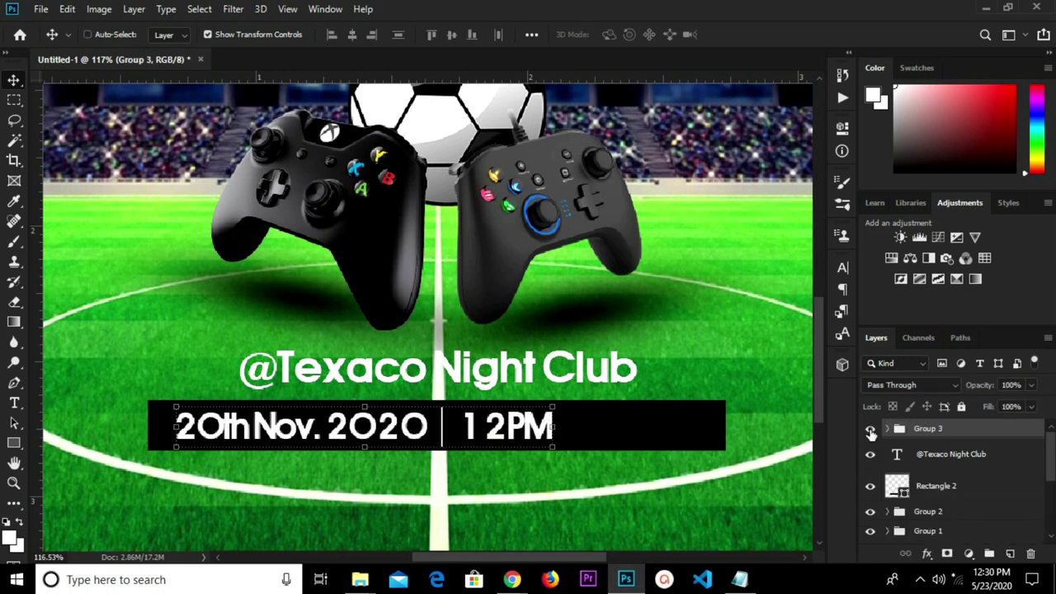
Center the date and time group horizontally on the canvas.
key(ctrl)
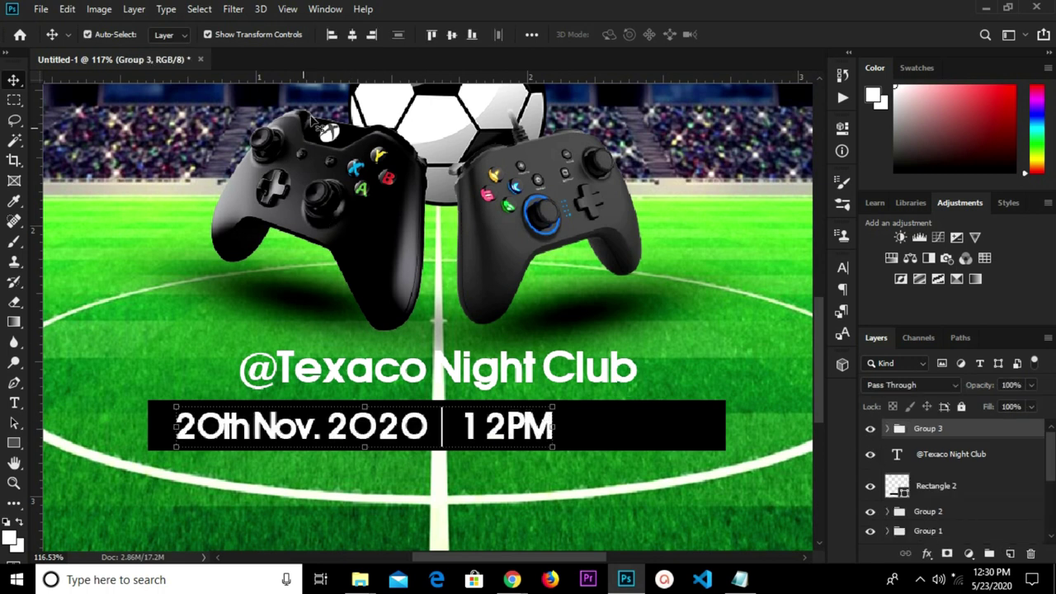
click(352, 35)
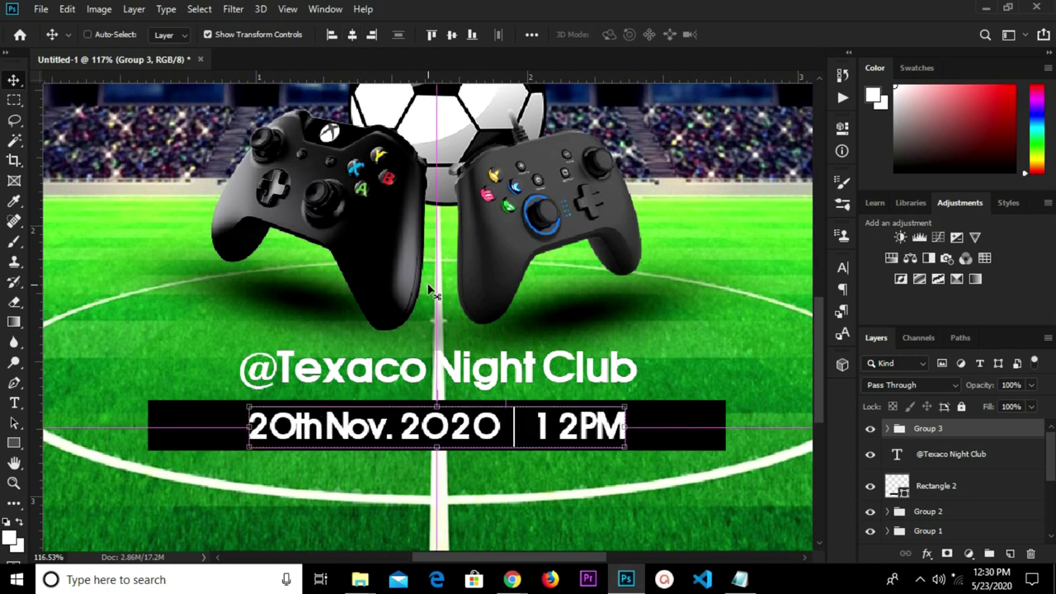
key(ctrl+0)
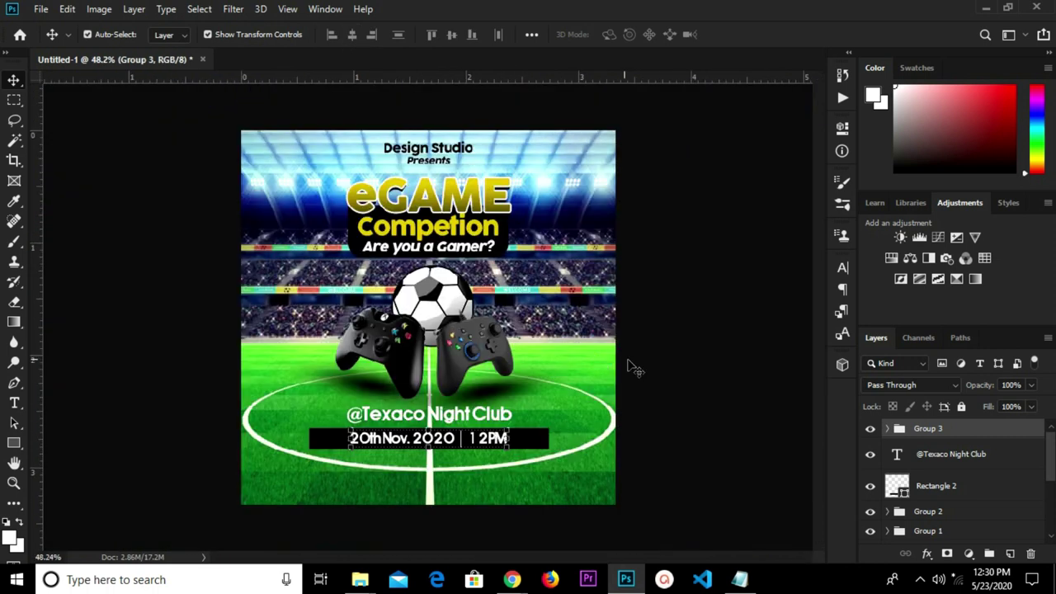
click(661, 359)
Narrow the black bar behind the date and time to about 86% of its width.
click(545, 443)
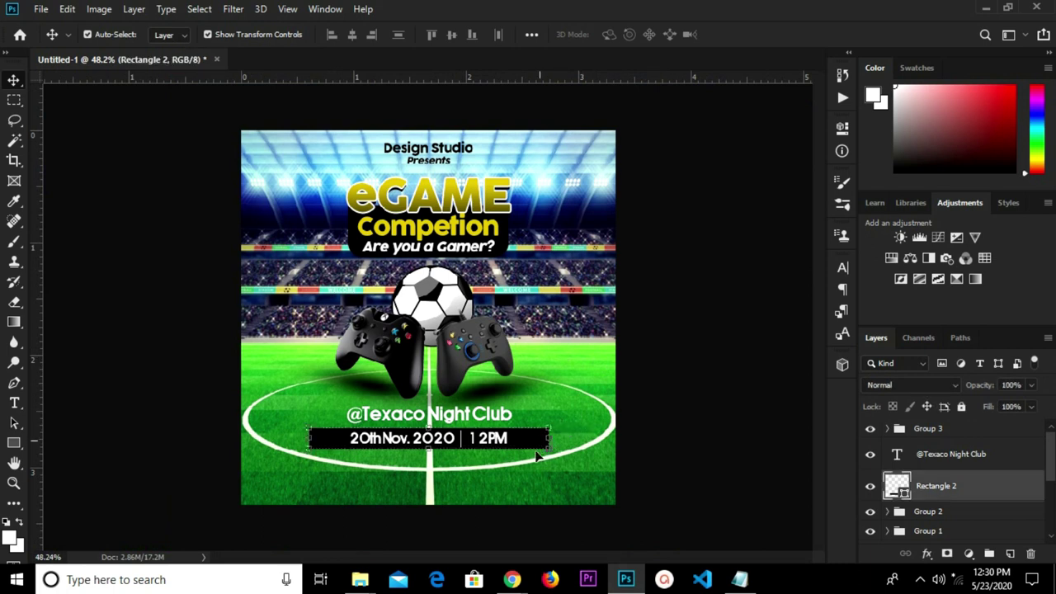
scroll(545, 443, up, 4)
drag(580, 467, 532, 472)
double_click(742, 16)
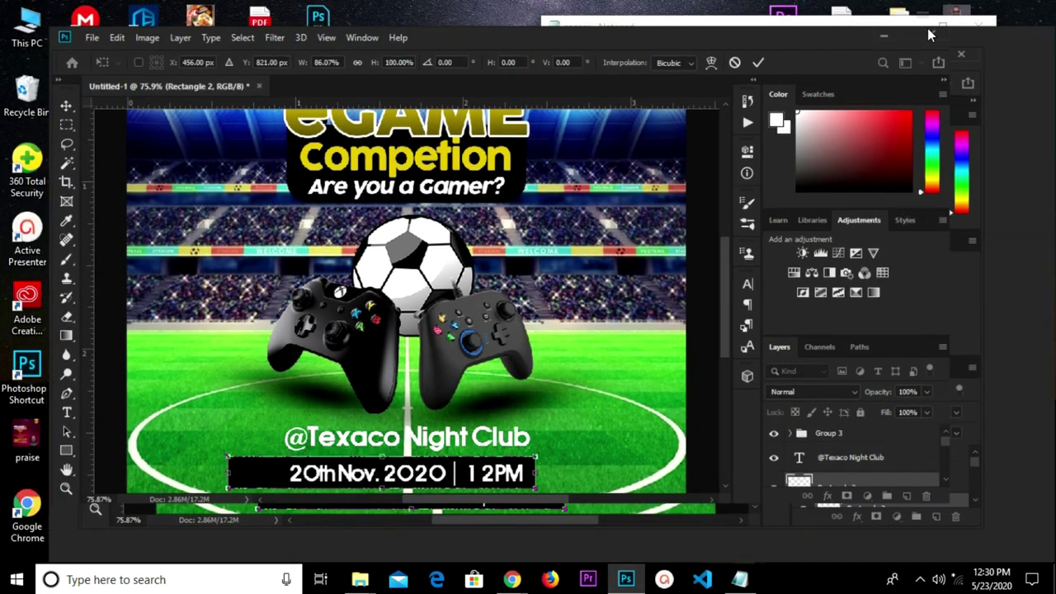
click(928, 28)
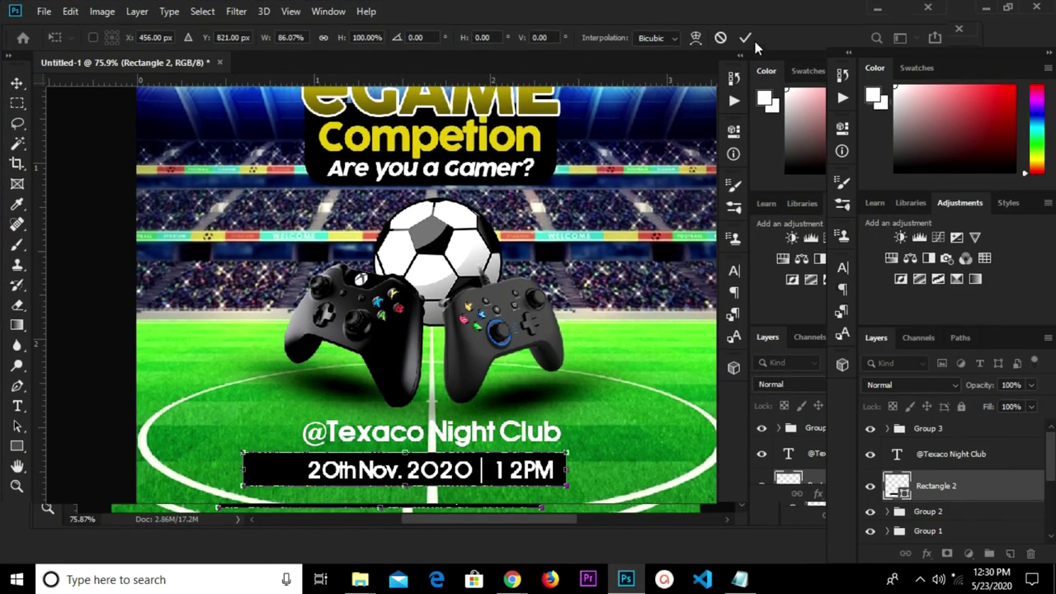
click(743, 38)
Center the narrowed black bar horizontally on the canvas.
key(ctrl+a)
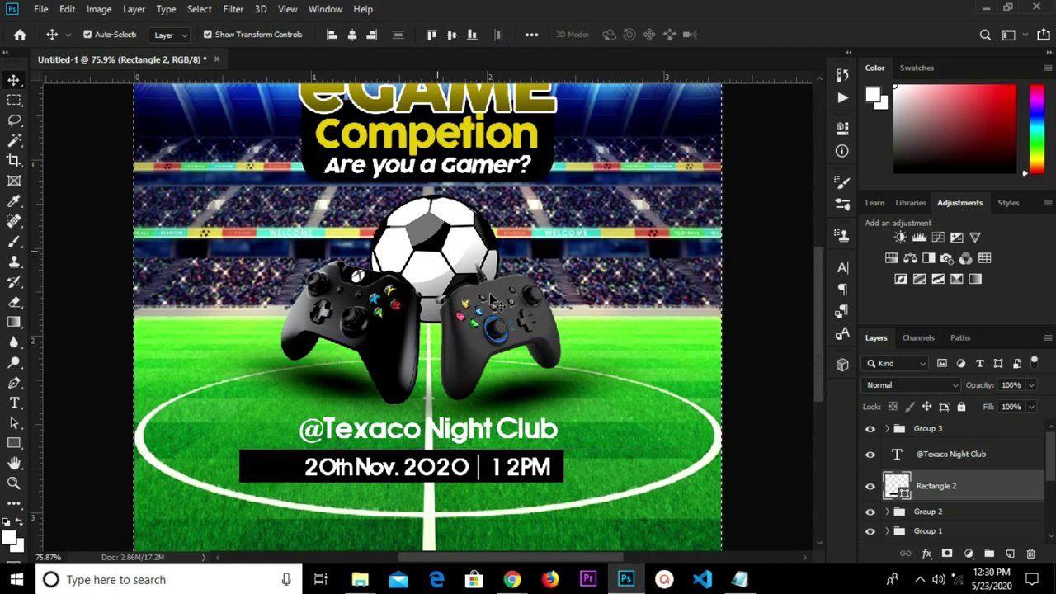
click(351, 35)
key(ctrl+d)
click(740, 333)
key(ctrl+0)
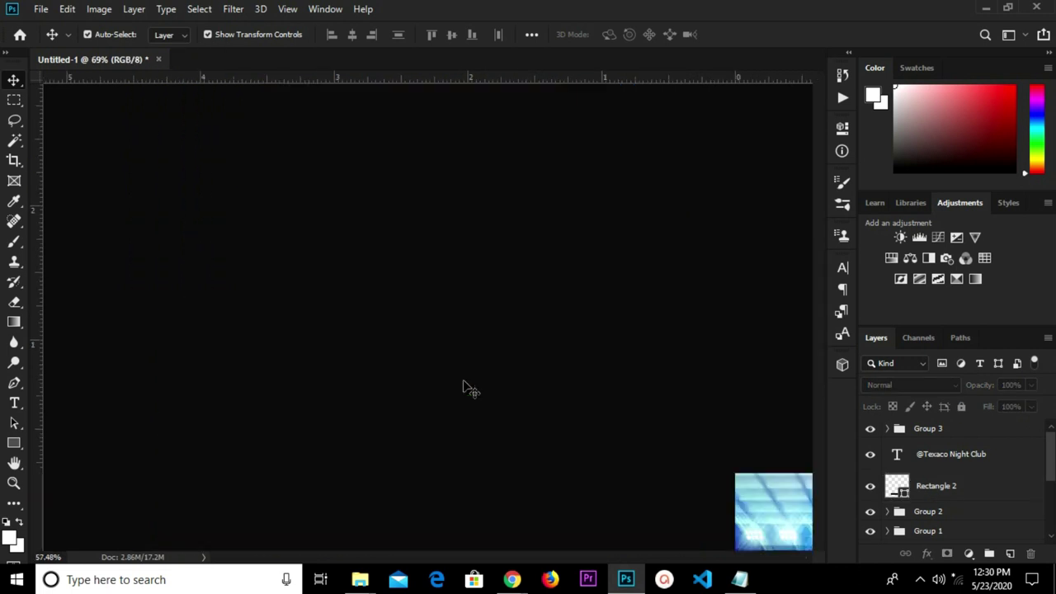
Duplicate the black bar below the date, scale its height to about 230% and stretch it across the flyer's full width.
click(544, 466)
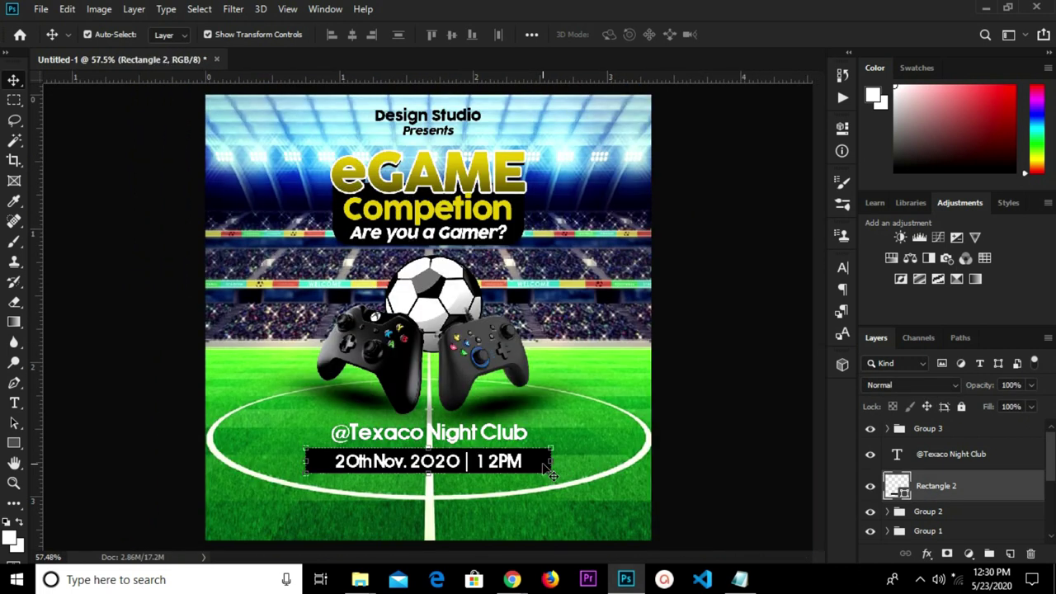
drag(544, 466, 310, 541)
key(Up)
key(Up)
key(Up)
key(Up)
key(Up)
key(Up)
key(Up)
key(Up)
key(Up)
key(Up)
key(Up)
key(Up)
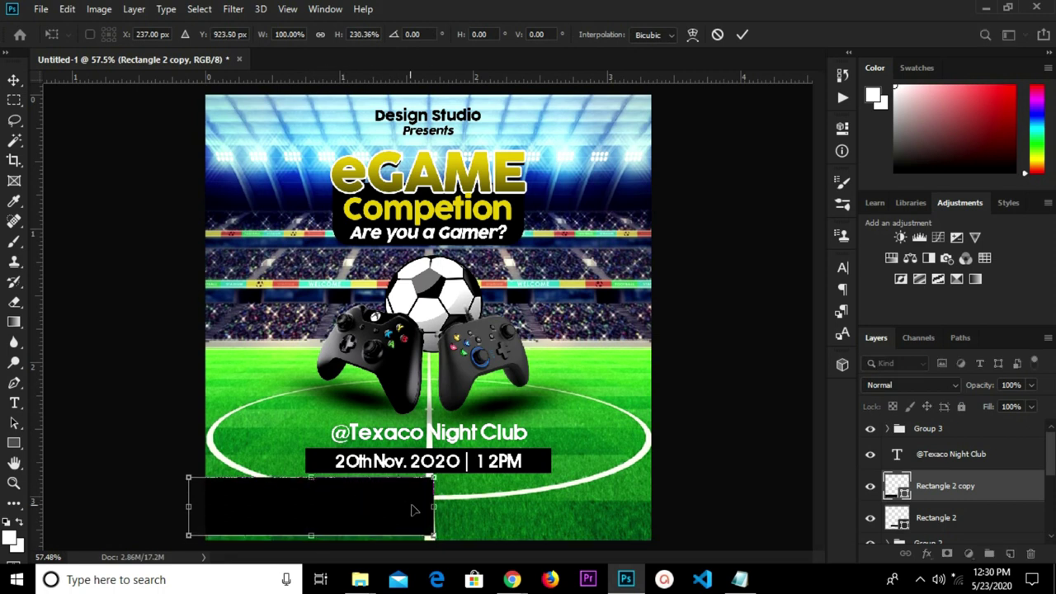
drag(432, 505, 691, 506)
click(742, 37)
Set the opacity of the wide black bar at the flyer's bottom to 88%.
click(1030, 385)
mouse_move(1025, 410)
mouse_down()
mouse_move(1006, 403)
mouse_move(1016, 405)
mouse_up()
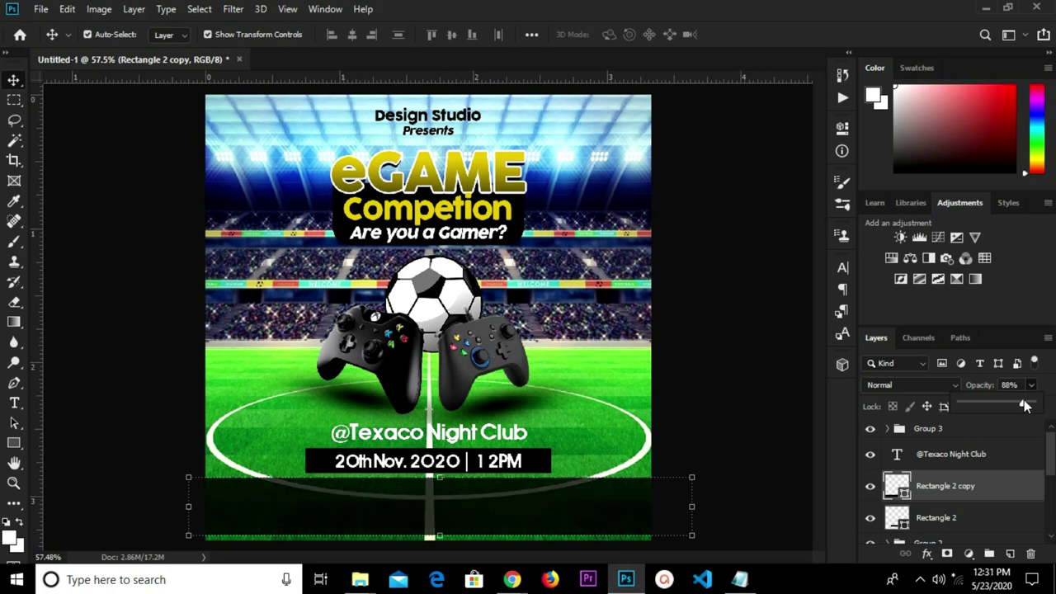
click(756, 345)
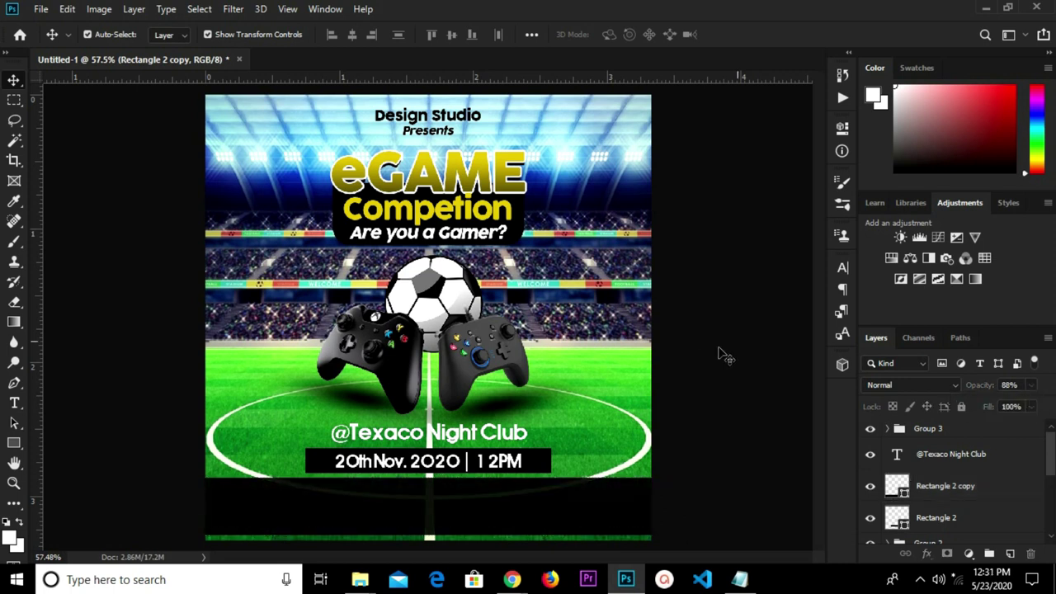
key(ctrl+0)
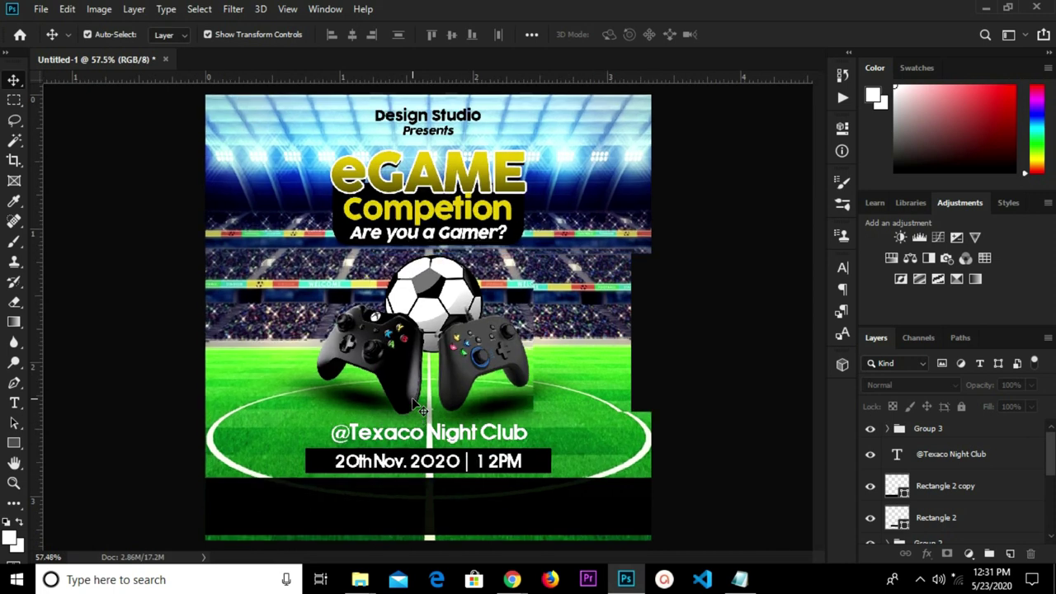
Copy the side attractions, photoshoot and red carpet lines from the soccer file in Notepad, and return to Photoshop.
click(739, 579)
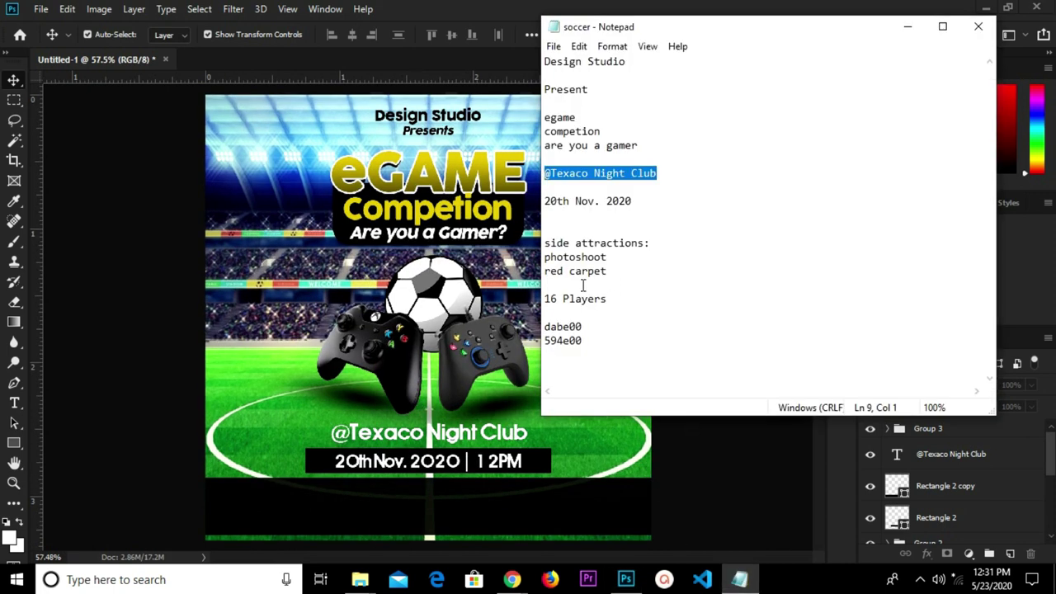
drag(546, 243, 620, 282)
right_click(576, 261)
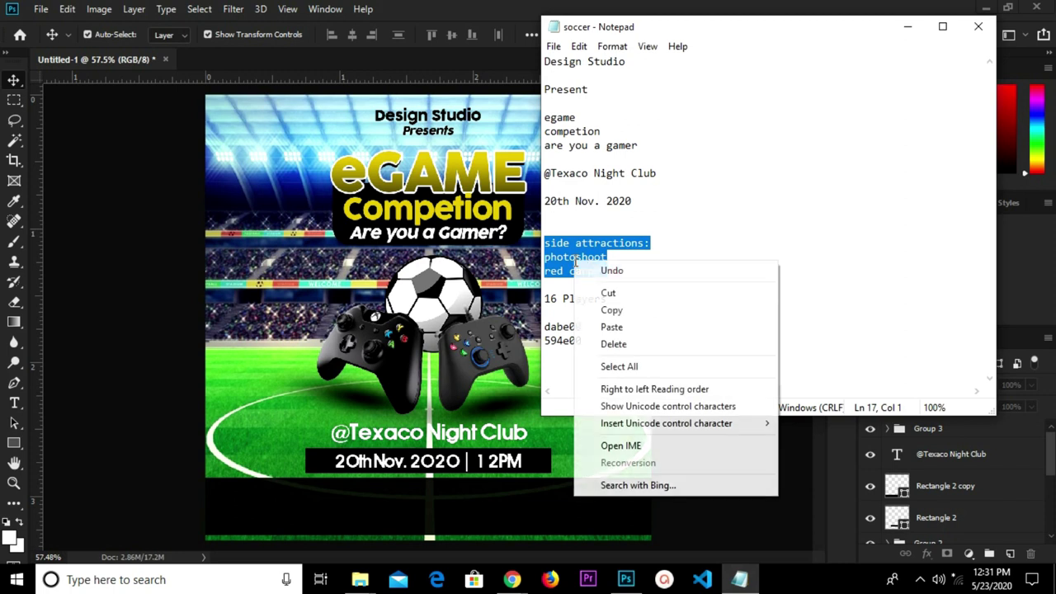
click(610, 310)
click(360, 480)
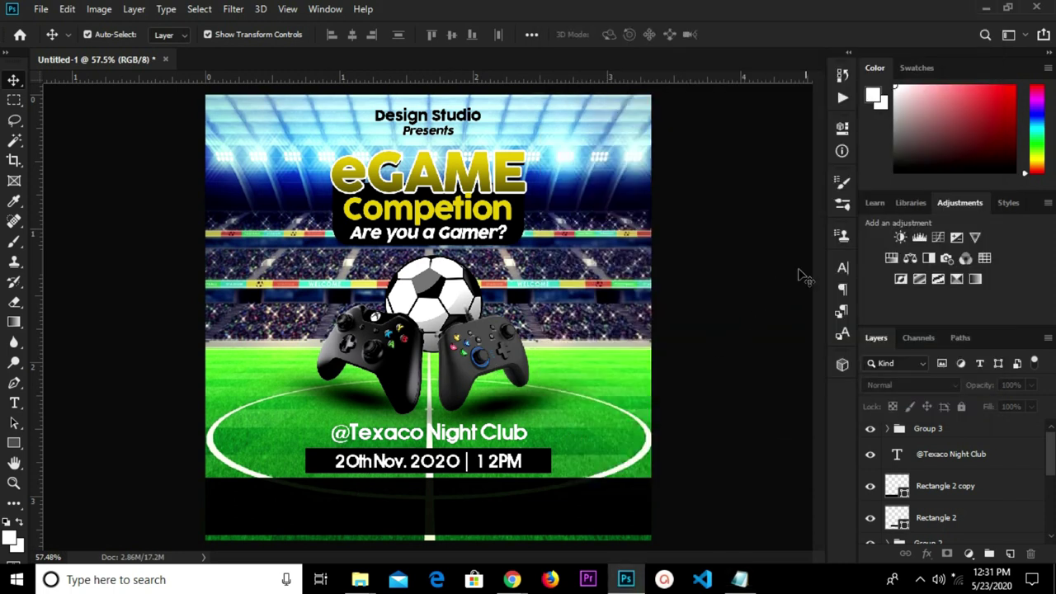
Set the Type tool to 6 pt with the yellow dabe00 sampled from the Competion title.
click(15, 405)
click(422, 35)
click(406, 72)
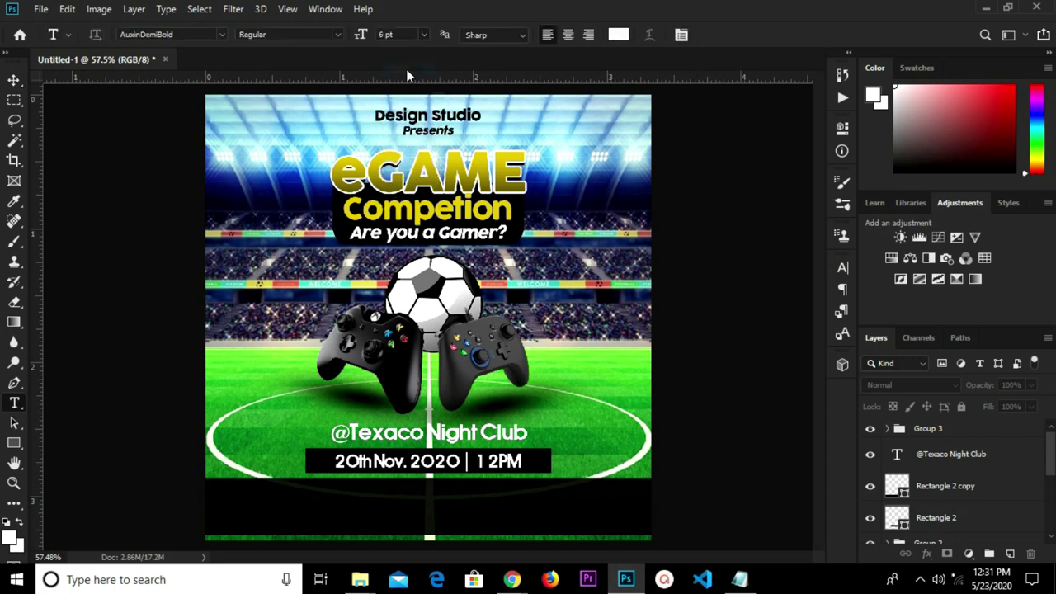
click(617, 35)
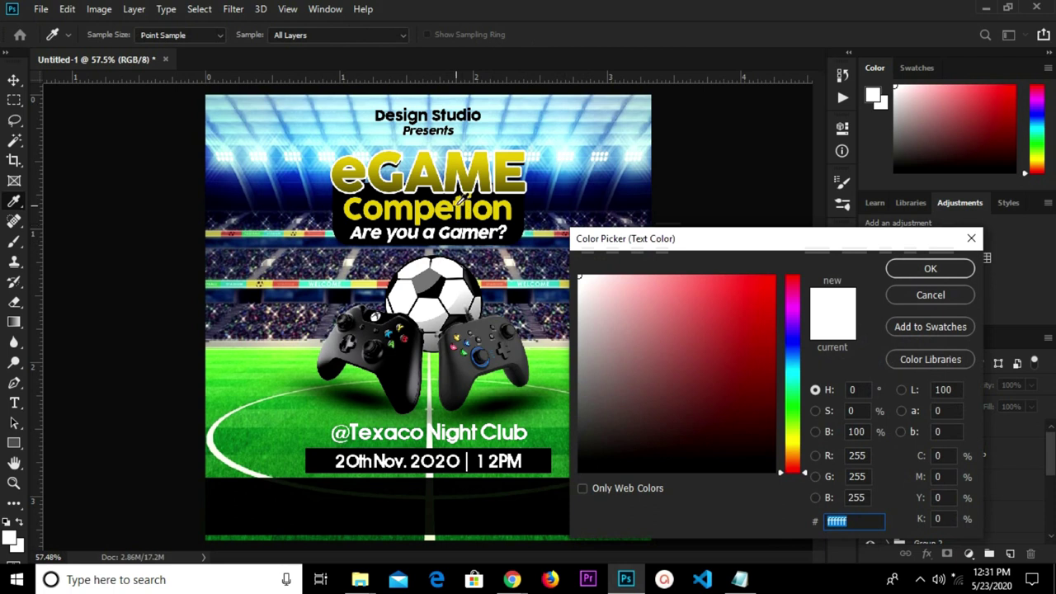
click(463, 201)
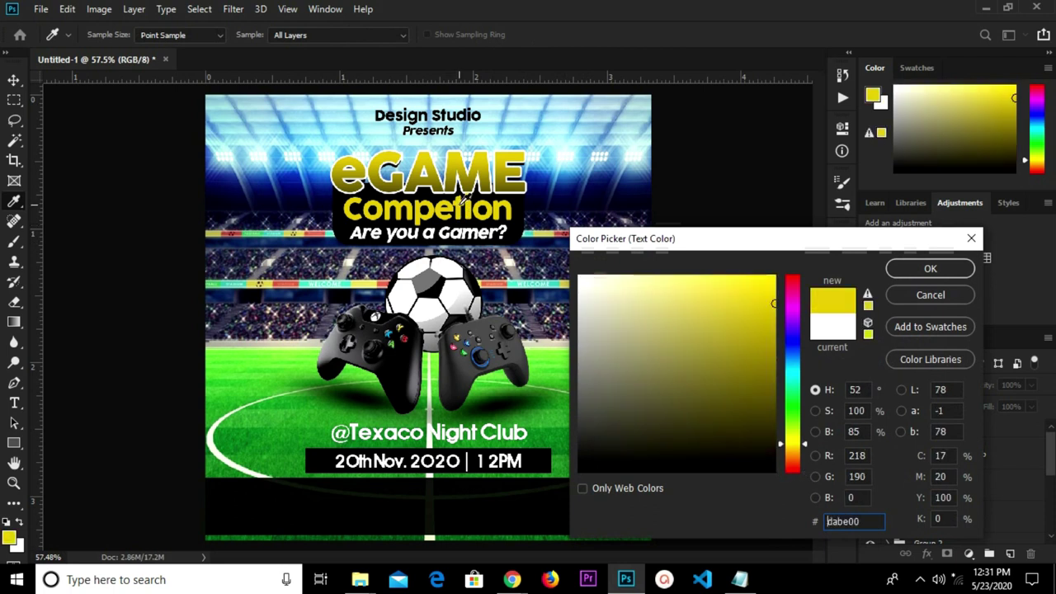
click(924, 271)
Paste the copied side attractions lines as a new text at the left of the bottom black bar.
scroll(246, 499, up, 1)
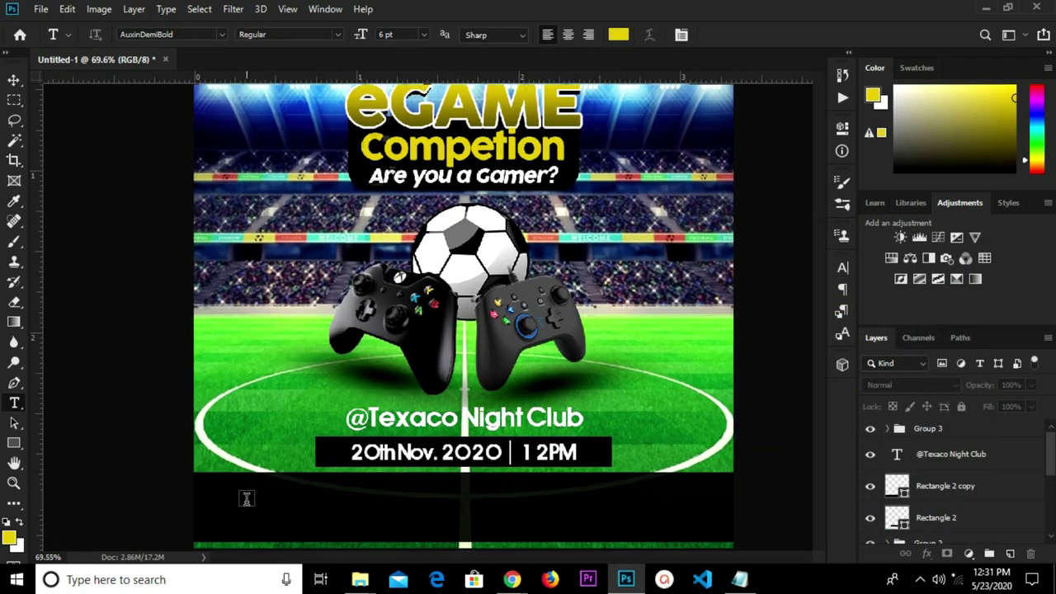
click(226, 487)
key(ctrl+v)
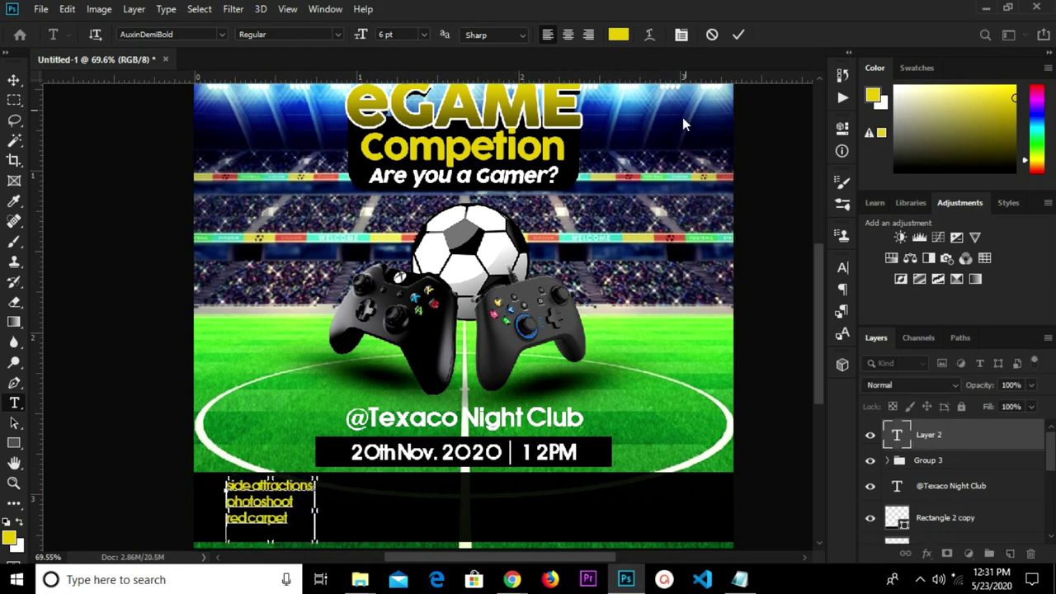
click(737, 34)
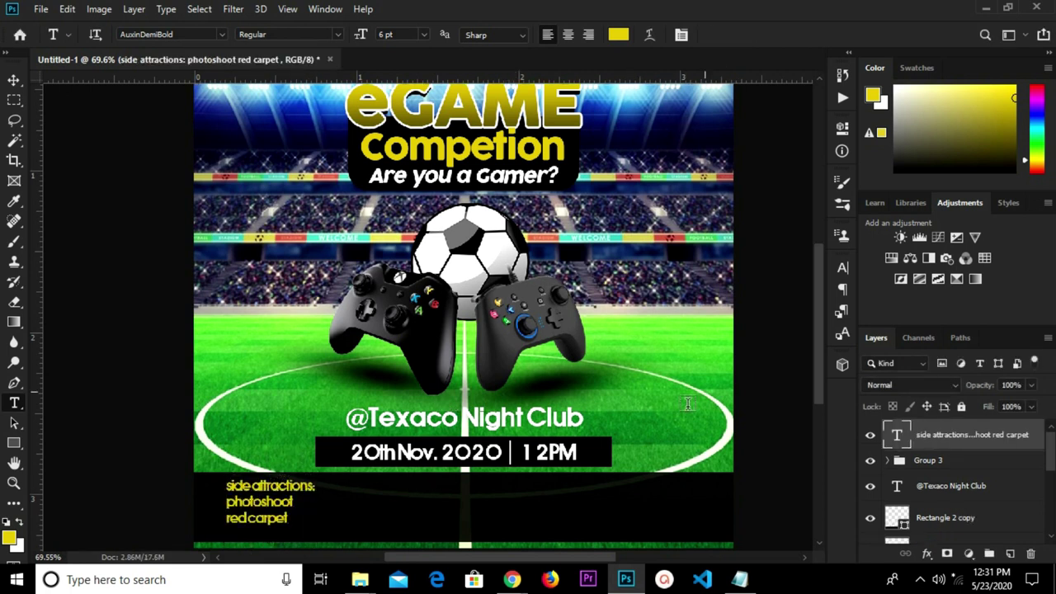
Format the side attractions text in all caps with tracking set to 0.
click(841, 268)
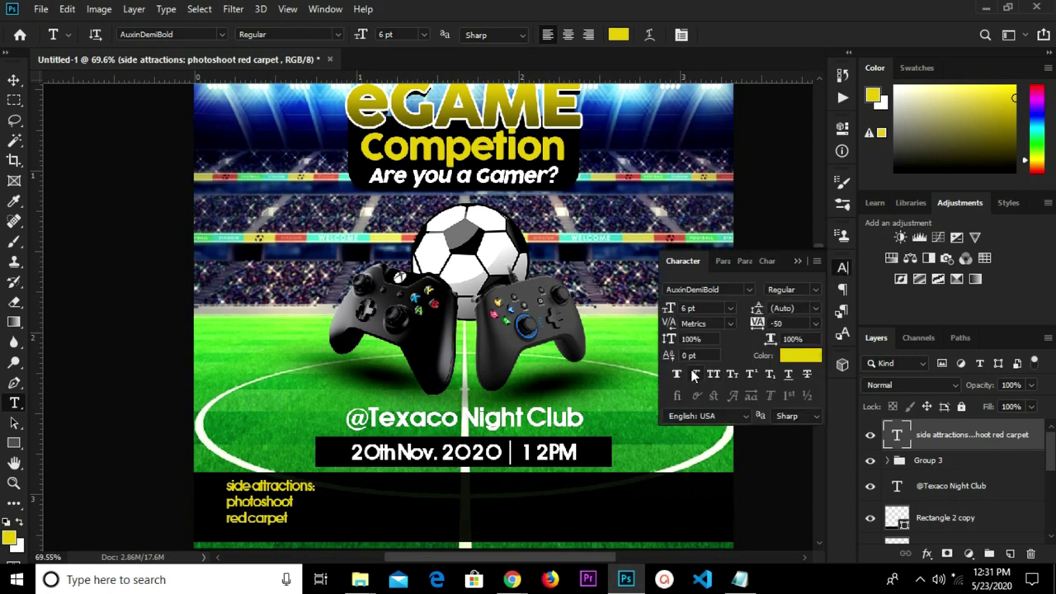
click(713, 375)
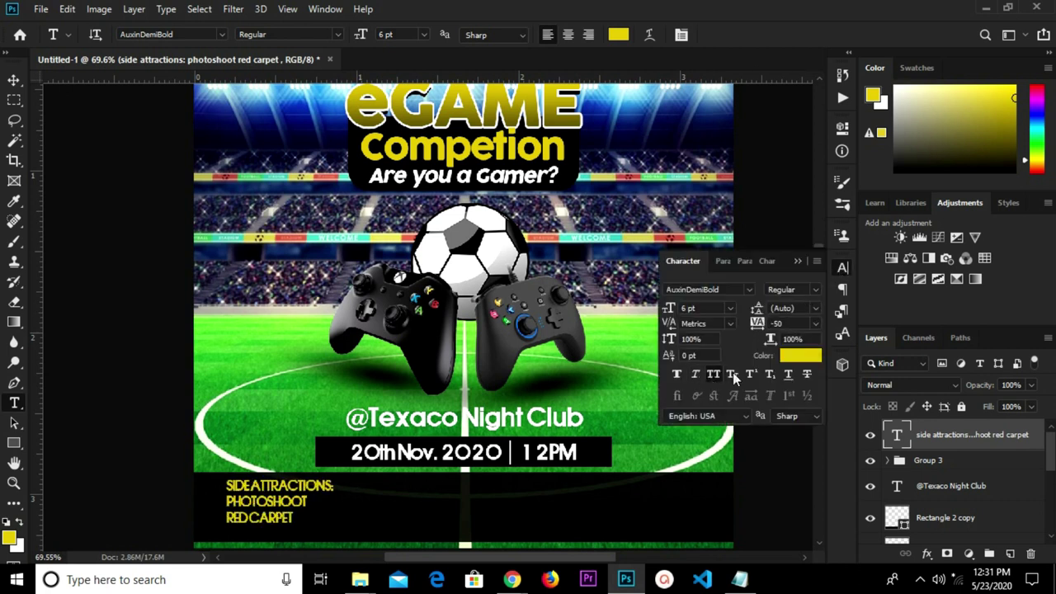
click(815, 325)
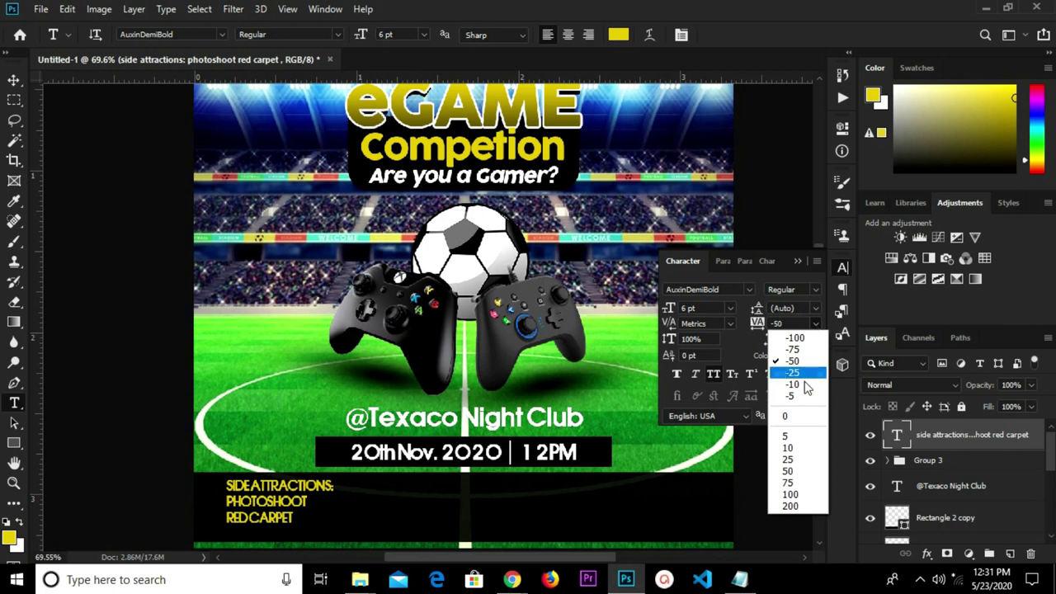
click(793, 417)
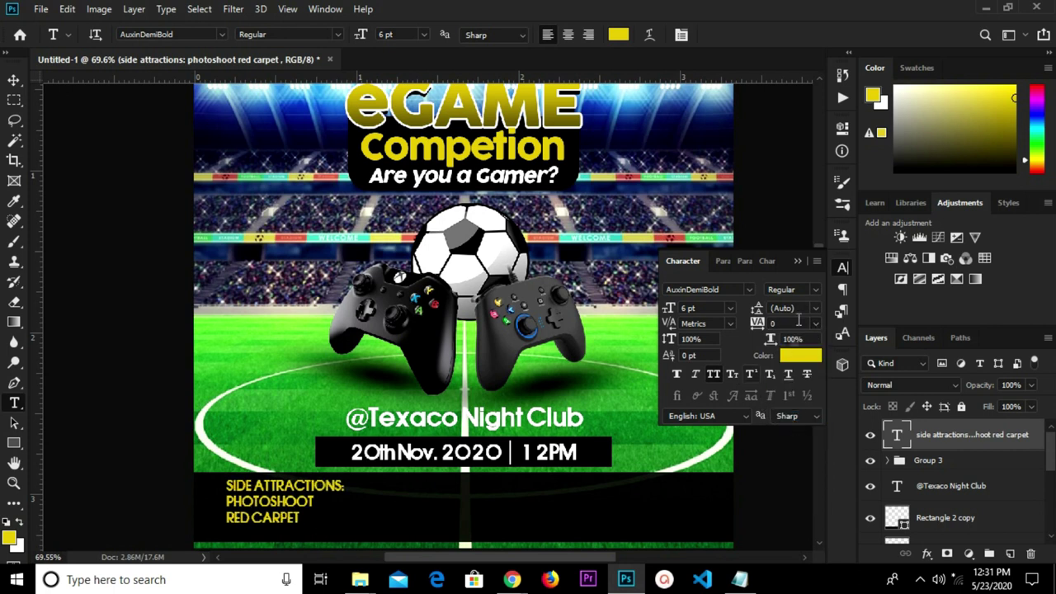
click(804, 265)
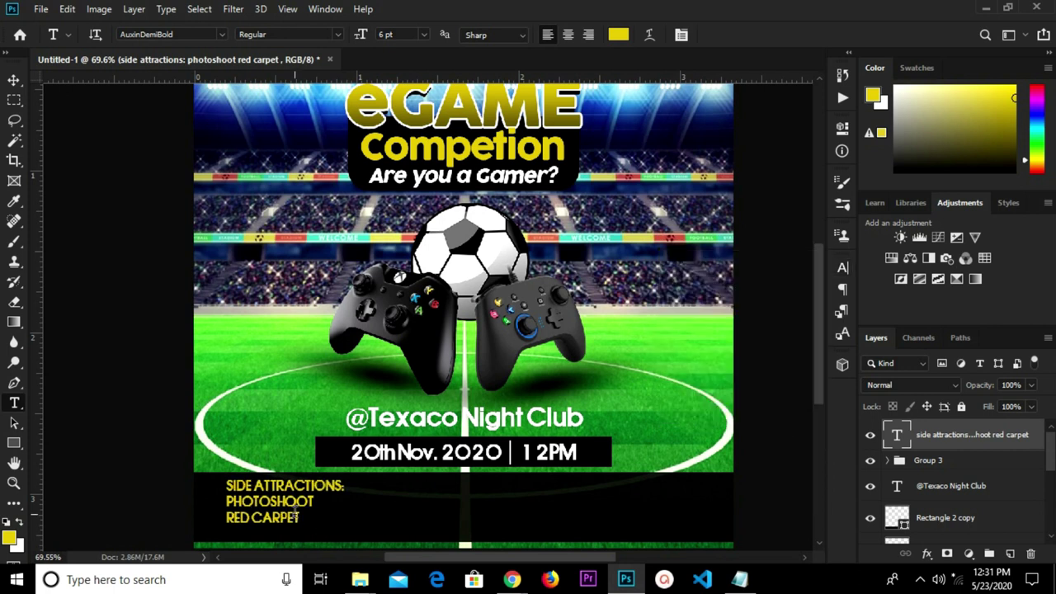
Move the side attractions text closer to the left edge of the bottom black bar and keep it selected.
key(v)
scroll(290, 518, up, 2)
mouse_move(277, 505)
mouse_down()
mouse_move(252, 511)
mouse_move(267, 512)
mouse_up()
click(99, 403)
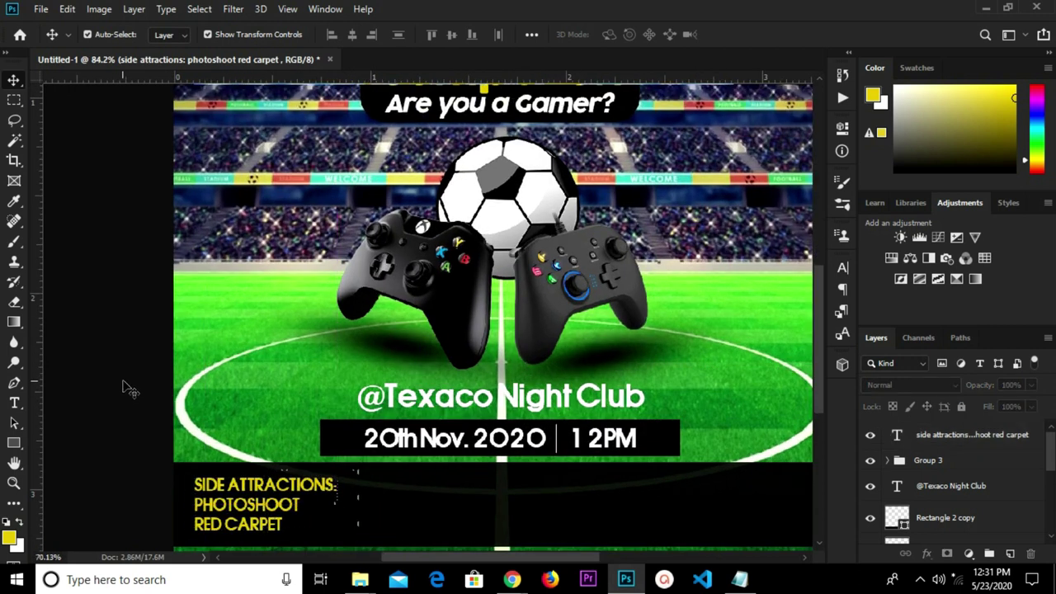
scroll(126, 388, down, 2)
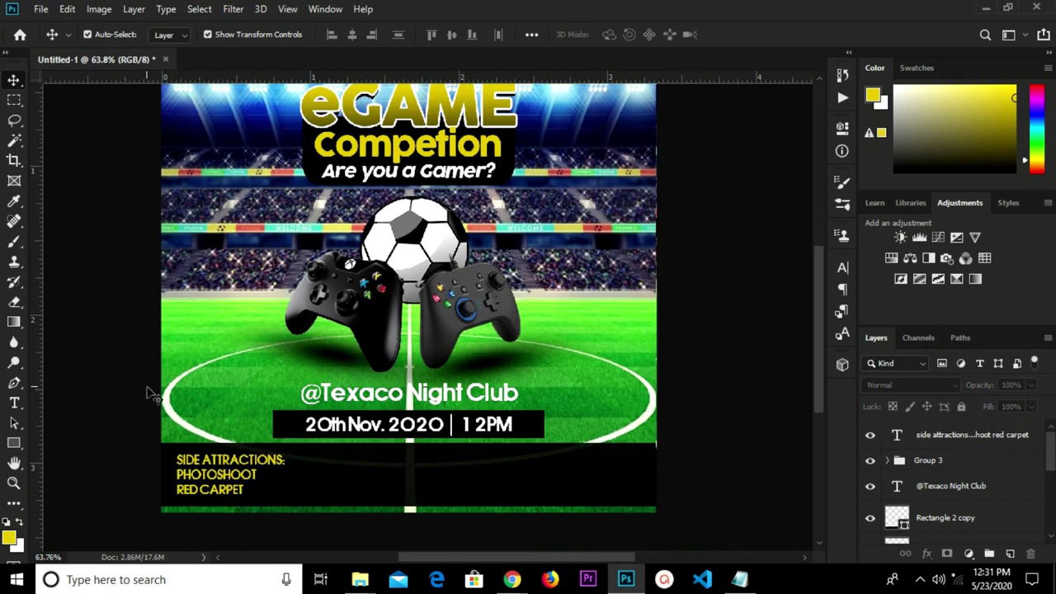
scroll(152, 395, down, 1)
click(274, 519)
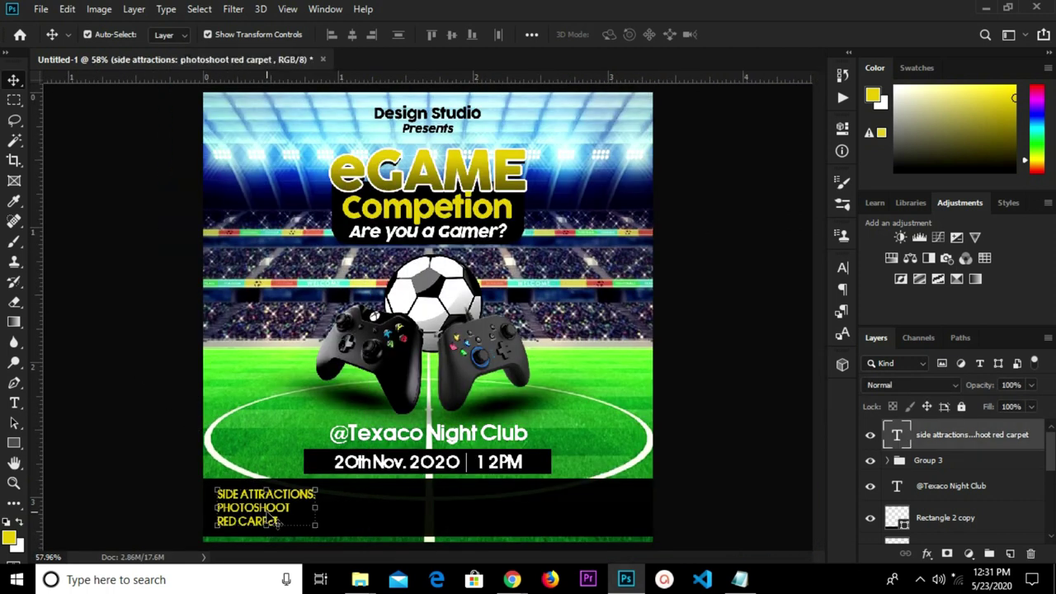
Nudge the side attractions text slightly to the right in the bottom black bar and deselect it.
key(Right)
click(162, 451)
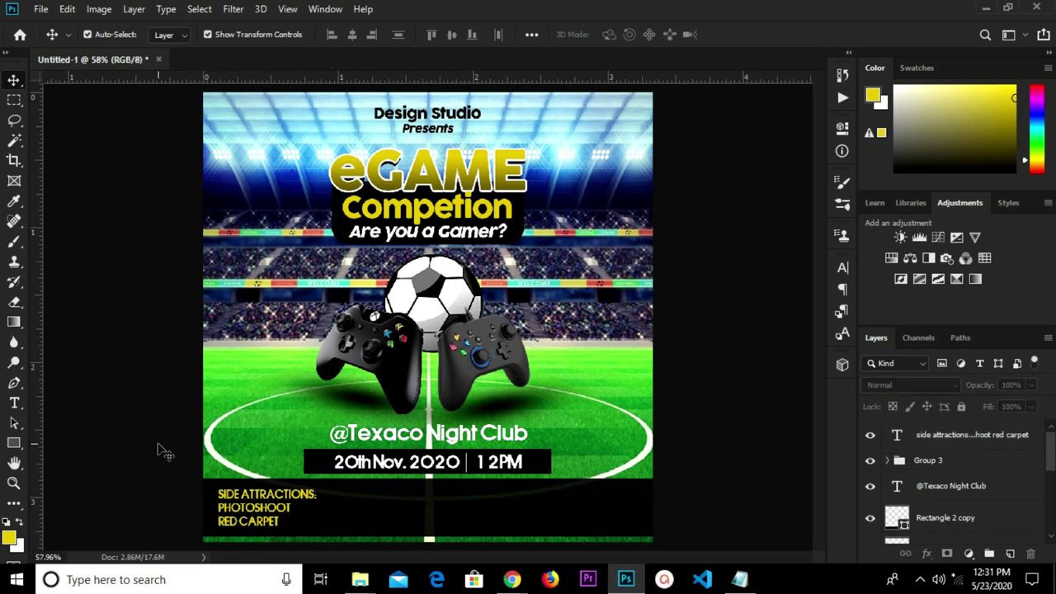
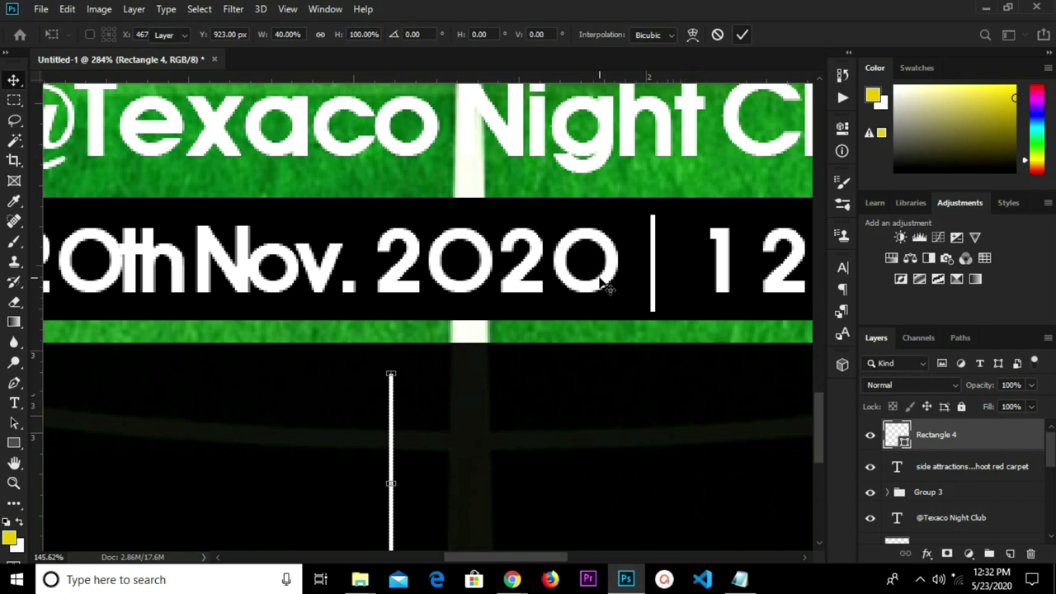
Duplicate the thin white vertical divider in the bottom black bar, placing the copy level with it on its right.
scroll(602, 368, down, 1)
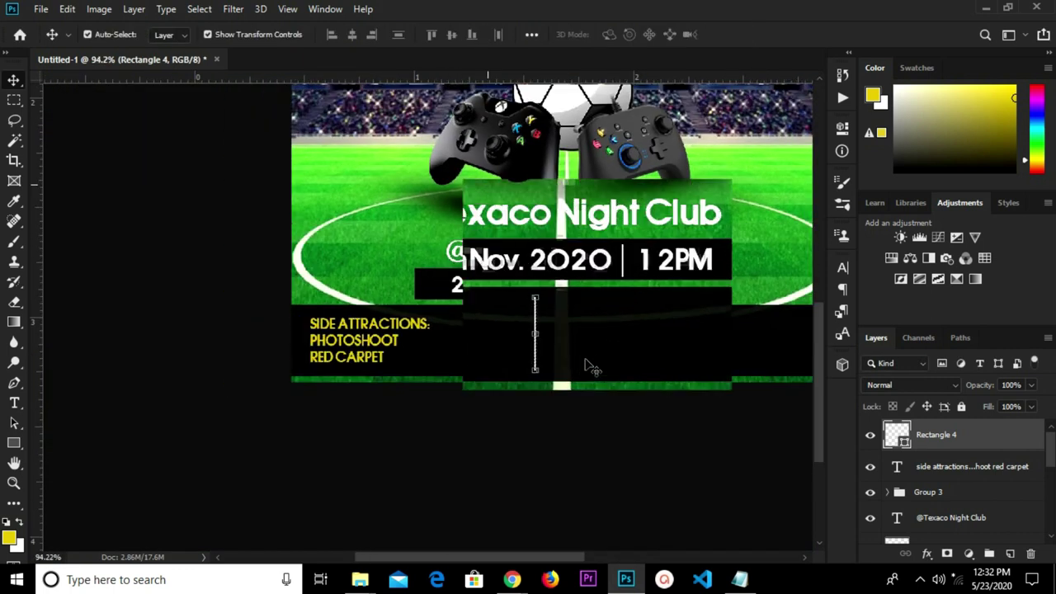
scroll(589, 365, up, 3)
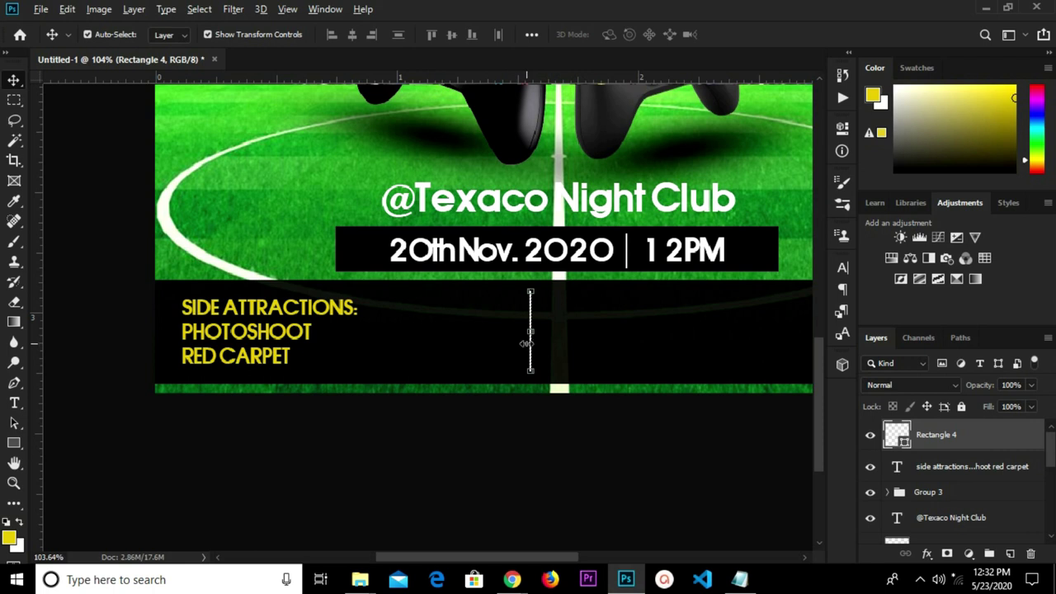
scroll(525, 343, up, 2)
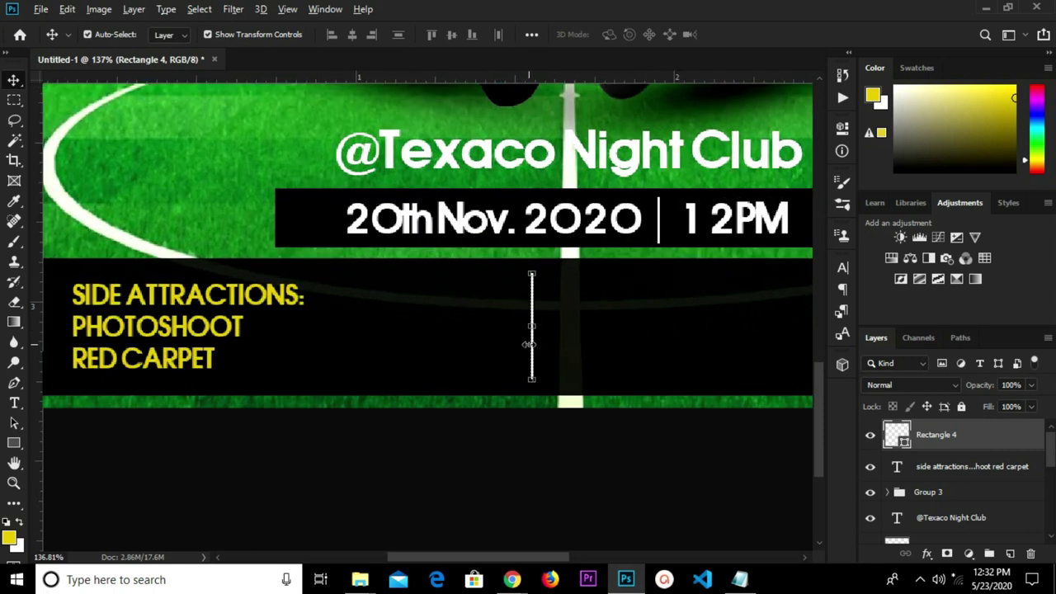
scroll(536, 346, up, 1)
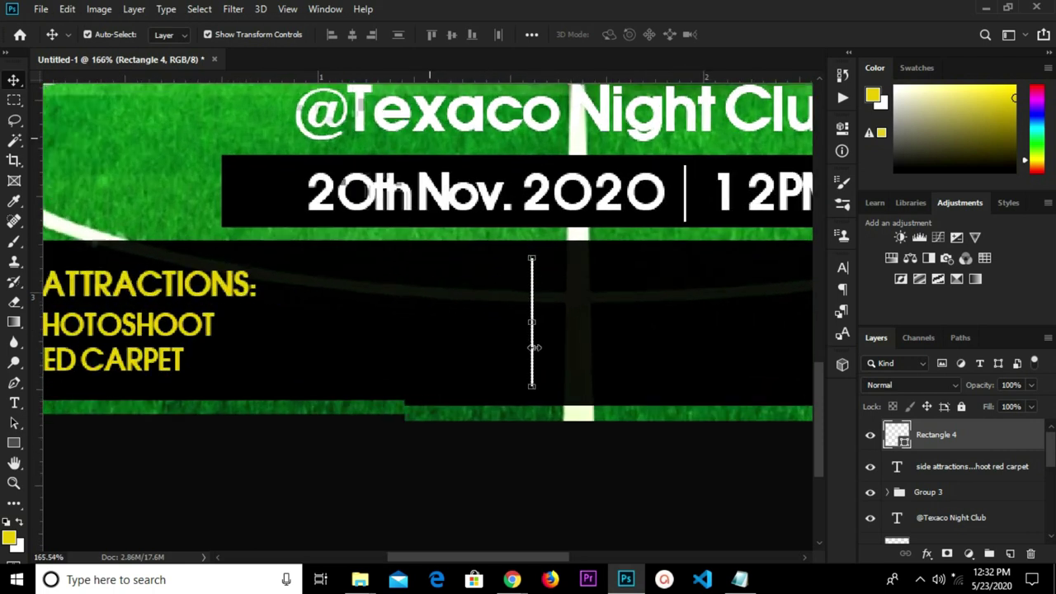
drag(534, 346, 660, 332)
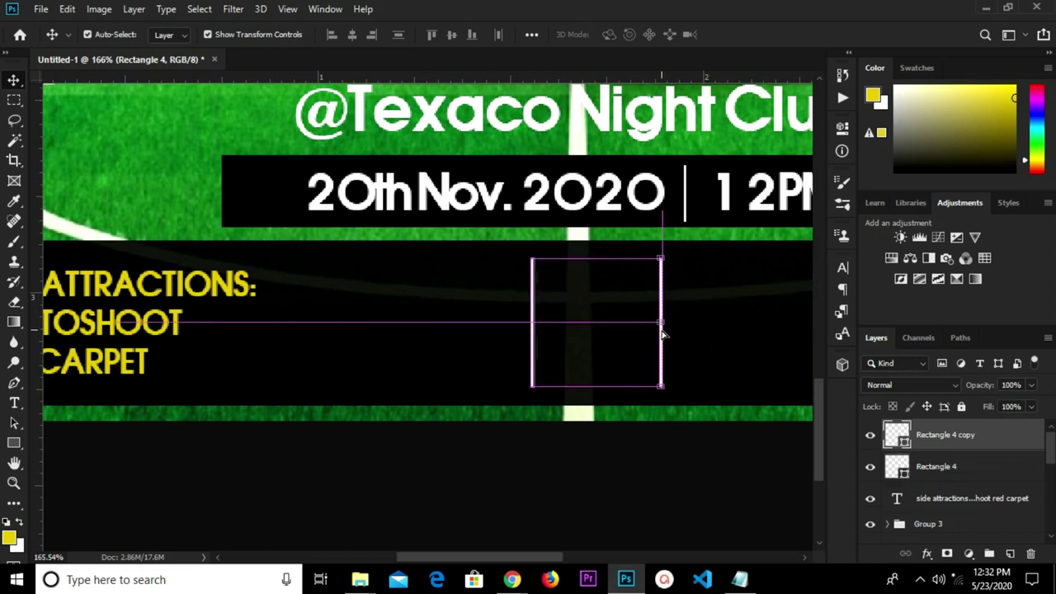
Move the duplicated divider further right in the bottom bar to leave a wide column between both lines, and deselect it.
scroll(660, 334, down, 3)
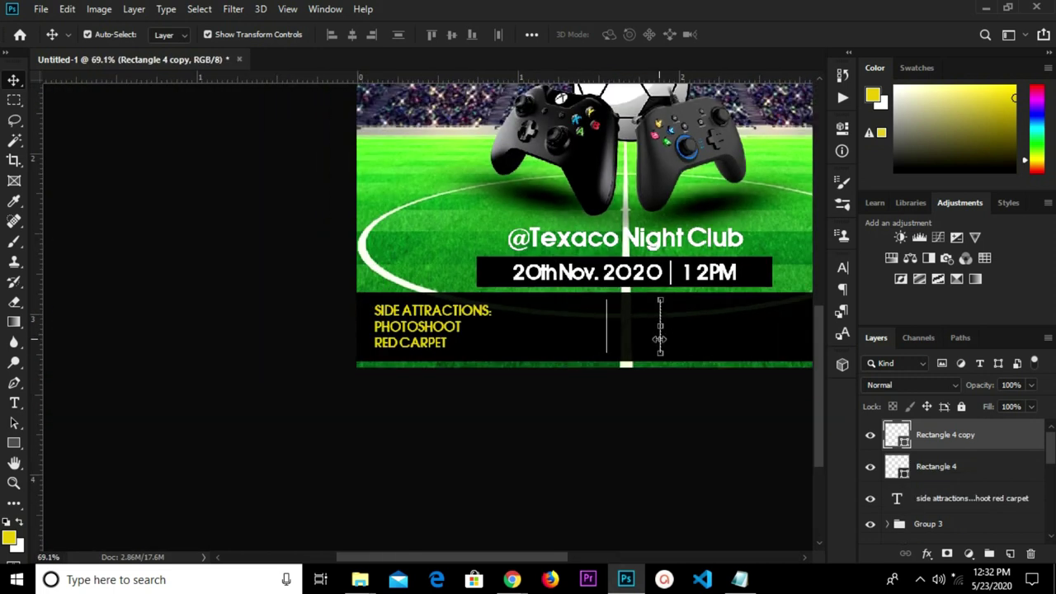
scroll(660, 334, up, 3)
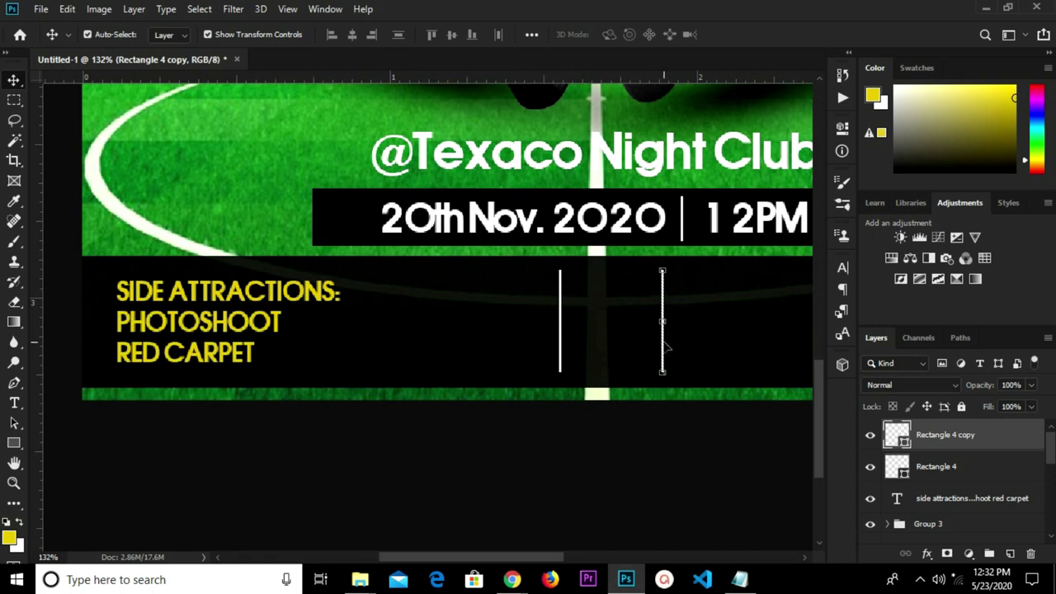
drag(662, 345, 416, 343)
scroll(441, 342, down, 5)
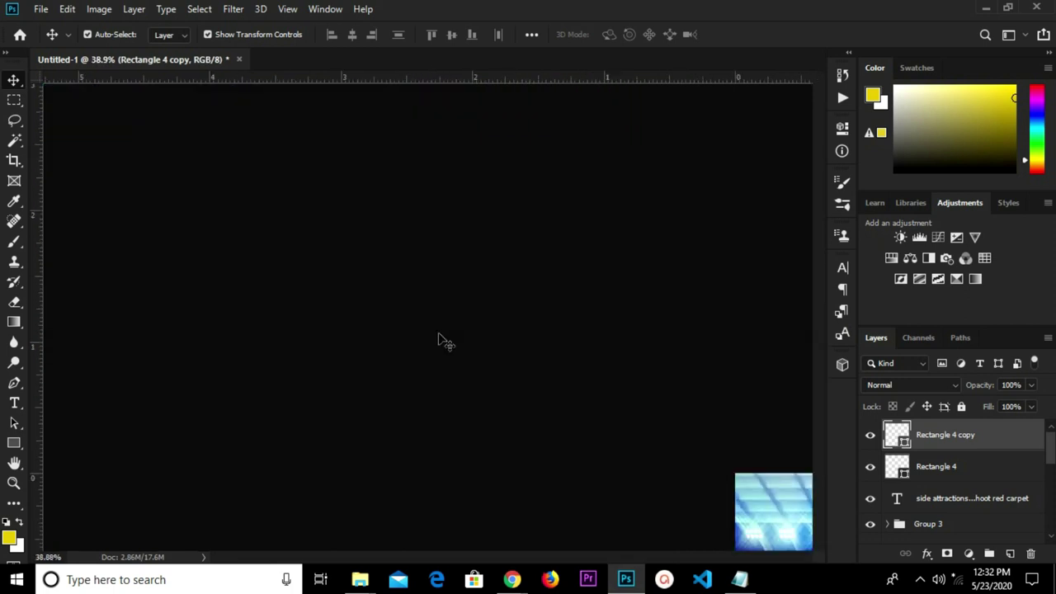
scroll(420, 356, up, 3)
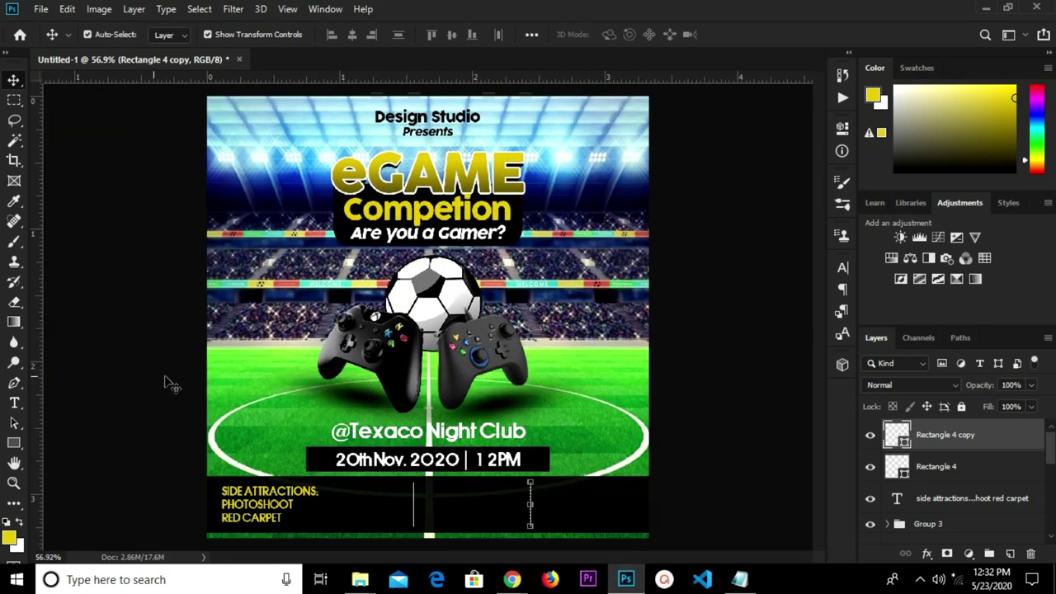
click(149, 385)
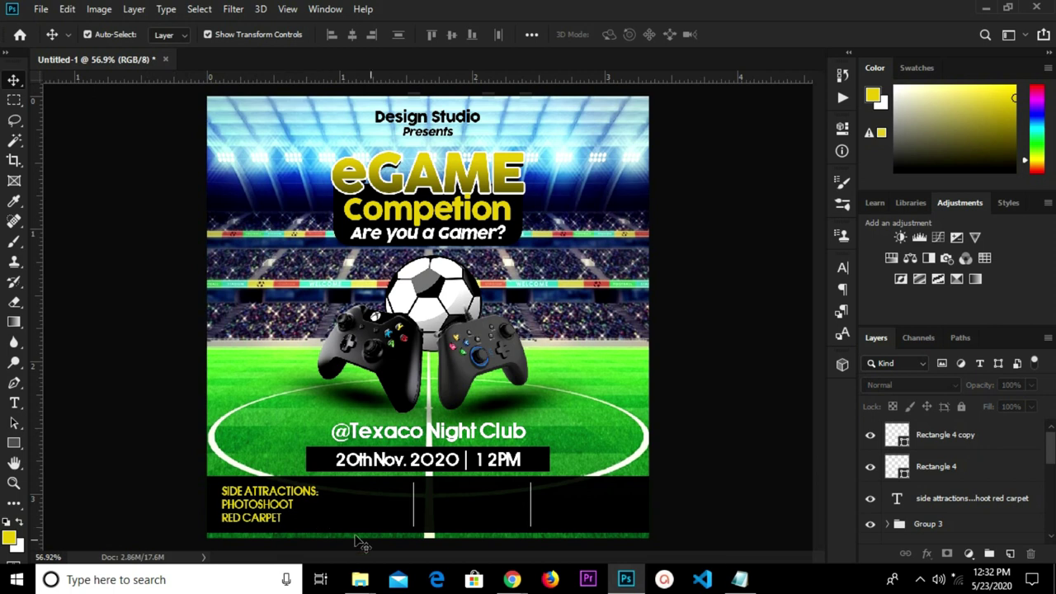
Switch to the soccer notes in Notepad and copy the line "16 Players".
mouse_move(739, 579)
click(721, 515)
drag(575, 313, 534, 301)
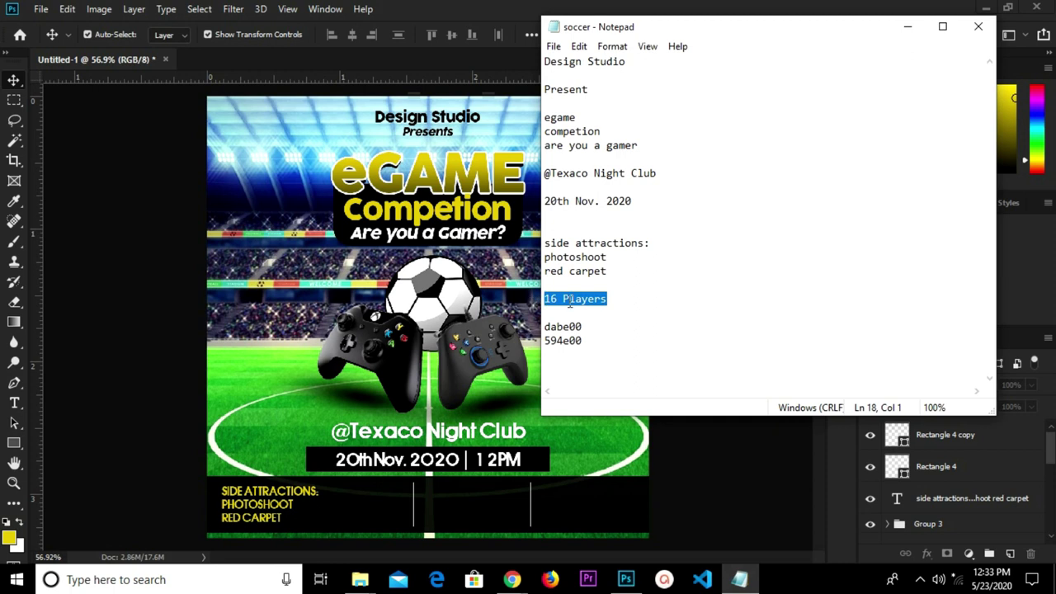
right_click(569, 303)
click(596, 350)
Back in Photoshop, paste the copied "16 Players" line as a new text on the grass left of the controllers.
click(236, 415)
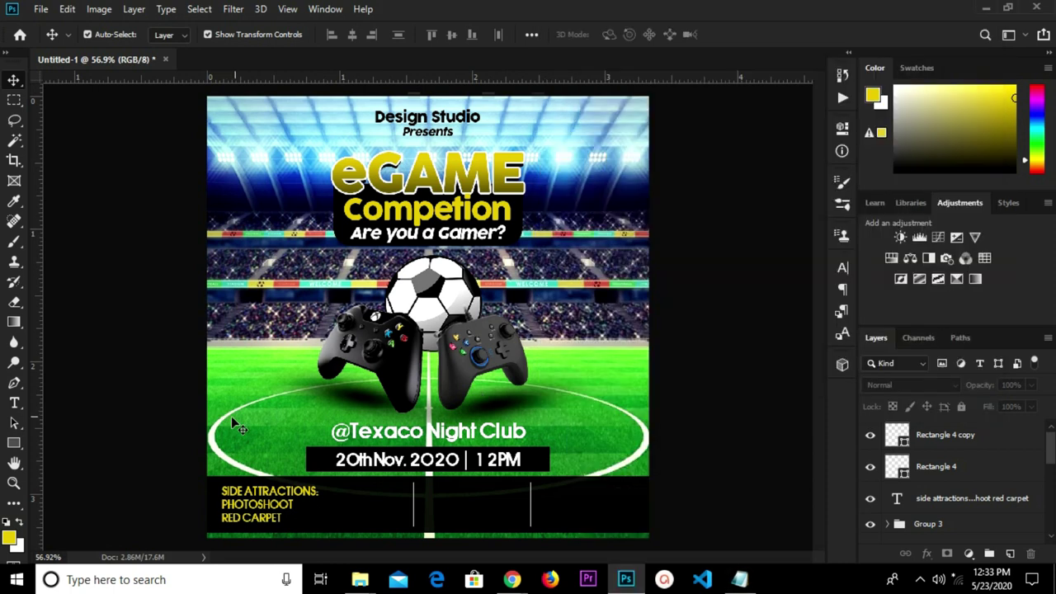
key(t)
click(237, 402)
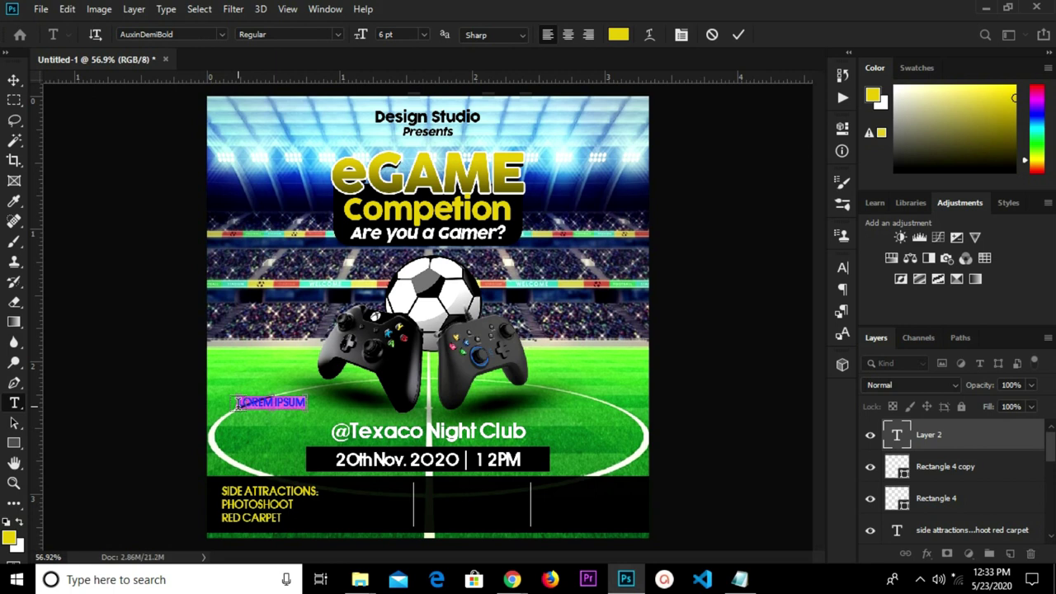
key(ctrl+v)
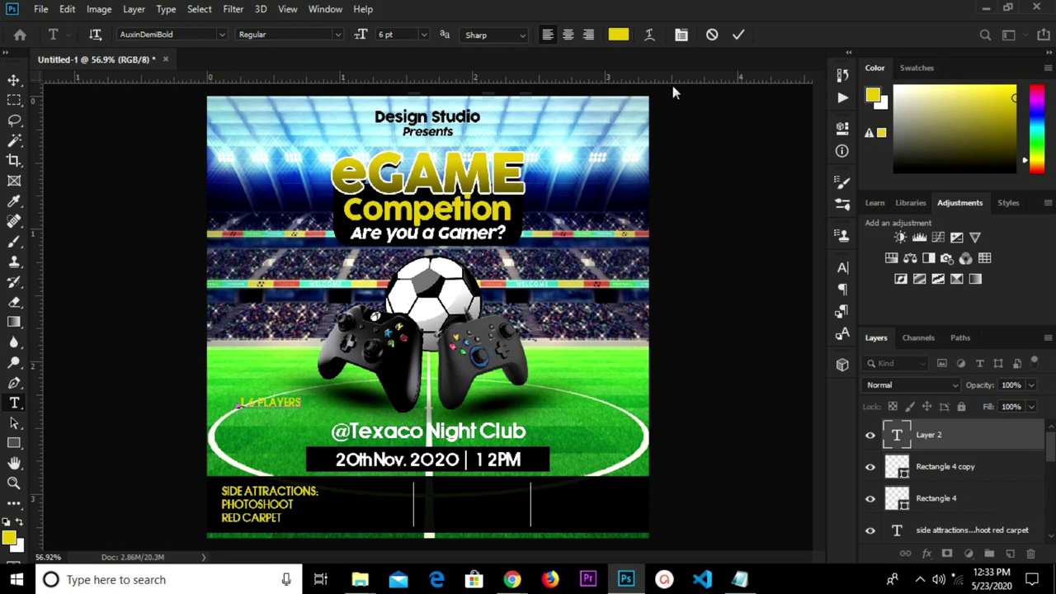
click(738, 34)
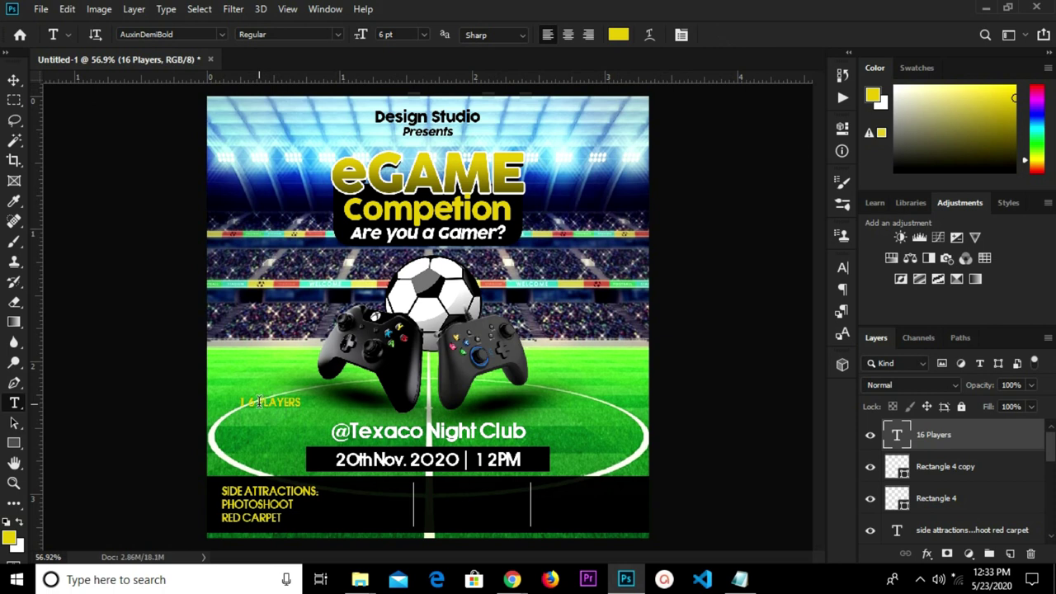
Remove the number from the pasted text so it reads "Players", and add "16" as a separate text above it.
key(BackSpace)
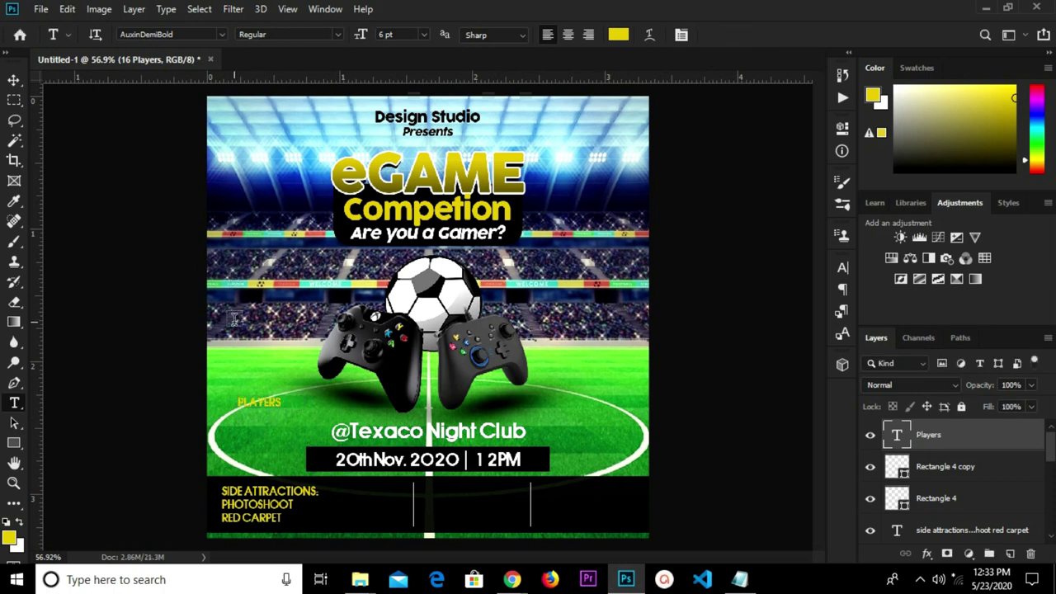
click(235, 319)
text(16)
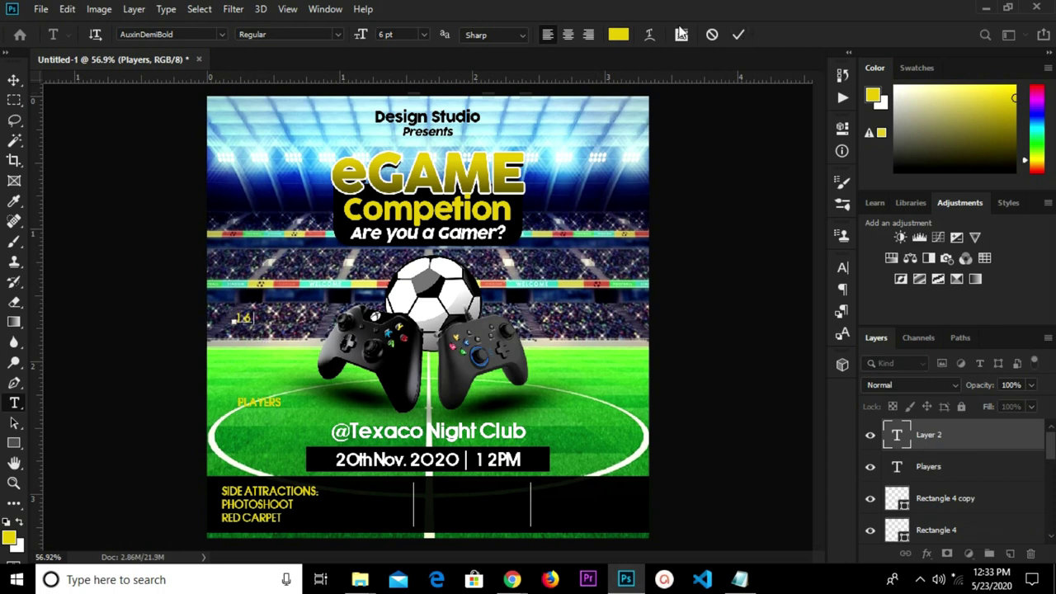
click(737, 33)
Set the "16" text to 16 pt and colour it white.
click(423, 34)
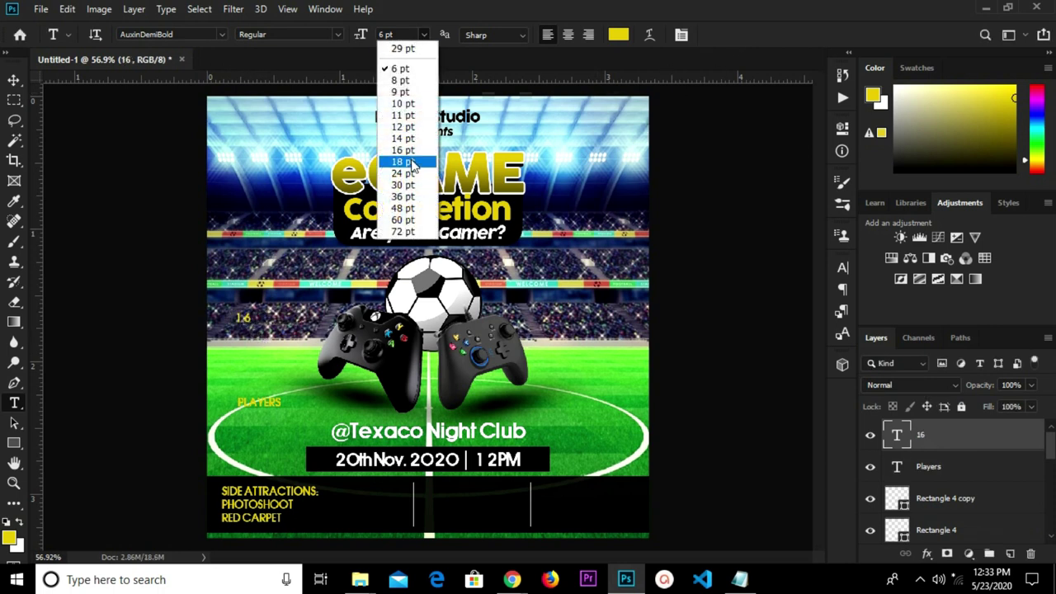
click(403, 138)
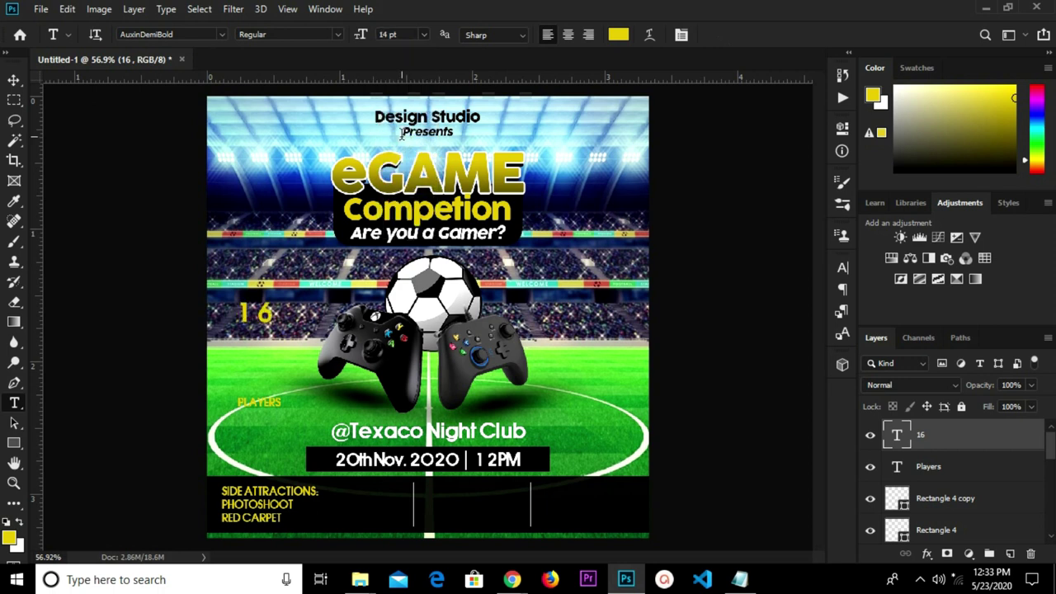
click(423, 35)
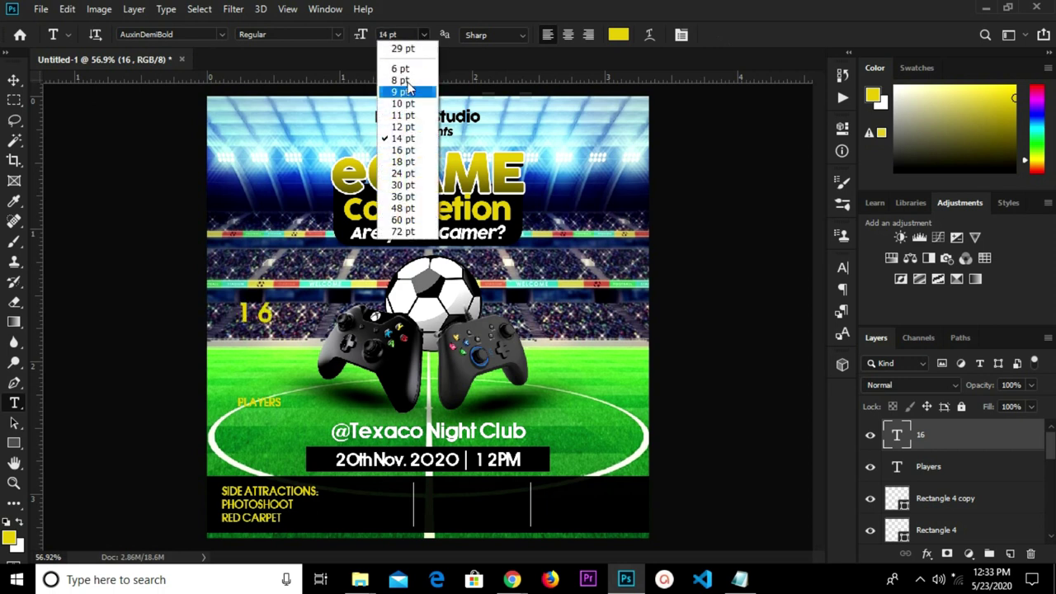
click(399, 150)
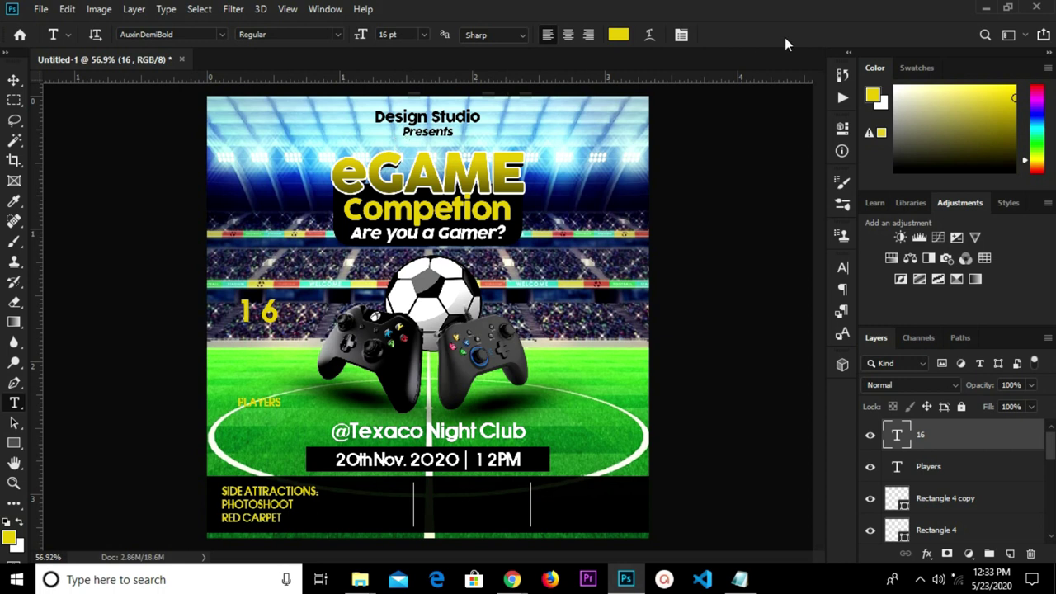
click(618, 34)
click(595, 265)
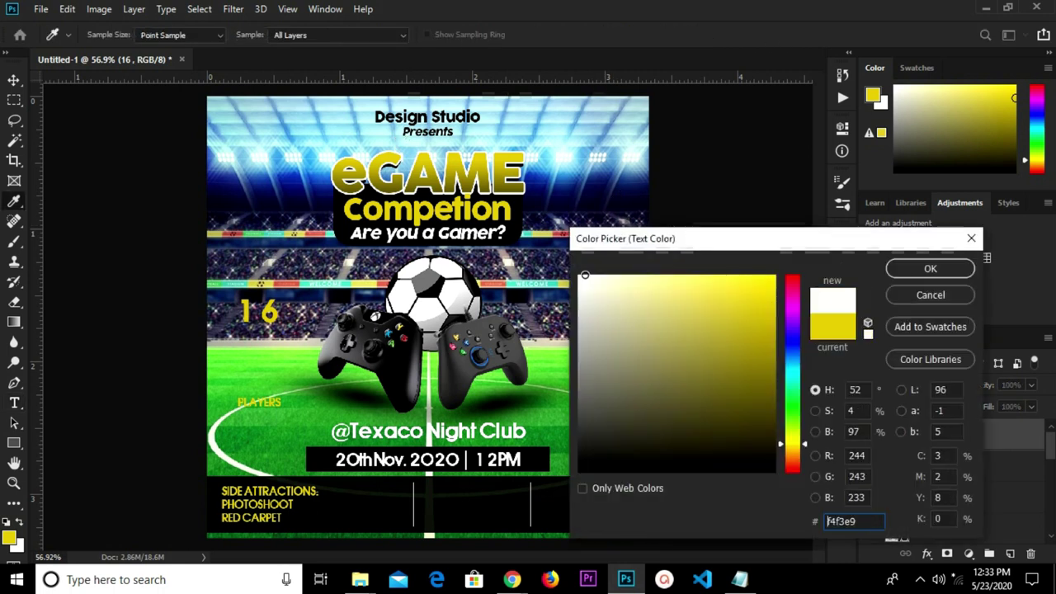
click(929, 268)
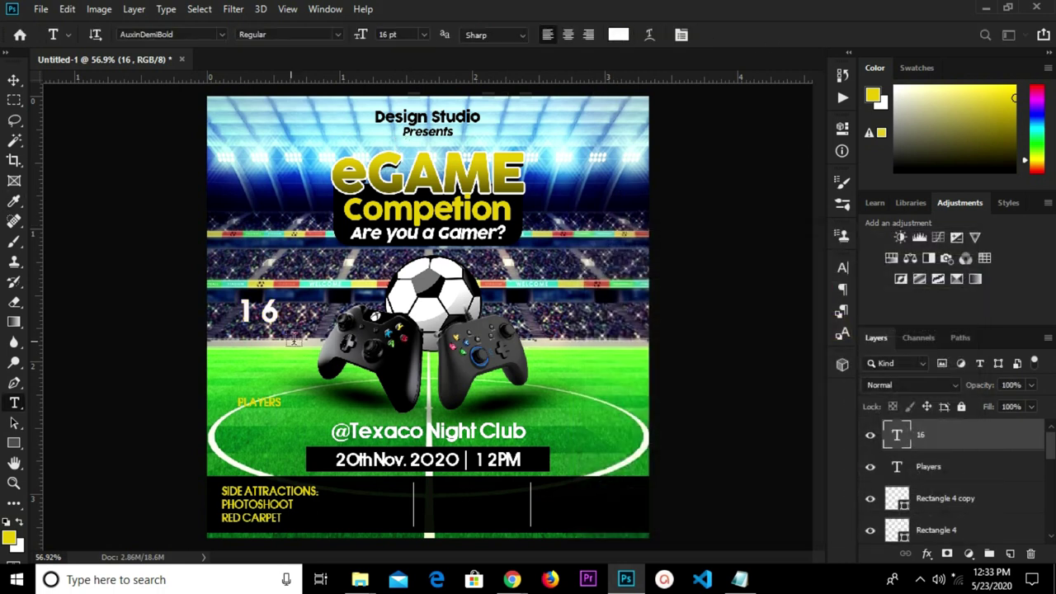
Move the "16" text into the bottom bar beside the side attractions text, and nudge the second divider slightly left.
key(v)
drag(274, 318, 382, 495)
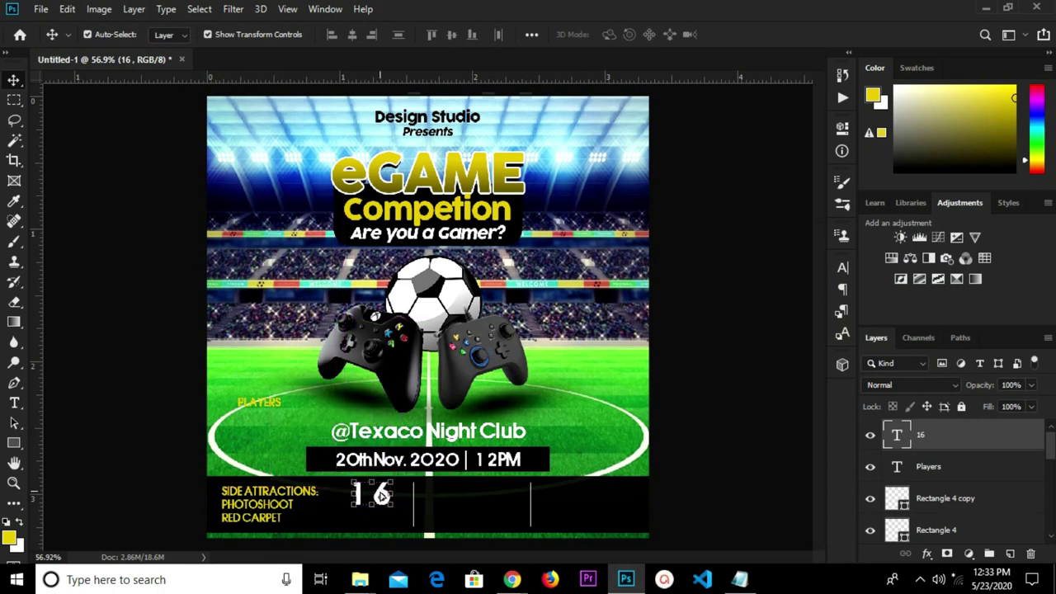
click(530, 505)
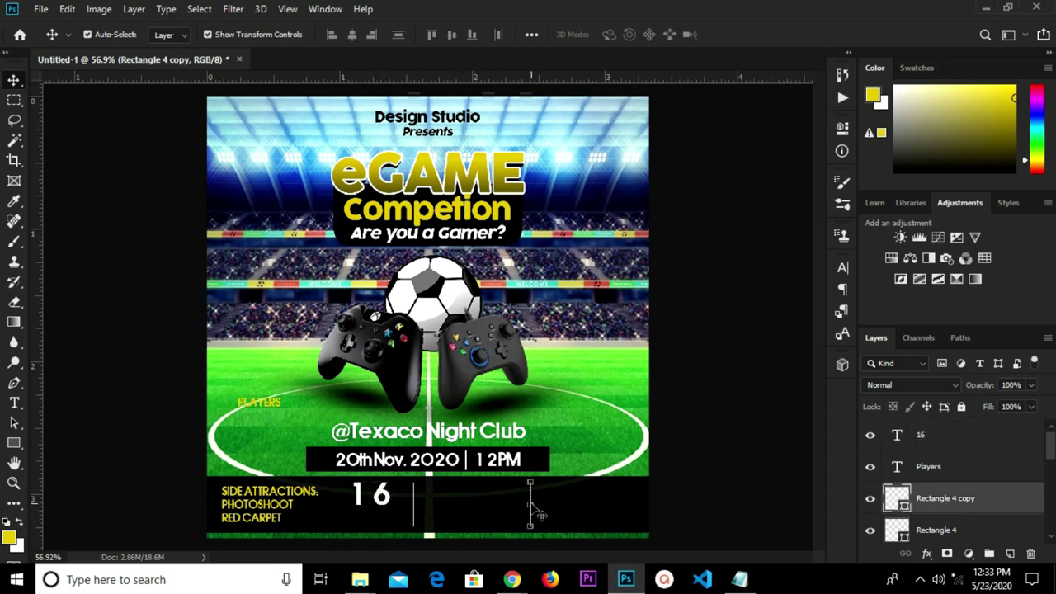
Duplicate the "16" text into the column between the two dividers and change the copy to "40".
click(390, 509)
drag(382, 494, 493, 497)
key(t)
double_click(487, 493)
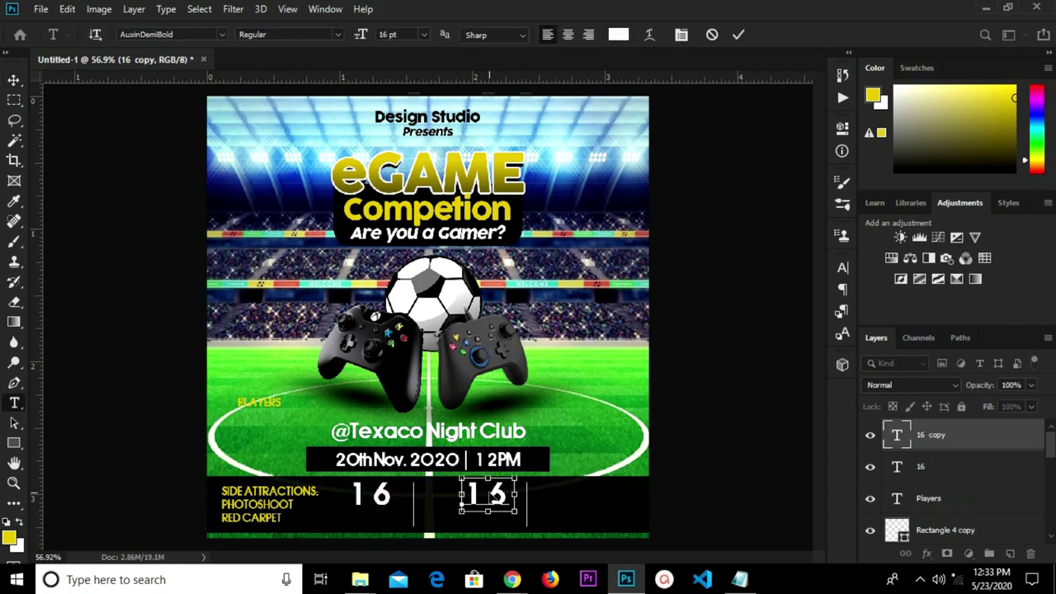
text(40)
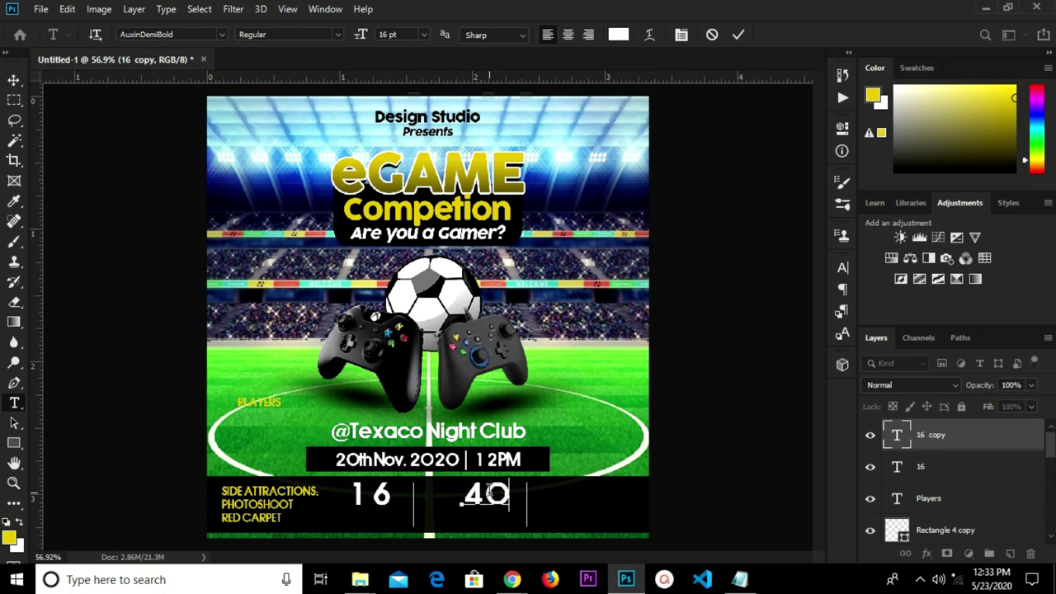
click(739, 34)
Duplicate the "40" text to the right of the second divider and change the copy to "2000".
key(v)
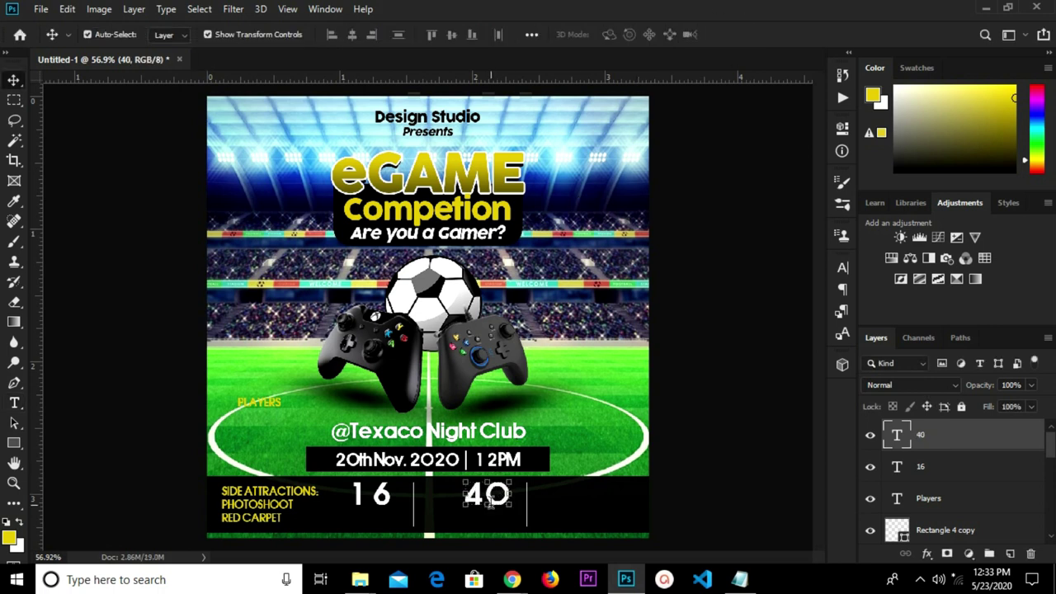
drag(493, 495, 596, 490)
key(t)
click(584, 494)
double_click(583, 493)
text(2000)
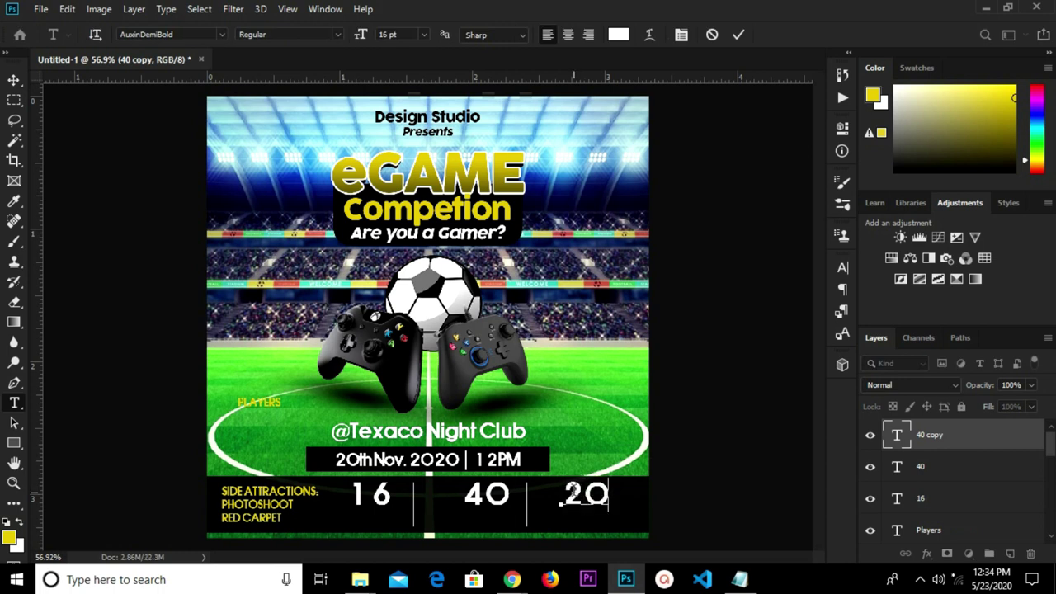
click(738, 34)
Shift the "2000" text left to fit inside the flyer edge, and move "16" closer to the side attractions text.
key(v)
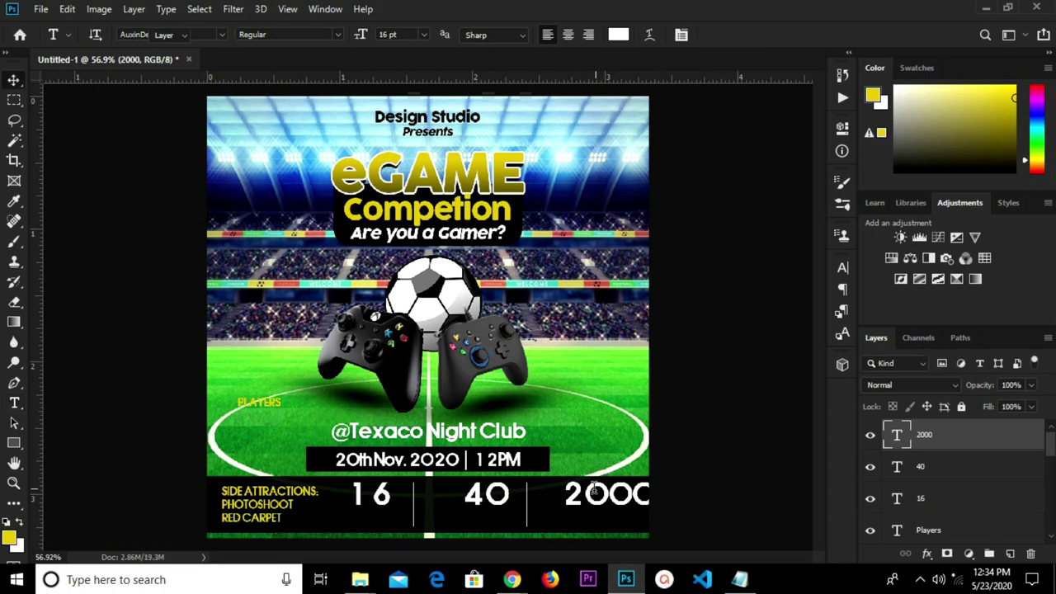
drag(593, 493, 575, 493)
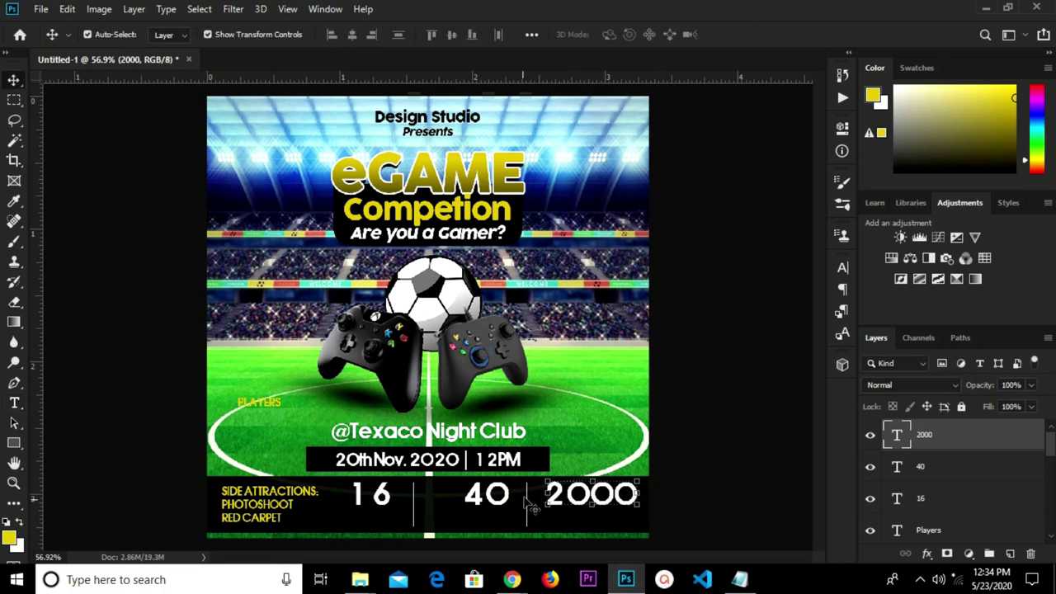
click(383, 495)
drag(383, 495, 367, 493)
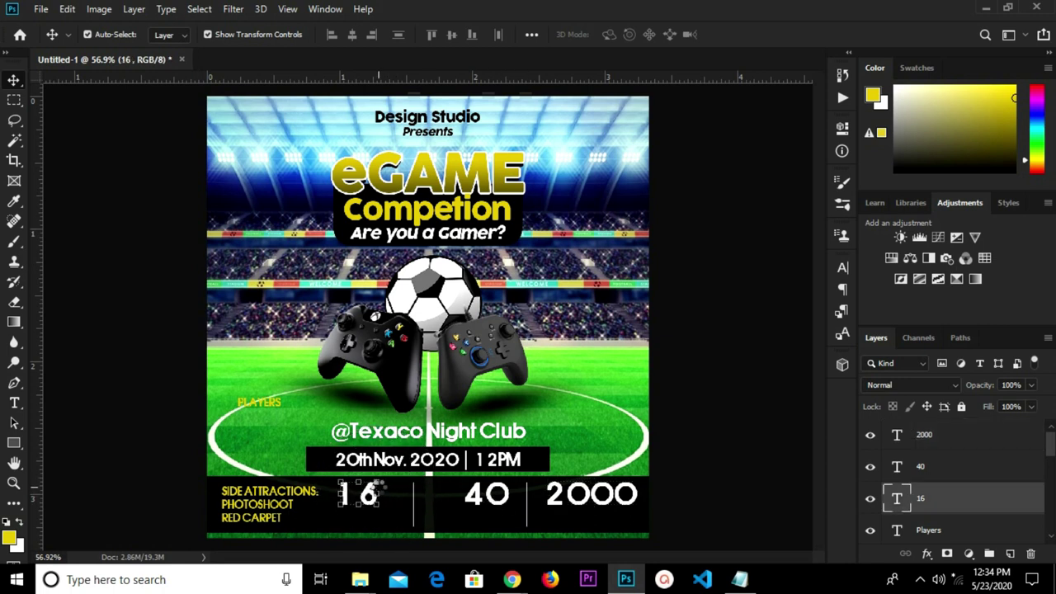
click(418, 507)
scroll(416, 507, up, 1)
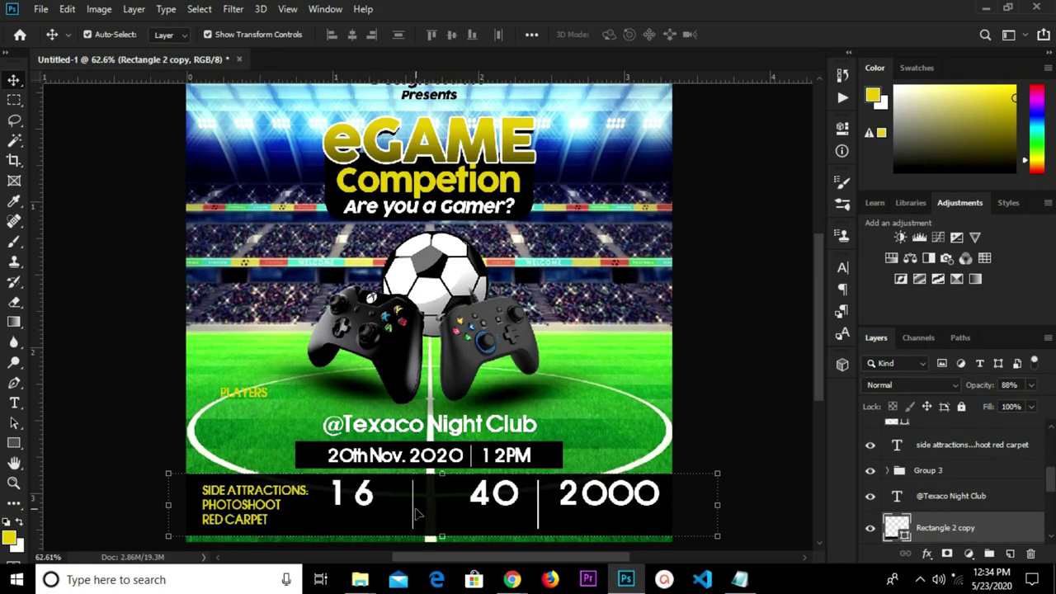
Shift the first divider in the bottom bar left toward "16", and move the "40" text left in its column.
scroll(417, 513, up, 2)
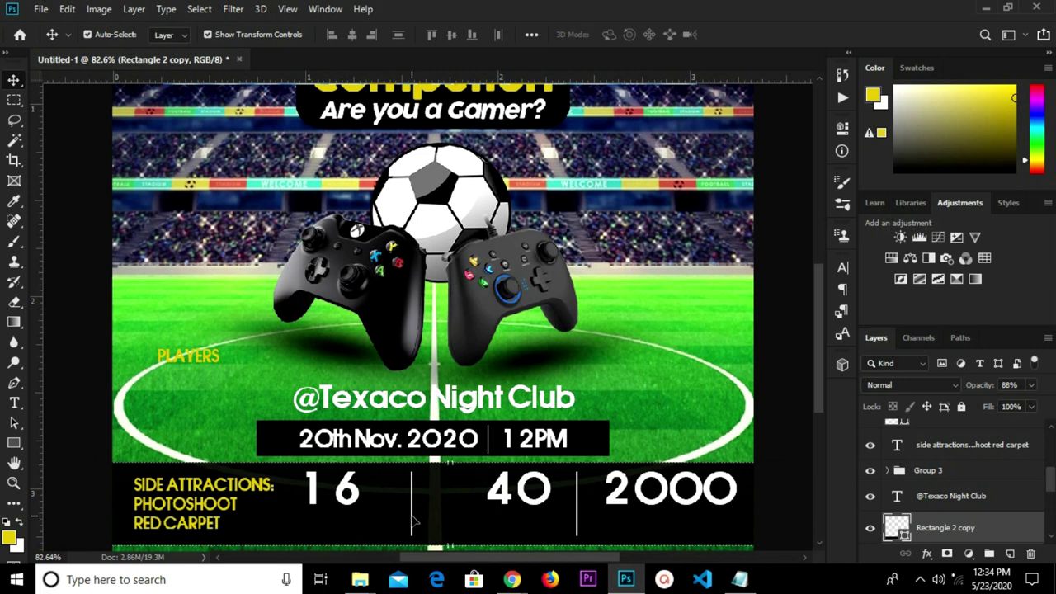
click(412, 515)
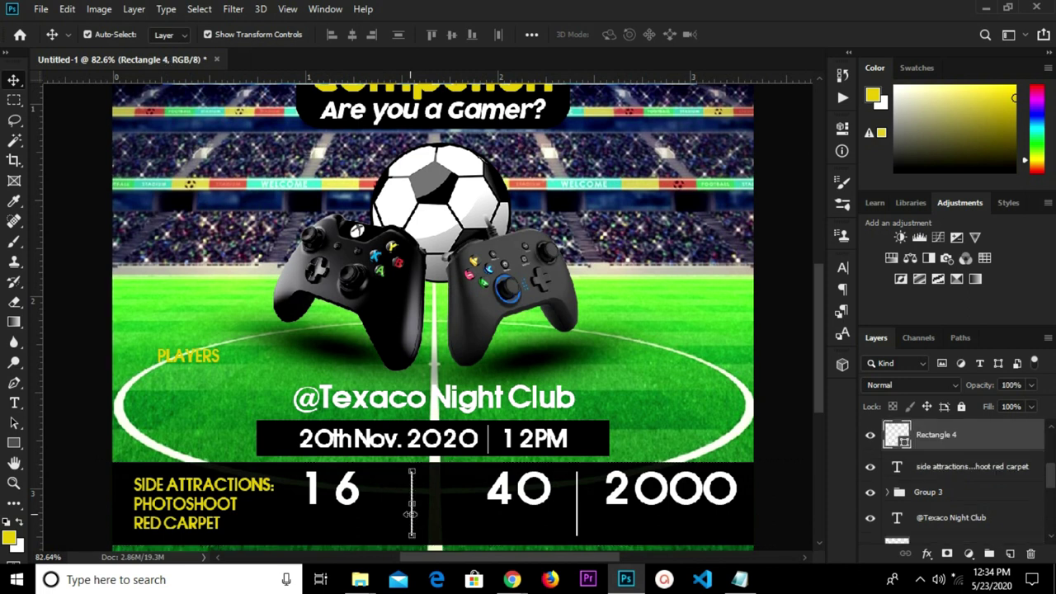
key(shift+Left)
key(shift+Left)
key(shift+Left)
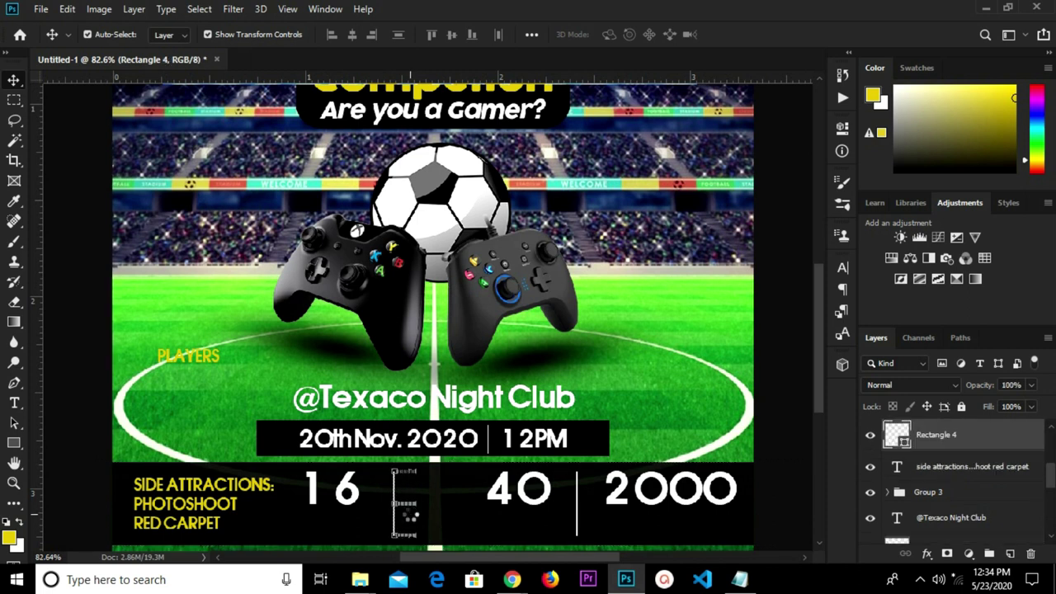
click(512, 499)
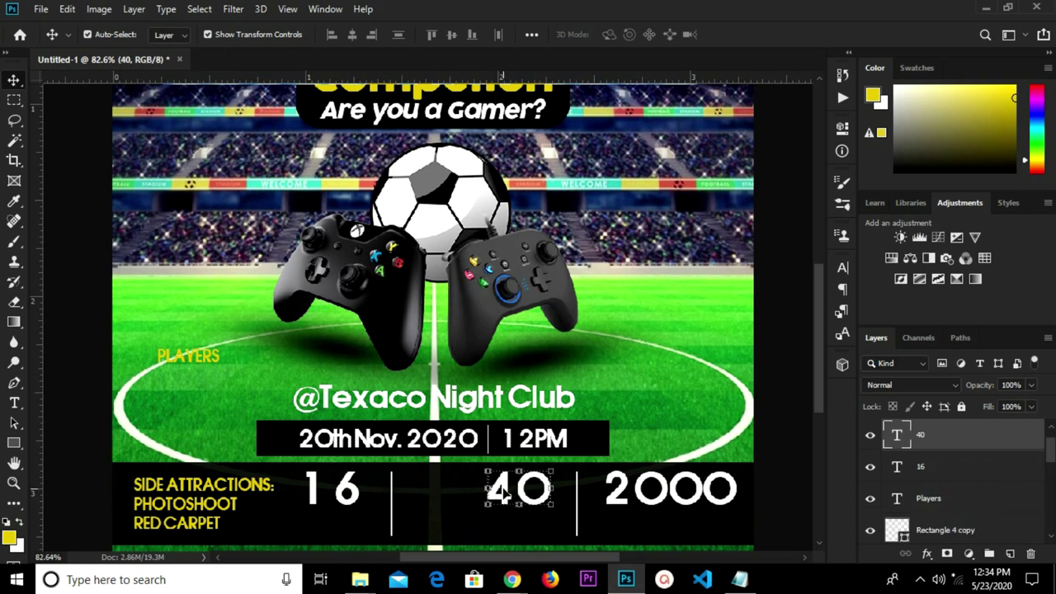
drag(493, 488, 469, 488)
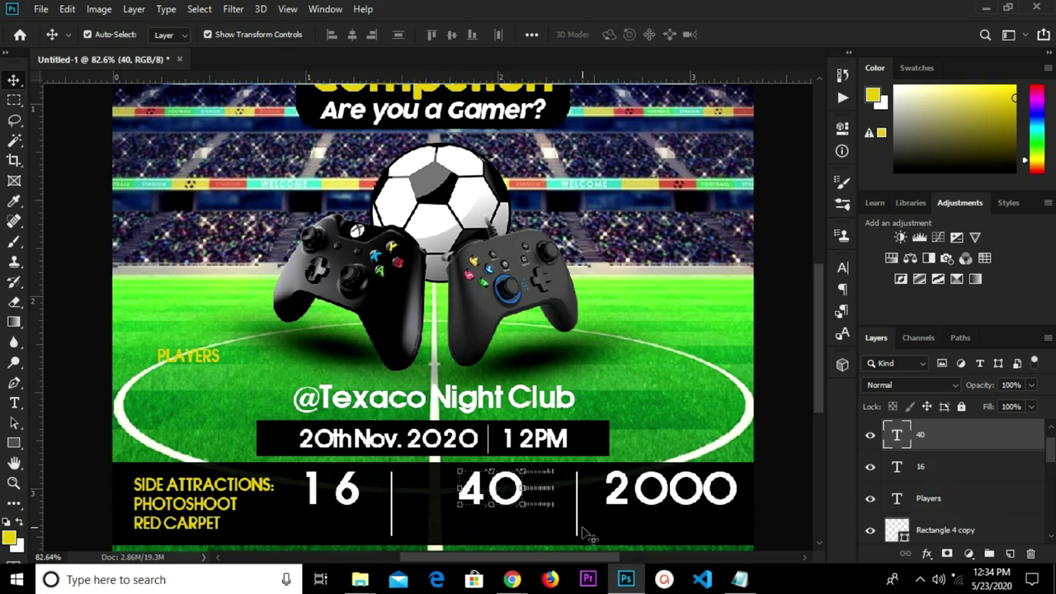
Shift the second divider left toward "40", and nudge the "2000" text slightly left.
click(577, 528)
key(shift+Left)
key(shift+Left)
key(shift+Left)
key(shift+Left)
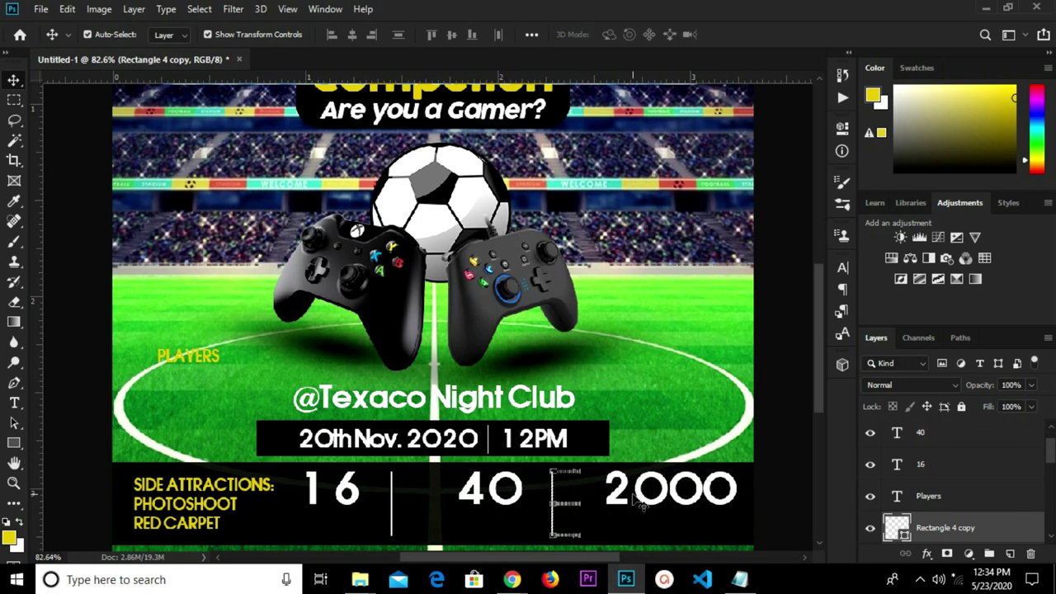
click(639, 500)
key(shift+Left)
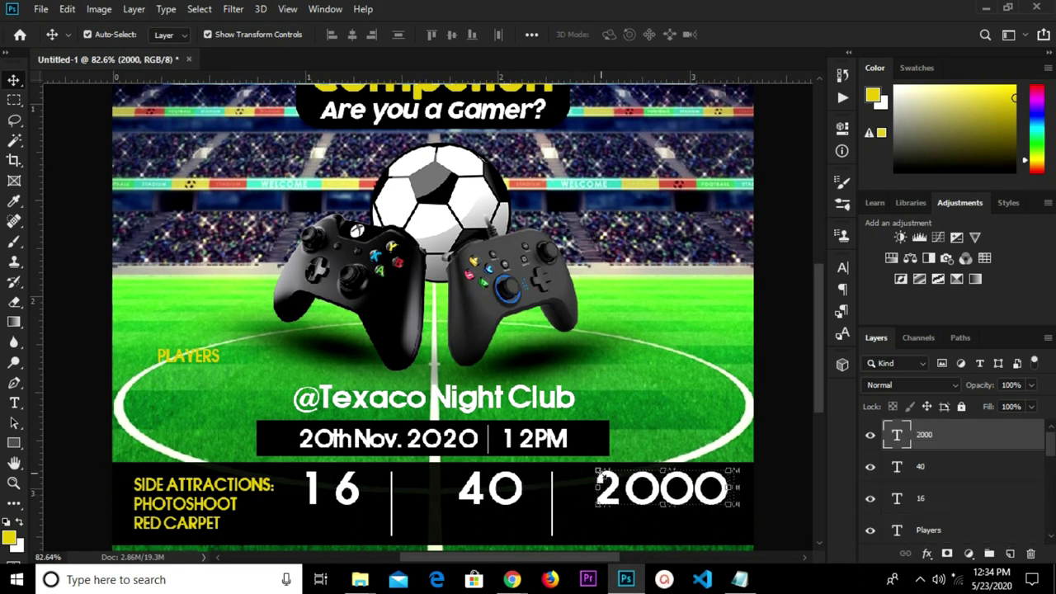
Fine-tune the bar's spacing by nudging the second divider a little further left and "40" slightly right.
click(517, 492)
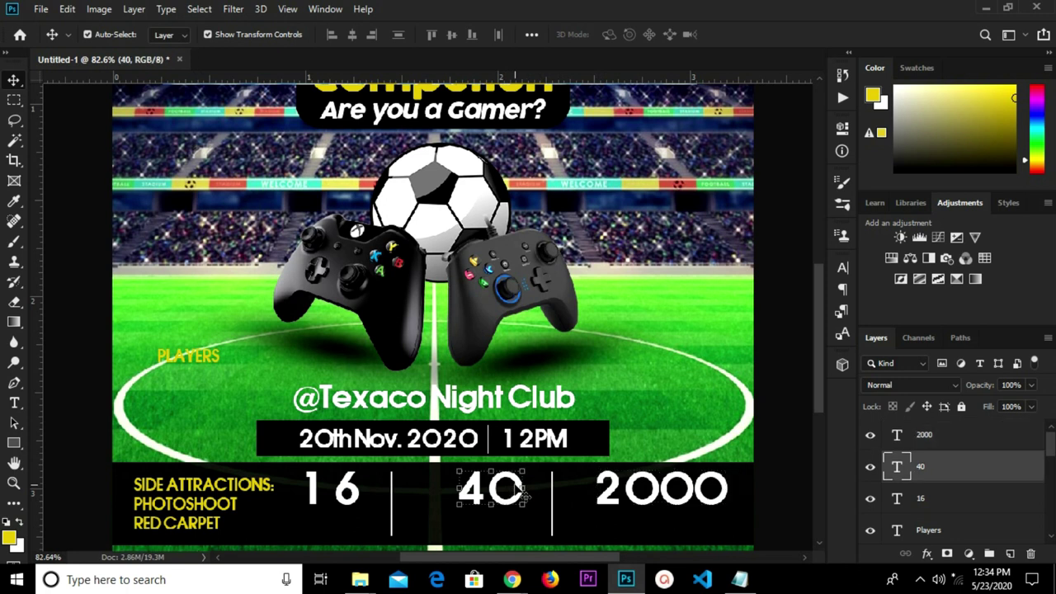
click(557, 518)
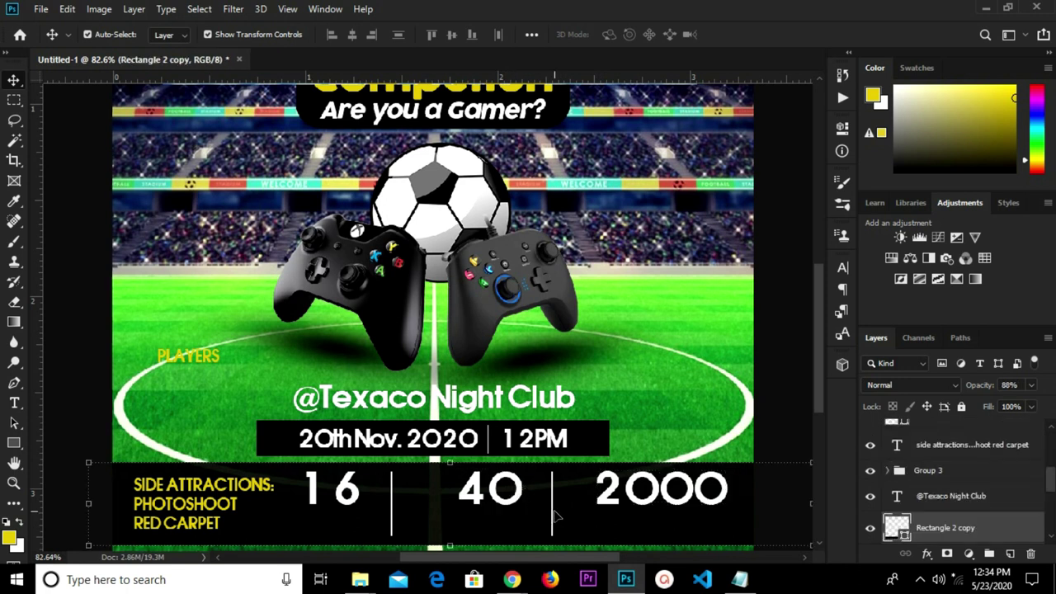
click(555, 515)
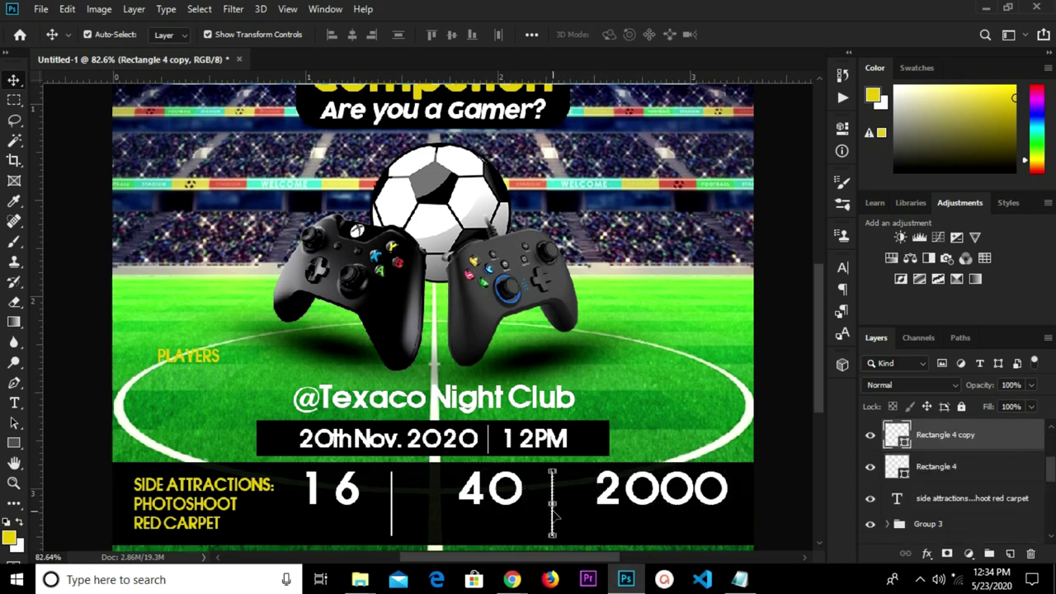
drag(555, 515, 546, 515)
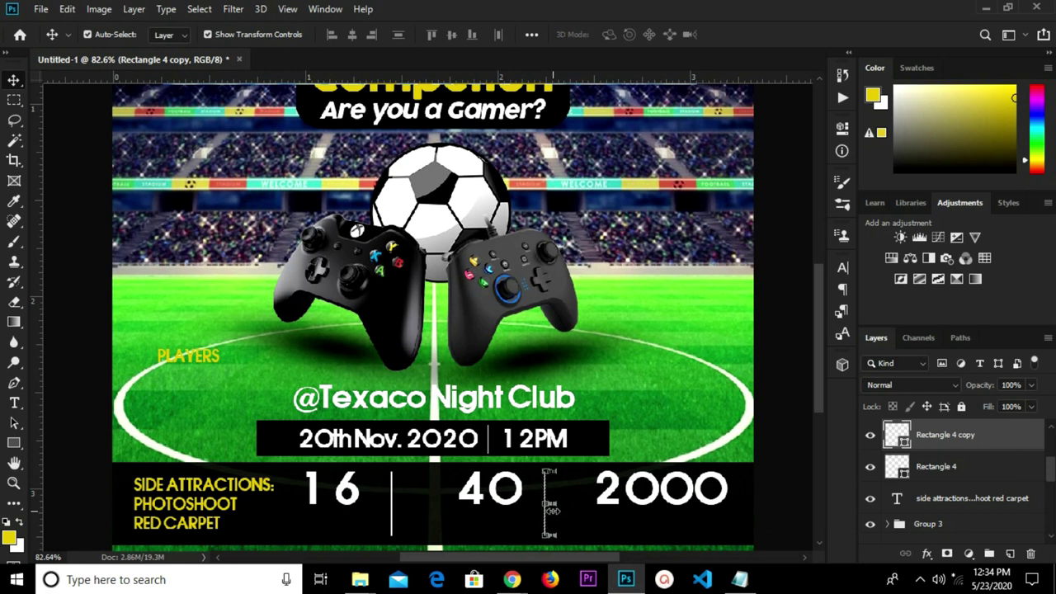
click(615, 502)
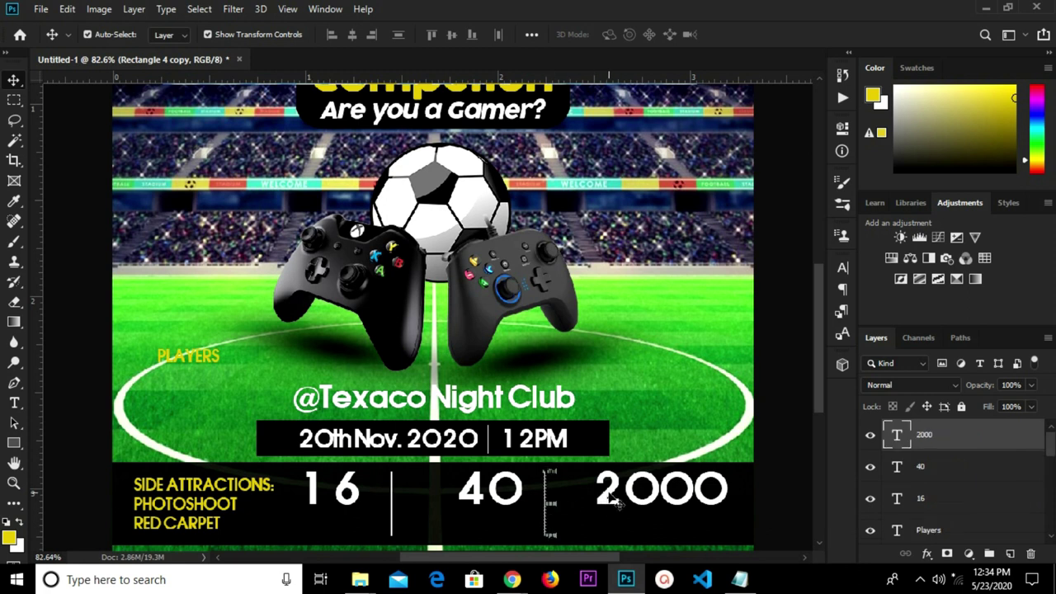
click(518, 486)
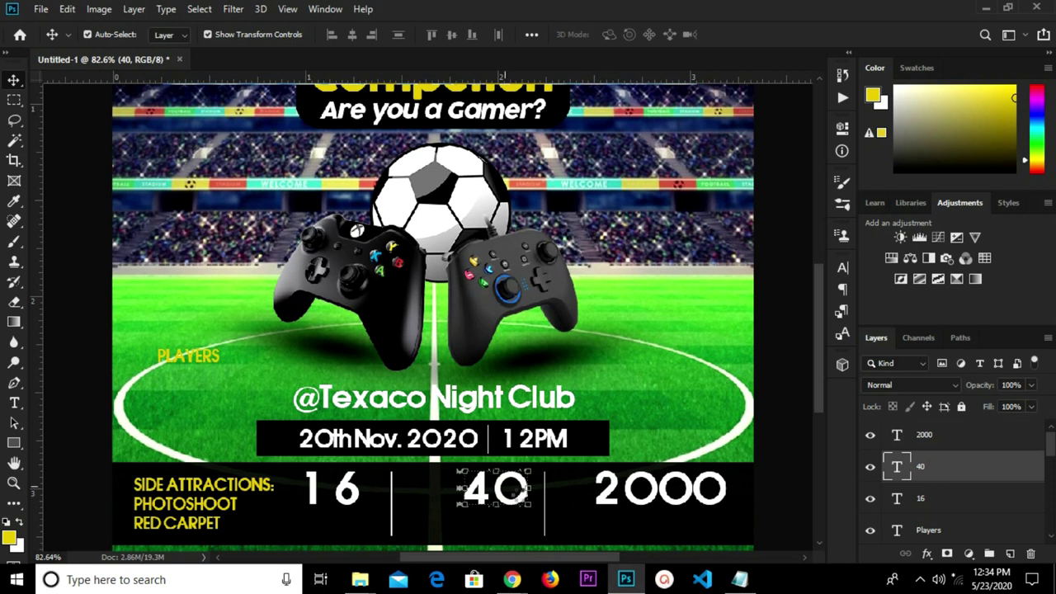
Turn off All Caps for the yellow "Players" text and place it directly below "16" in the bottom bar.
click(200, 348)
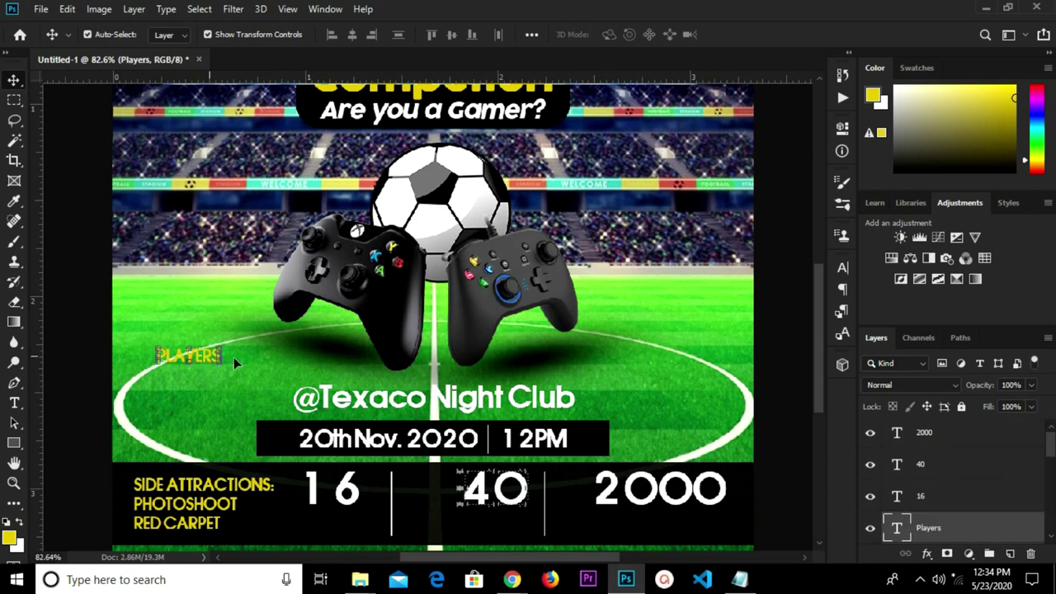
click(842, 267)
click(715, 375)
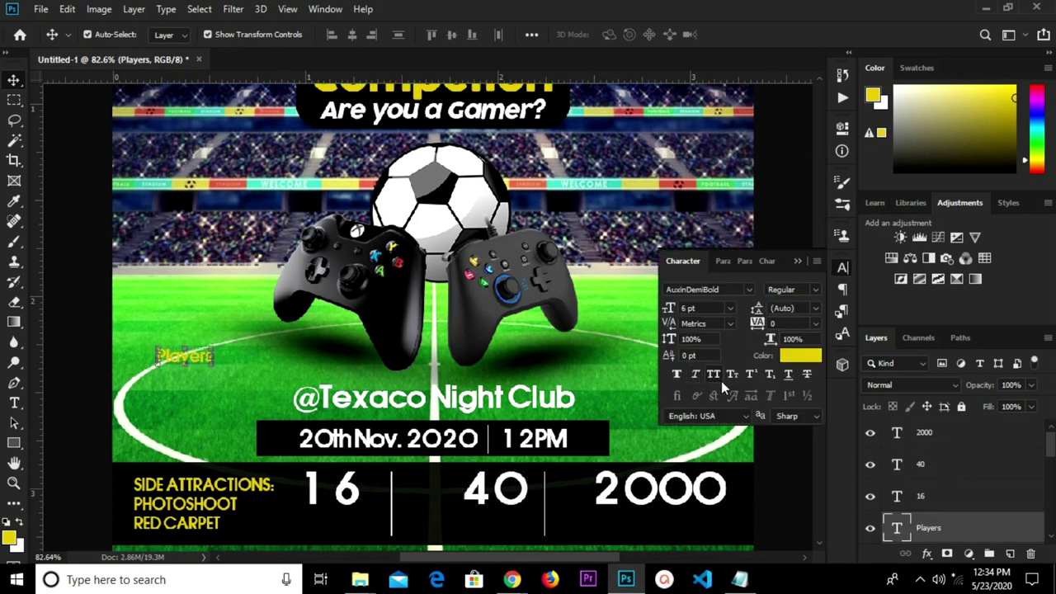
click(799, 261)
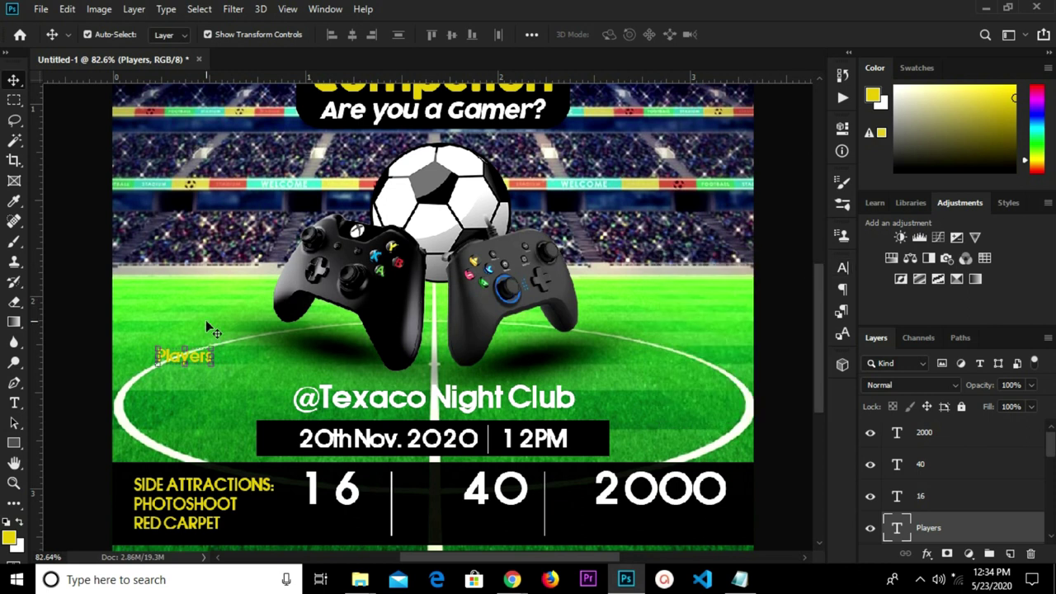
drag(191, 358, 351, 531)
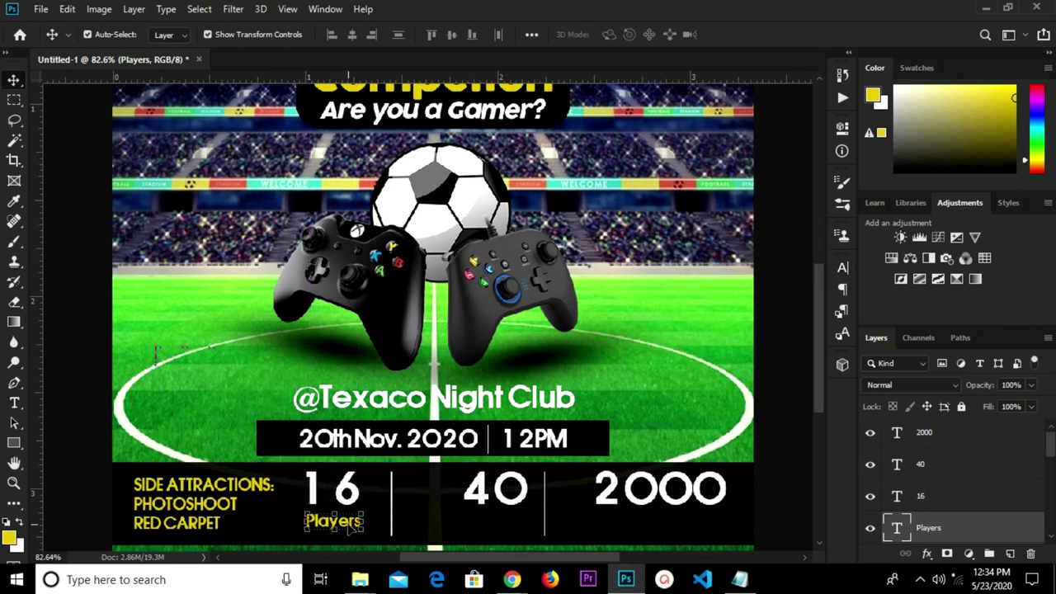
Duplicate the "Players" label and position the copy below "40", level with the original.
alt+drag(351, 528, 477, 498)
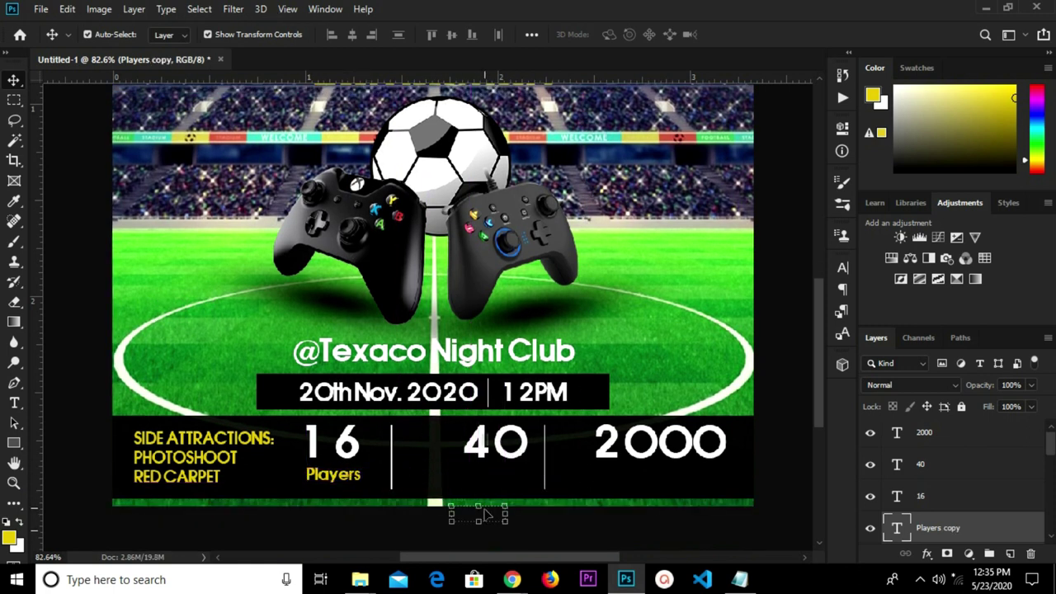
key(ctrl+t)
drag(489, 511, 492, 480)
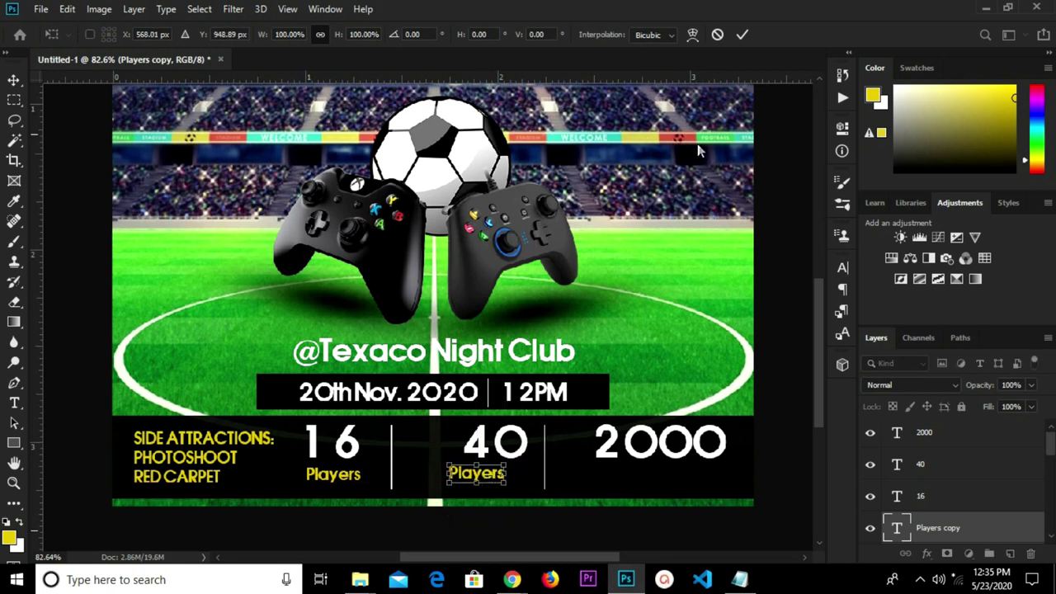
click(744, 35)
Change the label copy below "40" to "Registration".
key(ctrl+plus)
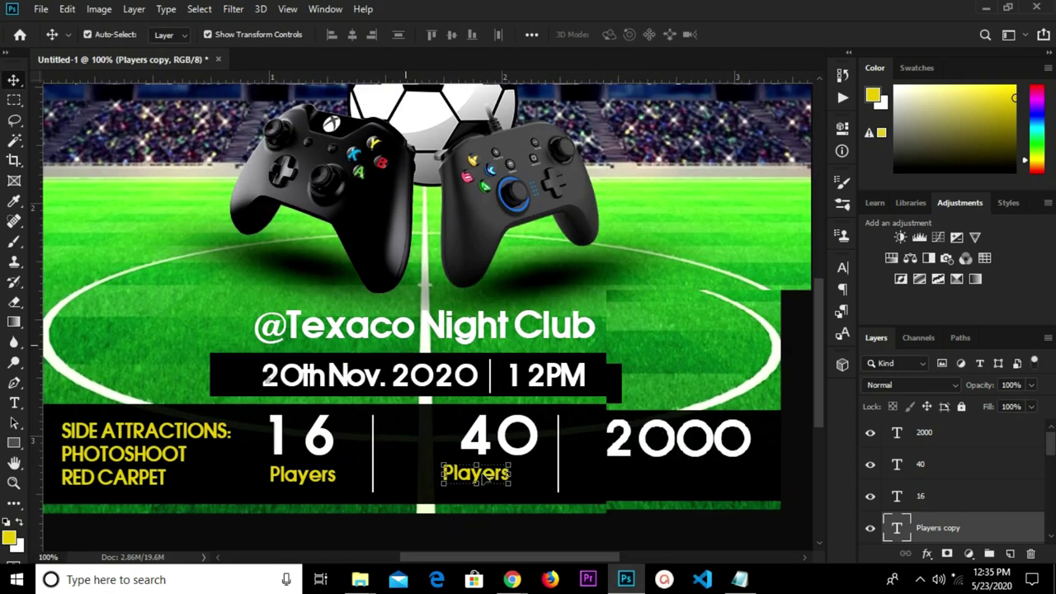
key(t)
click(485, 477)
double_click(485, 479)
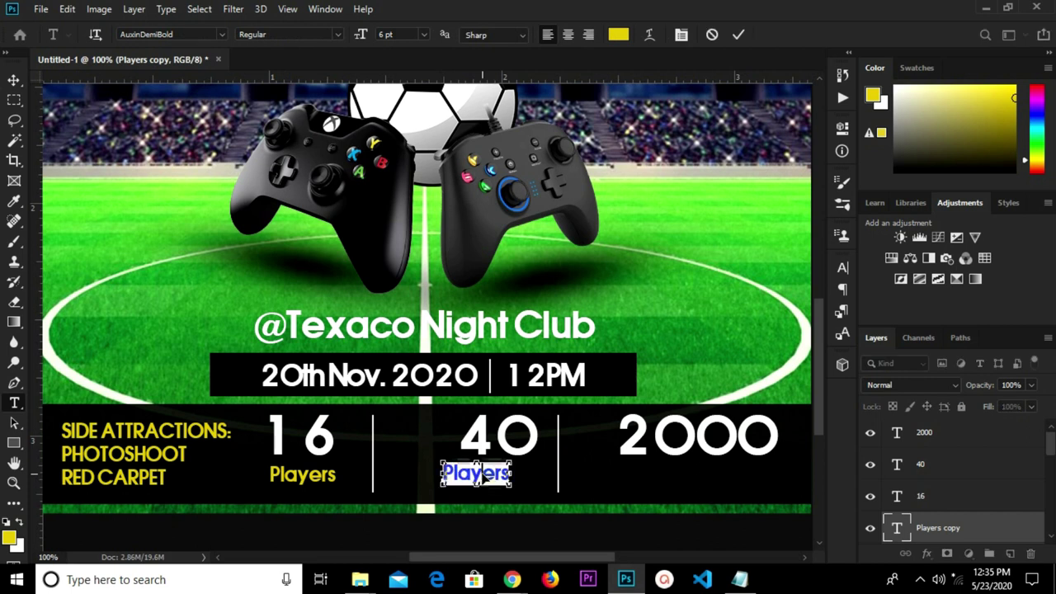
text(Registration)
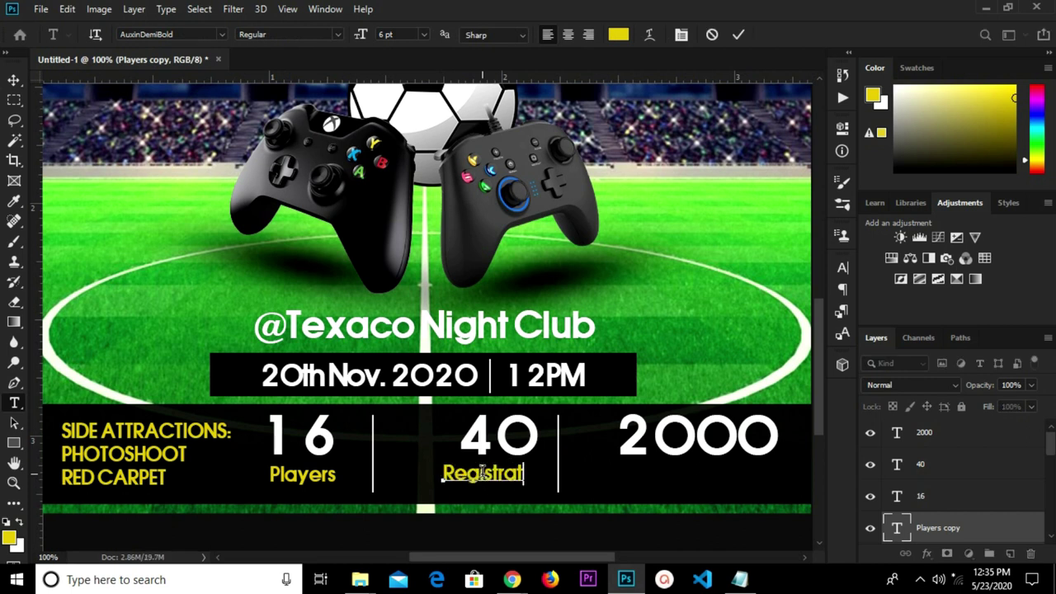
click(739, 37)
key(v)
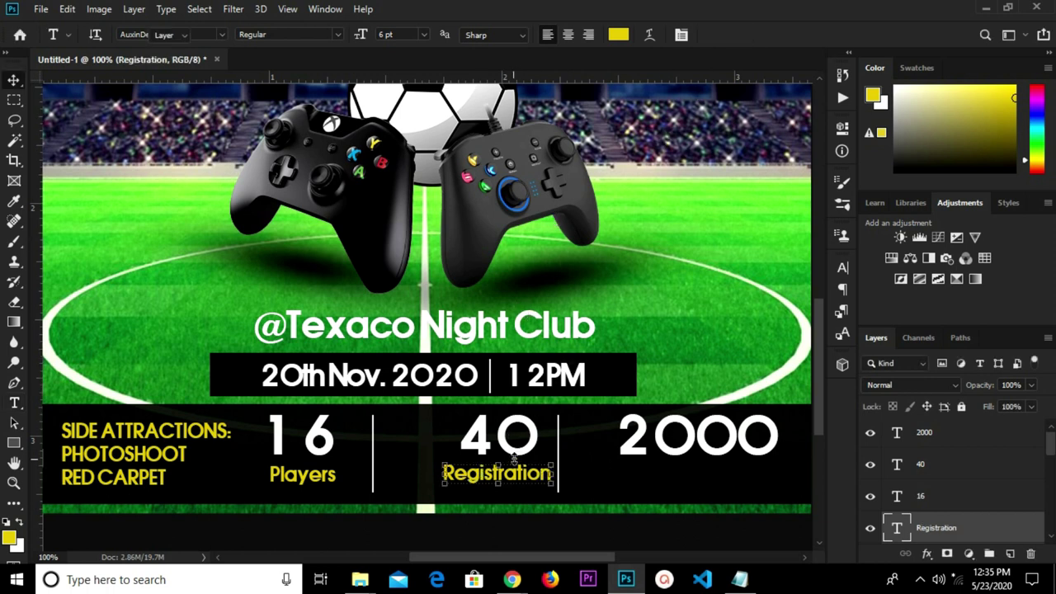
Duplicate the "Registration" label below "2000" and change the copy to "Prize Money".
drag(512, 480, 685, 478)
key(t)
click(685, 476)
double_click(684, 482)
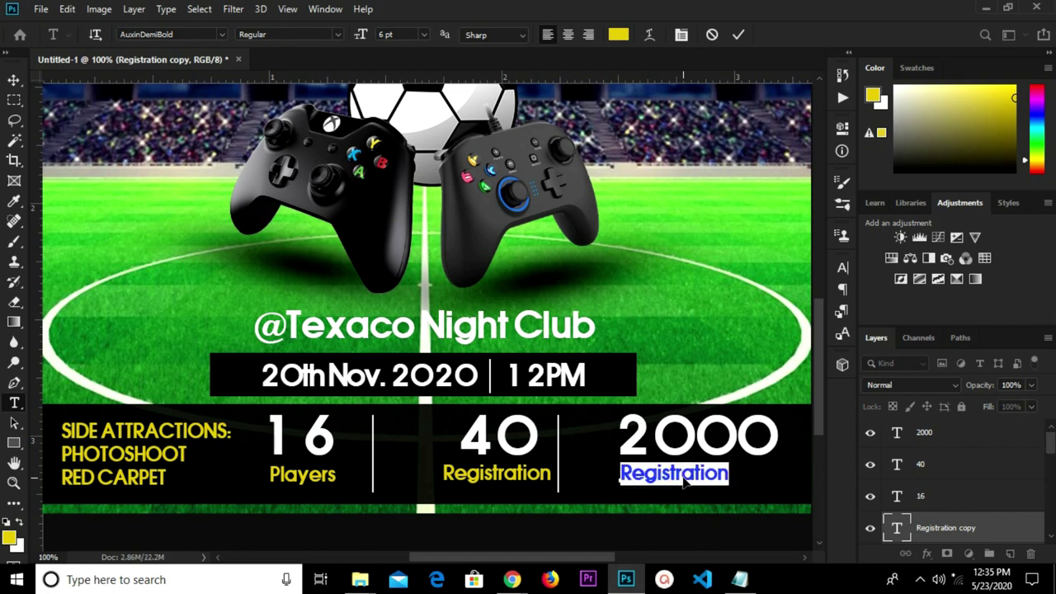
text(Pr)
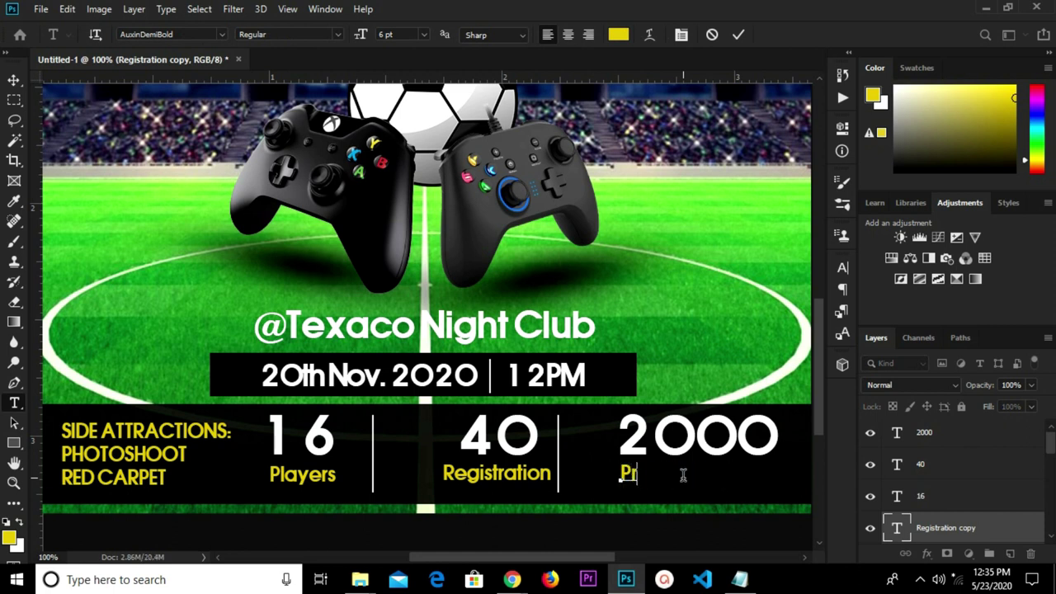
text(ize Money)
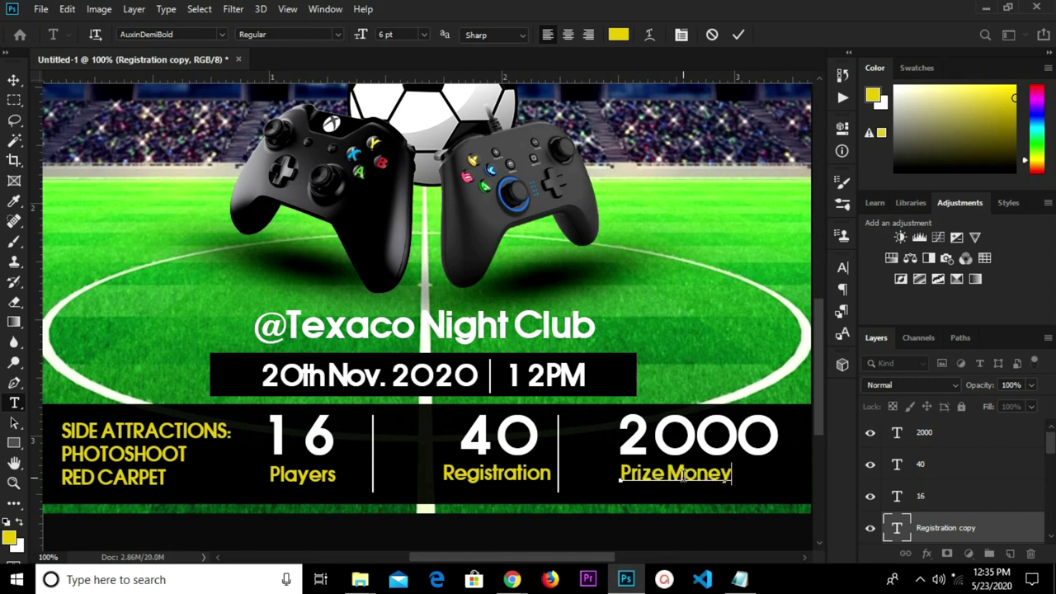
click(737, 34)
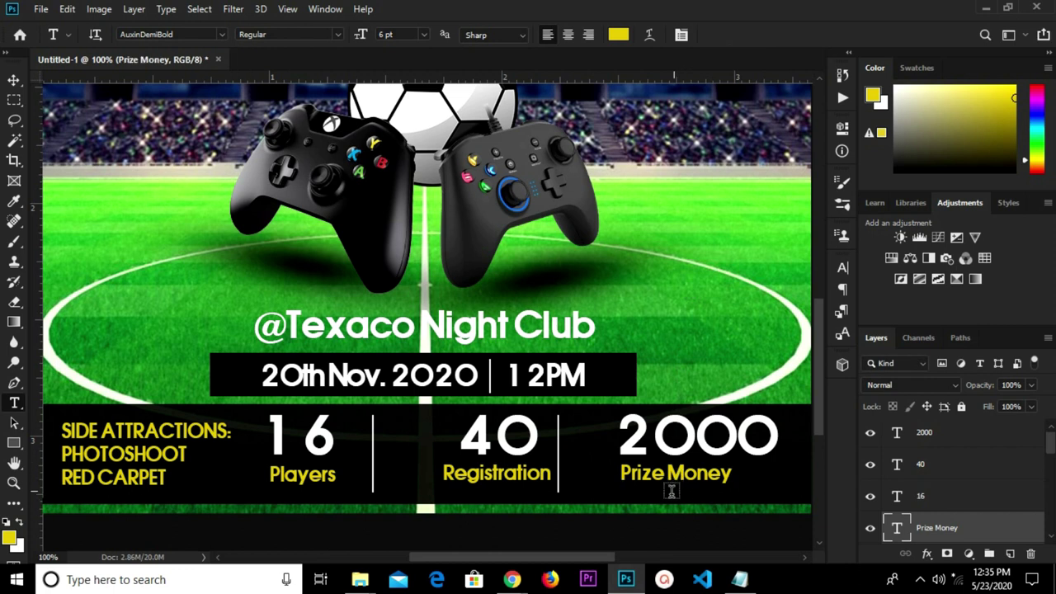
Move the "Prize Money" label right to sit more centrally below "2000".
key(v)
drag(671, 478, 702, 479)
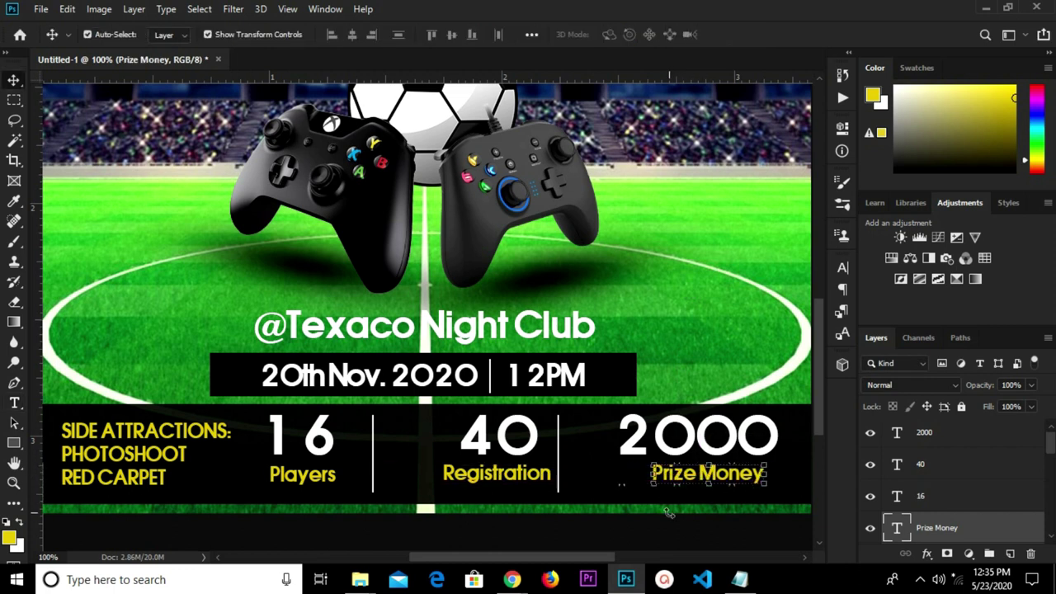
click(589, 523)
Duplicate the "Players" label into the space before "40" and set the copy's colour to white (ffffff).
click(312, 478)
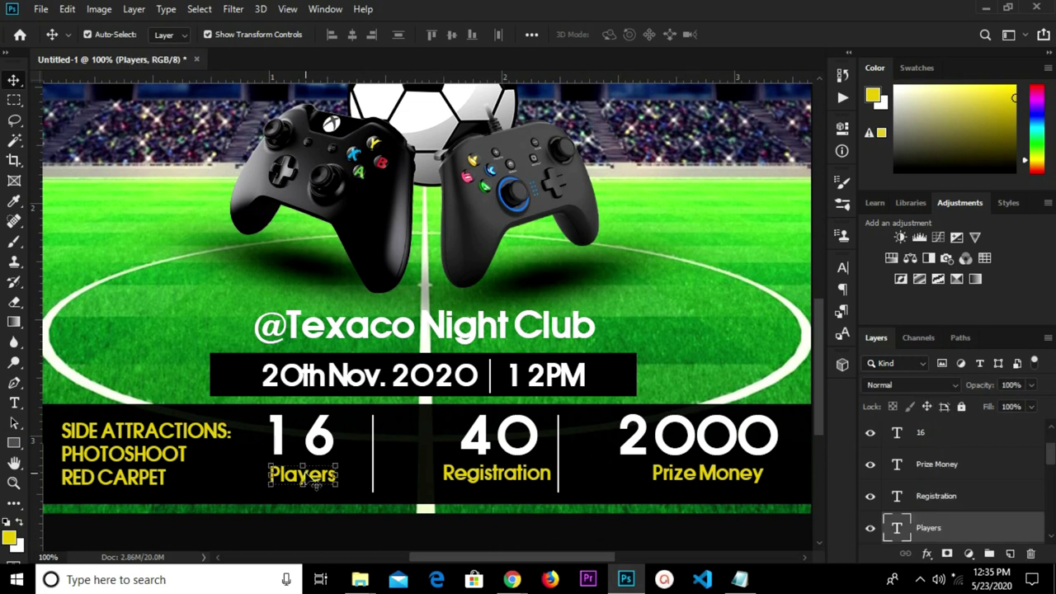
drag(316, 480, 423, 443)
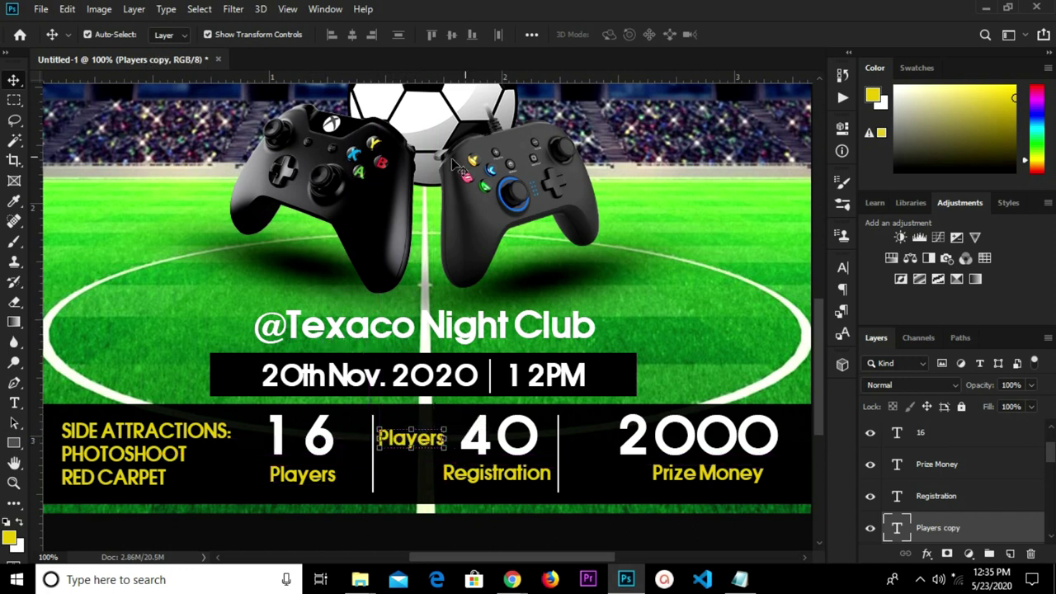
click(14, 403)
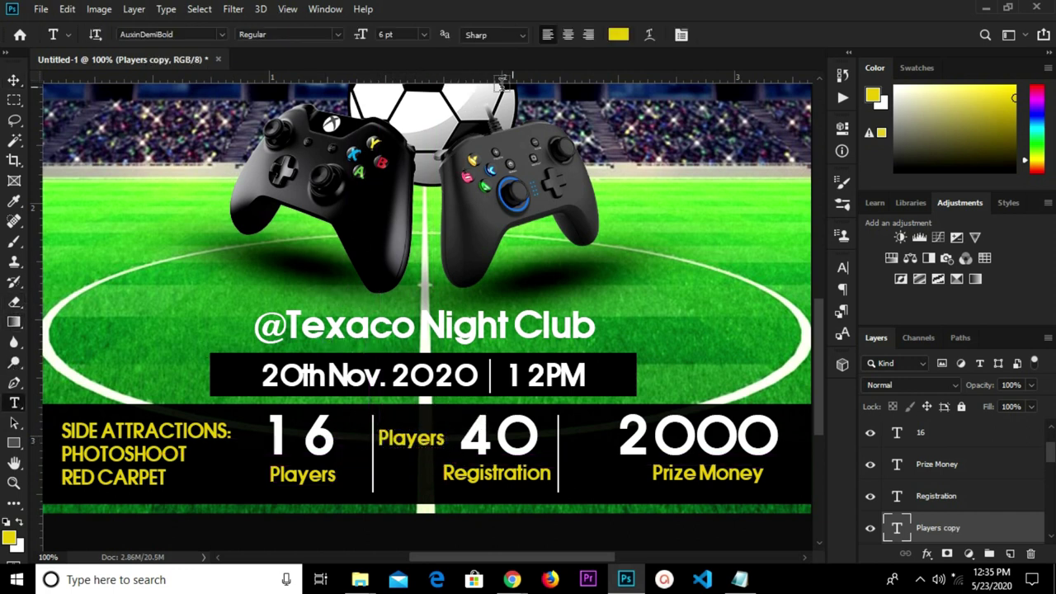
click(618, 35)
text(ffffff)
click(907, 272)
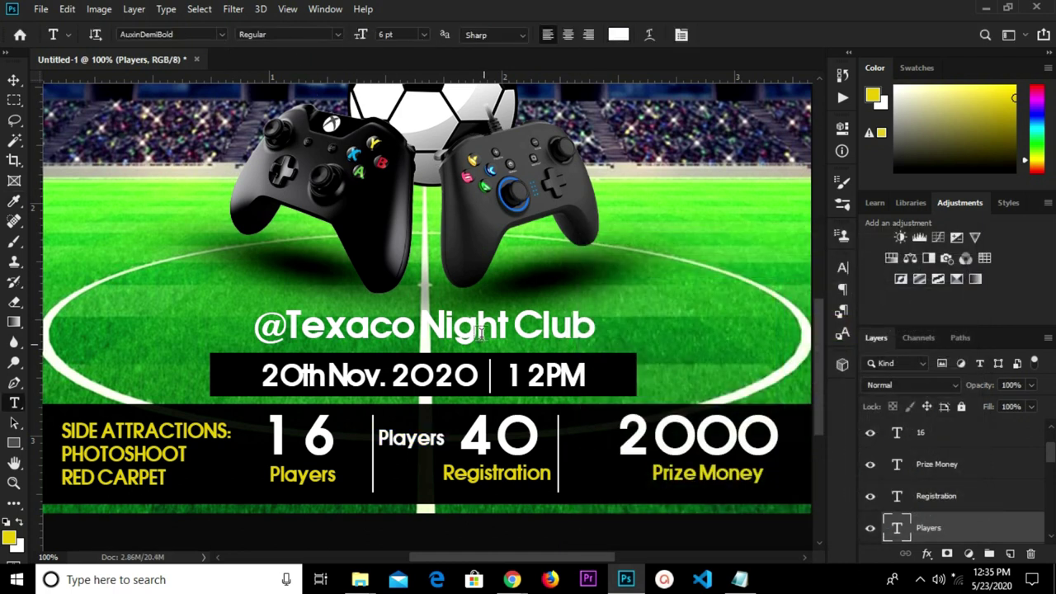
Change the white label copy to "GHC" beside "40", and duplicate it into the space before "2000".
scroll(421, 435, up, 2)
click(421, 438)
key(ctrl+a)
text(GH)
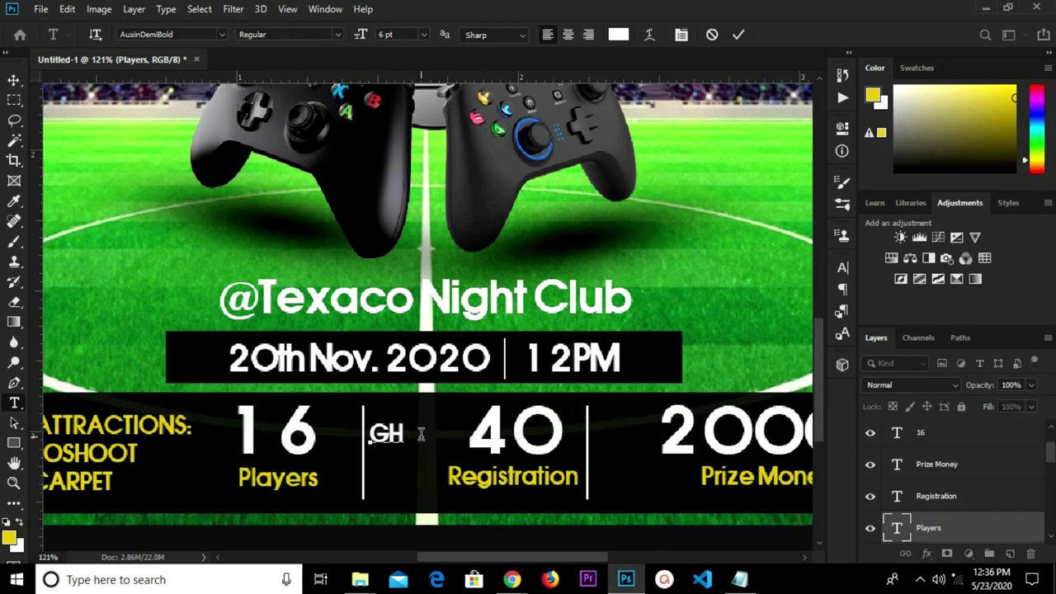
text(C)
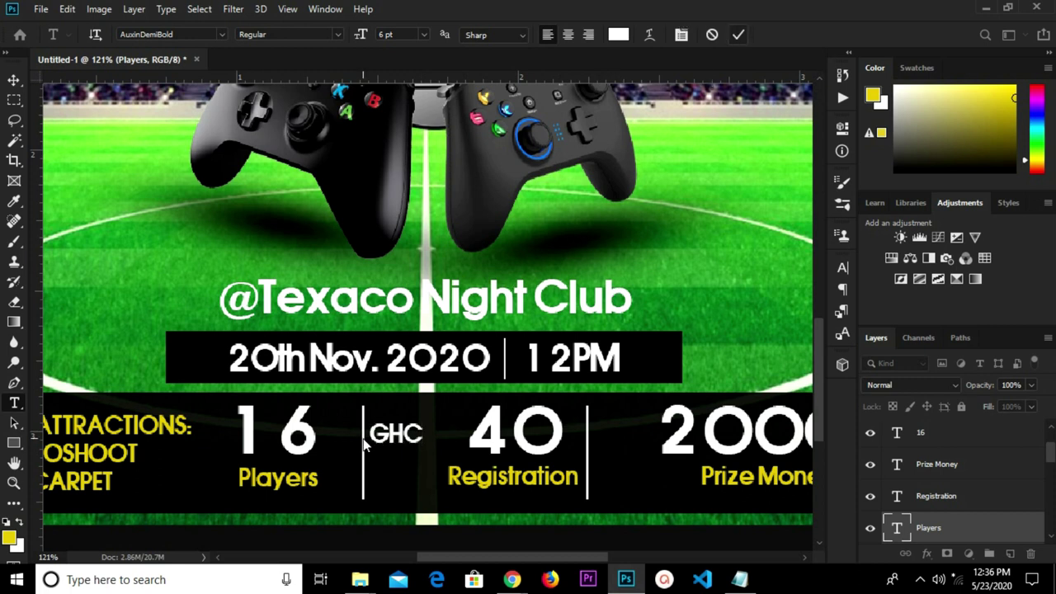
key(ctrl+Return)
key(v)
drag(410, 443, 634, 432)
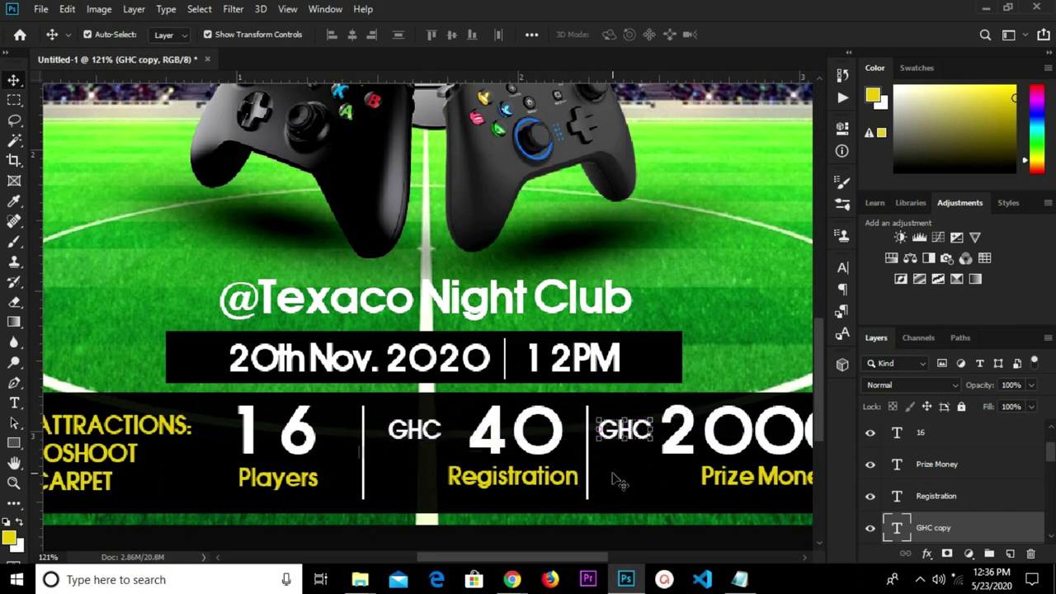
Shift the "Registration" and "Prize Money" labels slightly left so each sits more centrally under its GHC amount.
key(ctrl+0)
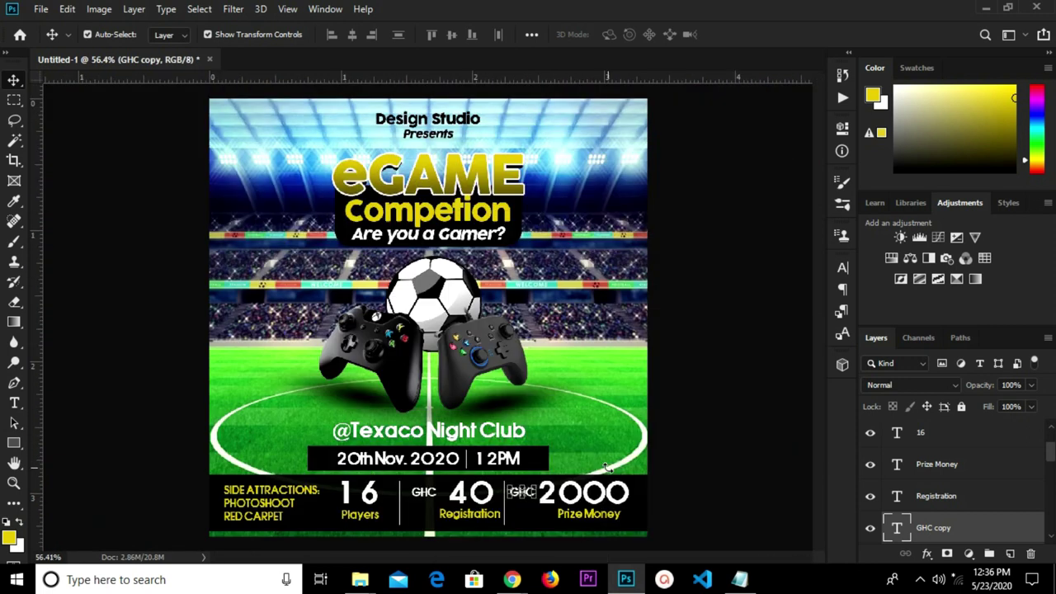
click(684, 454)
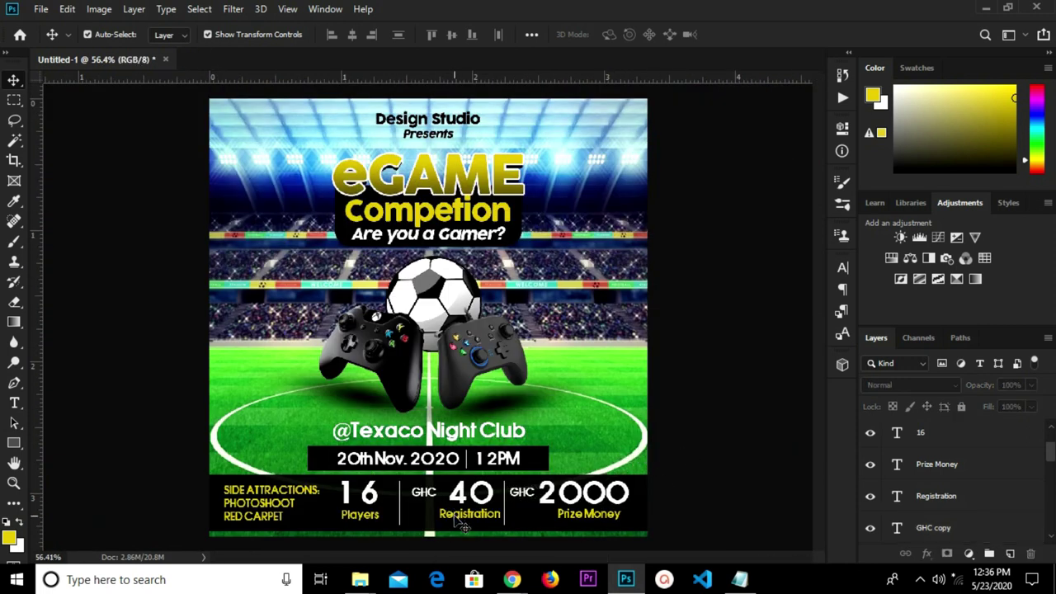
click(462, 515)
scroll(462, 520, up, 4)
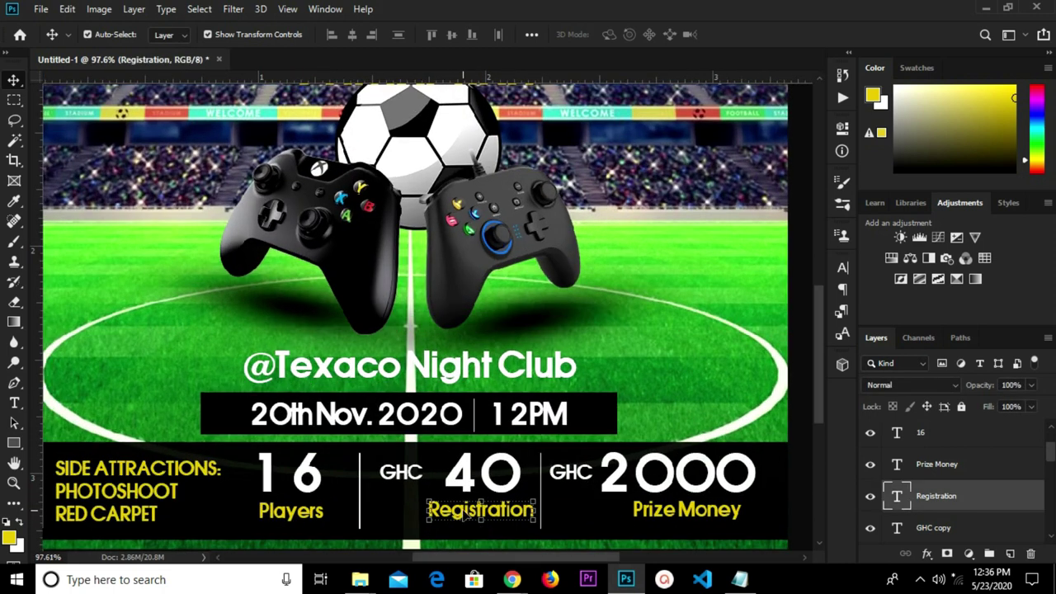
drag(464, 513, 434, 517)
drag(664, 517, 649, 515)
scroll(648, 508, down, 5)
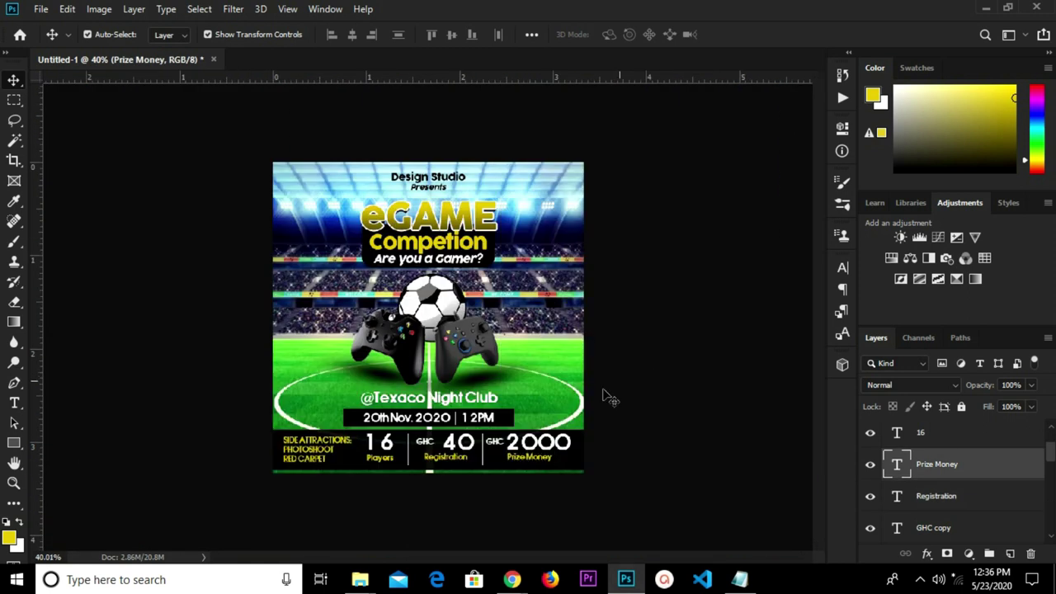
click(610, 398)
scroll(594, 412, up, 2)
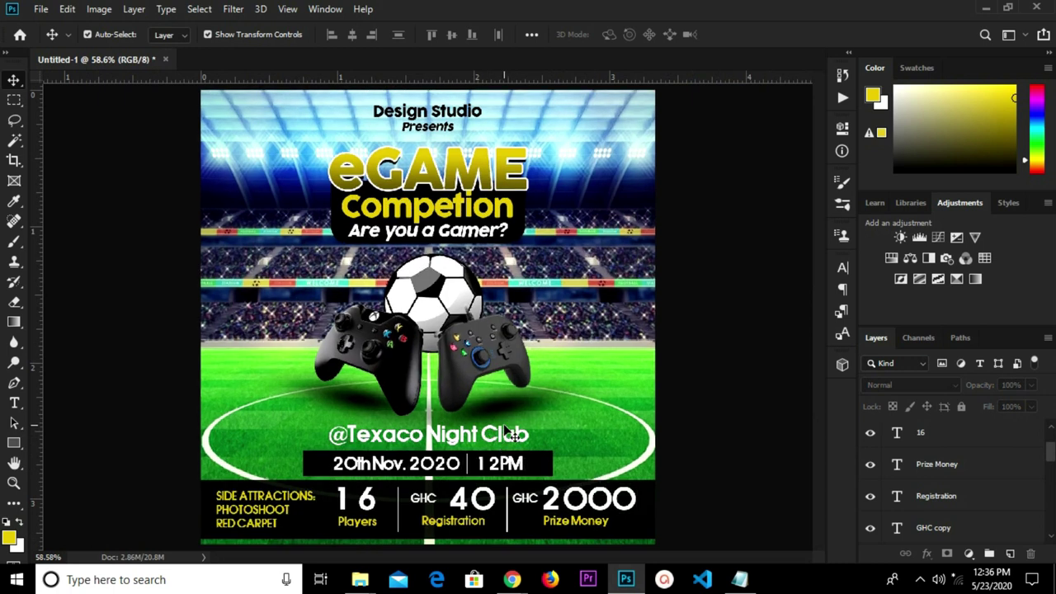
Centre the black rectangle behind the date and time horizontally on the canvas.
click(541, 474)
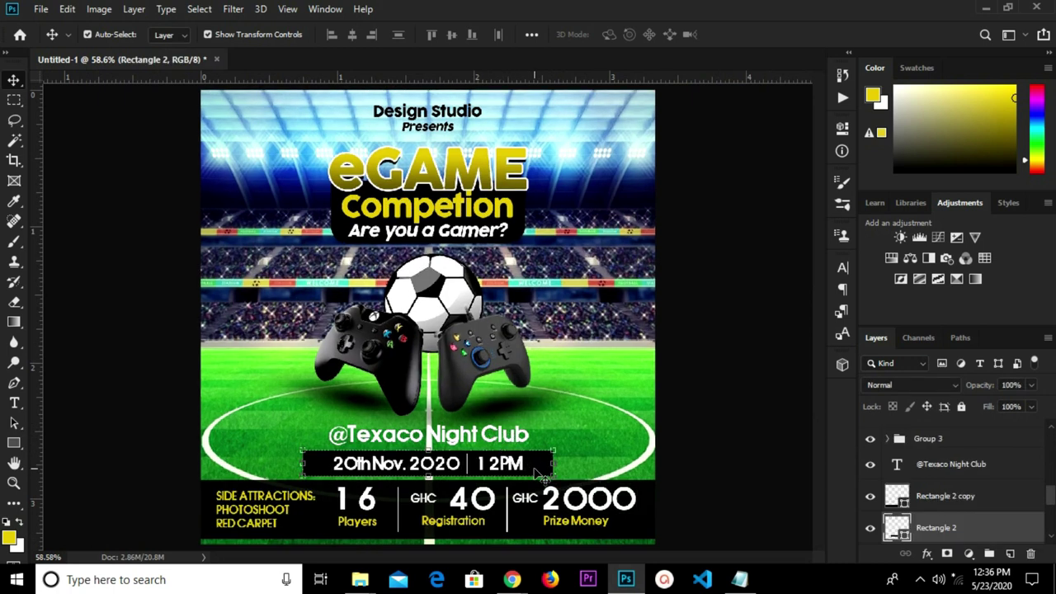
key(ctrl+a)
click(352, 35)
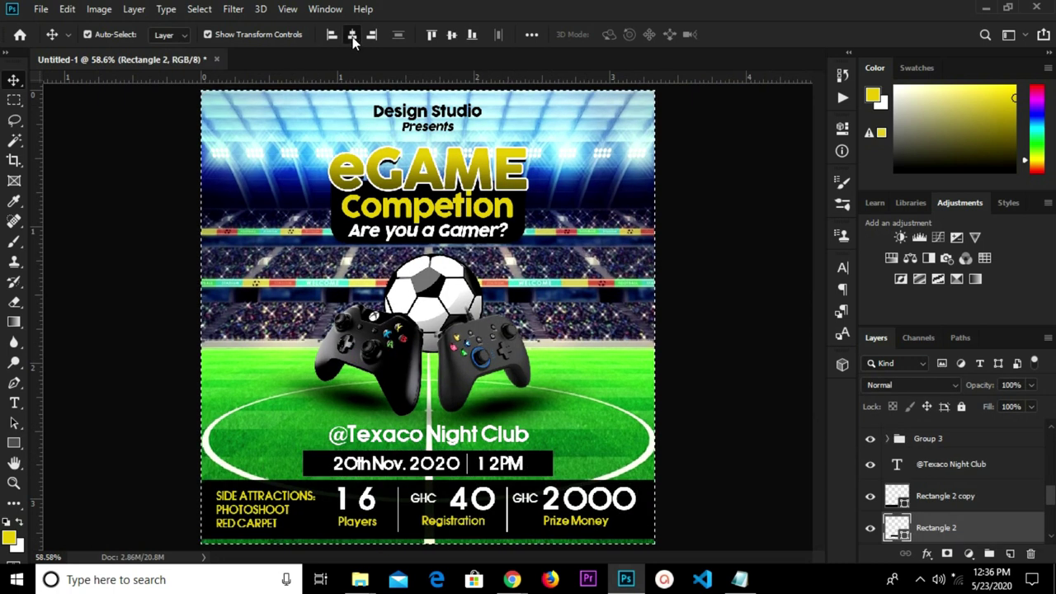
key(ctrl+d)
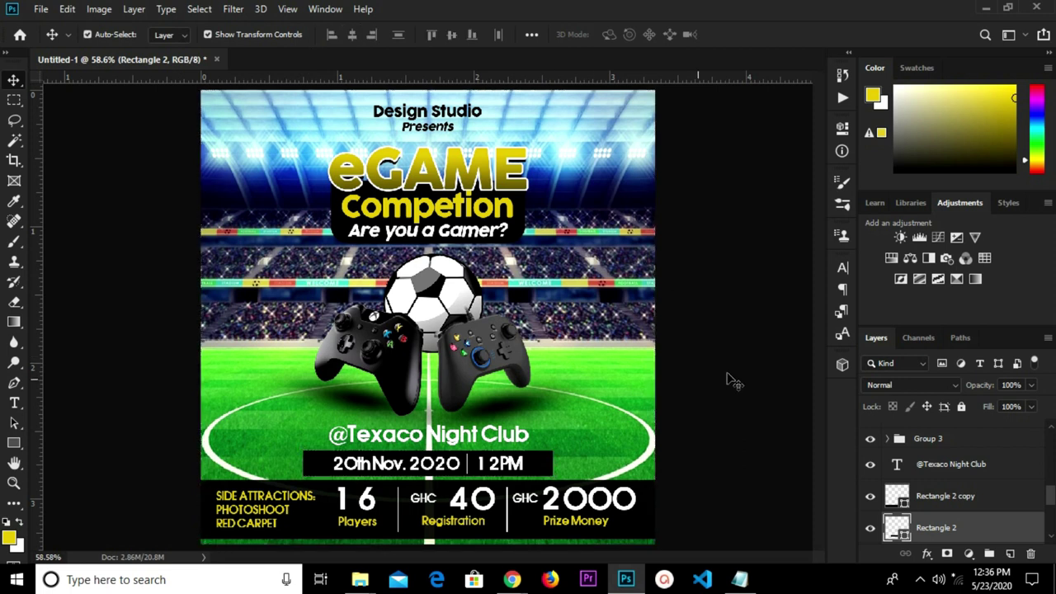
click(731, 381)
Group the bottom bar's numbers, labels, GHC texts, divider lines and side attractions text, and check the group by toggling its visibility.
scroll(946, 492, up, 3)
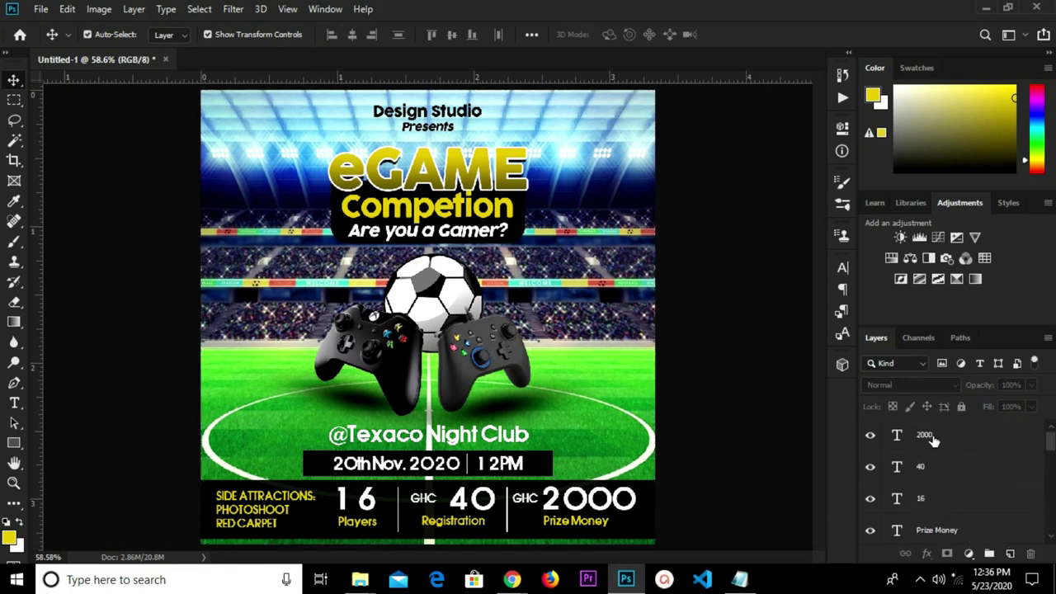
click(939, 441)
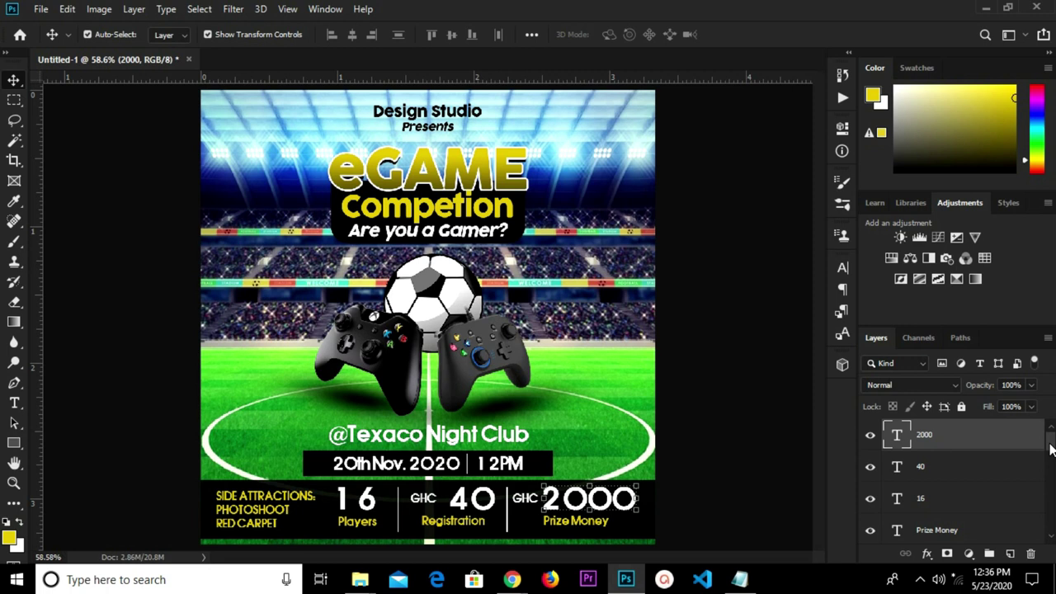
scroll(1051, 448, down, 6)
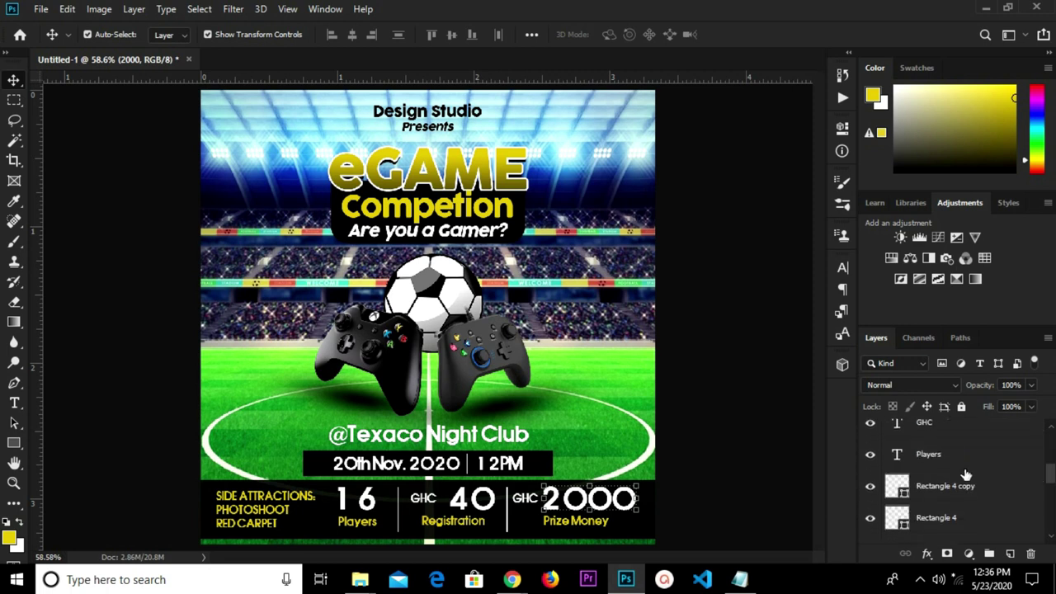
shift+click(942, 464)
shift+click(943, 489)
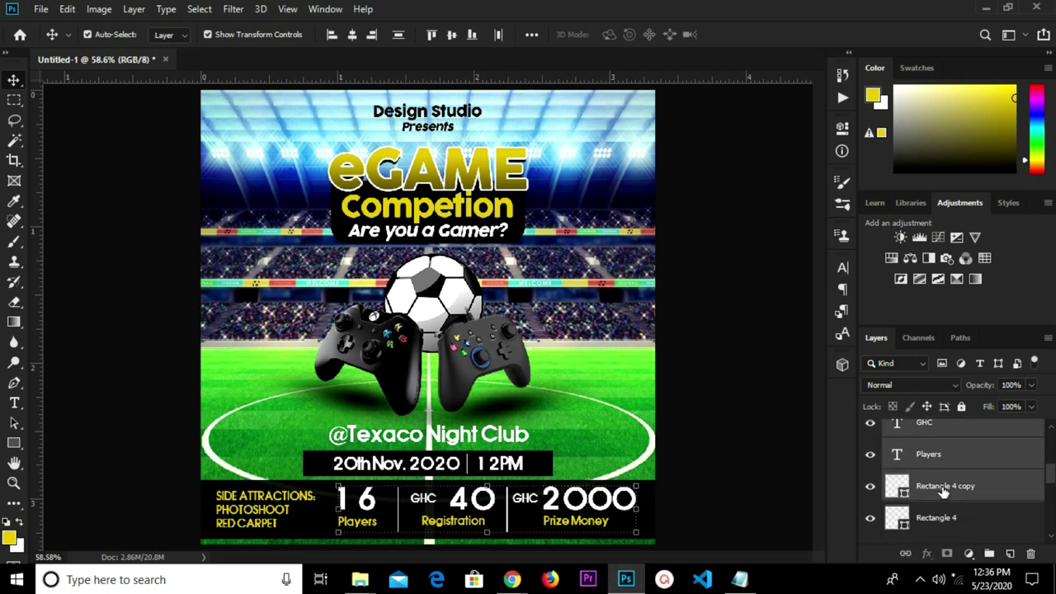
shift+click(957, 518)
scroll(1054, 485, down, 3)
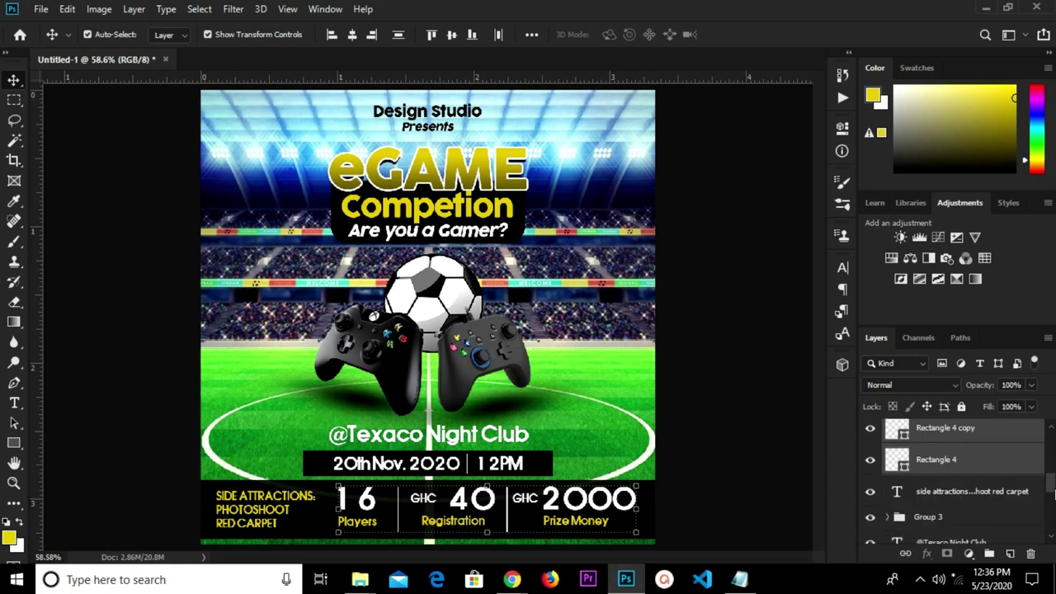
shift+click(967, 459)
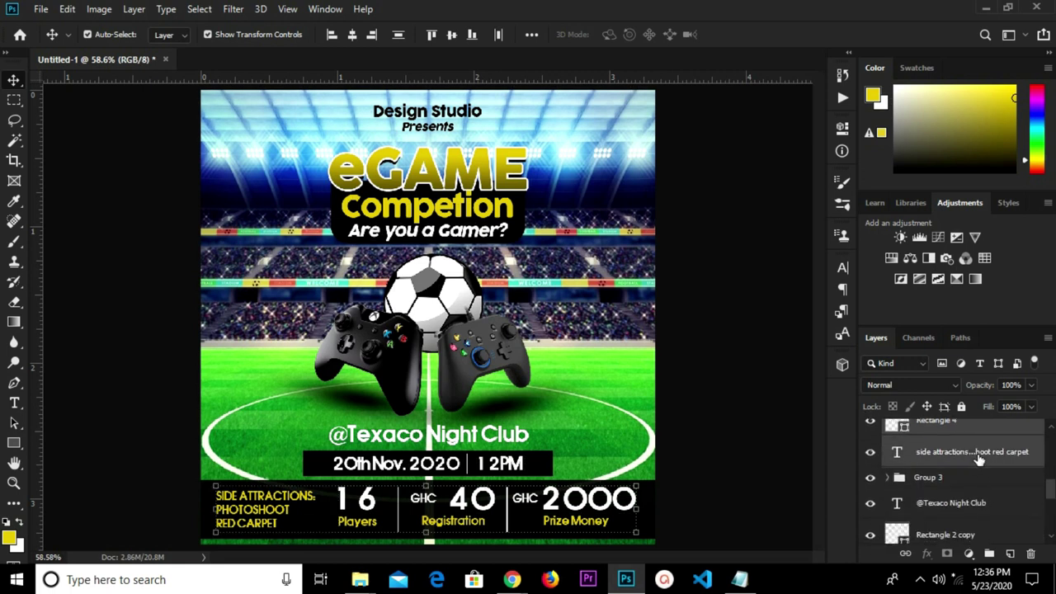
key(ctrl+g)
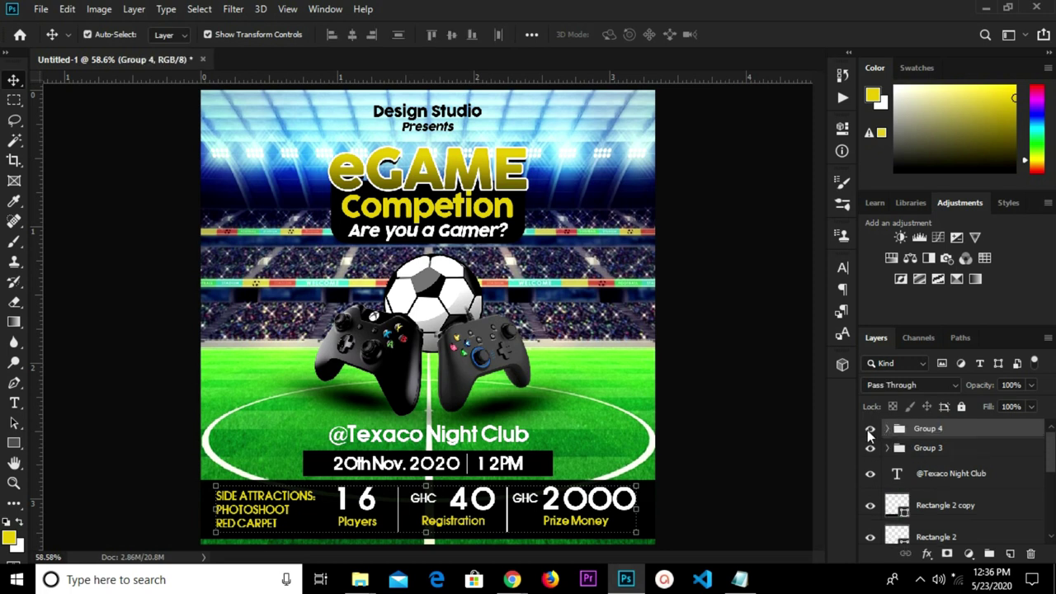
click(869, 430)
click(870, 430)
click(719, 406)
scroll(719, 405, down, 2)
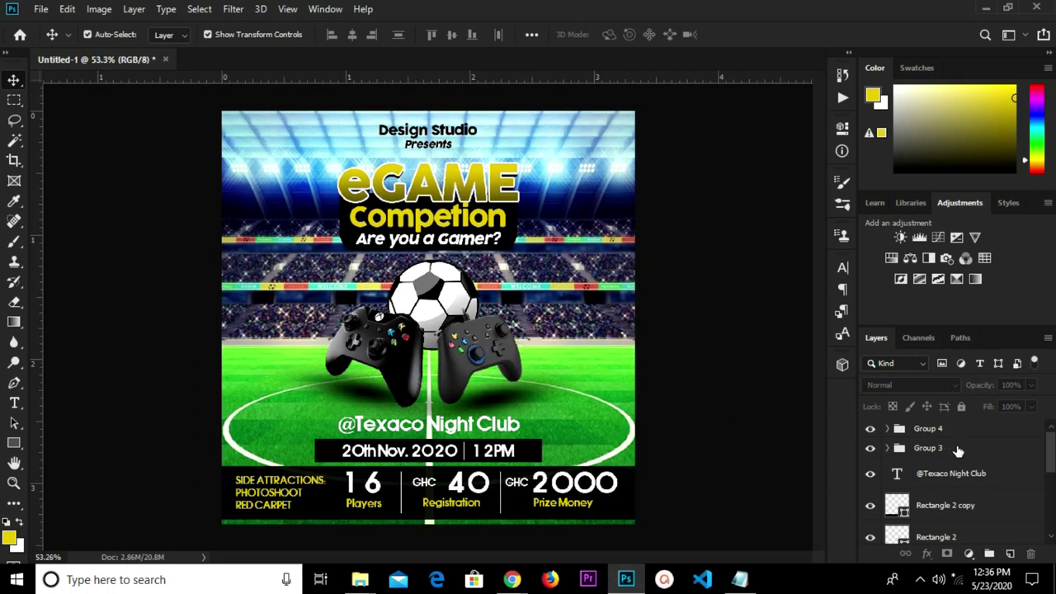
Group the bottom text group with its black background rectangle, Rectangle 2 copy, and check the new group by toggling its visibility.
click(947, 505)
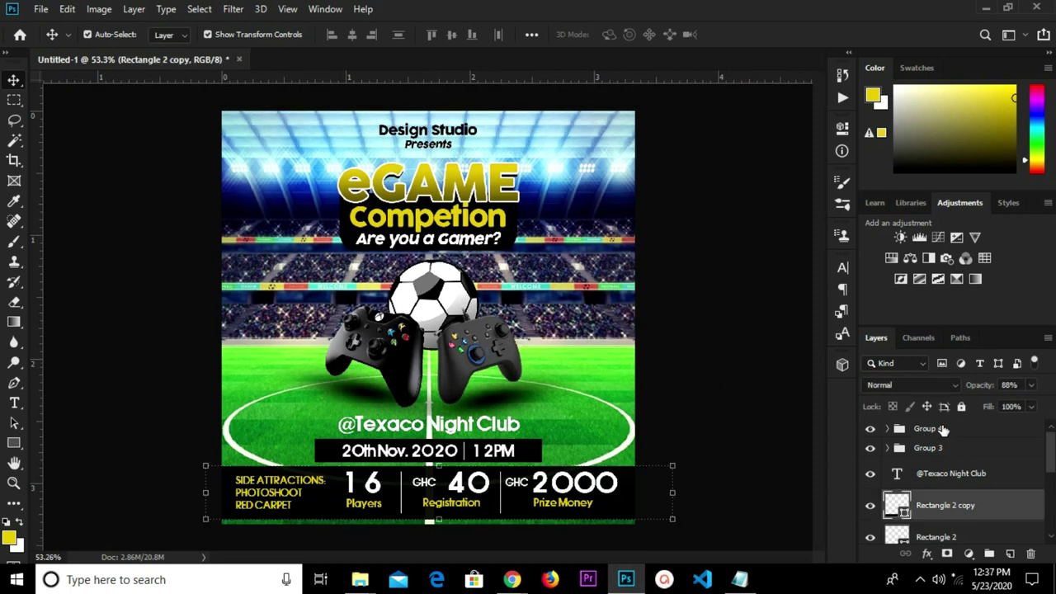
shift+click(943, 429)
click(943, 429)
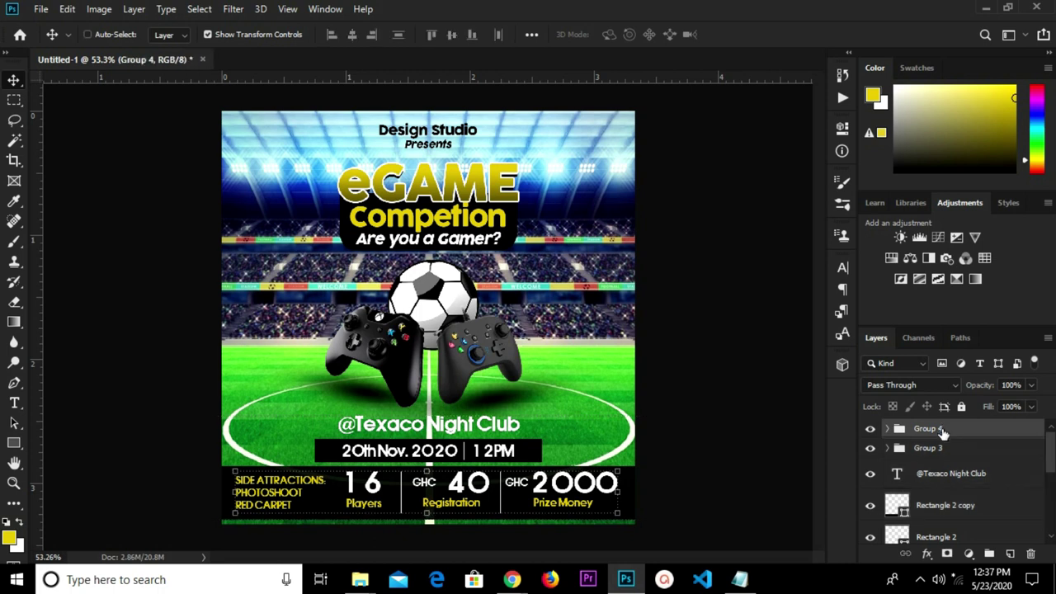
ctrl+click(939, 507)
key(ctrl+g)
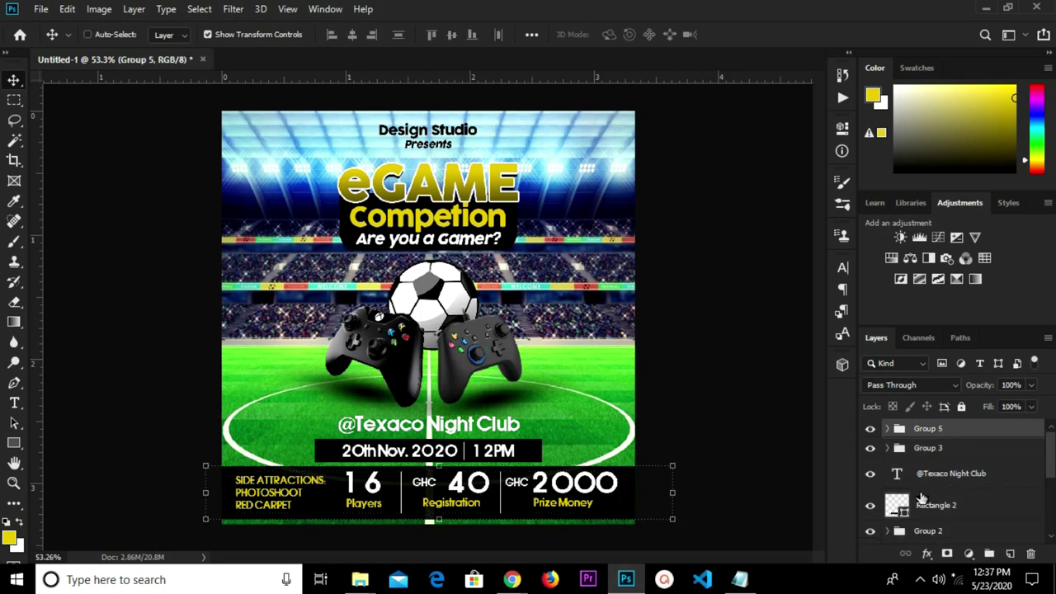
click(871, 430)
click(871, 430)
click(684, 412)
scroll(679, 420, down, 2)
scroll(499, 475, up, 2)
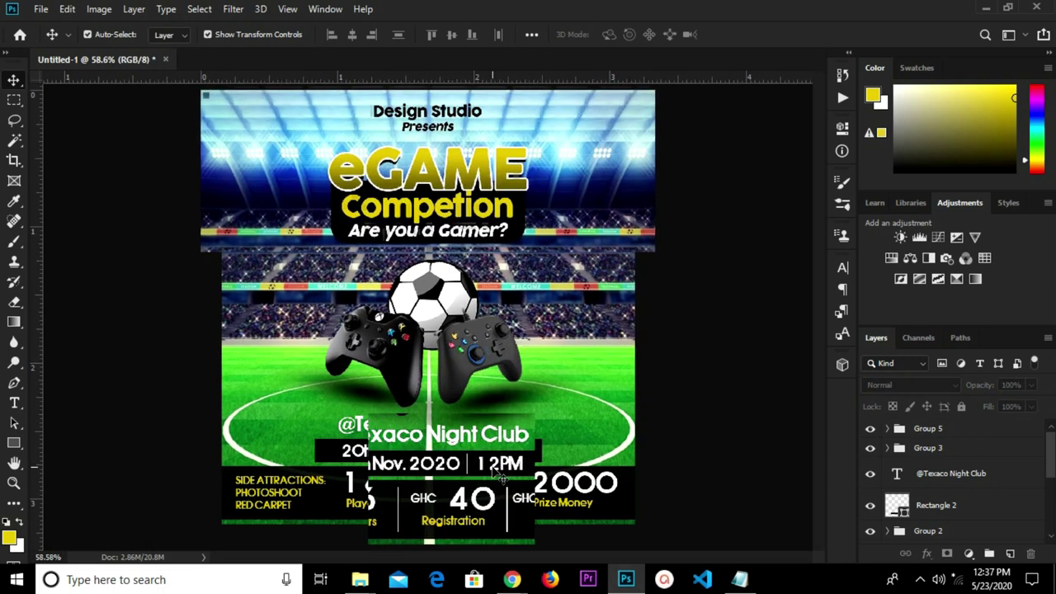
Enlarge the football behind the controllers to about 48.9% scale.
click(460, 298)
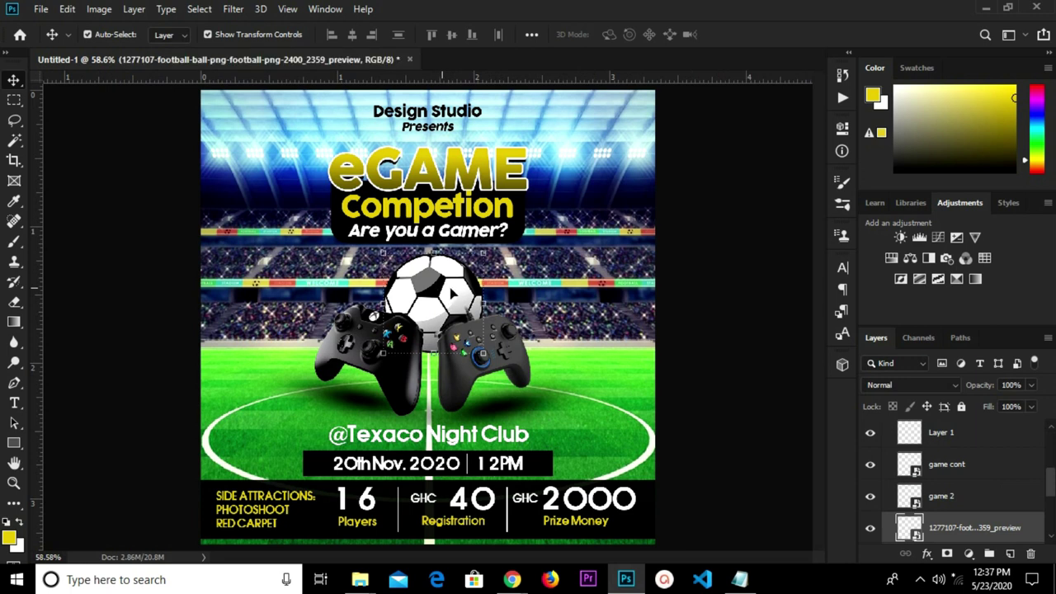
scroll(415, 272, up, 1)
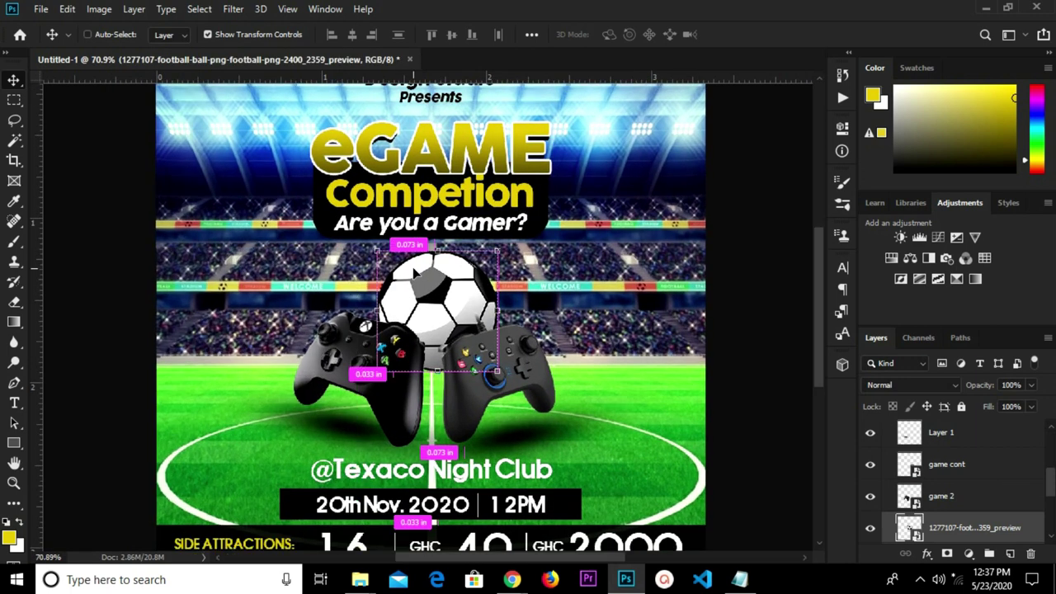
key(ctrl+t)
drag(498, 371, 513, 386)
mouse_move(375, 247)
mouse_down()
mouse_move(350, 233)
mouse_move(369, 244)
mouse_up()
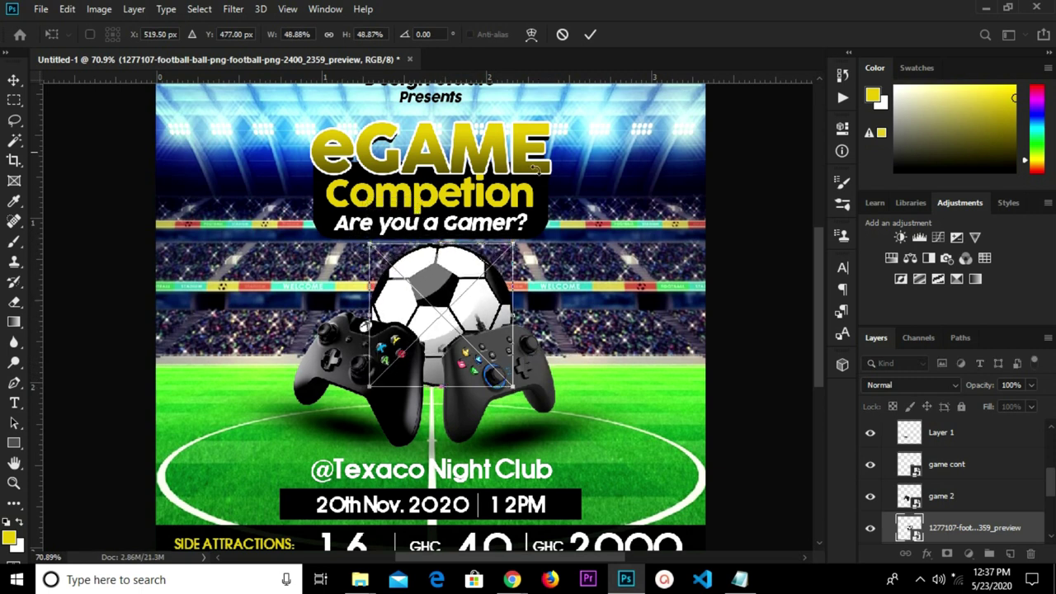
click(591, 34)
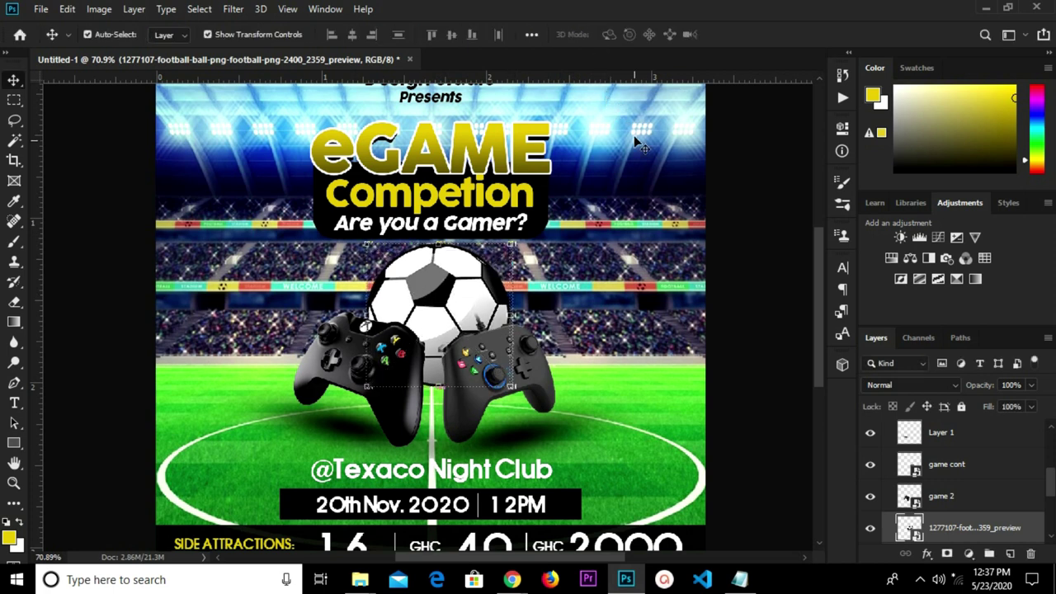
Nudge the title group with "eGAME Competion" and "Are you a Gamer?" slightly upward, clear of the football.
scroll(947, 485, down, 3)
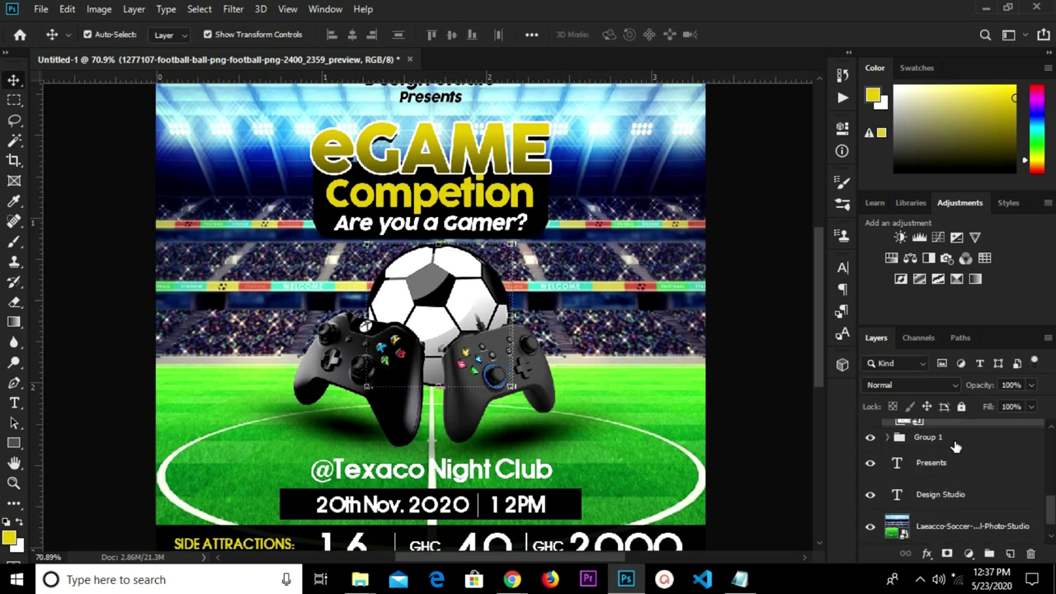
click(953, 445)
key(Up)
key(Up)
key(Up)
key(Up)
key(Up)
key(Up)
key(Up)
key(Up)
key(Up)
key(Up)
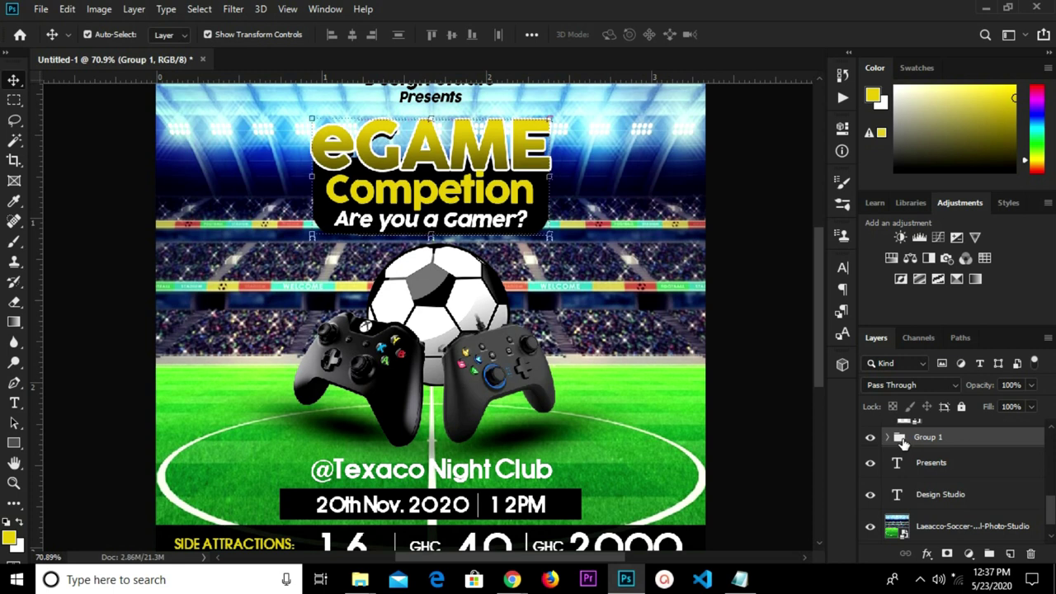
click(736, 346)
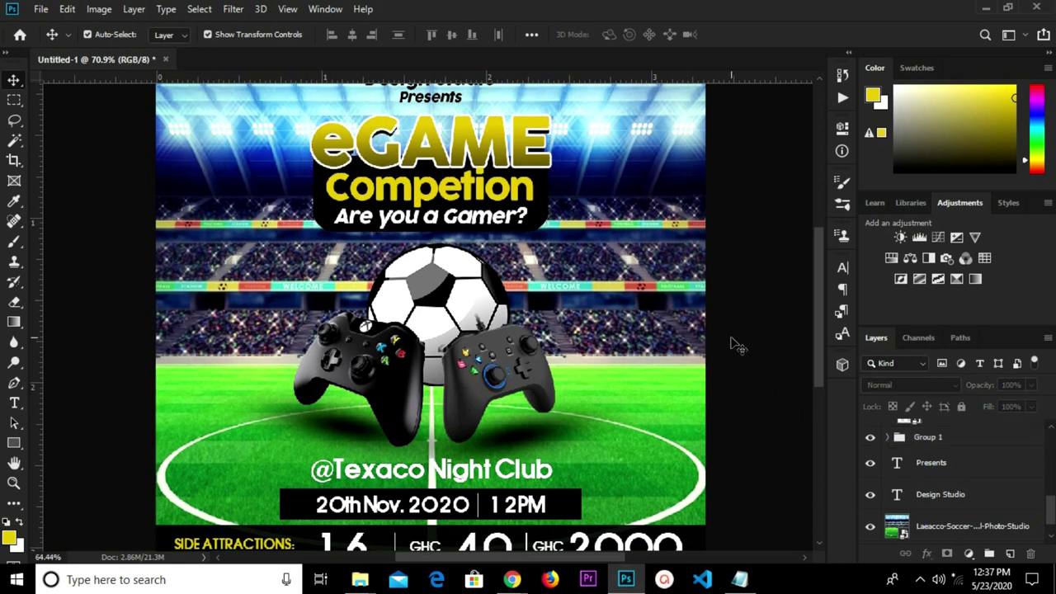
scroll(733, 346, down, 2)
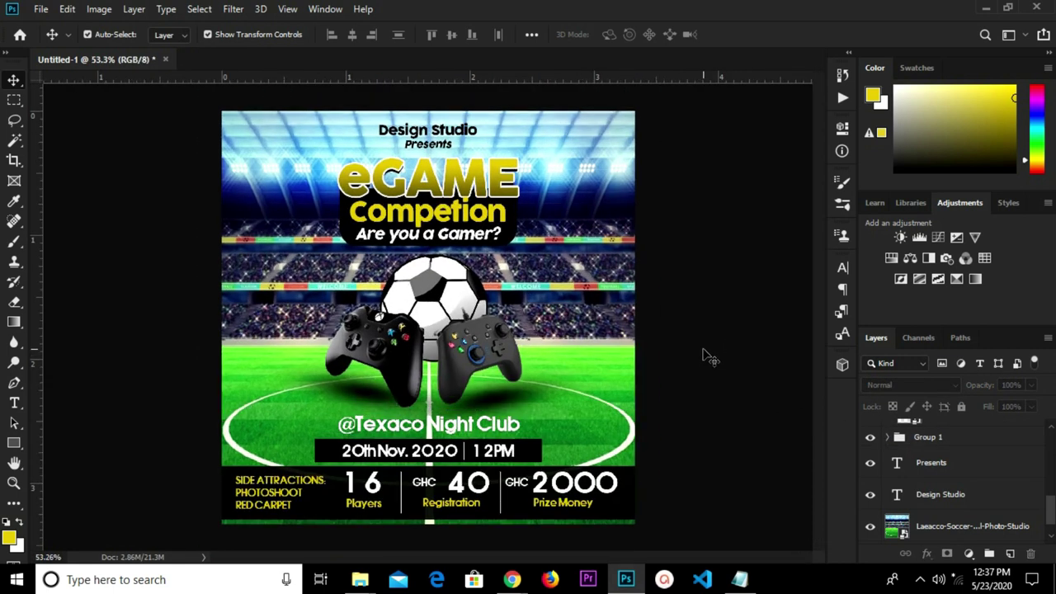
scroll(704, 350, up, 1)
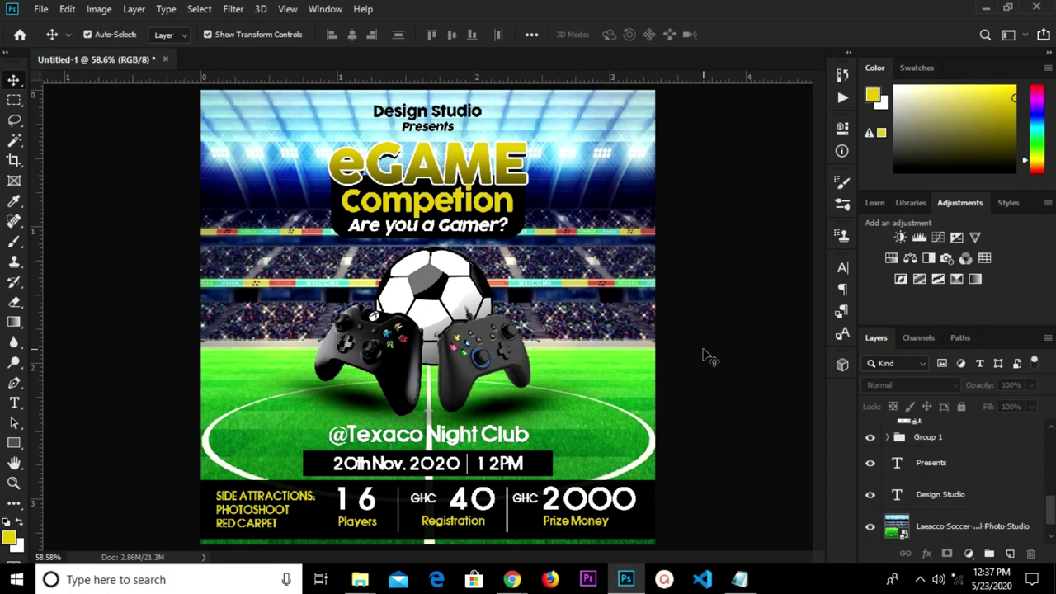